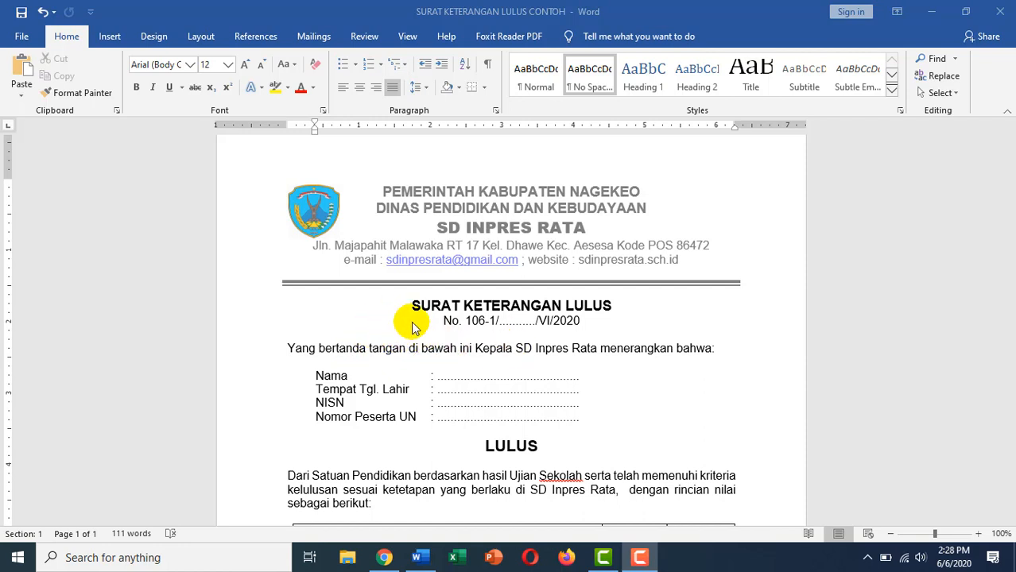
Switch from the Word letter to Google Drive's My Drive and start a new folder from Baru.
scroll(413, 328, "down", 4)
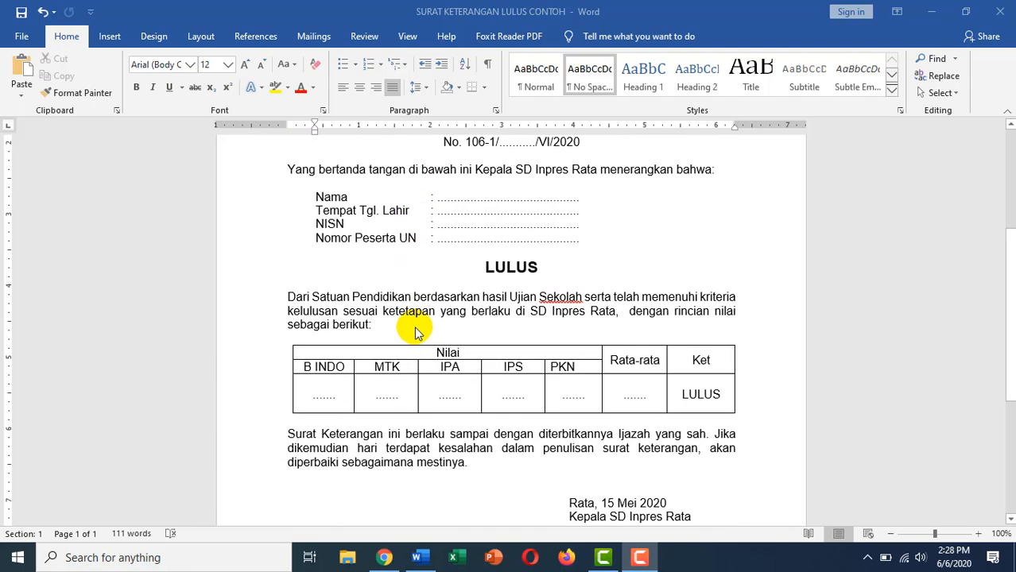
scroll(415, 332, "up", 3)
scroll(450, 325, "up", 1)
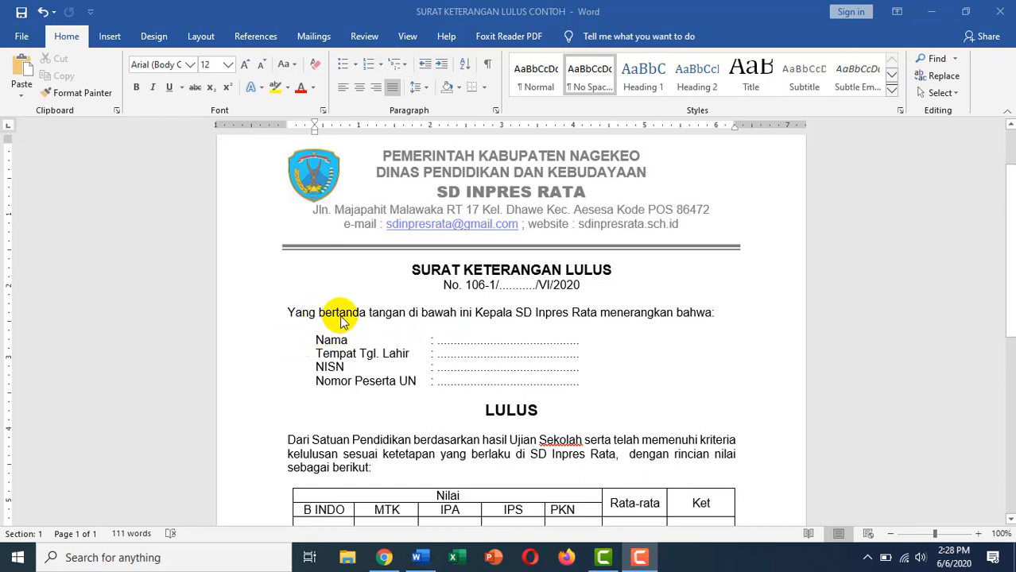
scroll(374, 322, "down", 1)
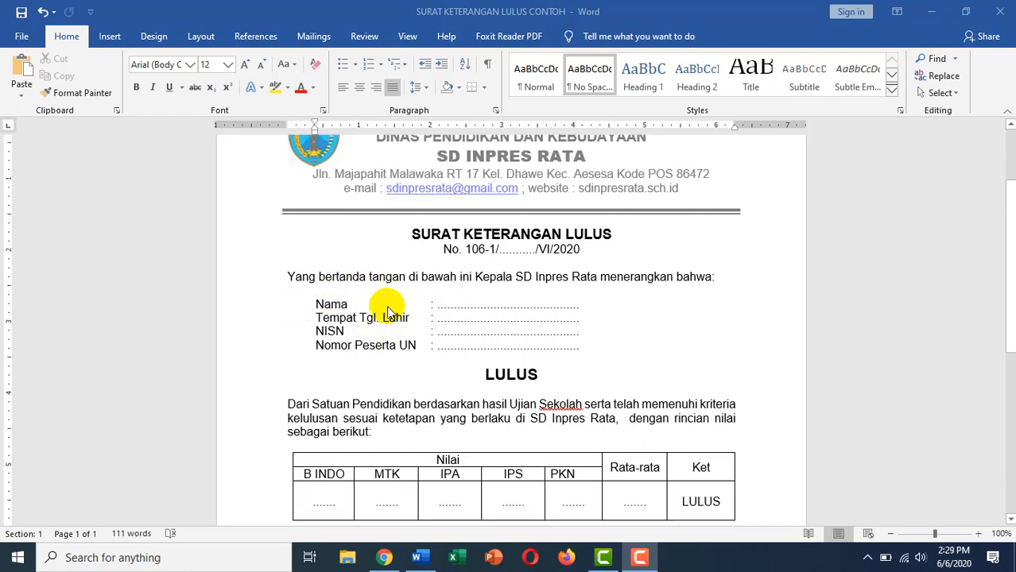
scroll(375, 322, "down", 1)
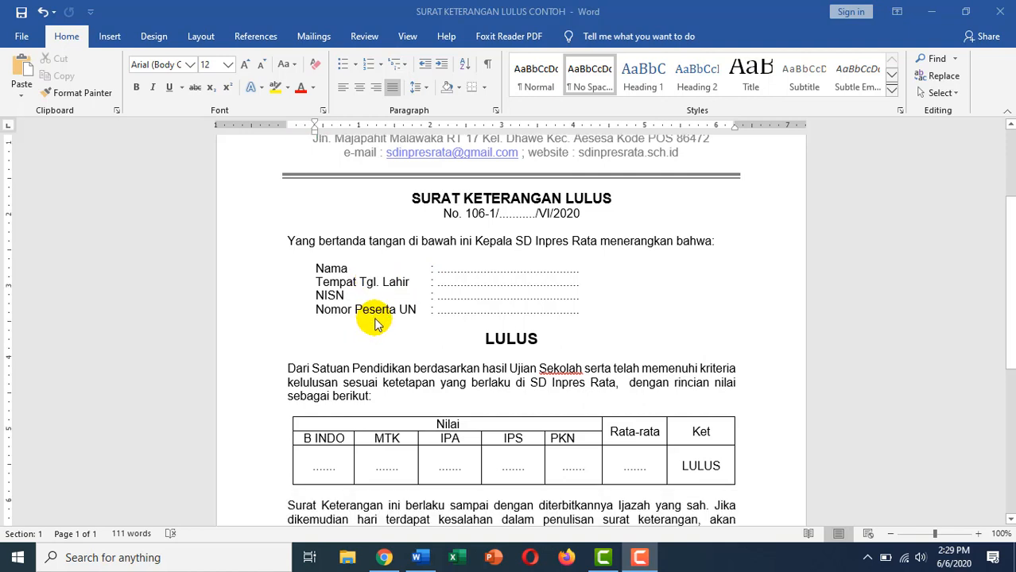
scroll(375, 322, "up", 3)
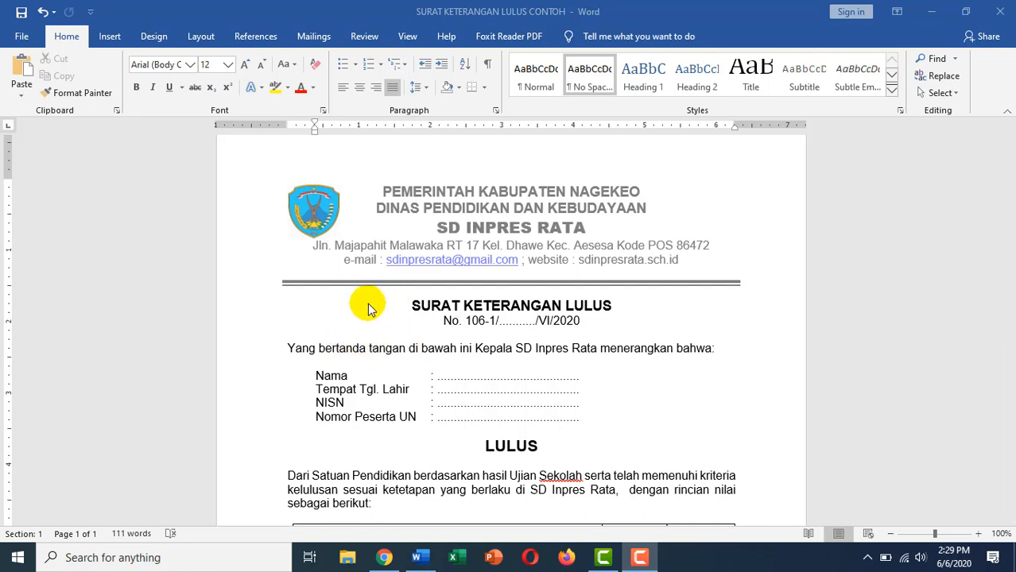
scroll(409, 322, "down", 2)
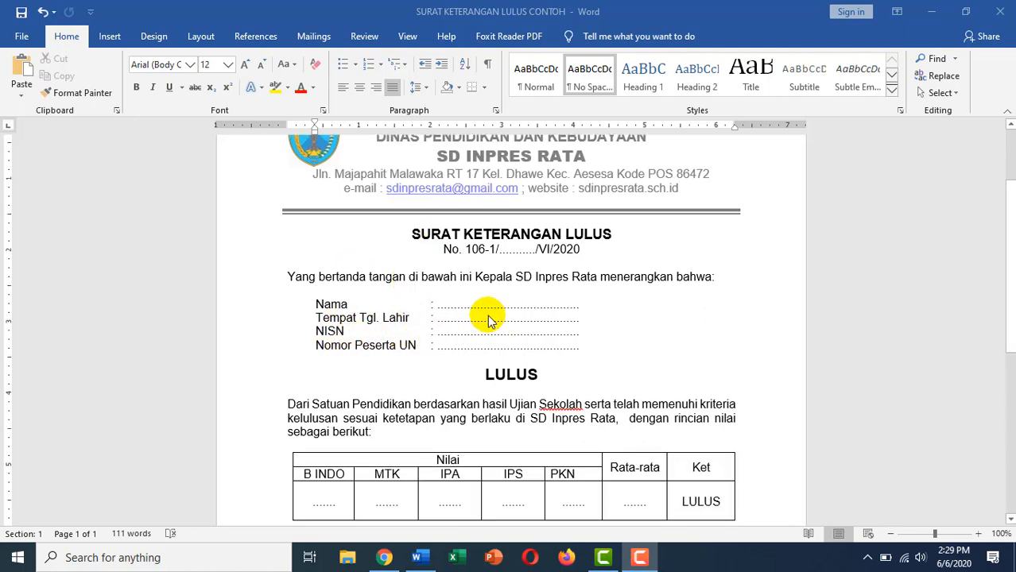
scroll(485, 318, "up", 1)
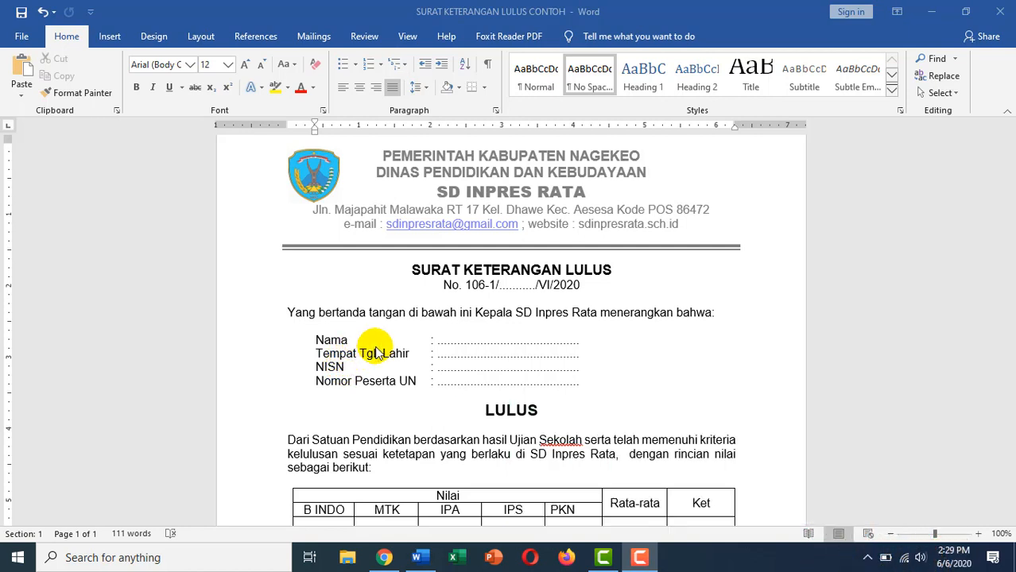
left_click(383, 560)
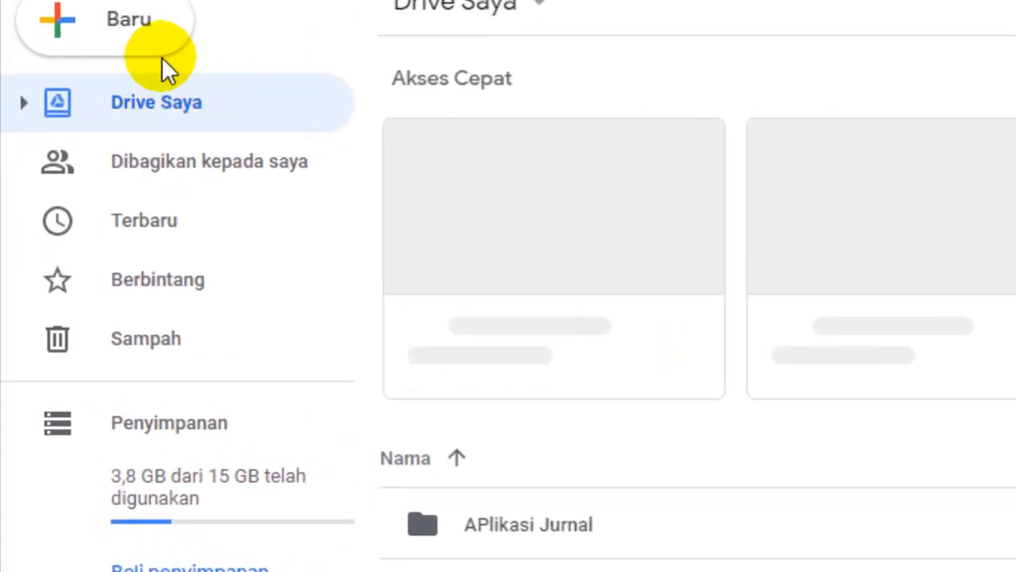
left_click(128, 34)
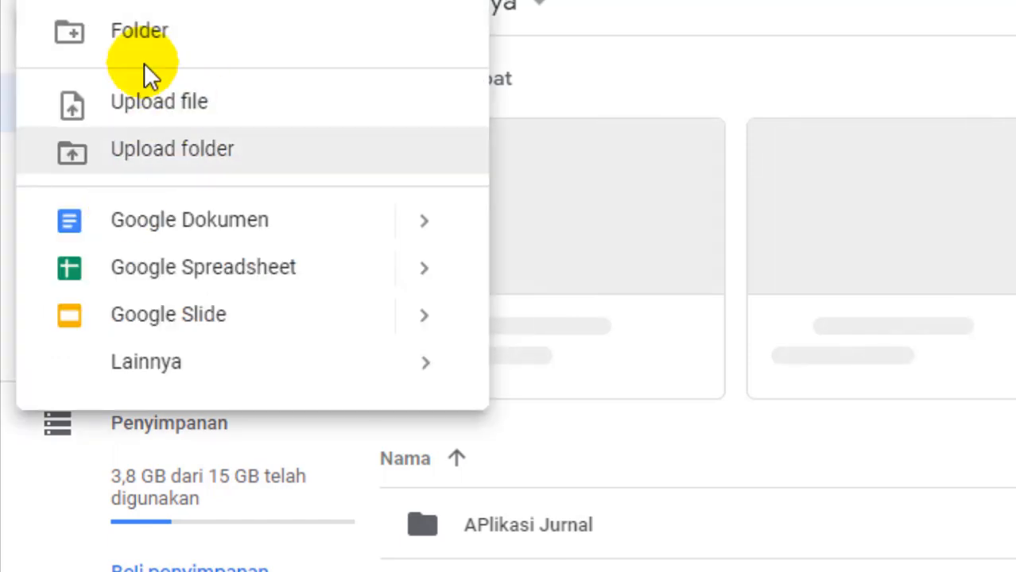
left_click(156, 42)
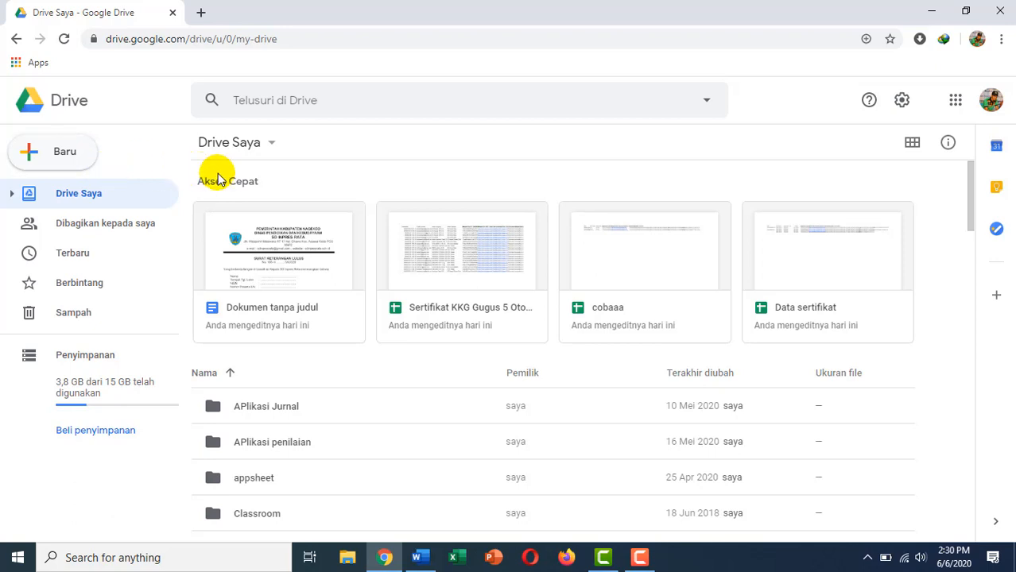
Name the new folder 'Pengumuman Kelulusan' and create it.
key("shift+f")
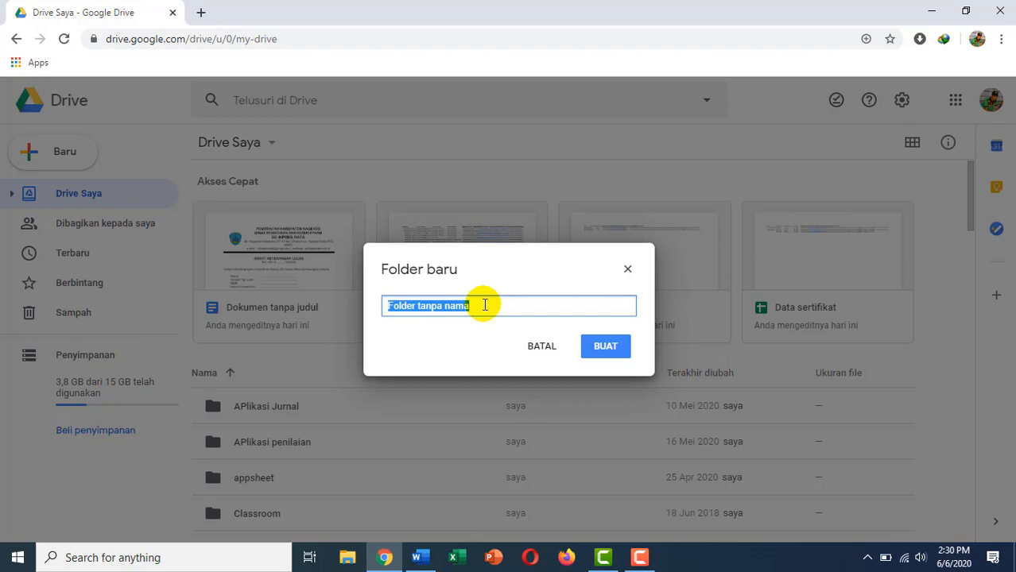
type("pENGUMUMA")
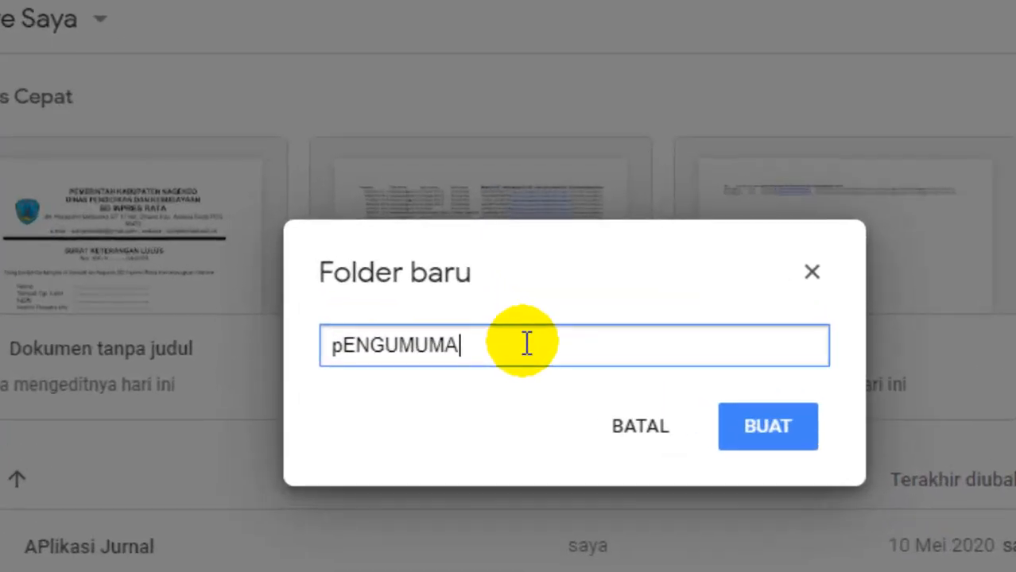
key("ctrl+a")
type("Pen")
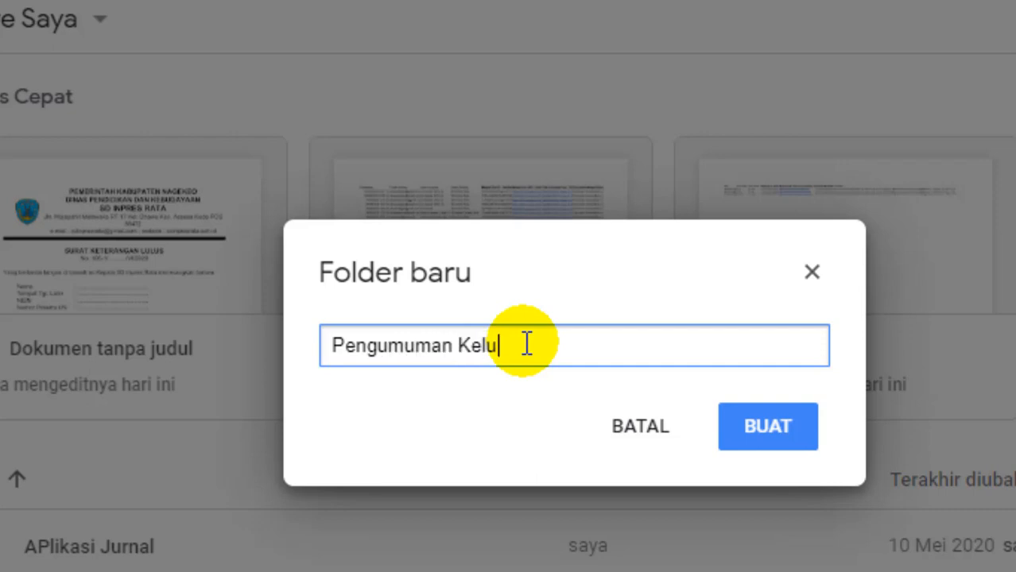
type("gumuman Kelulusan")
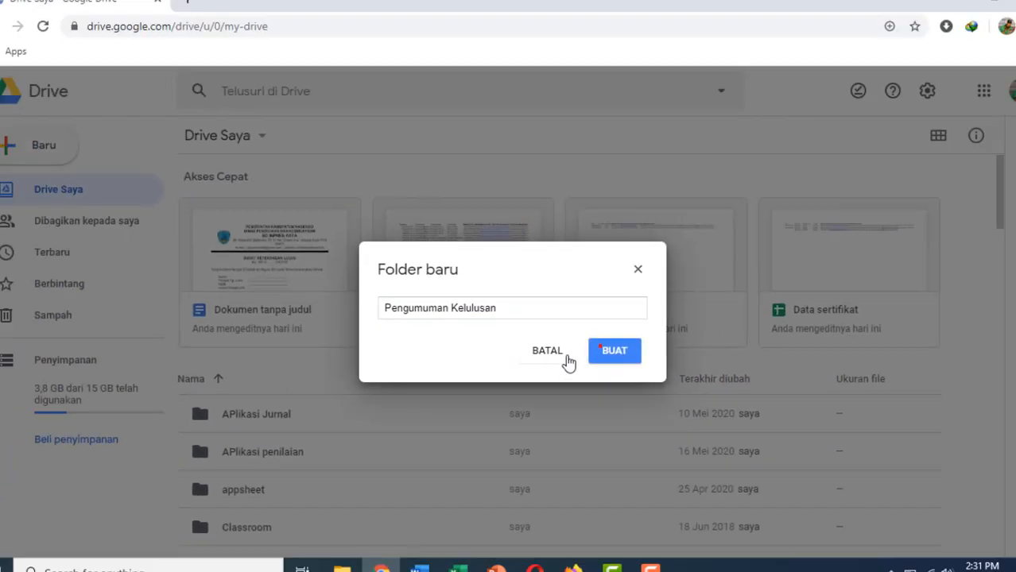
key("Return")
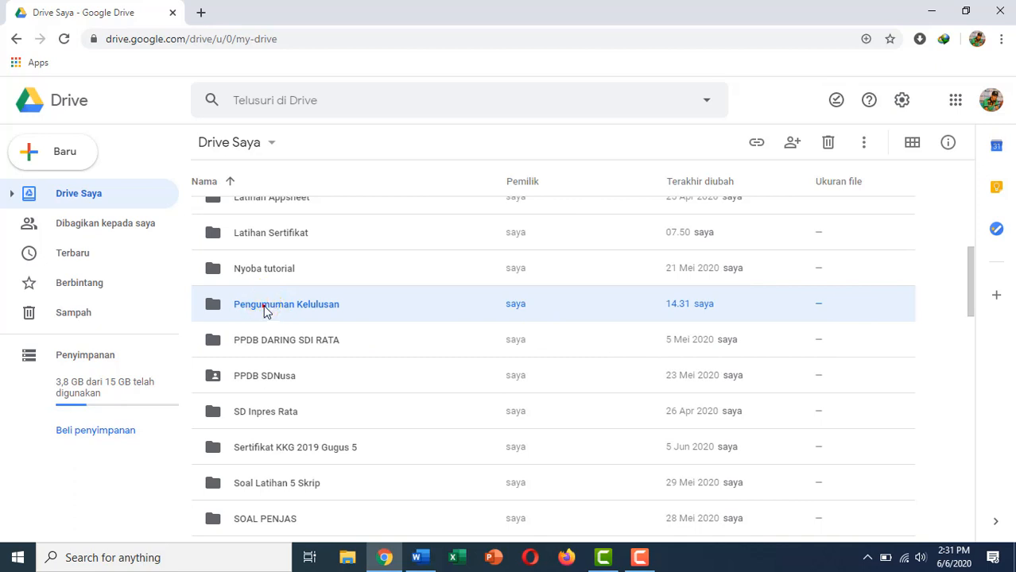
Create a blank Google document inside Pengumuman Kelulusan, then return to the Word letter.
double_click(266, 310)
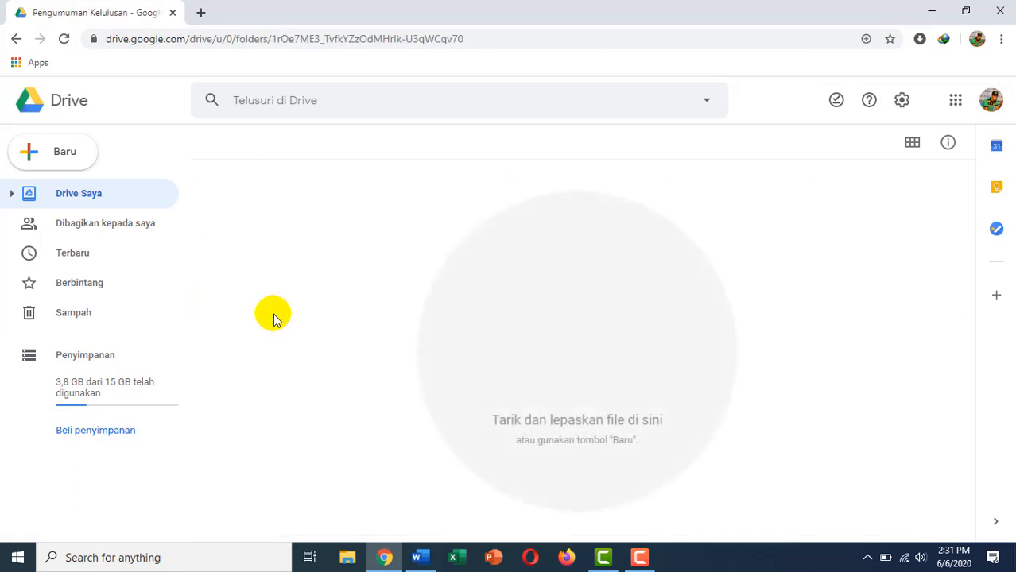
left_click(70, 150)
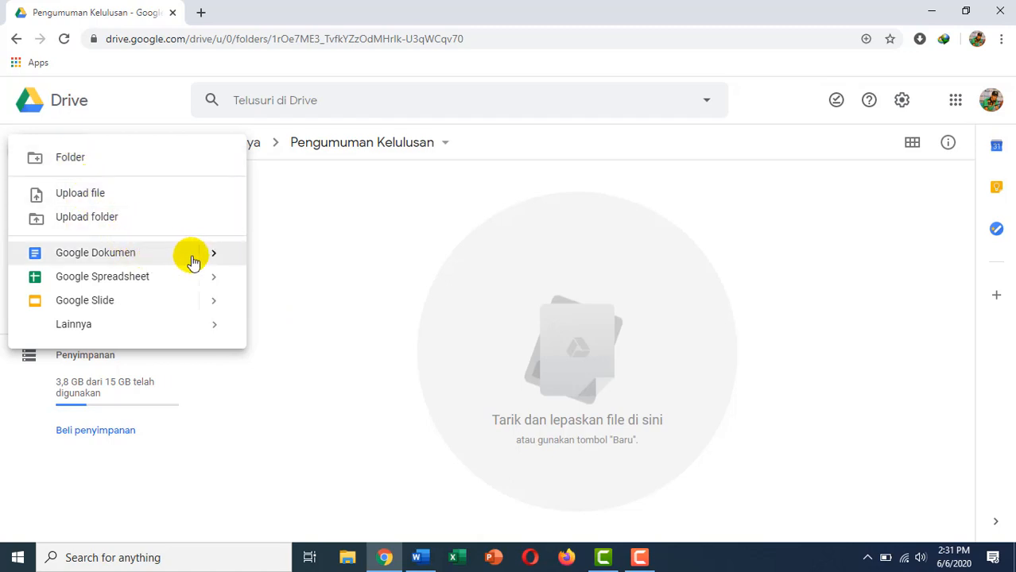
mouse_move(215, 258)
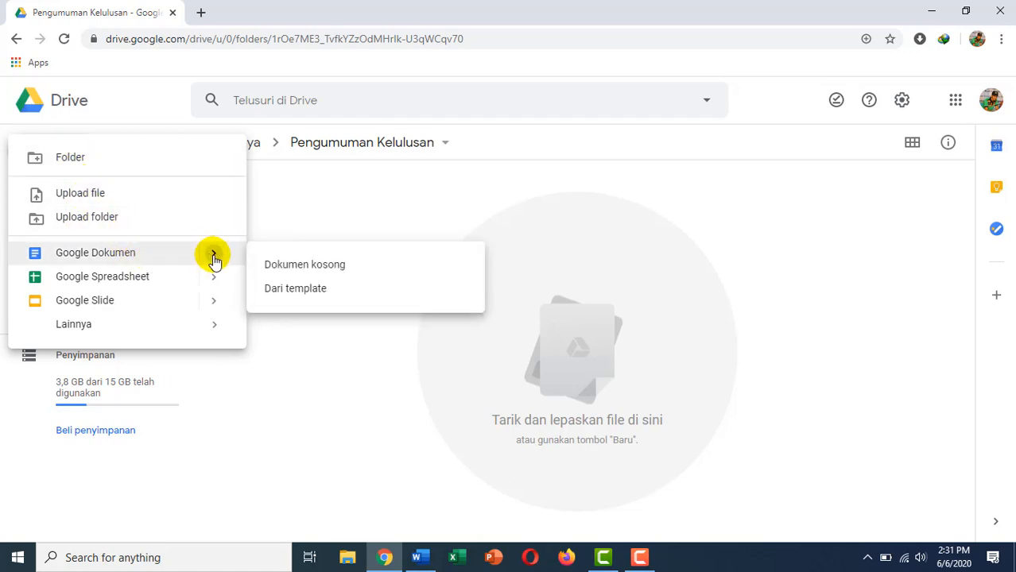
left_click(286, 271)
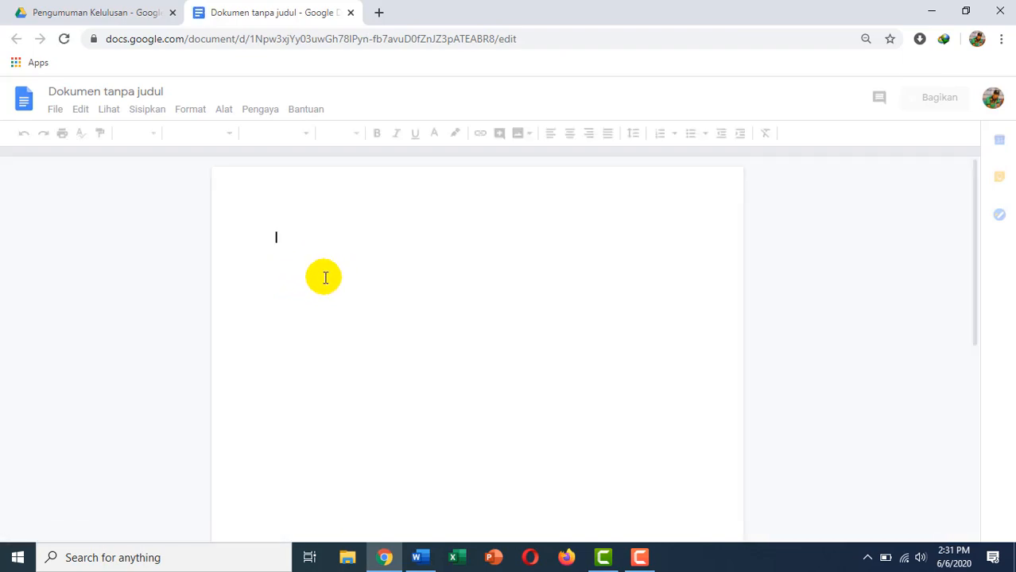
left_click(418, 559)
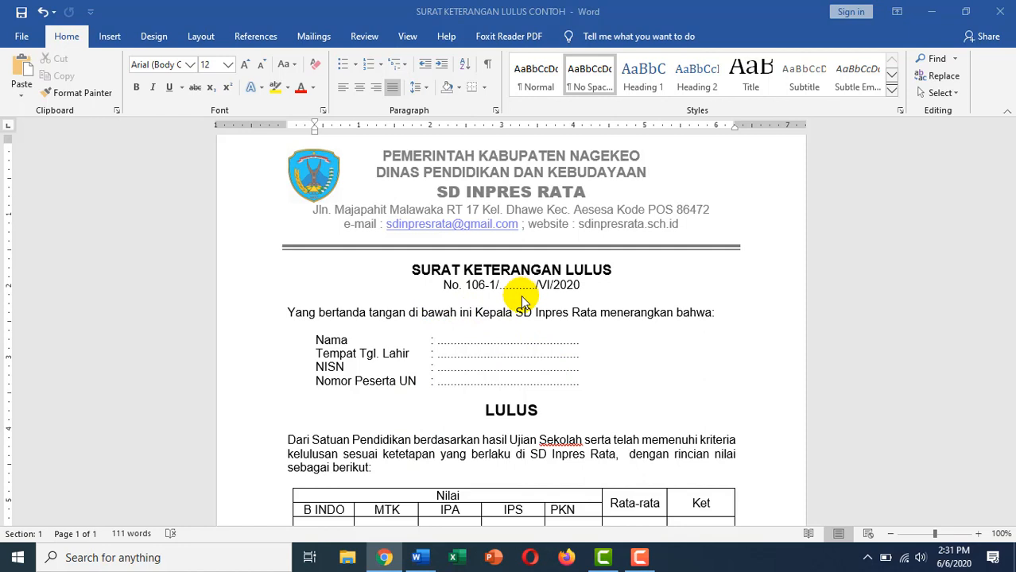
Copy all of the Word letter's text and go back to the blank Google document.
left_click(330, 339)
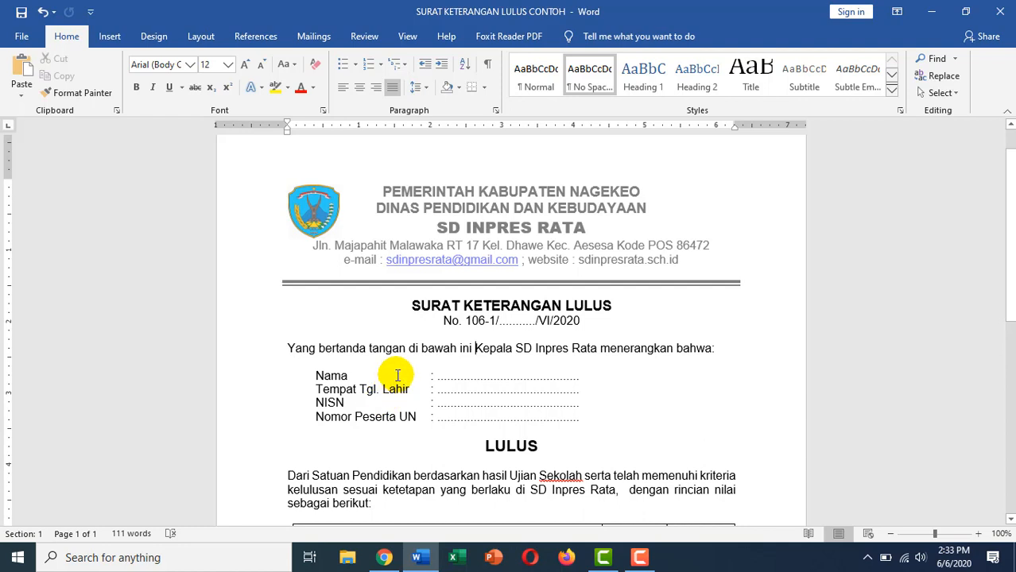
key("ctrl+a")
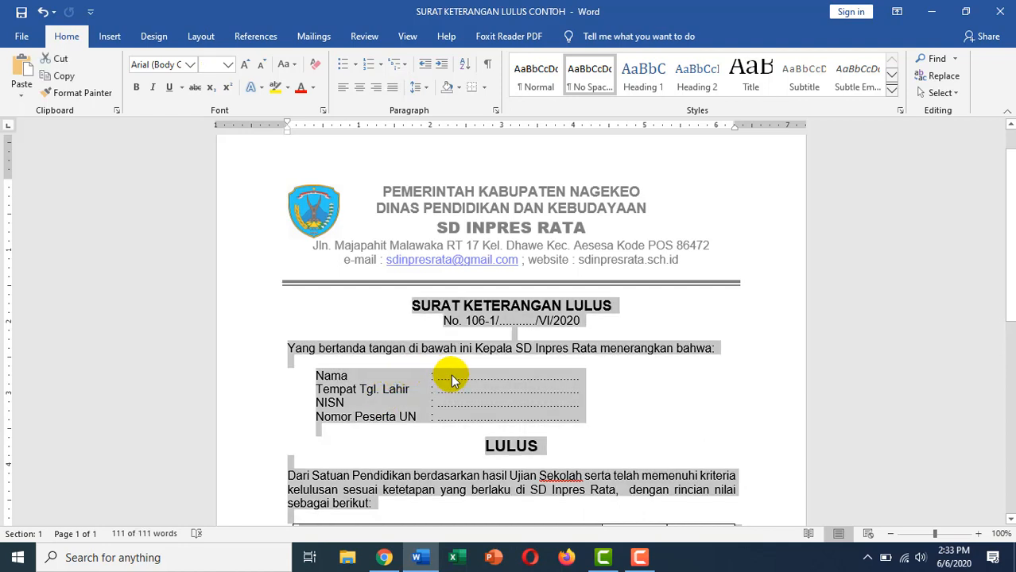
left_click(386, 556)
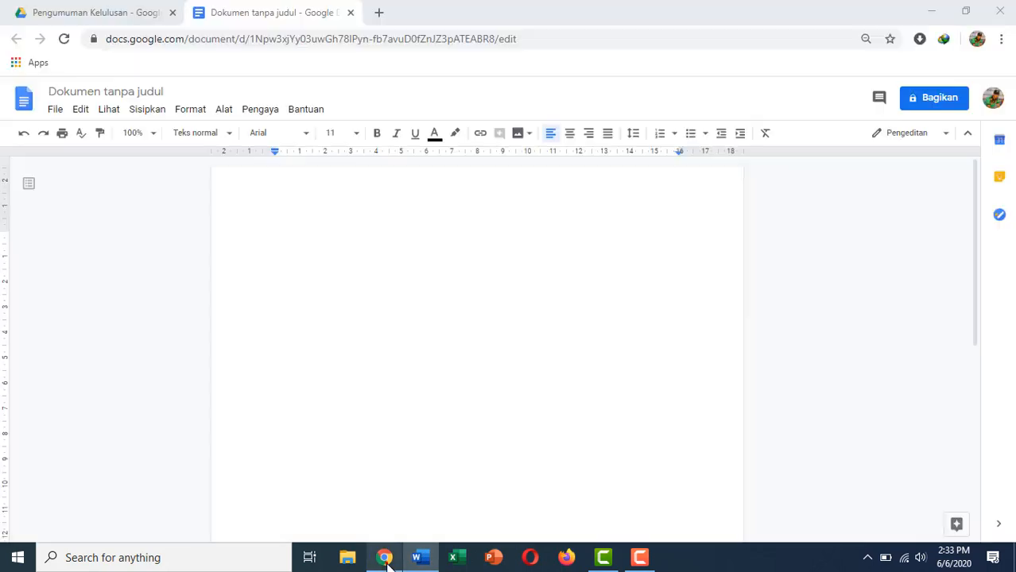
Paste the copied letter into the untitled Google document and select all of it.
left_click(324, 236)
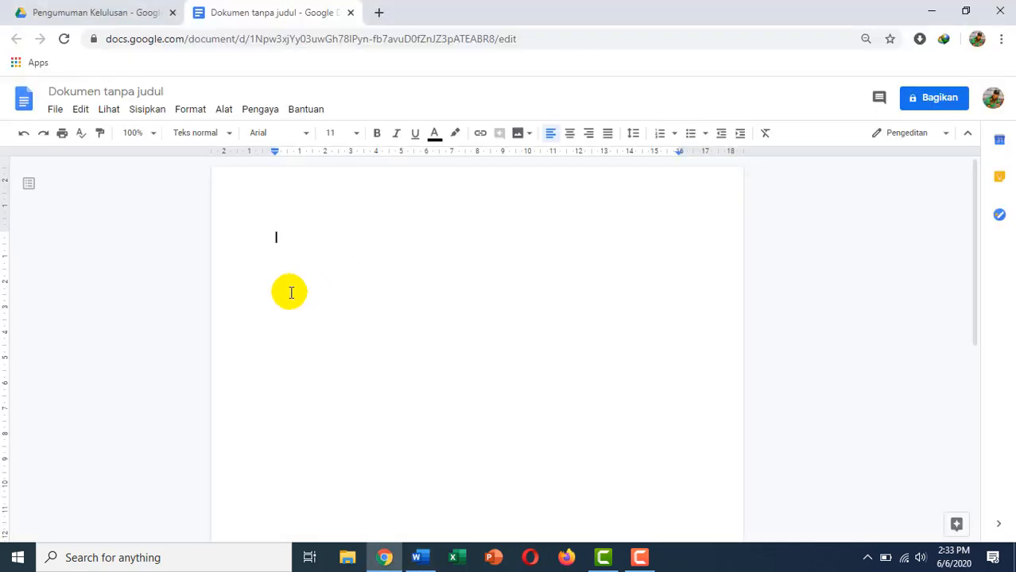
key("ctrl+v")
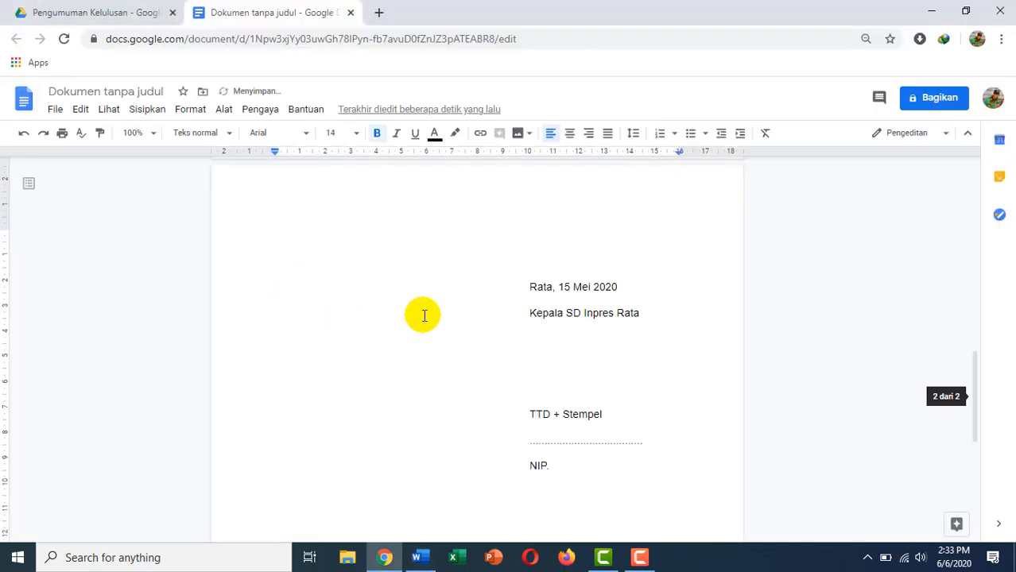
scroll(423, 316, "up", 10)
scroll(419, 311, "down", 1)
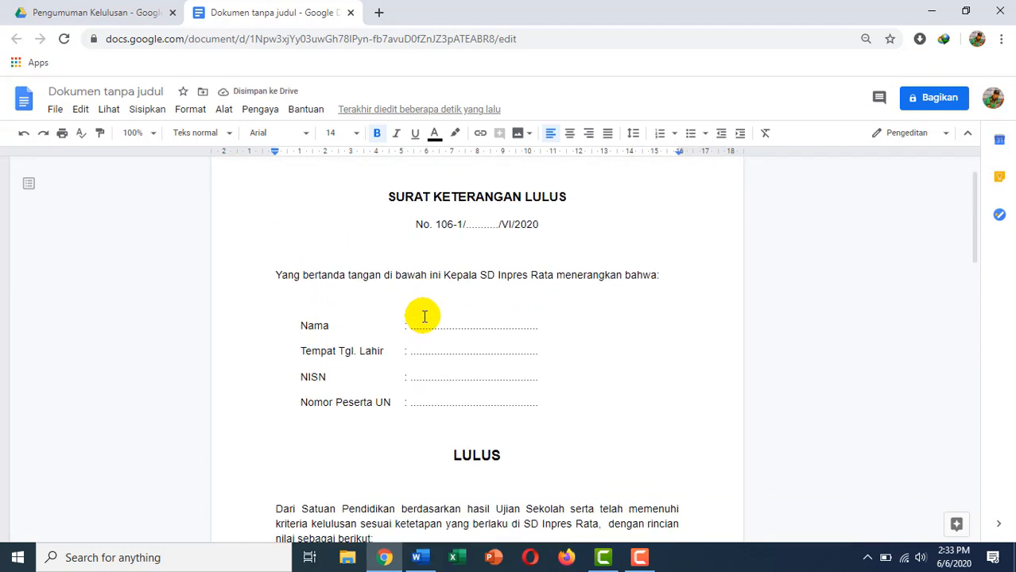
scroll(419, 312, "up", 1)
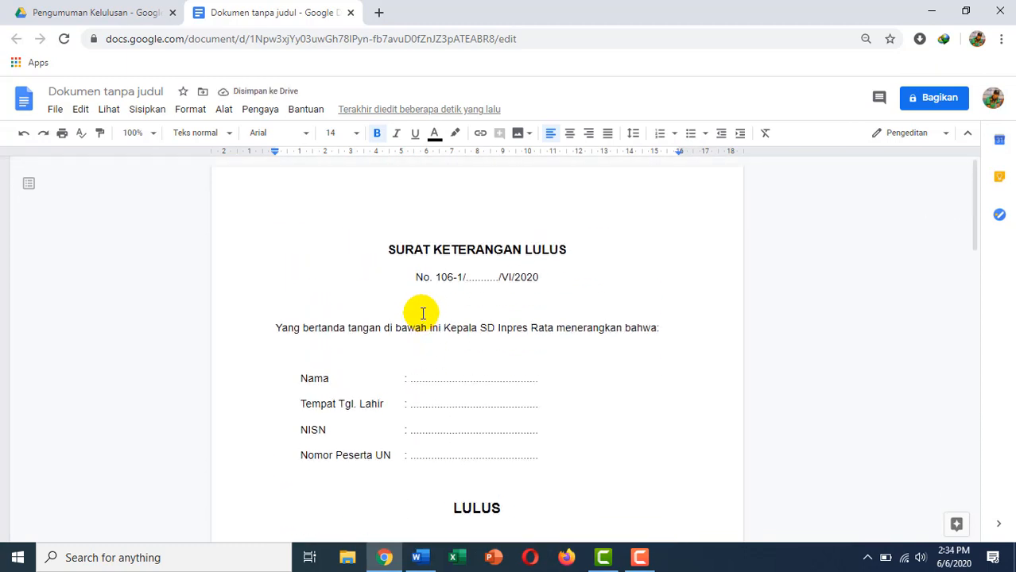
left_click(388, 251)
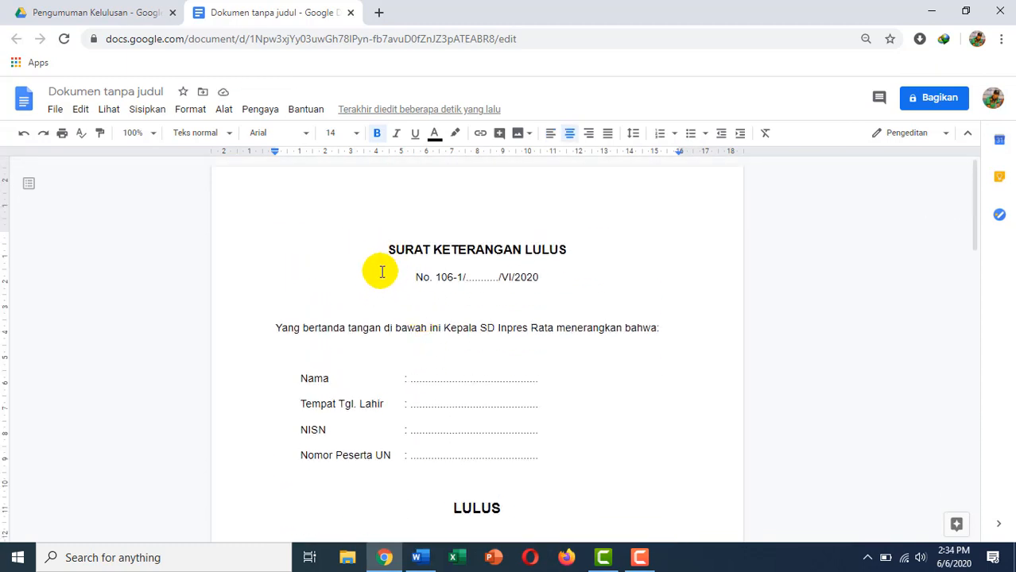
scroll(429, 359, "down", 9)
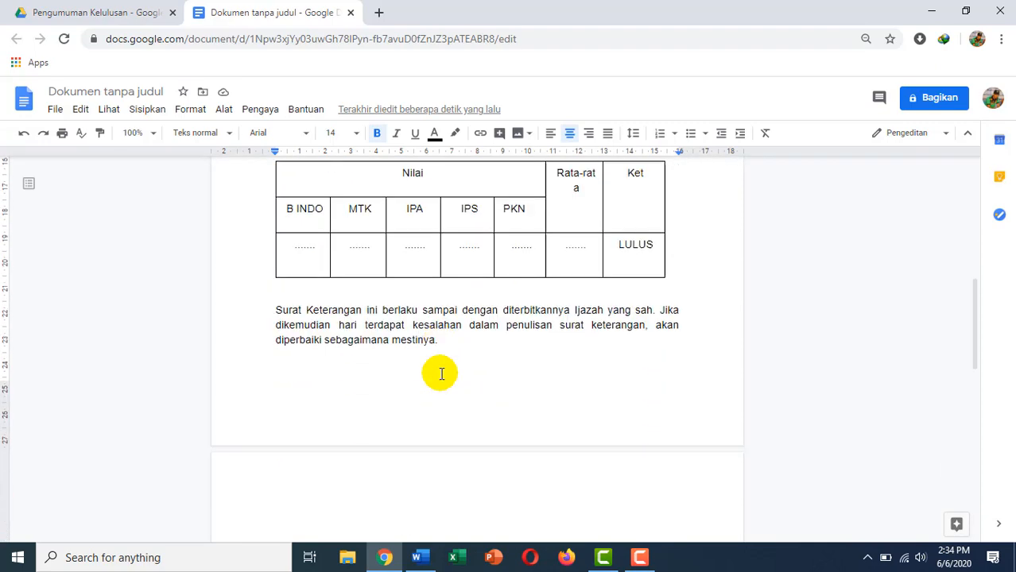
scroll(440, 364, "up", 9)
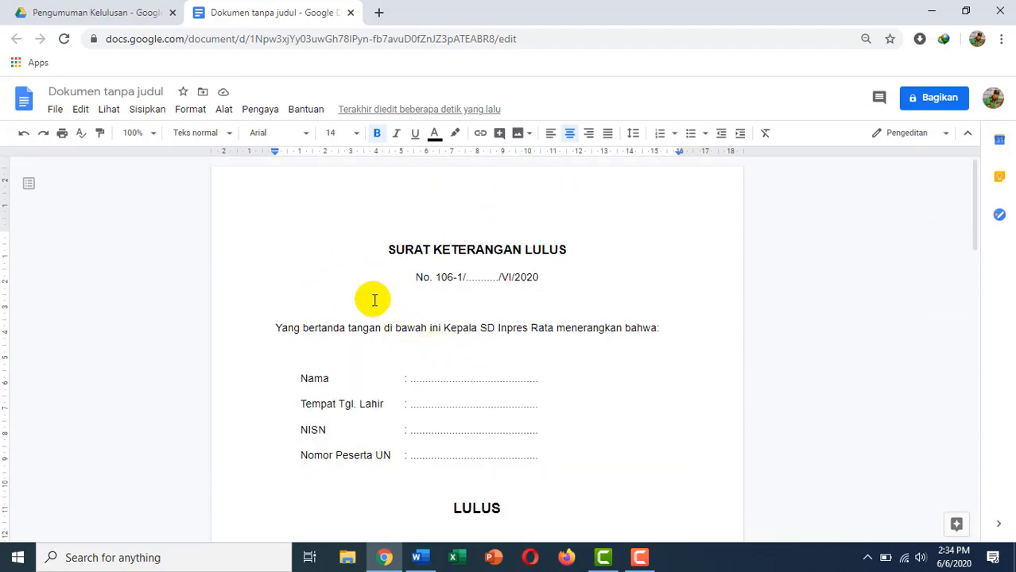
key("ctrl+a")
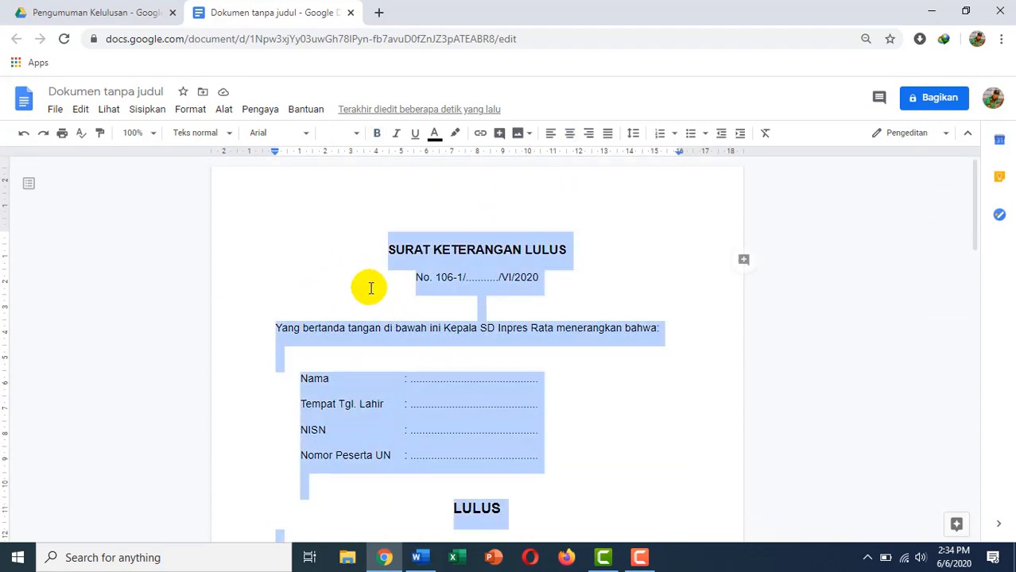
Set the whole letter to line spacing 1 with 0 spacing before and after.
left_click(191, 112)
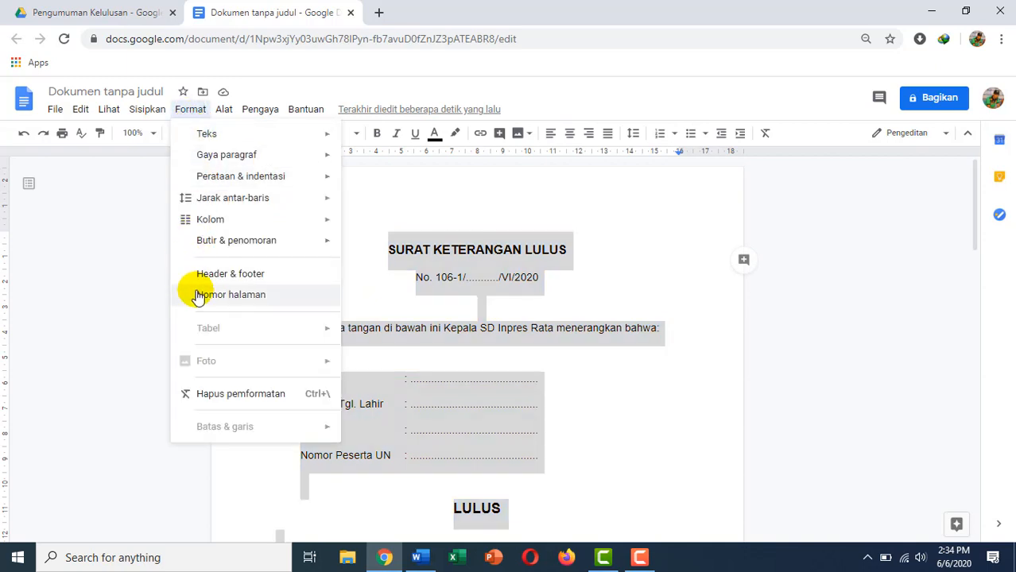
mouse_move(255, 200)
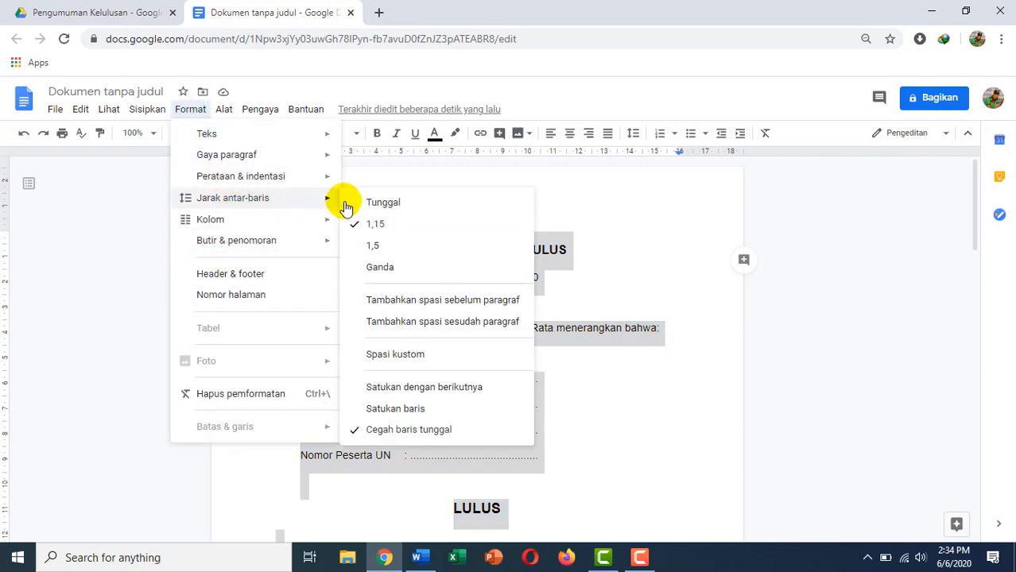
left_click(405, 356)
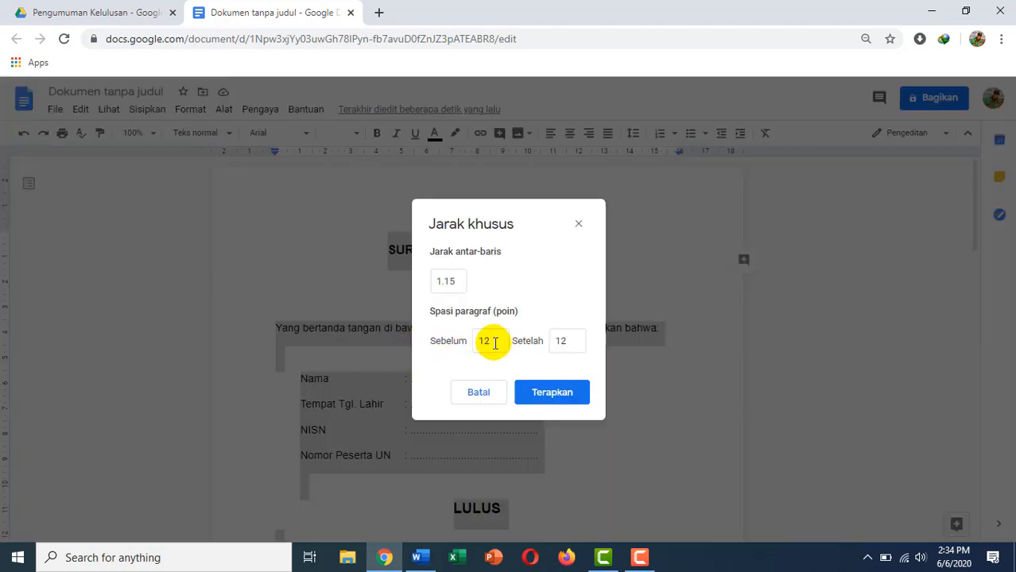
left_click(447, 281)
double_click(445, 281)
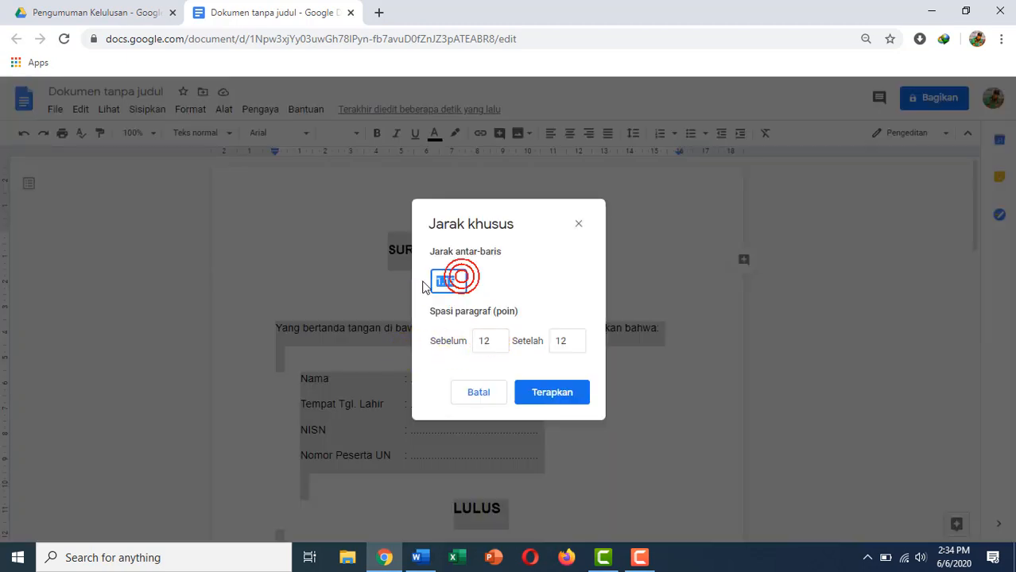
type("1")
double_click(493, 341)
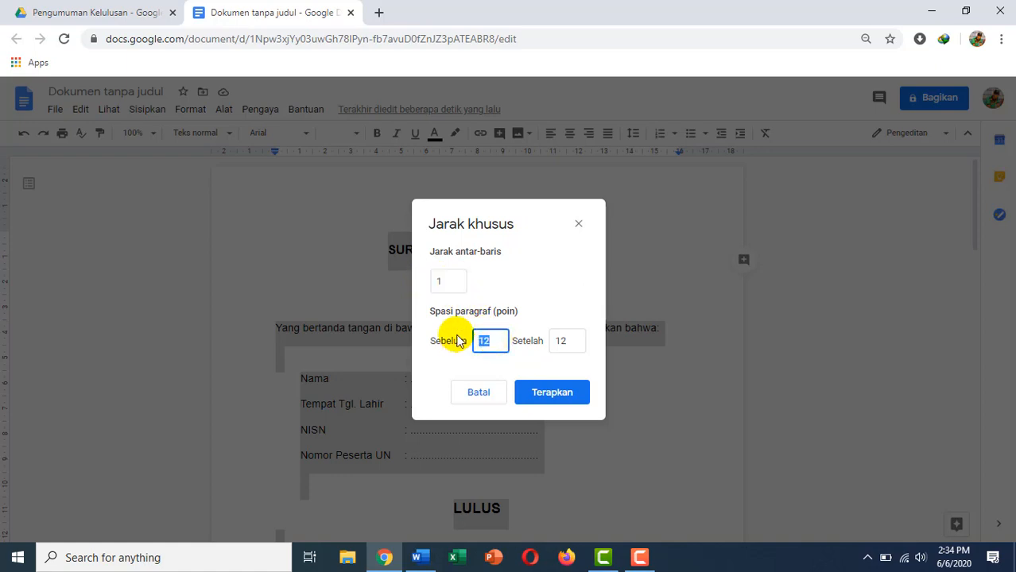
type("0")
double_click(566, 340)
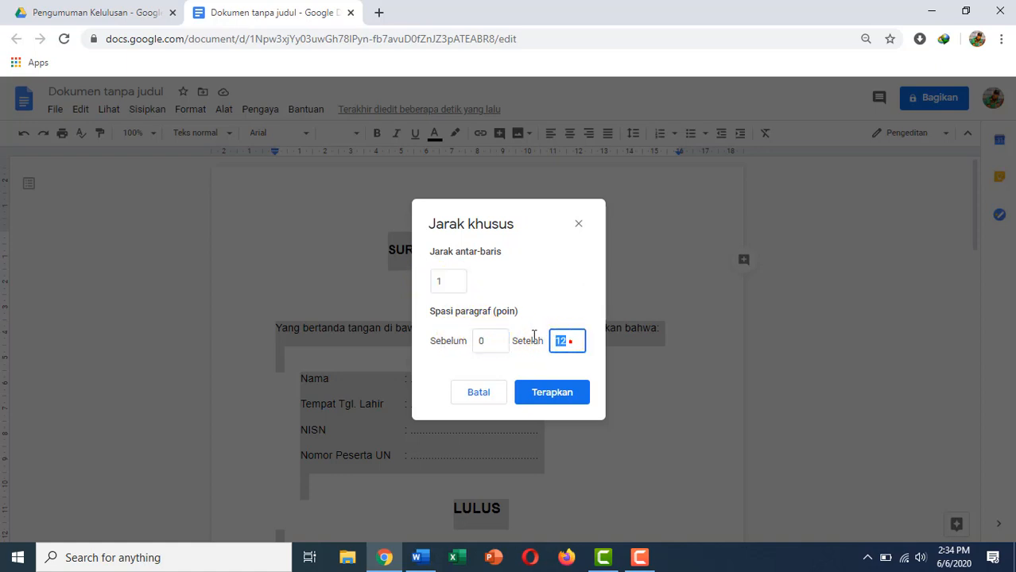
type("0")
left_click(565, 397)
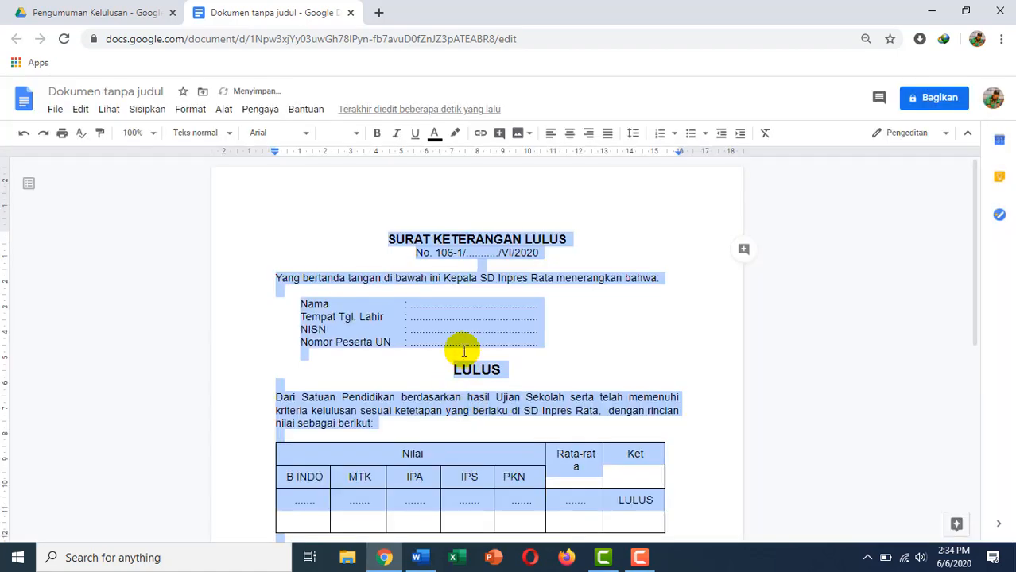
left_click(450, 360)
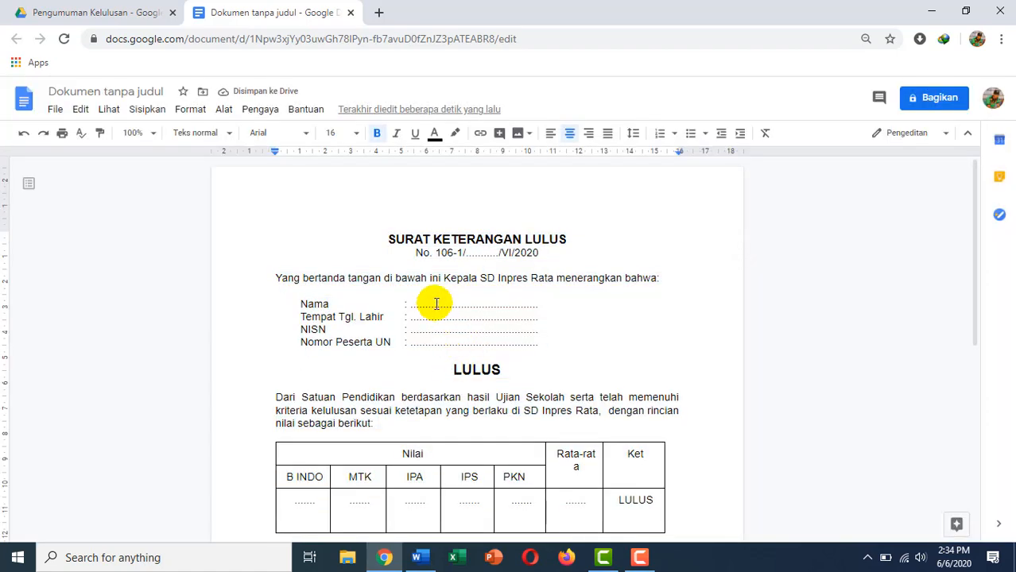
Add an empty header to the document, then bring the Word sample letter forward.
left_click(140, 112)
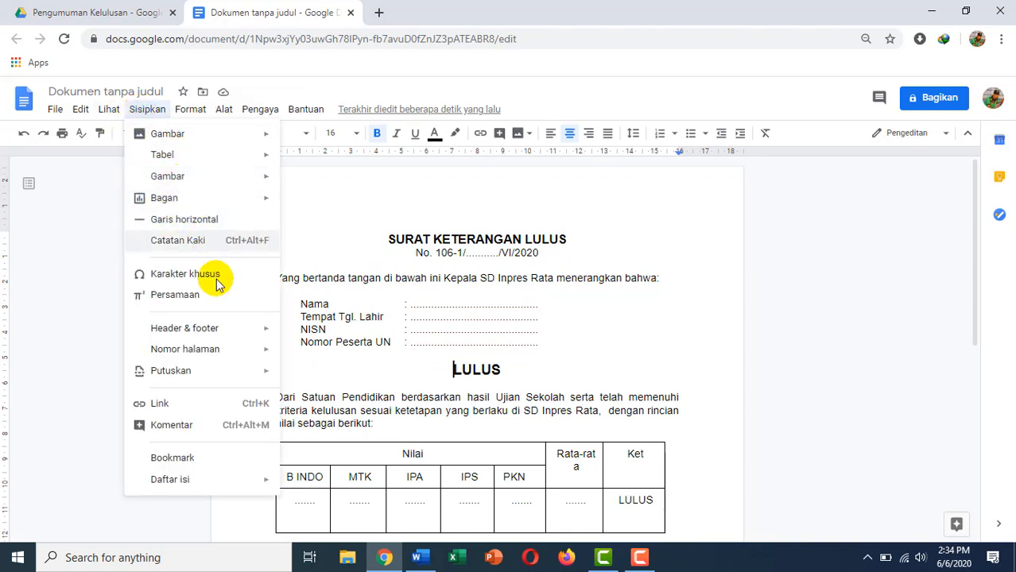
mouse_move(245, 326)
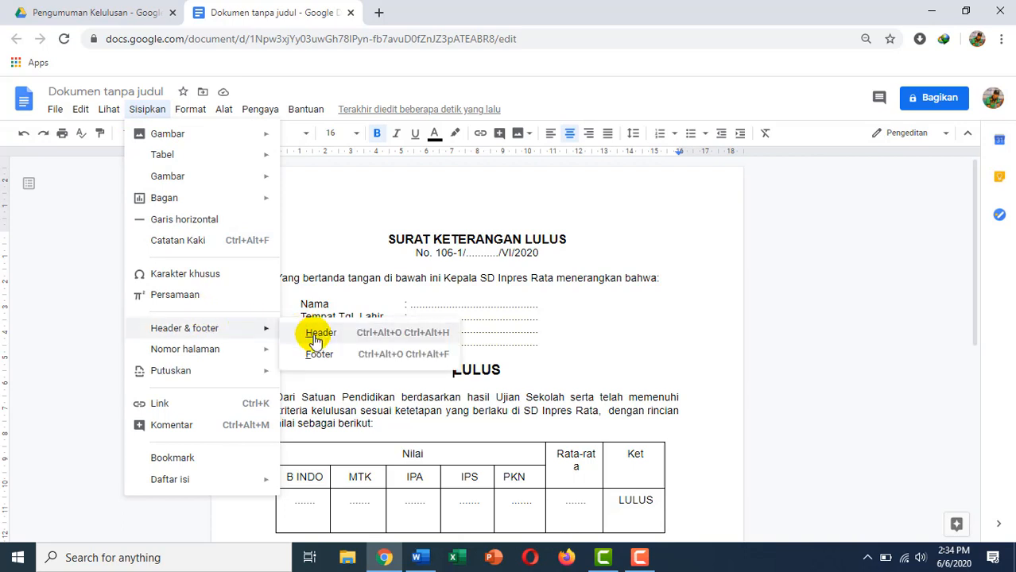
left_click(314, 333)
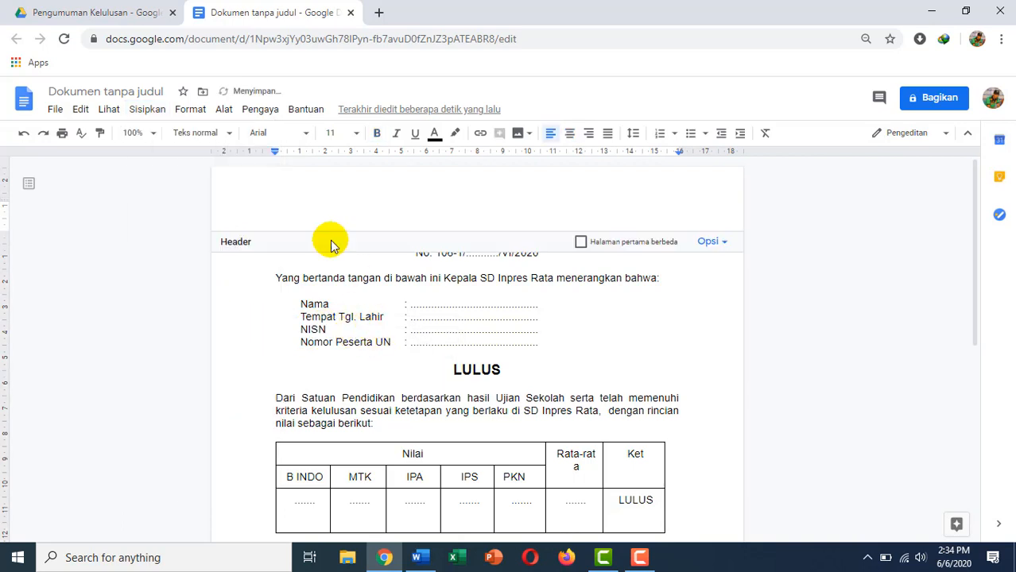
left_click(421, 566)
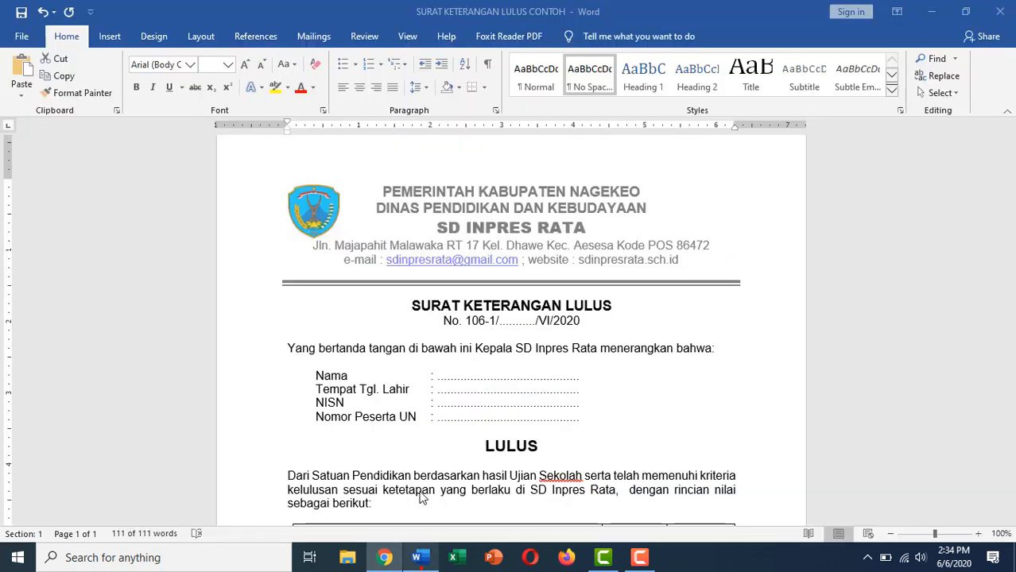
Copy the whole letterhead from the Word letter's header and return to Google Docs.
left_click(397, 217)
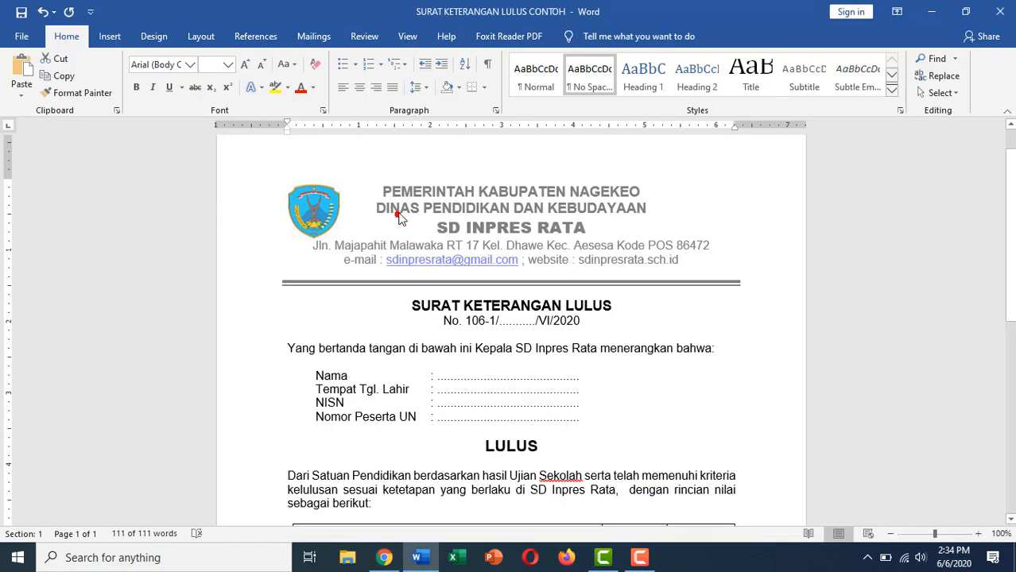
double_click(373, 182)
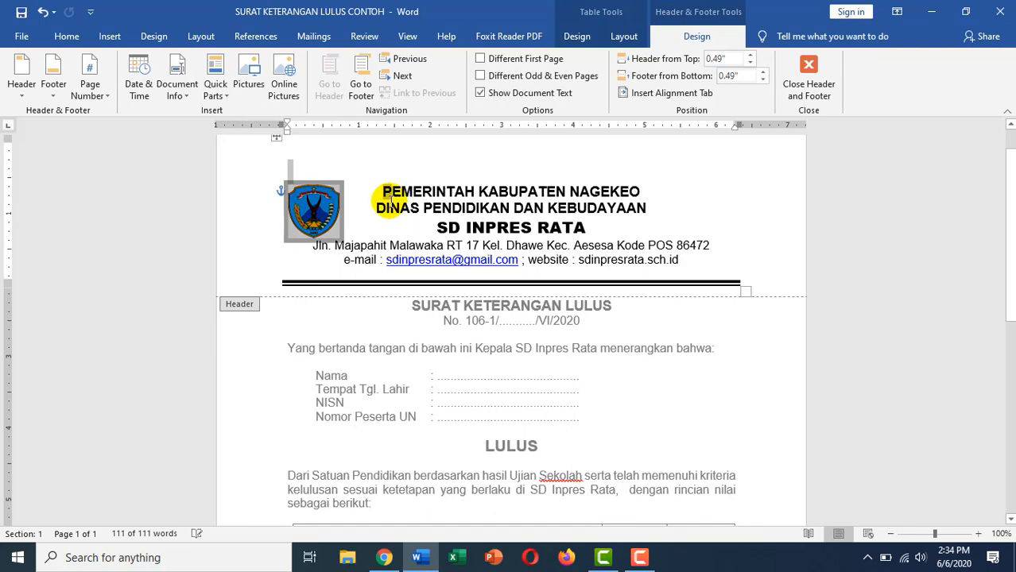
key("ctrl+a")
key("ctrl+c")
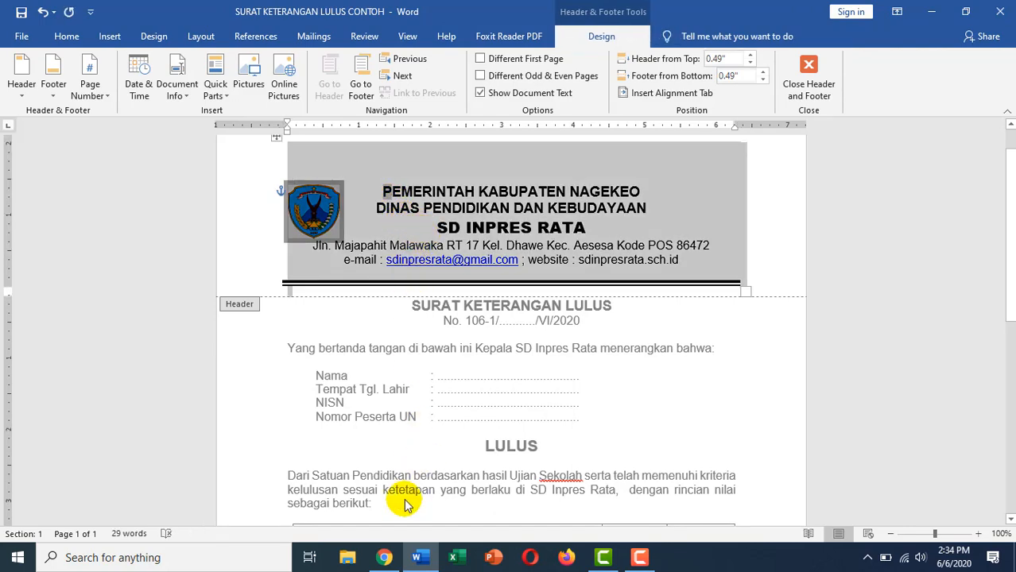
left_click(384, 558)
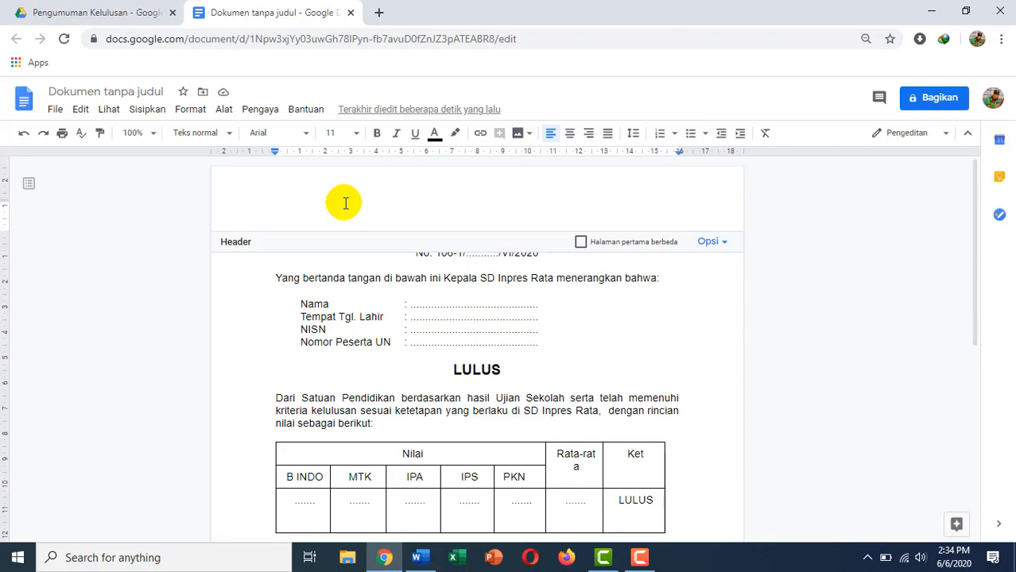
Paste the letterhead into the Google Docs header and give it line spacing 1.
key("ctrl+v")
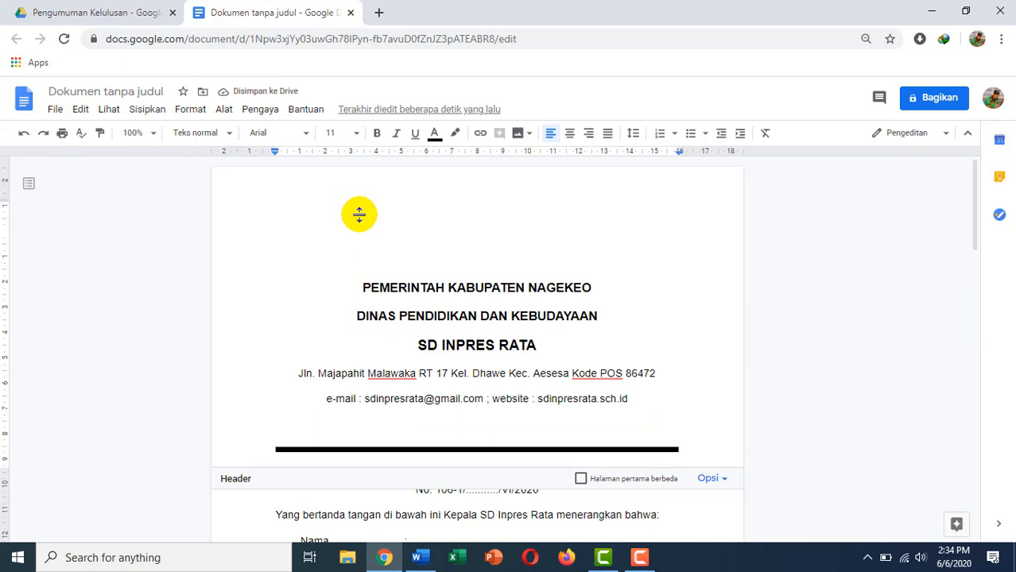
left_click(355, 213)
left_click(327, 225)
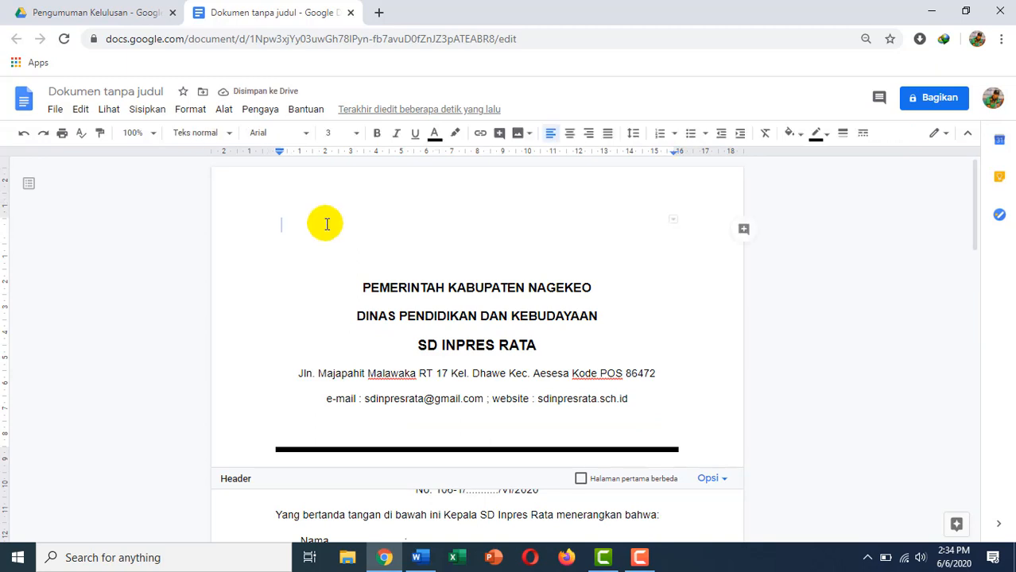
key("ctrl+a")
left_click(200, 111)
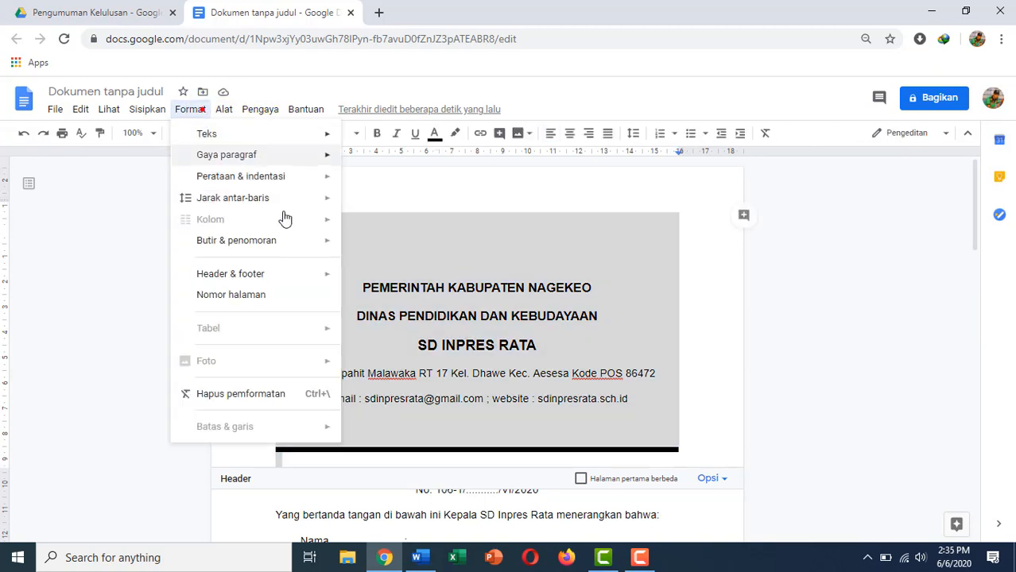
mouse_move(273, 202)
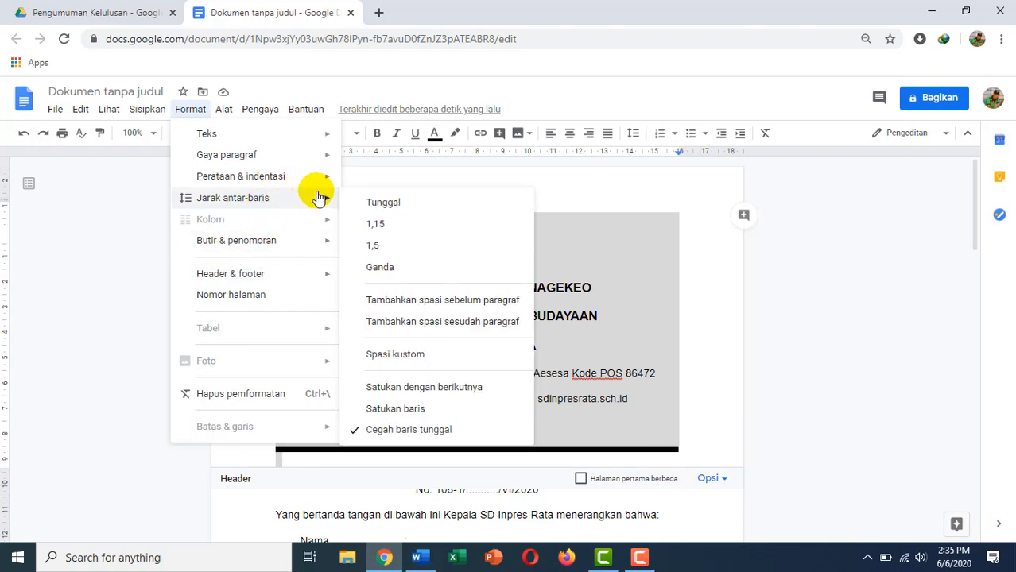
left_click(392, 354)
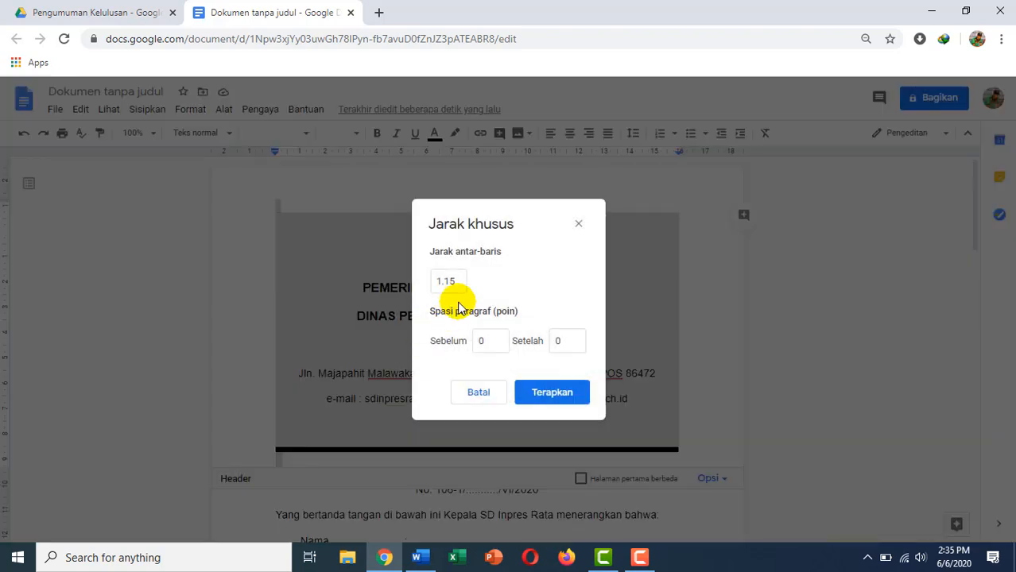
left_click_drag(455, 284, 431, 281)
type("1")
left_click_drag(483, 341, 474, 342)
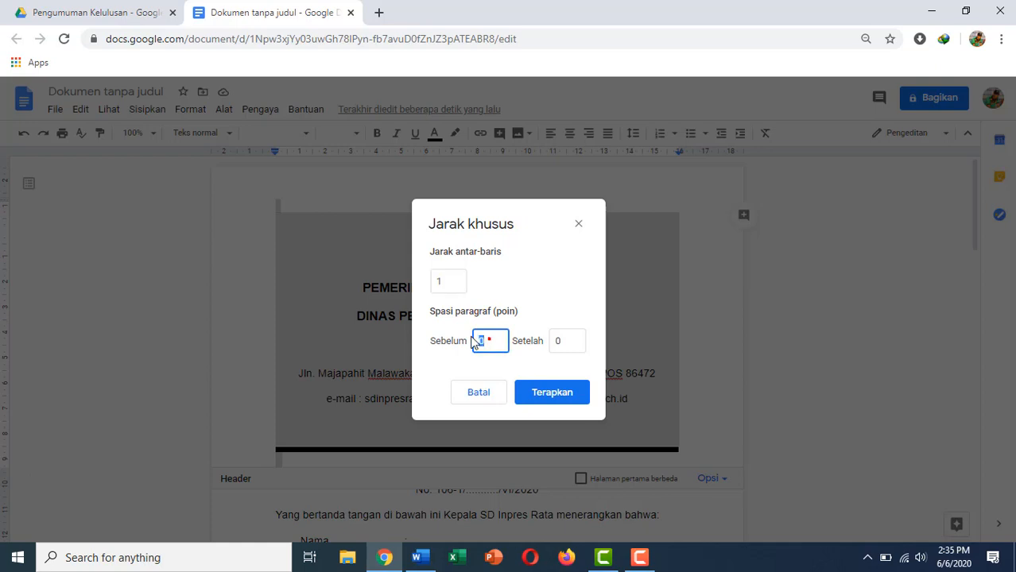
left_click(546, 392)
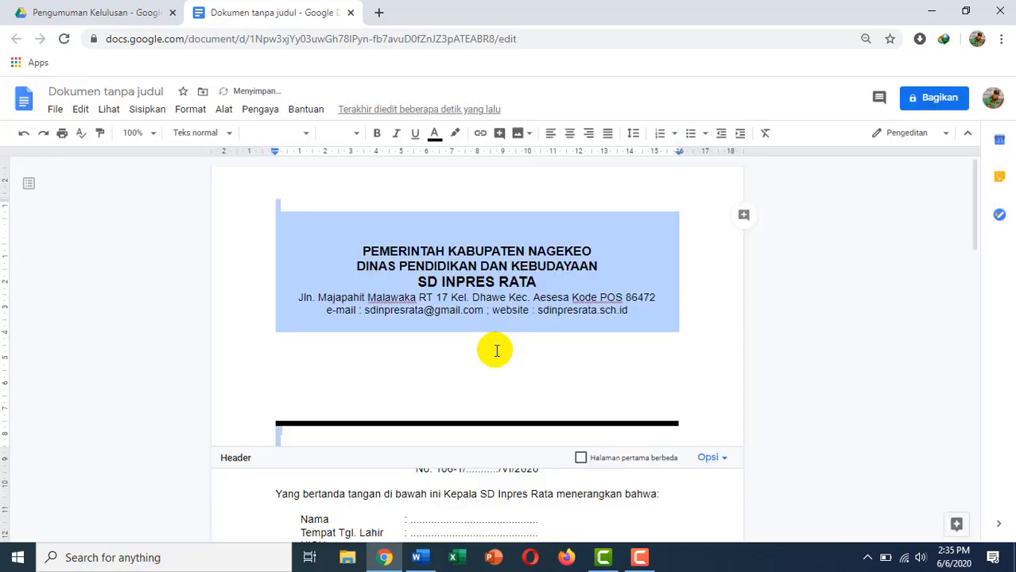
Delete the blank line so the thick rule sits directly under the e-mail line.
left_click(443, 350)
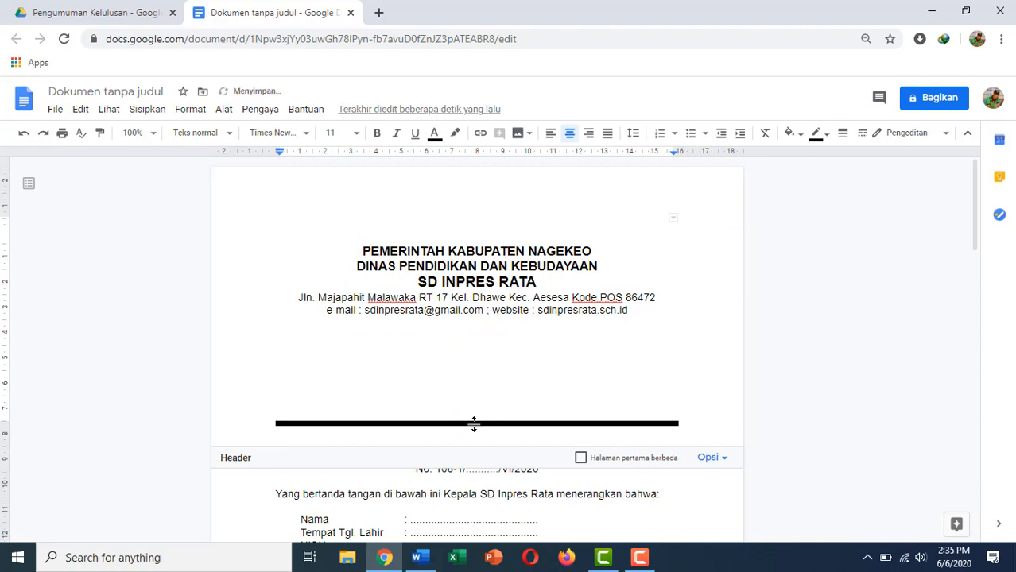
left_click_drag(473, 422, 479, 322)
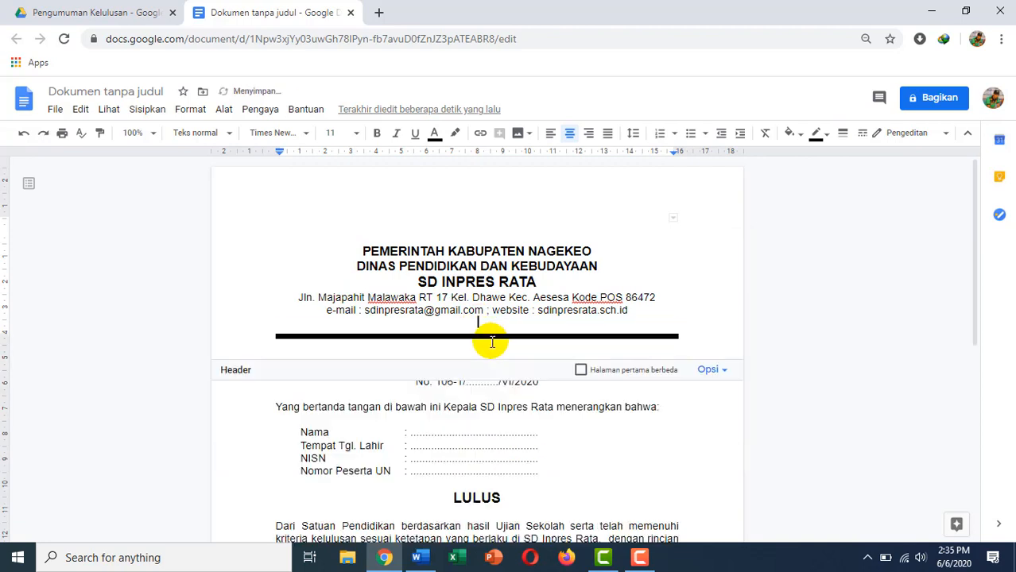
left_click(491, 337)
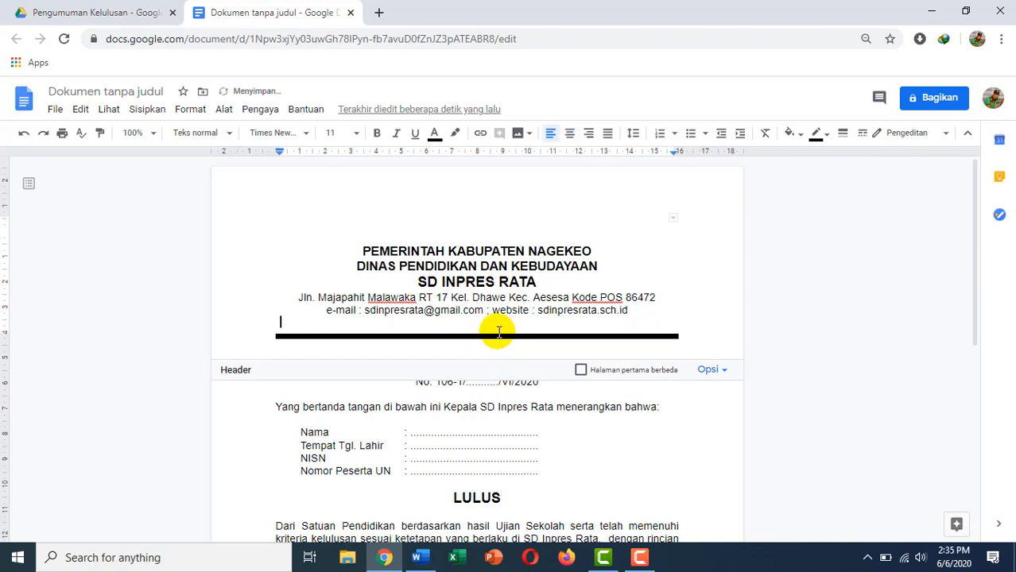
key("BackSpace")
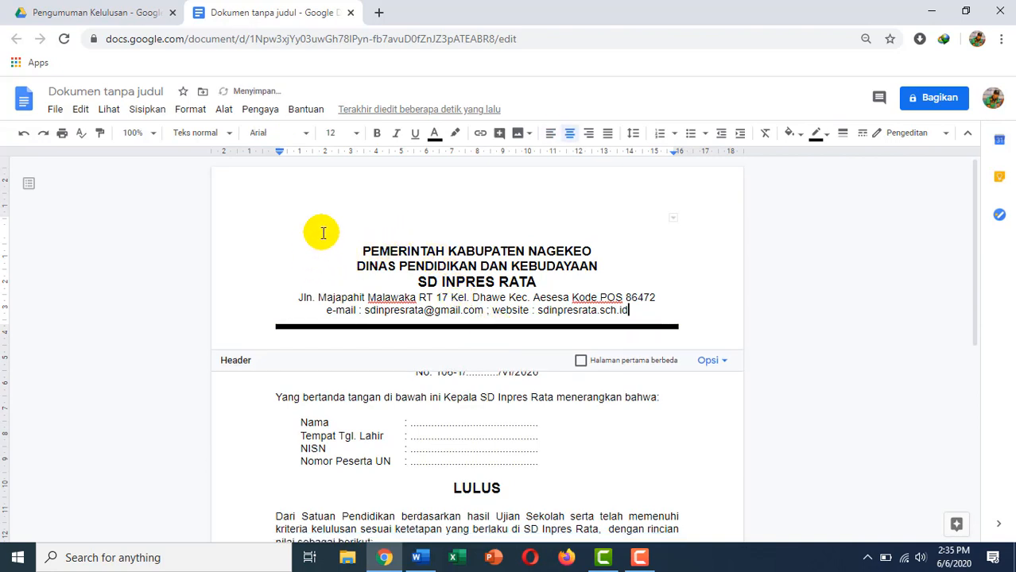
left_click(146, 111)
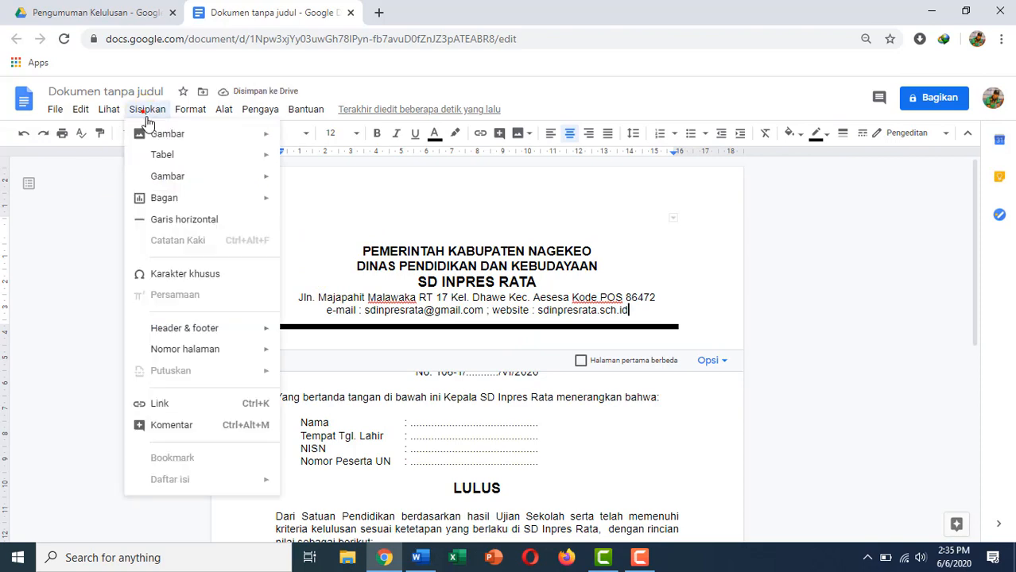
Upload the Nagekeo regency logo from the Downloads folder into the header.
mouse_move(189, 140)
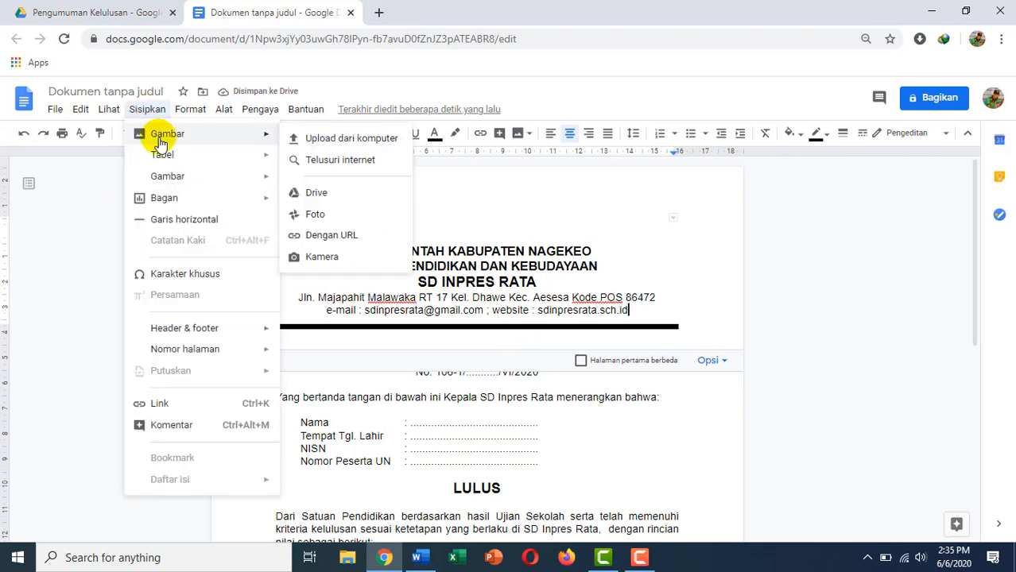
left_click(322, 140)
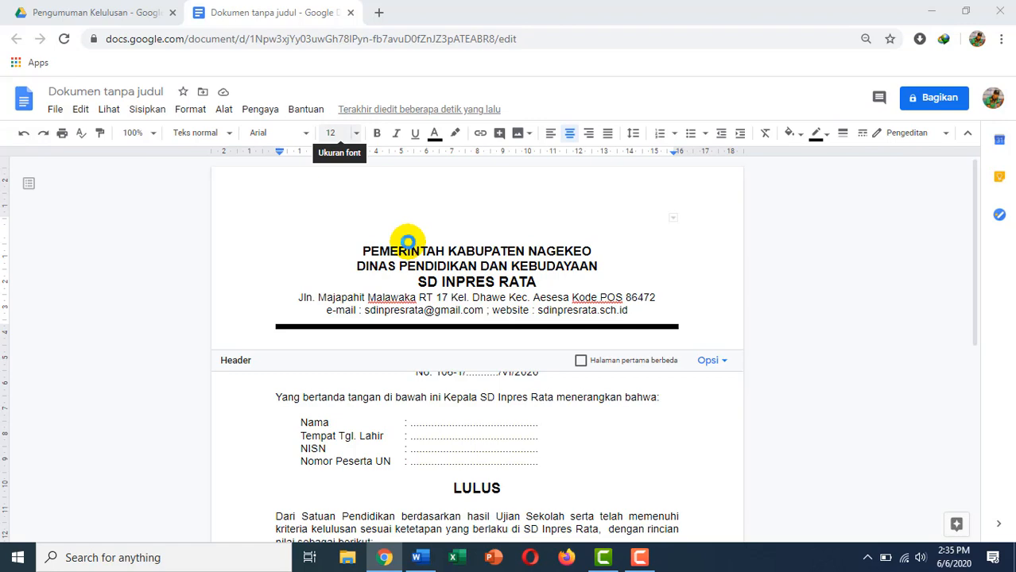
left_click(54, 211)
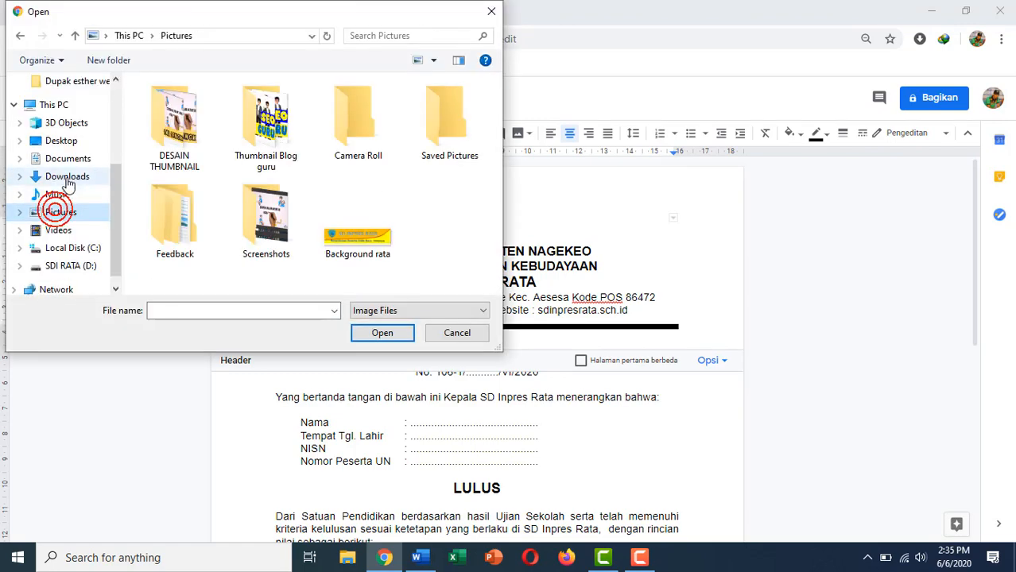
left_click(67, 178)
scroll(211, 212, "down", 10)
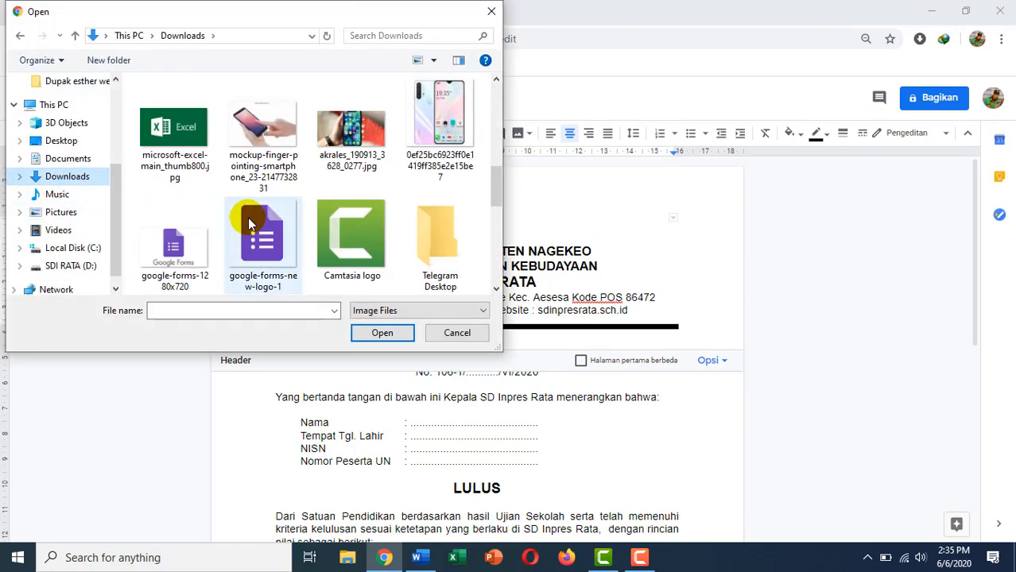
scroll(249, 225, "up", 5)
left_click(262, 139)
double_click(269, 147)
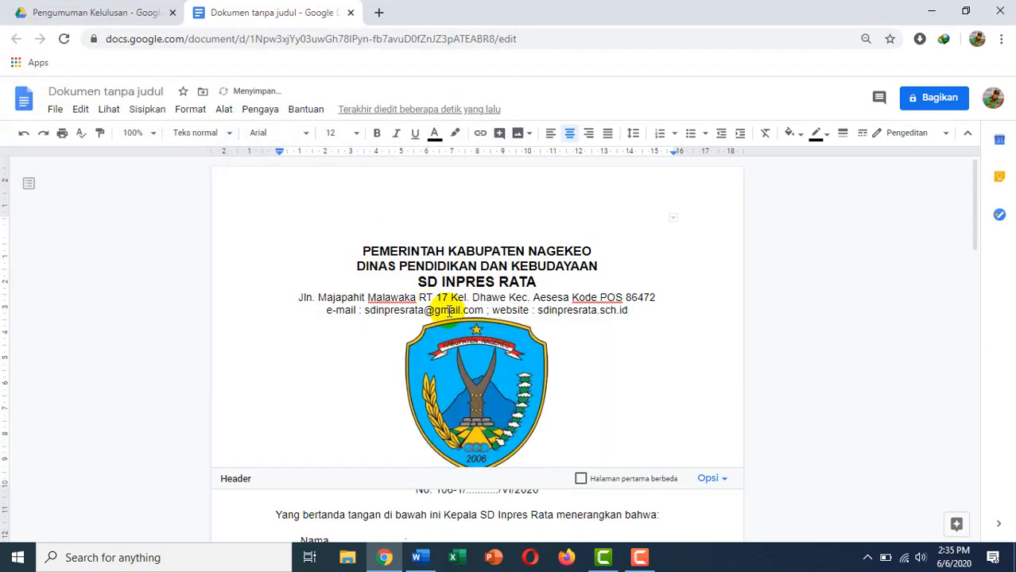
Set the logo to wrap text, shrink it, and place it left of the school heading.
left_click(474, 373)
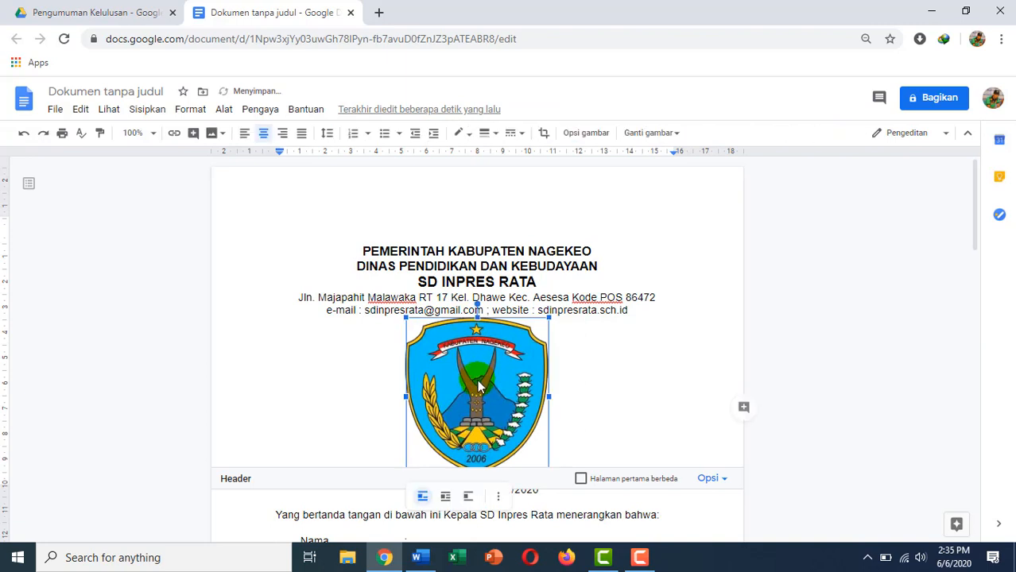
left_click(446, 499)
left_click_drag(460, 420, 334, 294)
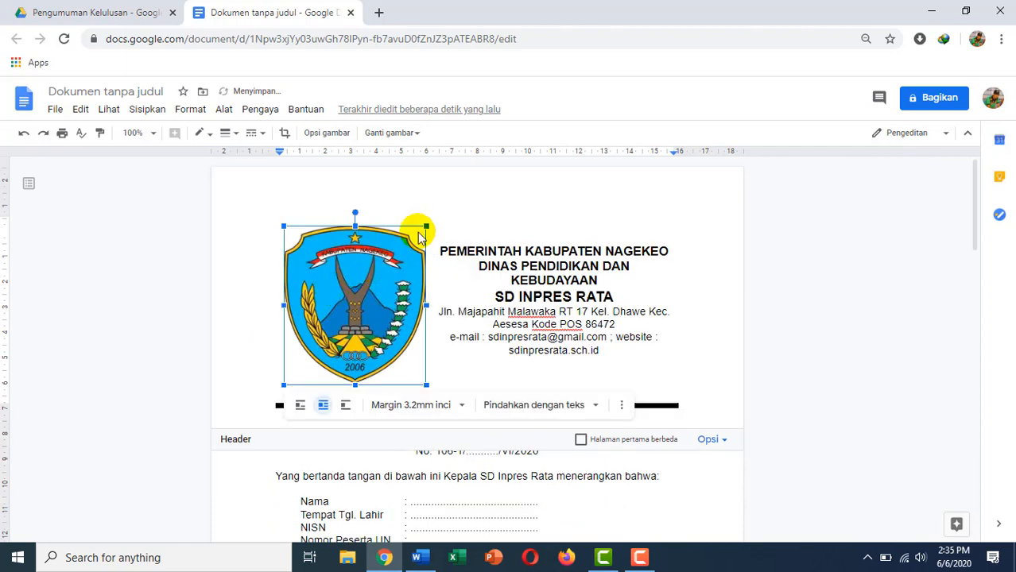
left_click_drag(426, 227, 345, 318)
left_click_drag(314, 350, 292, 299)
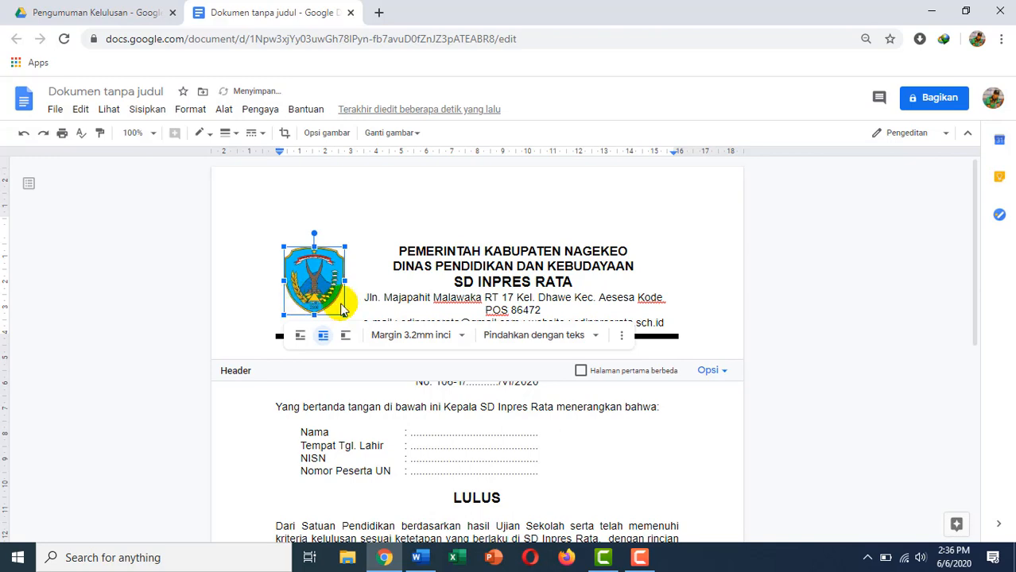
left_click(684, 342)
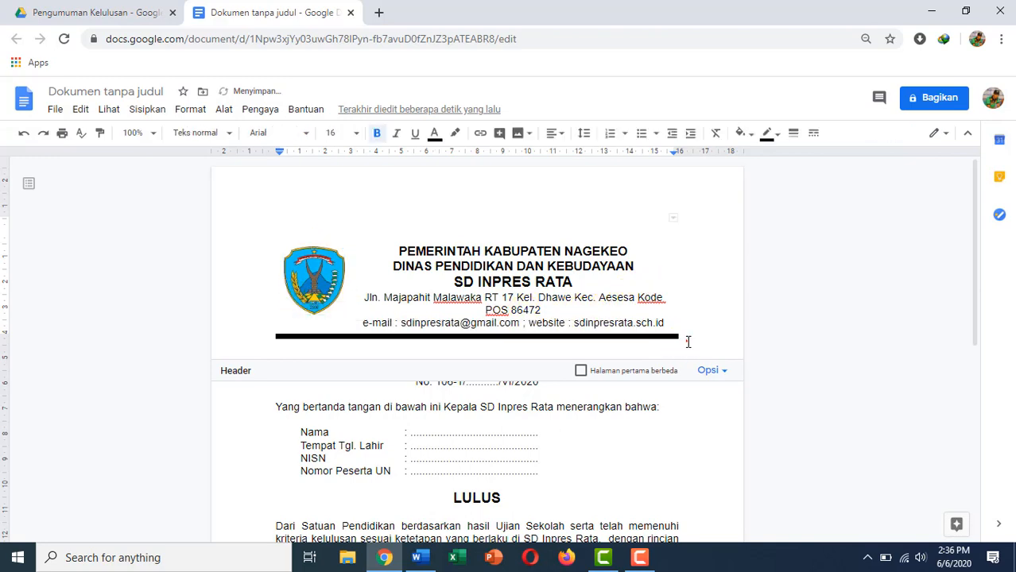
Replace the dotted letter-number blank with <<Nomor>>.
left_click(569, 384)
scroll(572, 336, "down", 3)
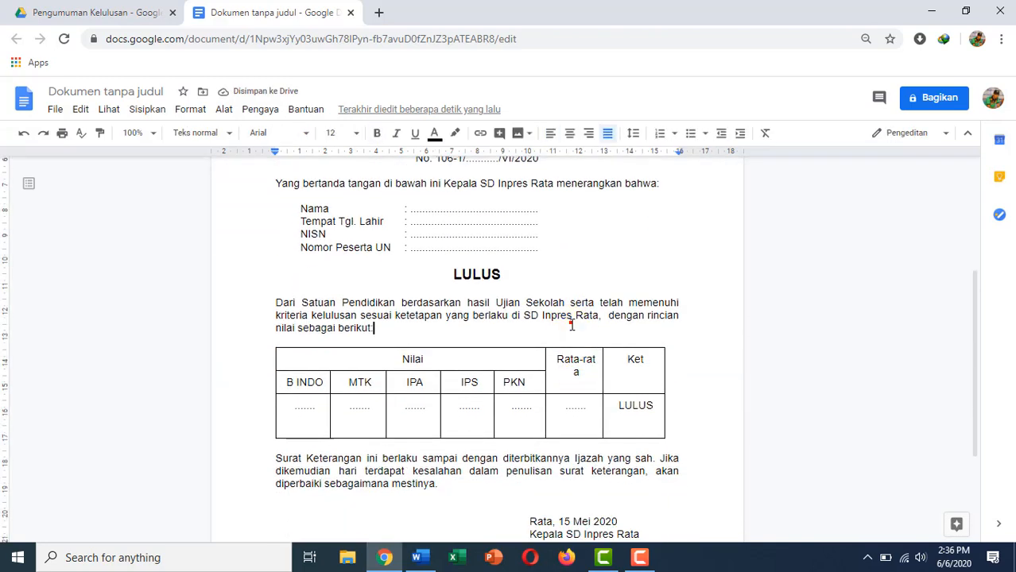
scroll(572, 317, "up", 3)
scroll(503, 329, "down", 2)
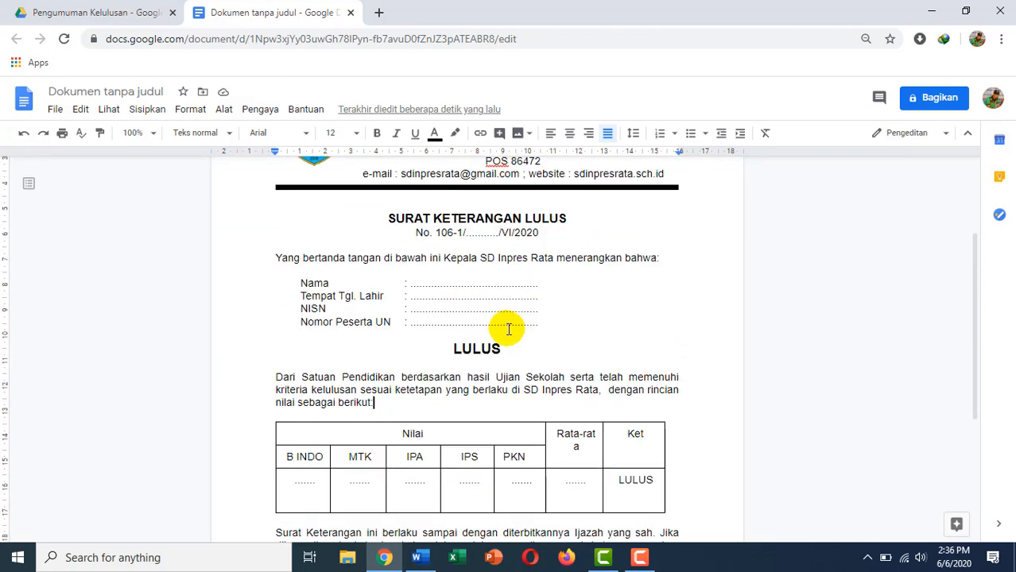
scroll(517, 329, "down", 3)
scroll(522, 329, "up", 4)
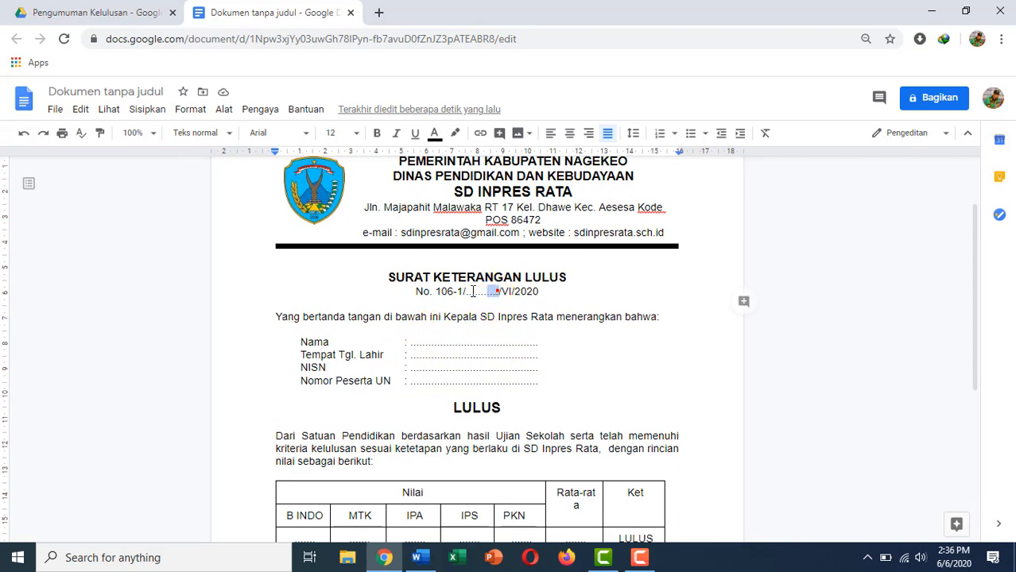
left_click_drag(473, 292, 468, 292)
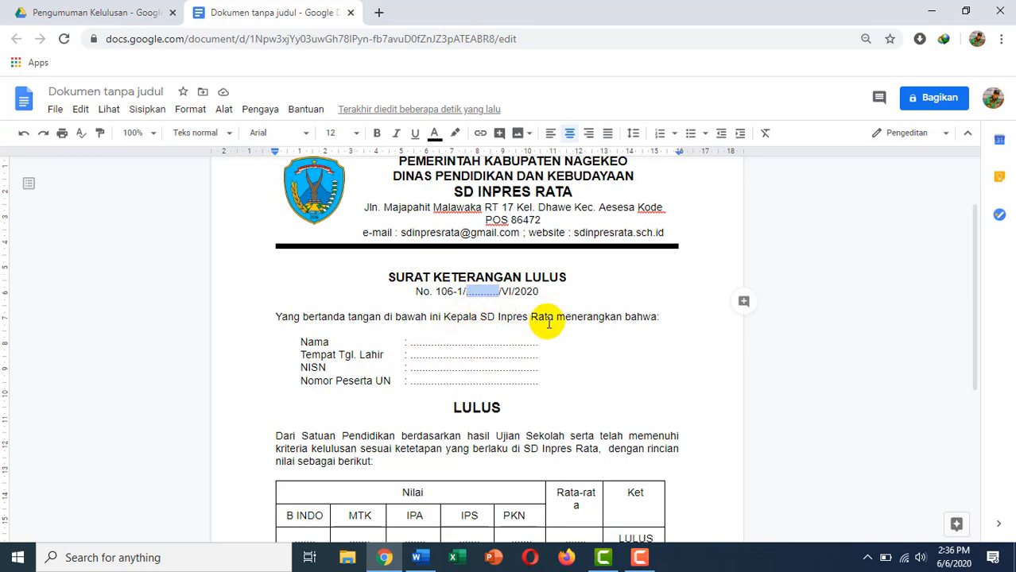
type("N")
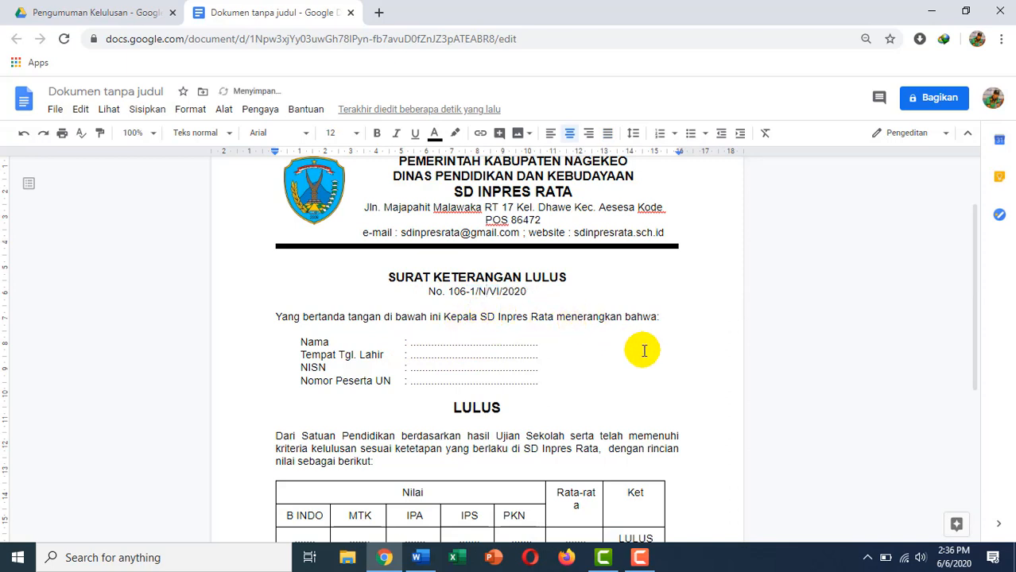
key("BackSpace")
key("BackSpace")
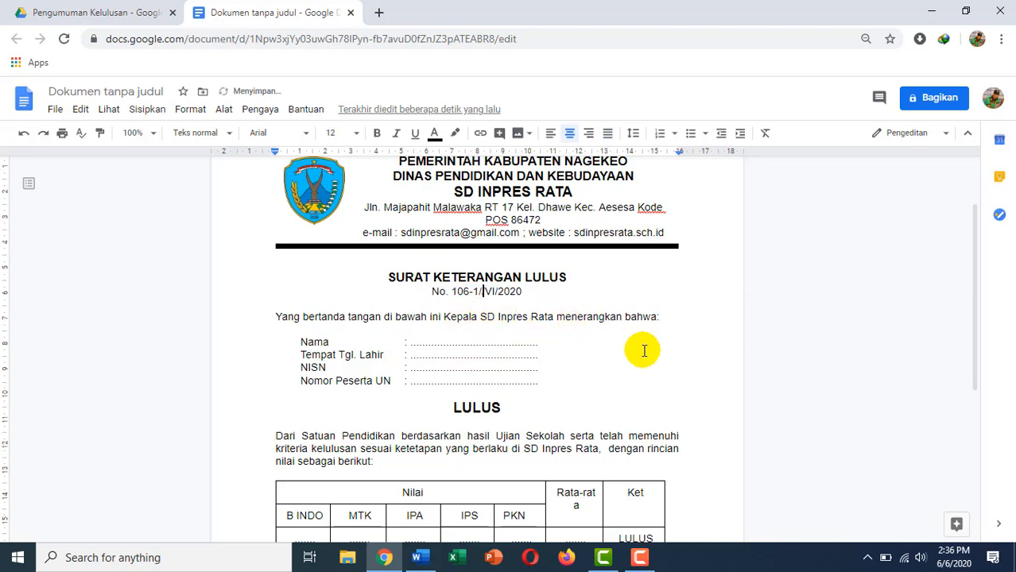
type("<<")
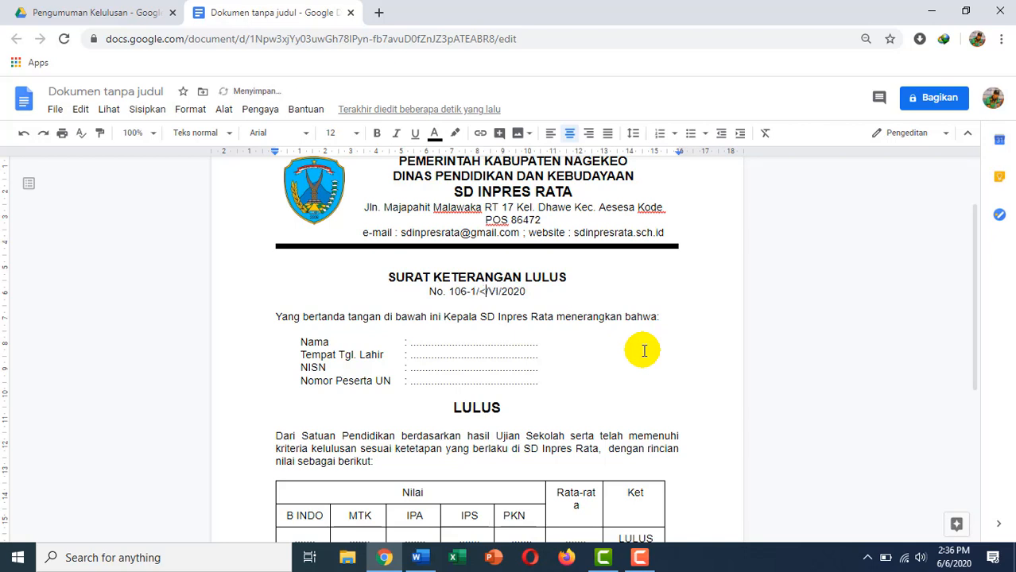
type("Nomor")
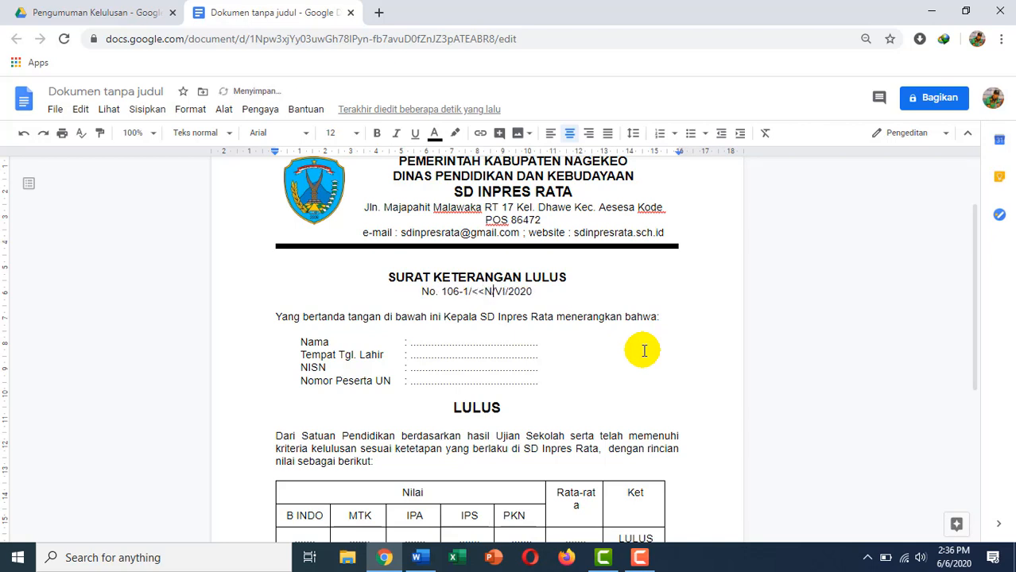
type(">>")
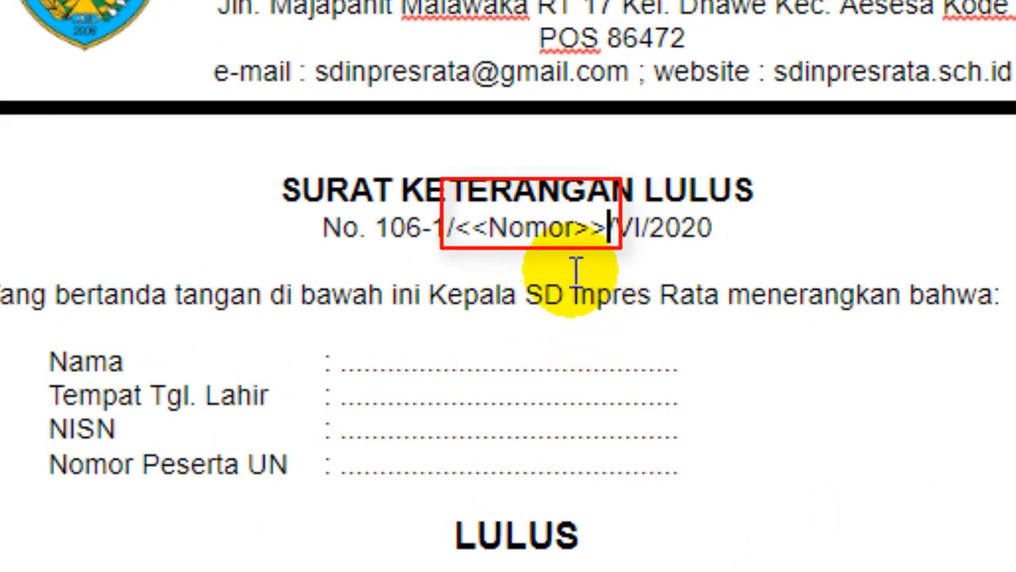
Replace the Nama and Tempat Tgl. Lahir blanks with <<Nama>> and <<TTL>>.
left_click(381, 362)
left_click_drag(340, 362, 689, 368)
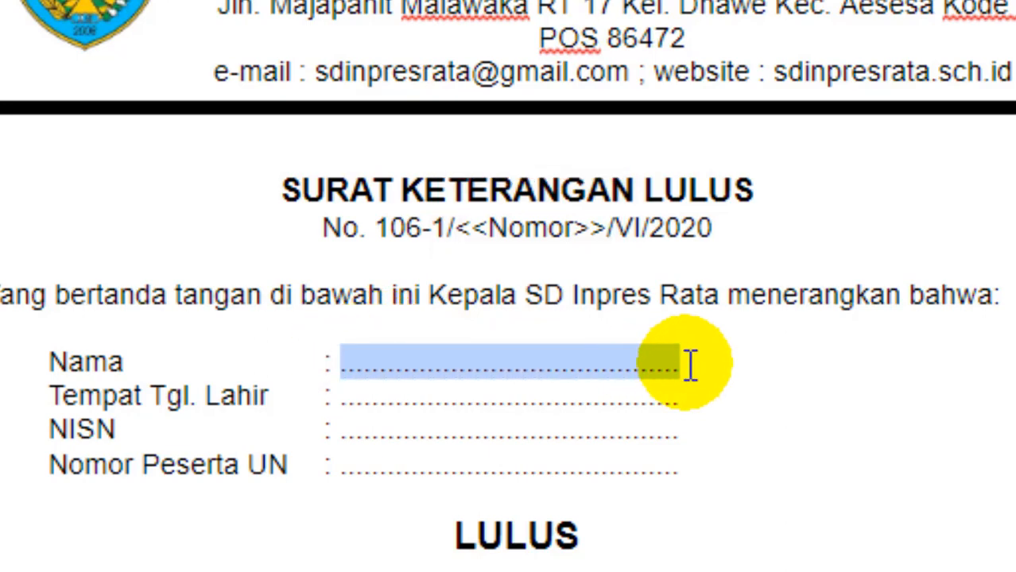
type("<<Nama>>")
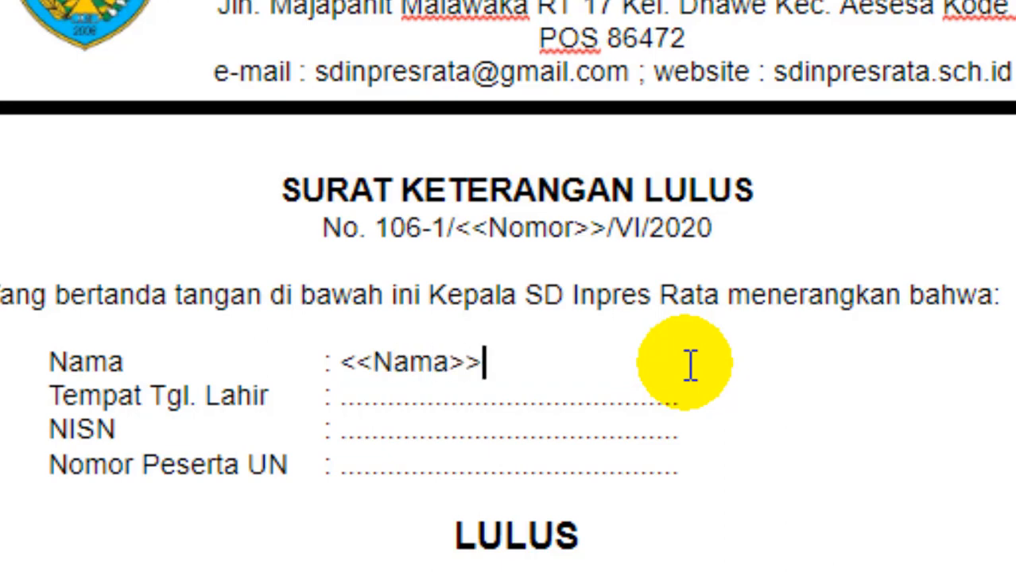
left_click_drag(693, 402, 346, 409)
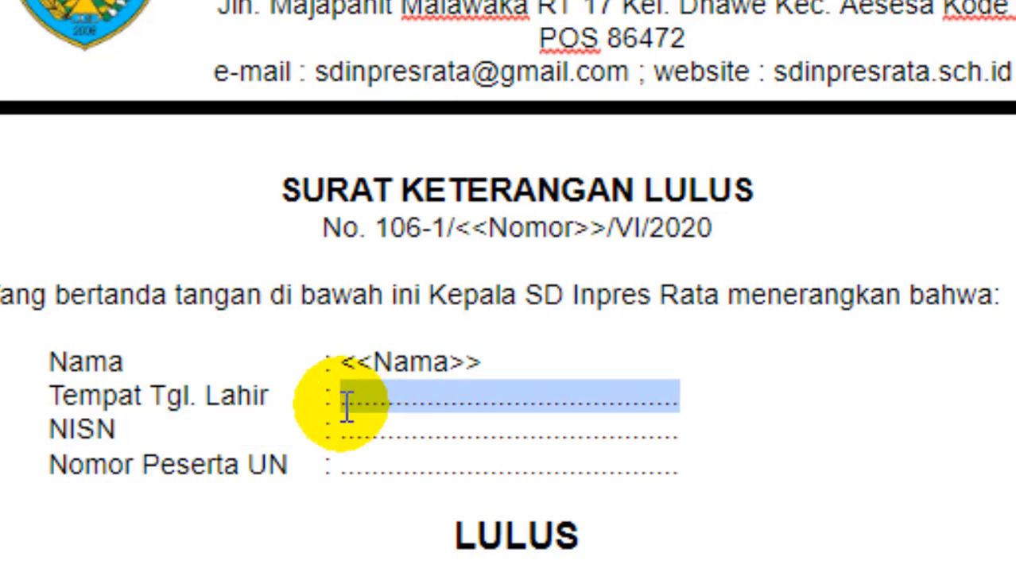
type("TTL>>")
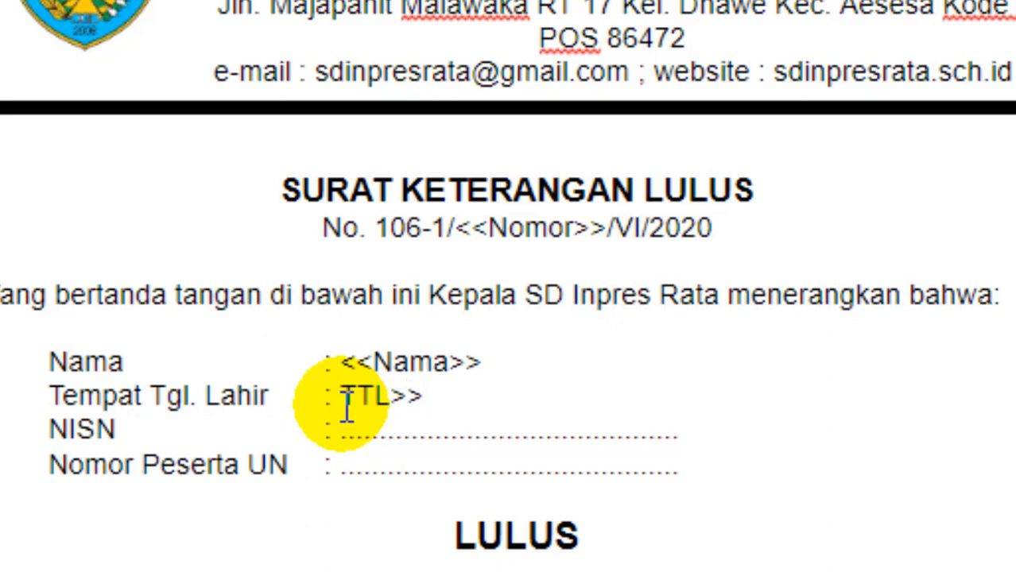
left_click(347, 409)
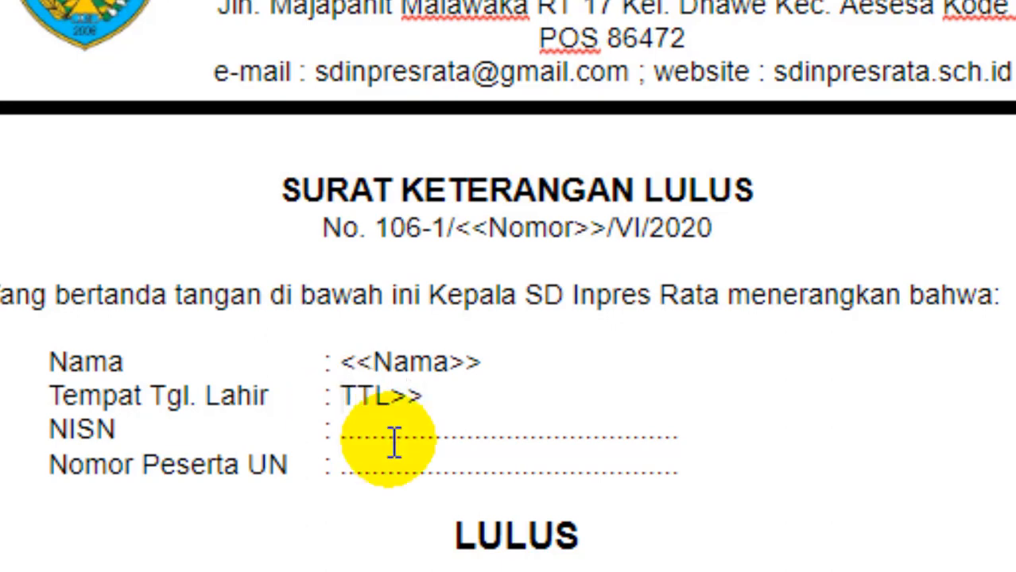
type("<<")
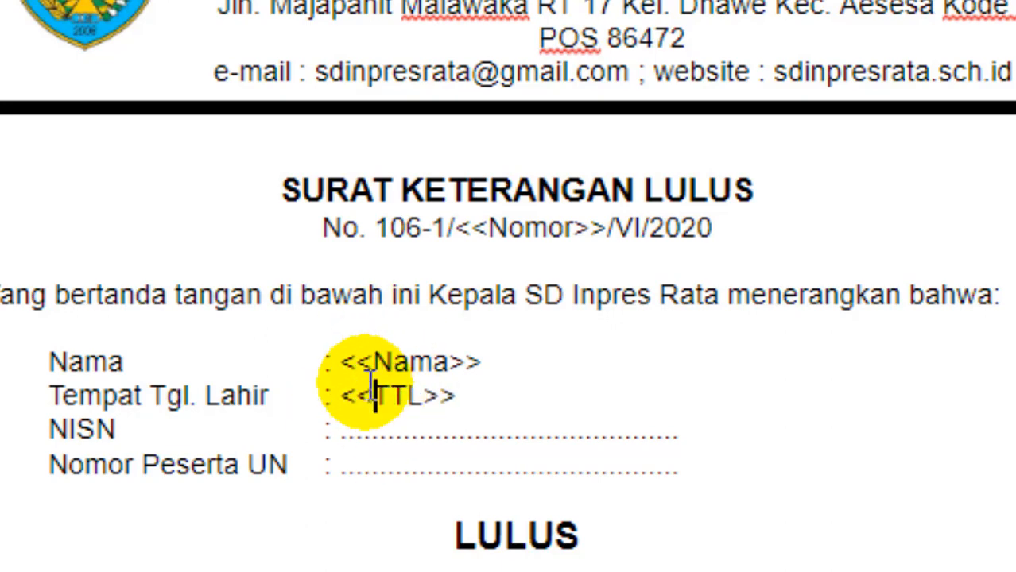
Replace the NISN and Nomor Peserta UN blanks with <<NISN>> and <<NO Peserta>>.
left_click(343, 438)
left_click_drag(342, 437, 685, 441)
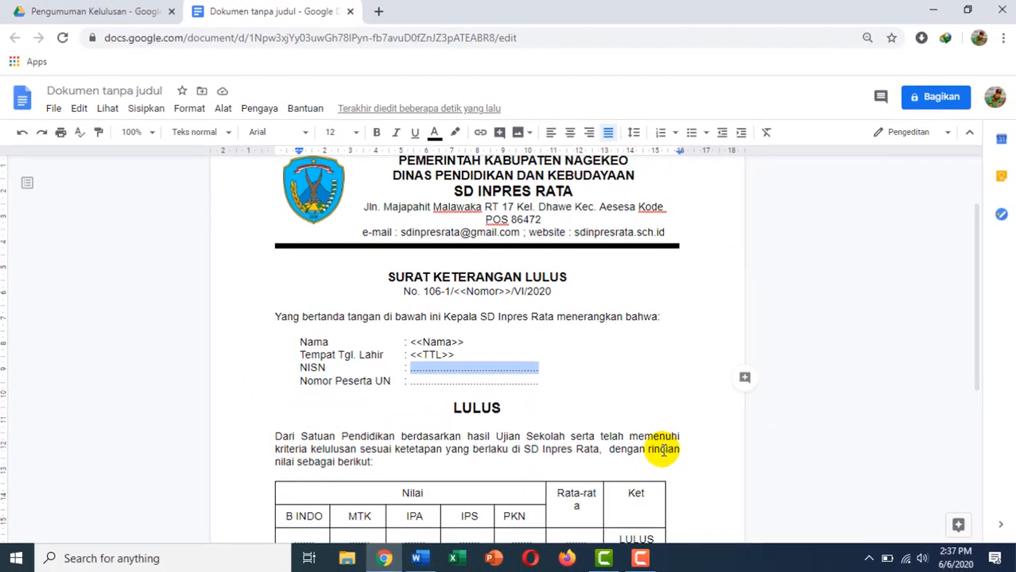
type("<<NISN>>")
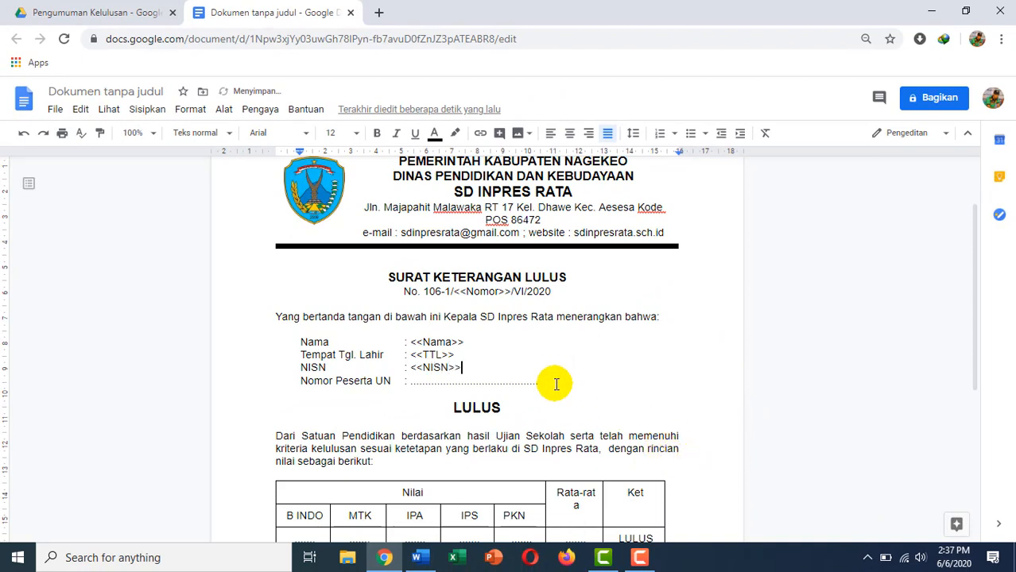
left_click_drag(540, 382, 406, 380)
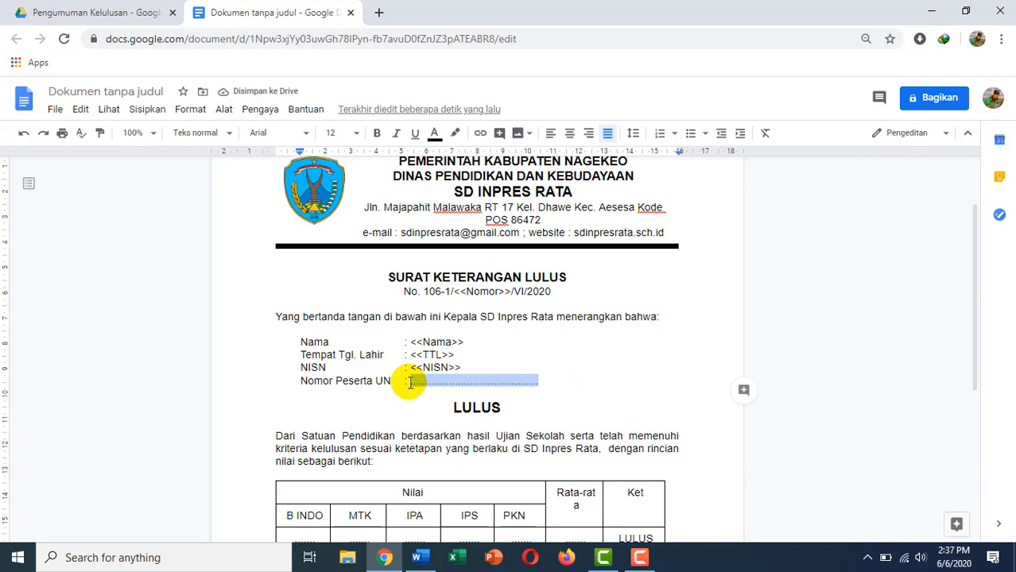
type("<<NO Peserta")
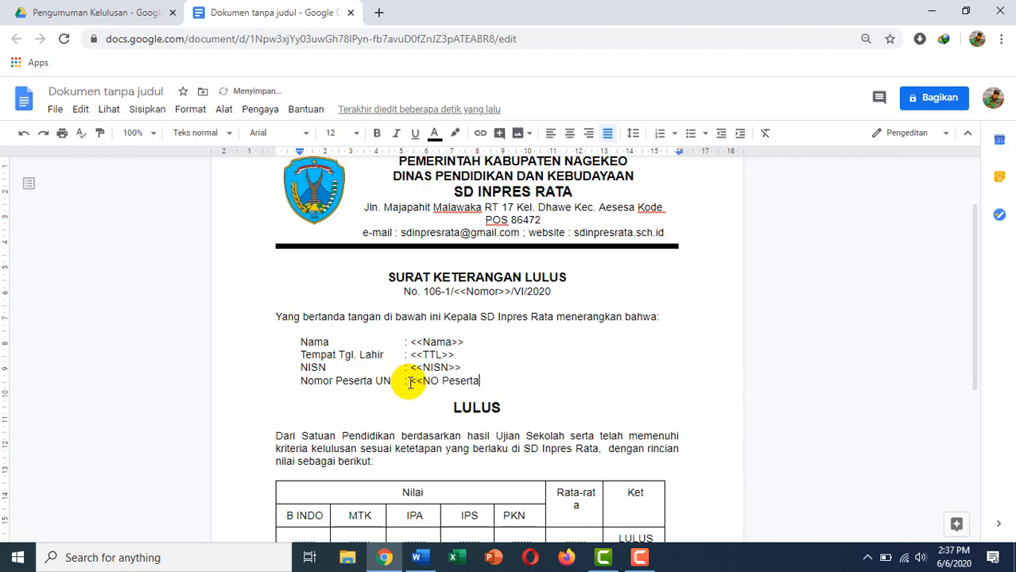
type(">>")
scroll(476, 386, "down", 2)
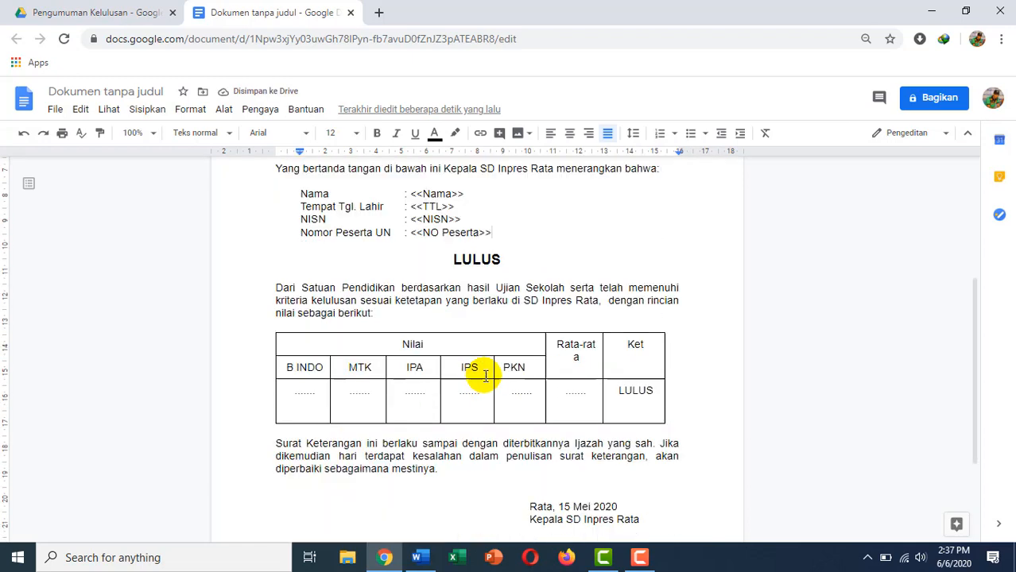
Replace the dotted placeholders in the BINDO and MTK score cells with <<BINDO>> and <<MTK>>.
double_click(295, 388)
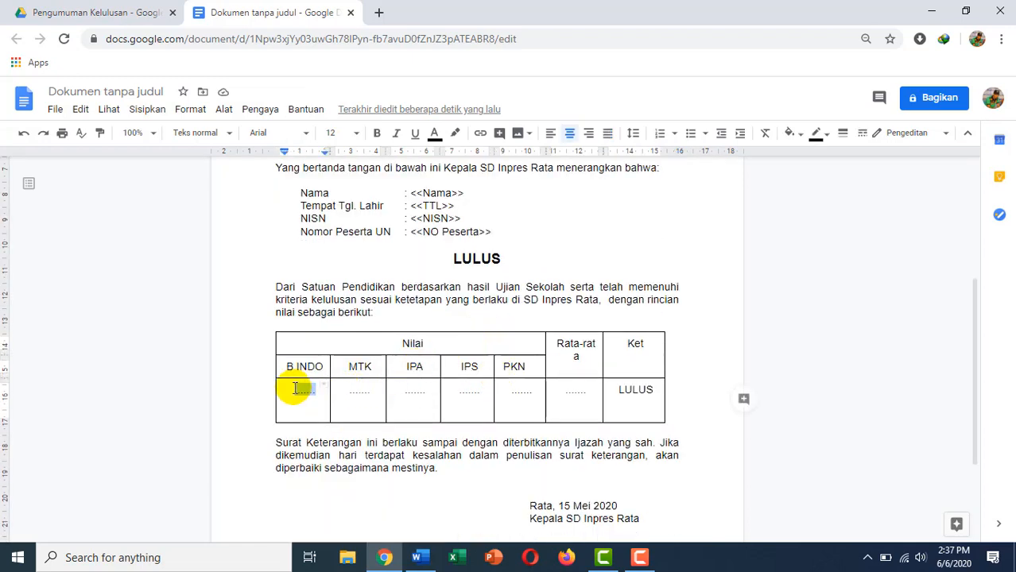
type("BINDO>>")
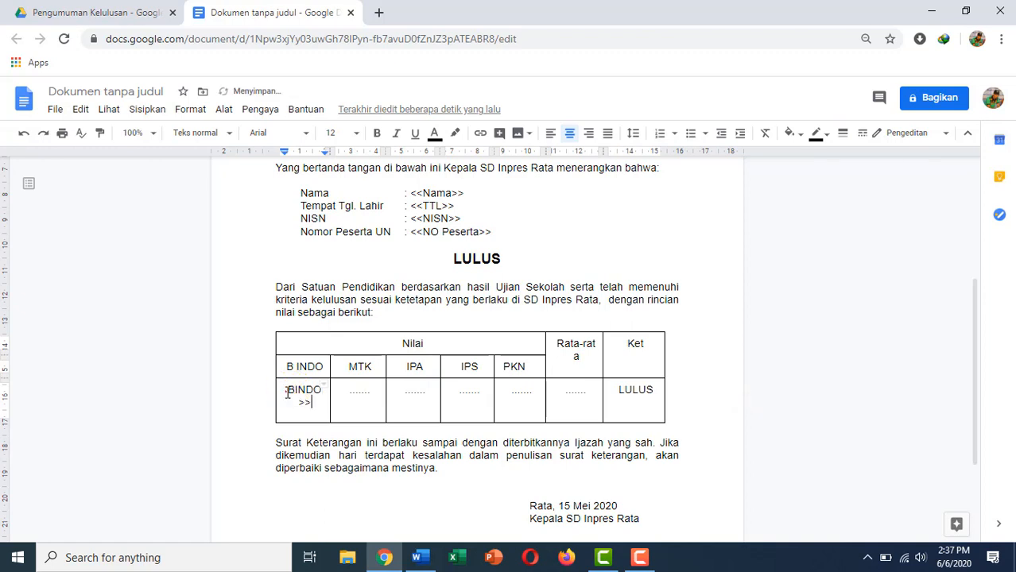
left_click(286, 390)
type("<<")
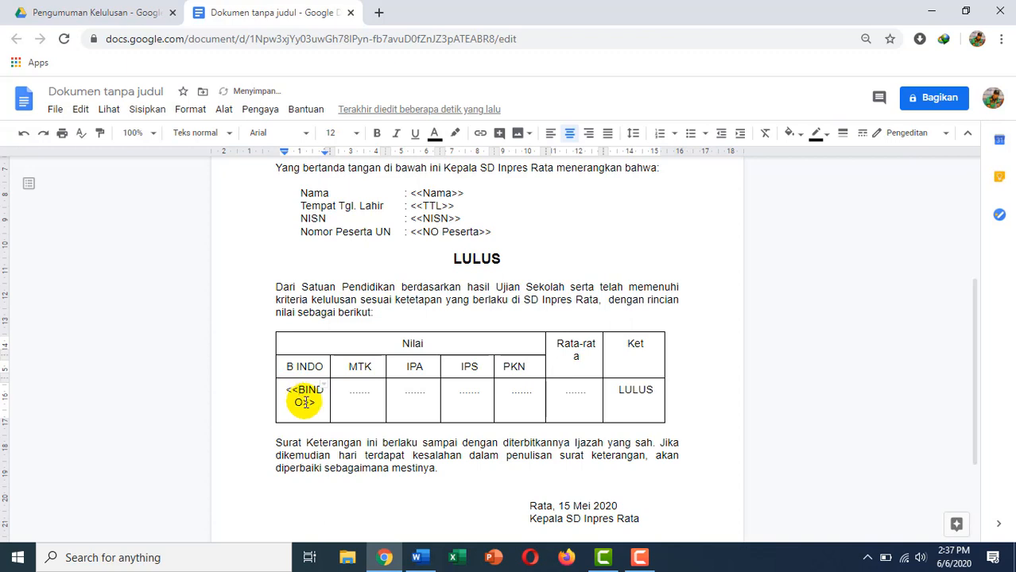
left_click_drag(350, 390, 369, 396)
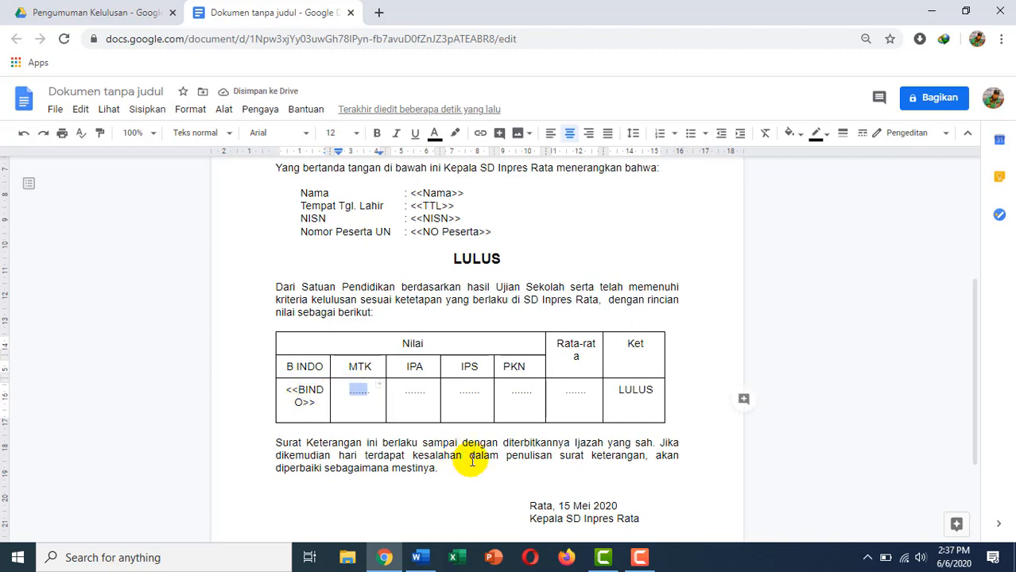
key("BackSpace")
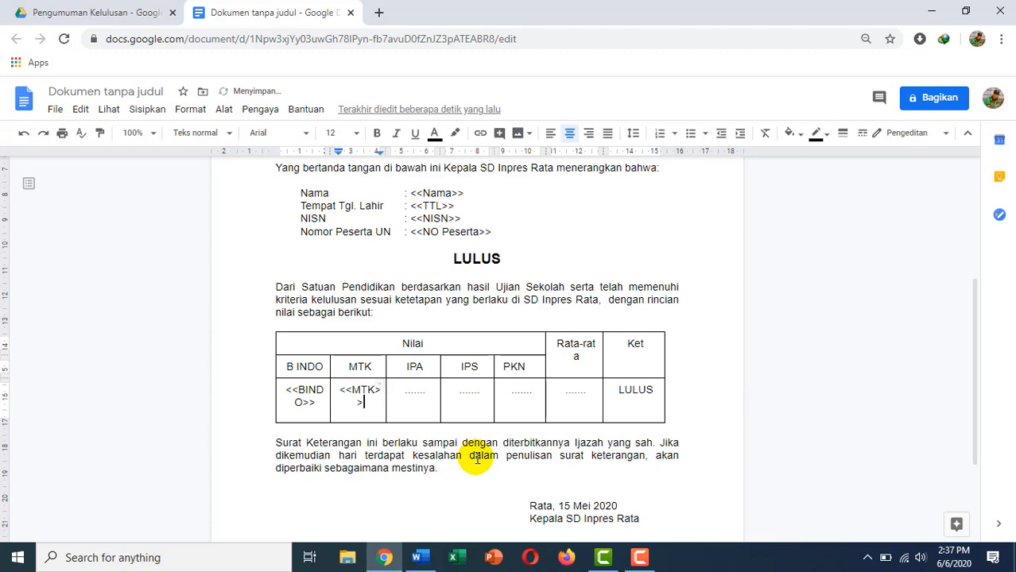
type("<<MTK>>")
Fill the IPA, IPS, PKN and Rata-rata cells with <<IPA>>, <<IPS>>, <<PKN>> and <<Rata>>.
left_click_drag(426, 391, 406, 392)
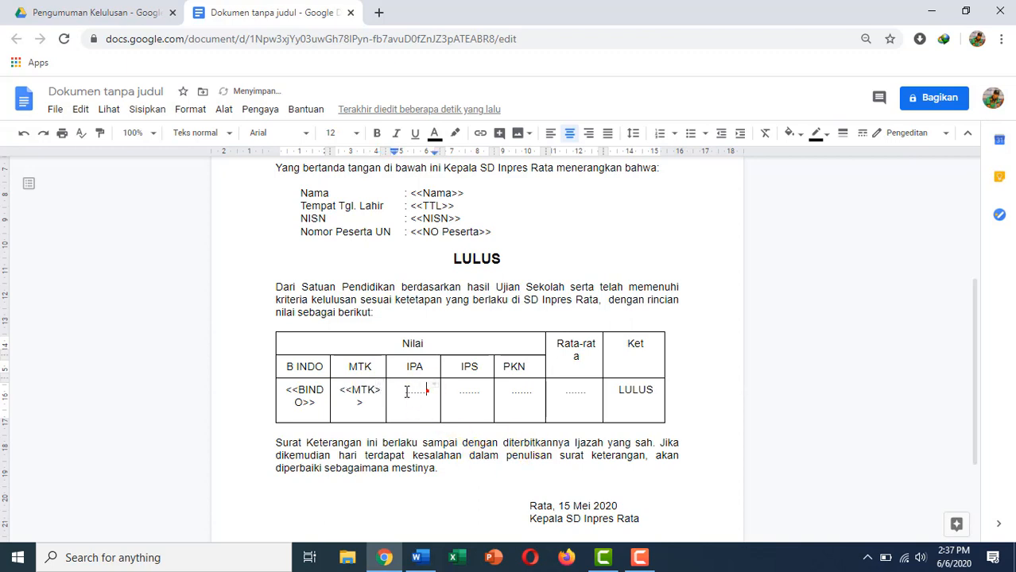
type("<<IPA>>")
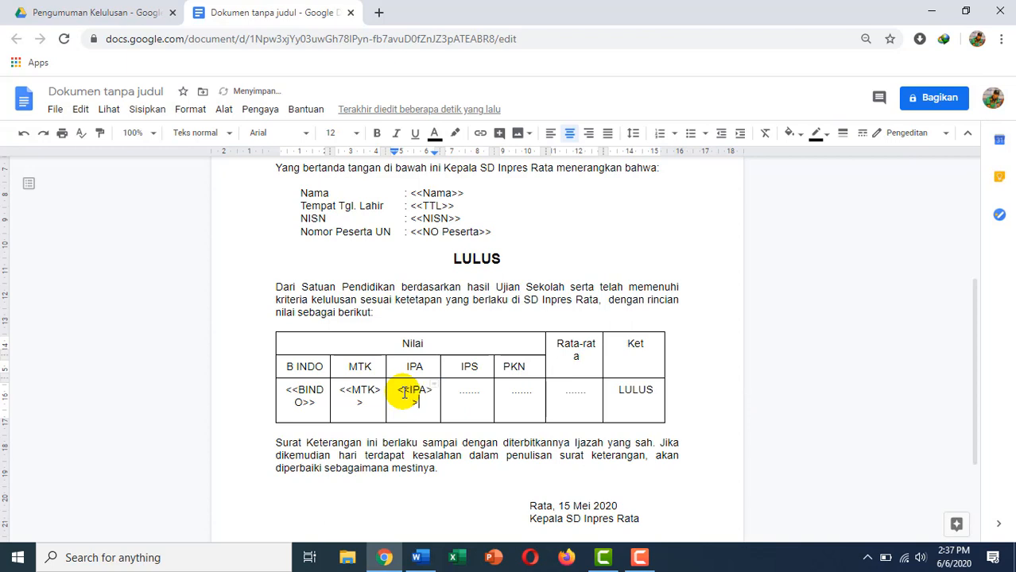
key("Tab")
type("<<IPS>>")
key("Tab")
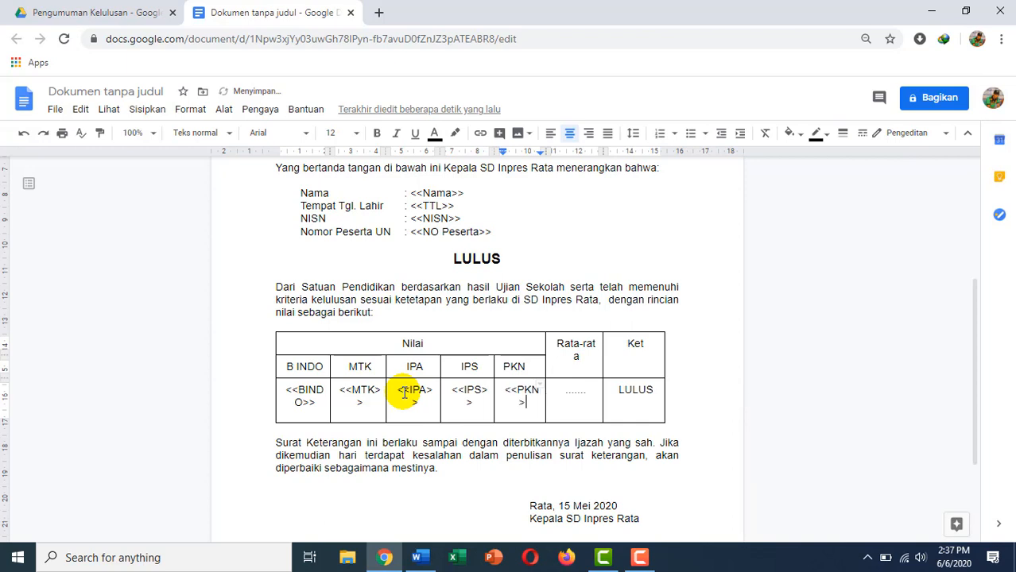
key("Tab")
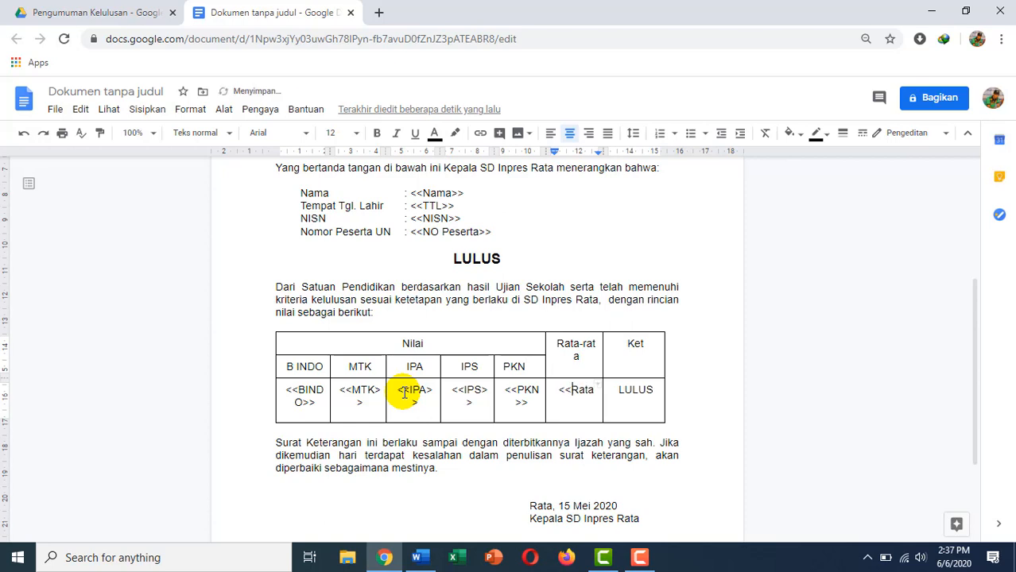
type("<<Rata>>")
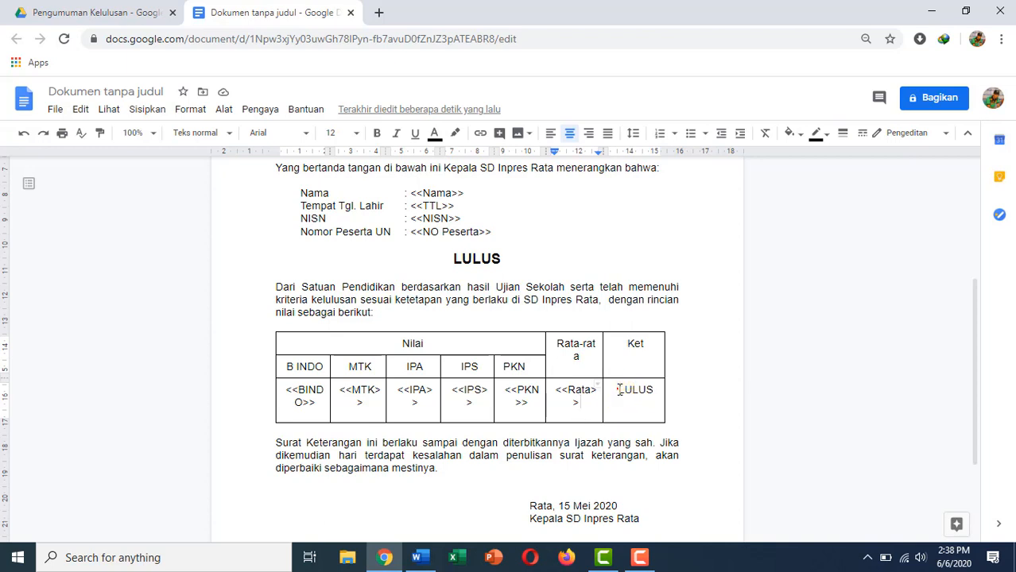
Replace the LULUS text in the Ket cell and the LULUS heading with <<Hasil>>.
left_click_drag(655, 398, 651, 394)
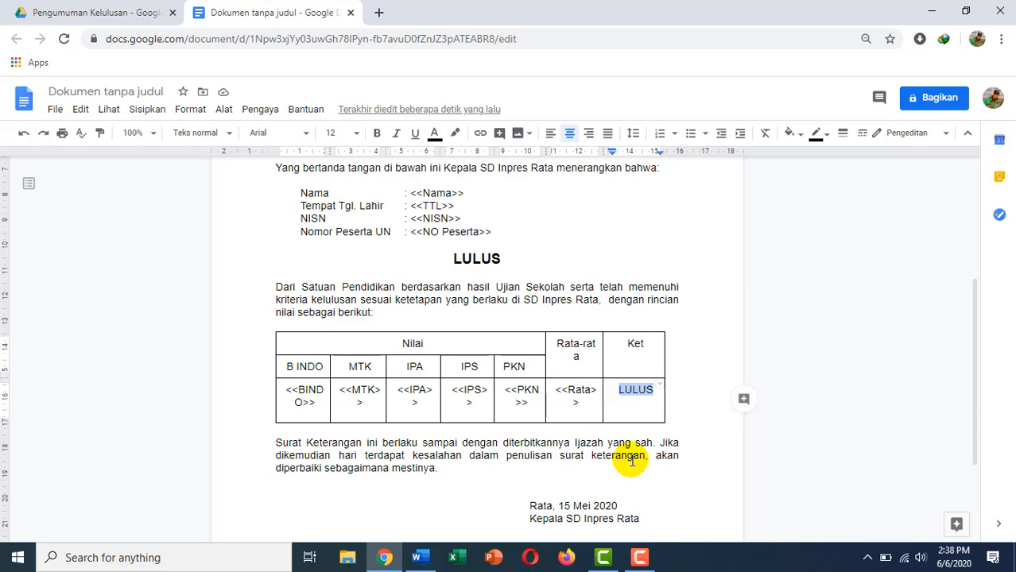
type("<<Hasil>>")
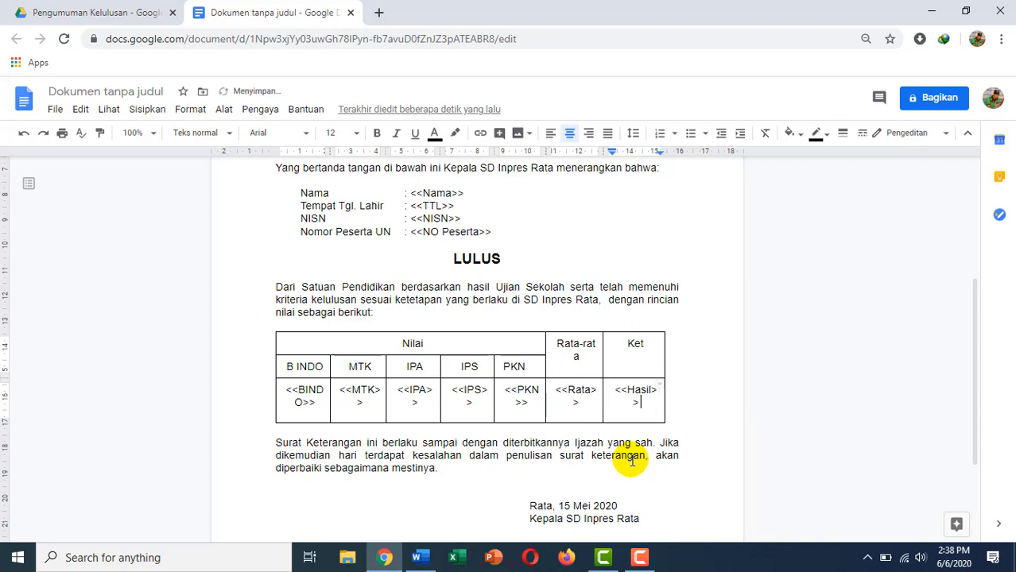
left_click_drag(502, 258, 452, 256)
type("<<Hasil>>")
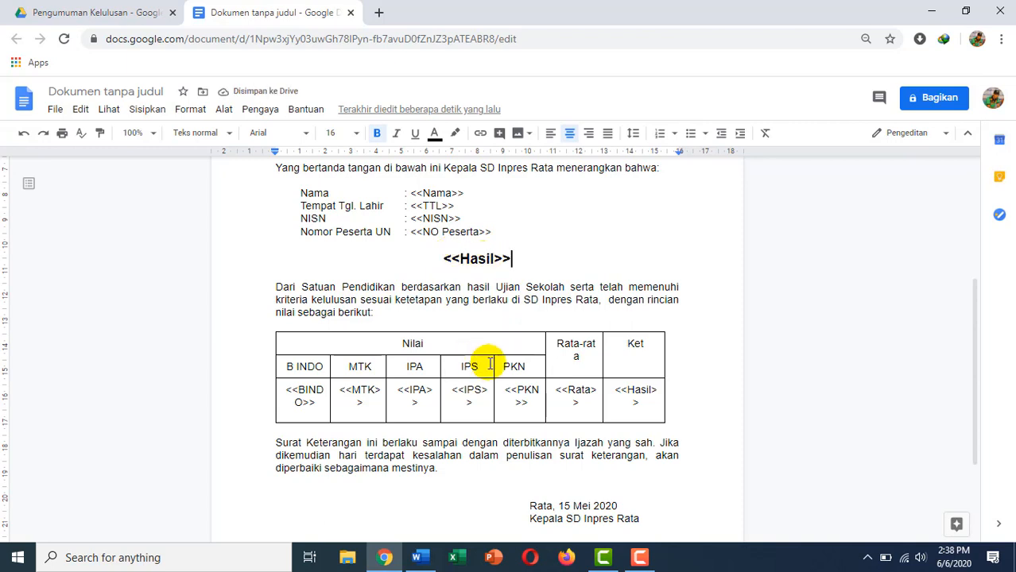
scroll(485, 352, "down", 2)
left_click(573, 402)
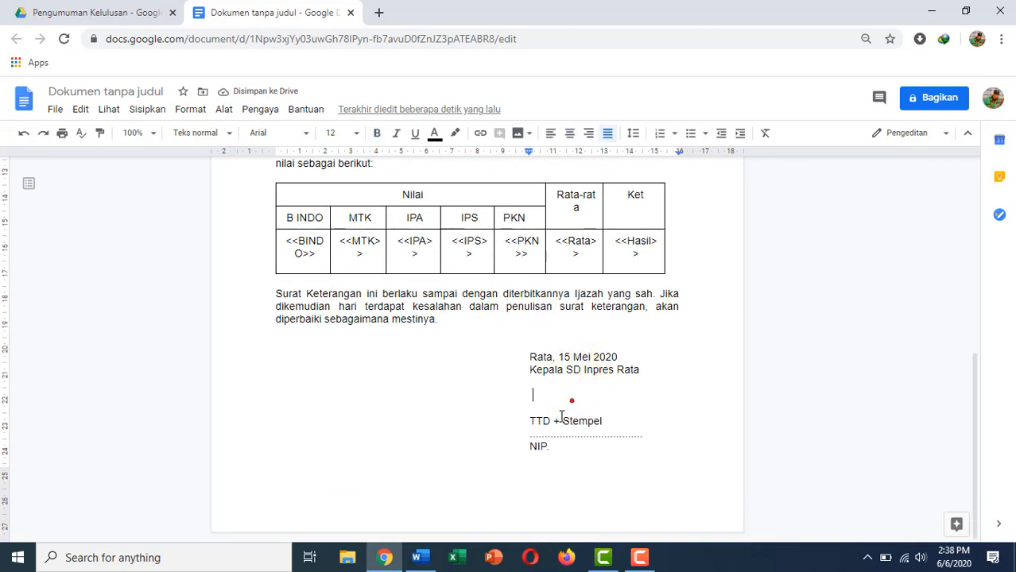
Upload the Bawah sampel ttd image from the Documents folder into the letter.
left_click(143, 111)
mouse_move(175, 139)
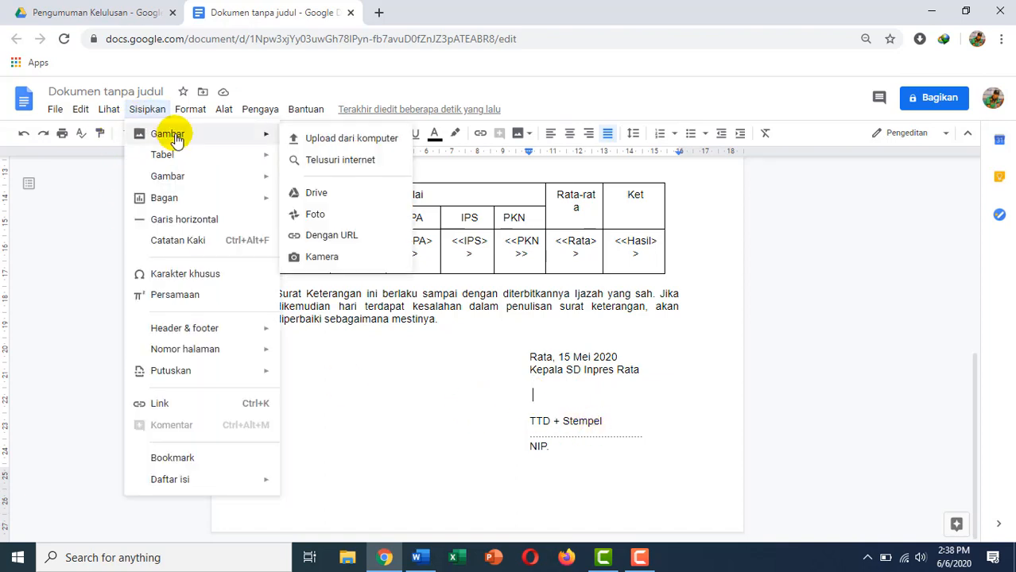
left_click(318, 139)
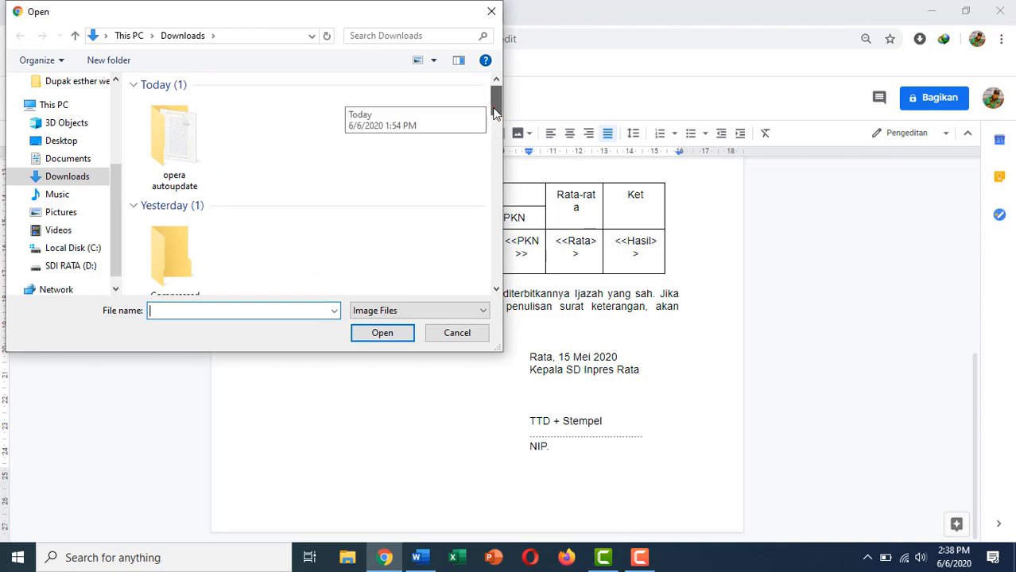
left_click_drag(496, 102, 483, 221)
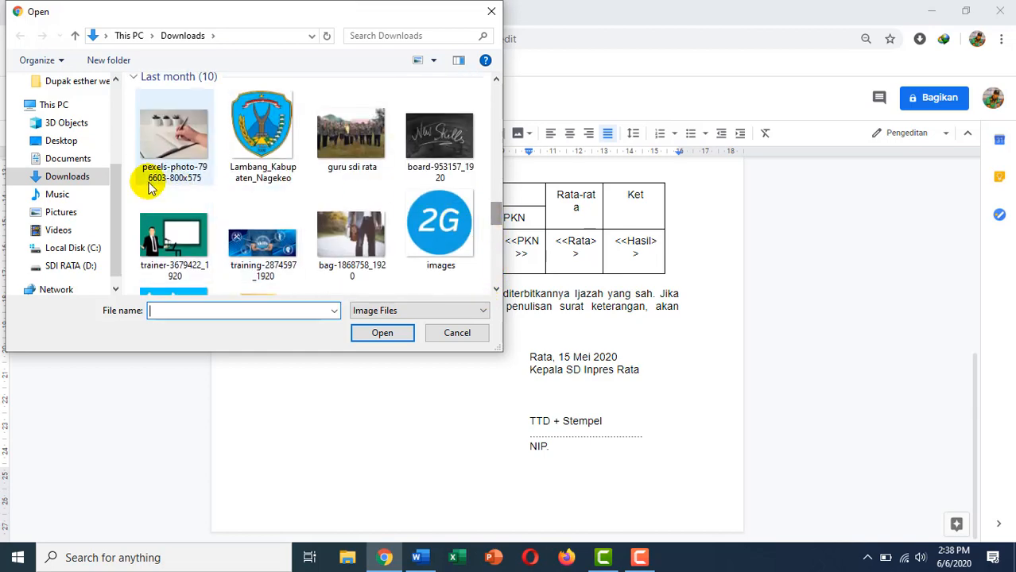
left_click(68, 159)
scroll(271, 178, "down", 3)
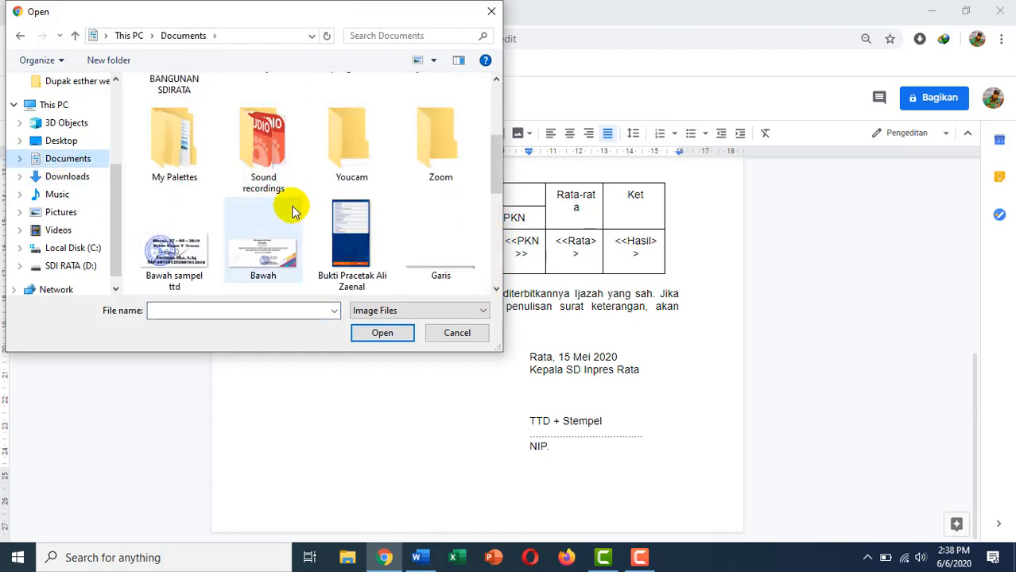
scroll(238, 203, "down", 3)
scroll(179, 199, "up", 3)
left_click(174, 225)
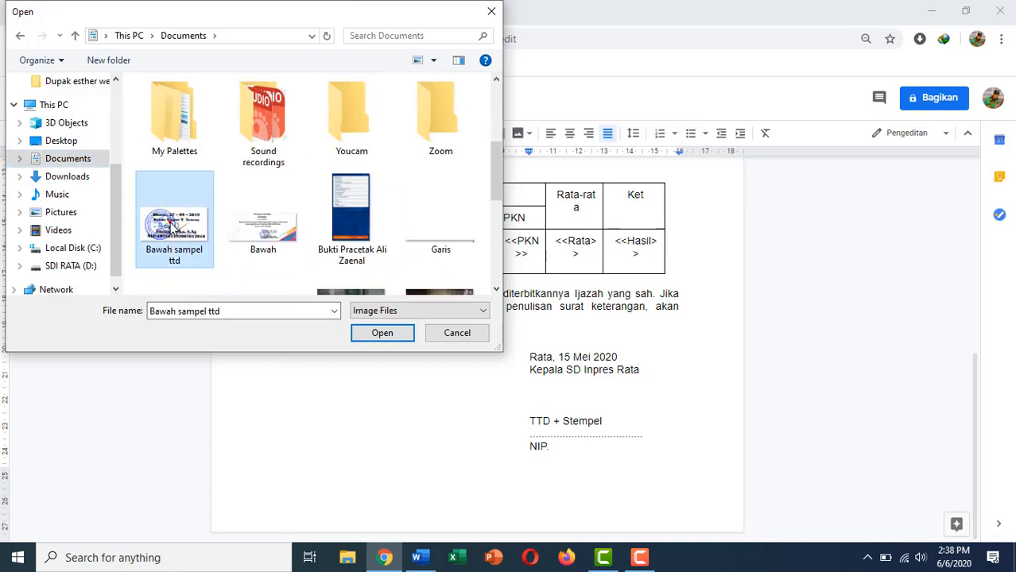
double_click(173, 225)
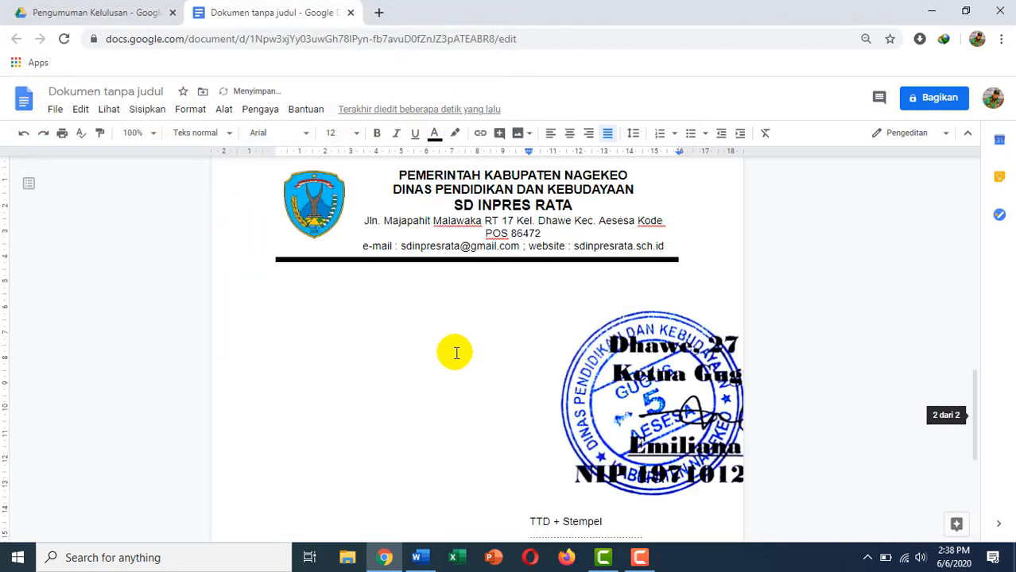
Set the stamp image to wrap text and shrink it.
left_click(644, 392)
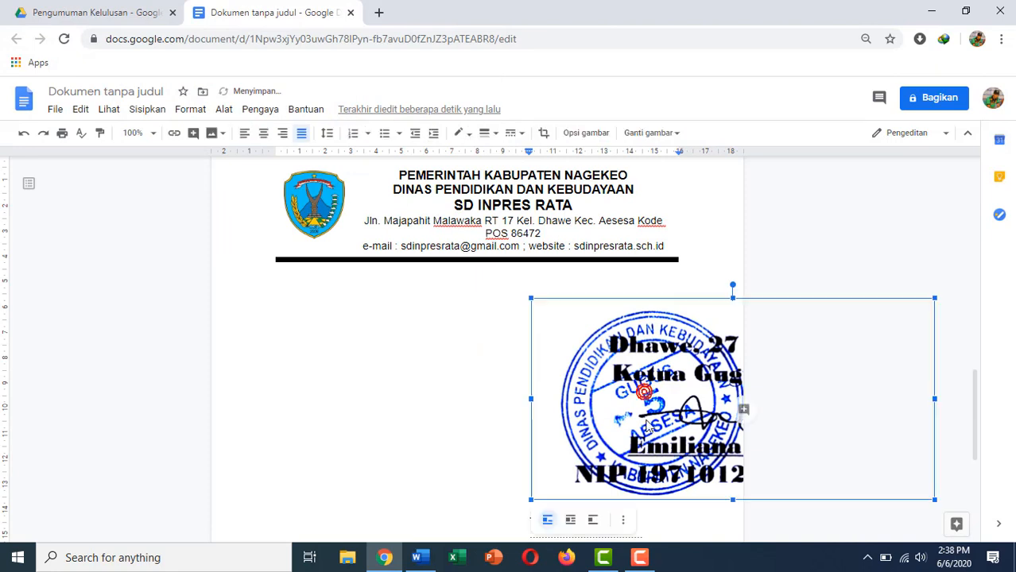
scroll(690, 459, "down", 1)
scroll(691, 459, "down", 1)
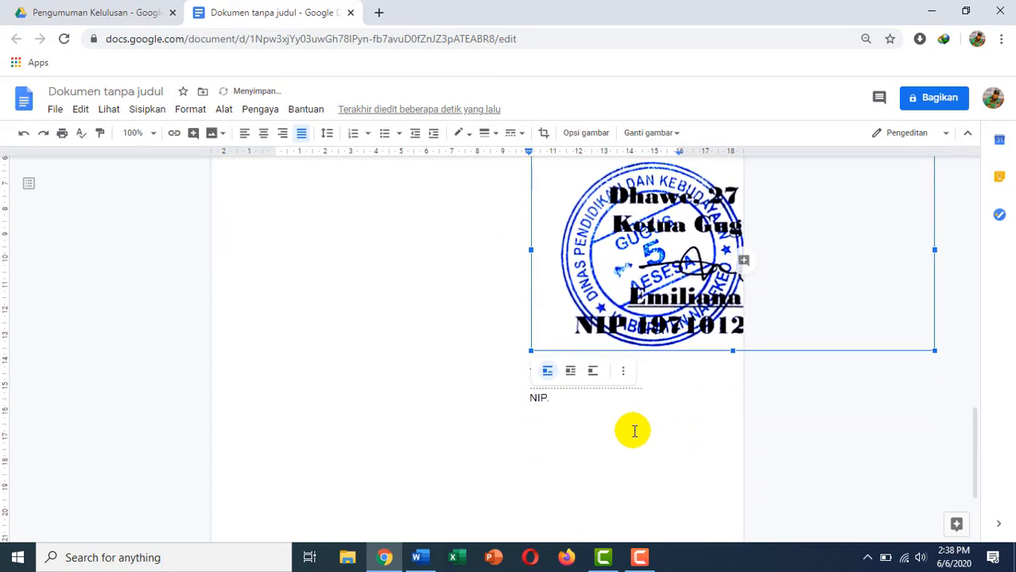
left_click(570, 371)
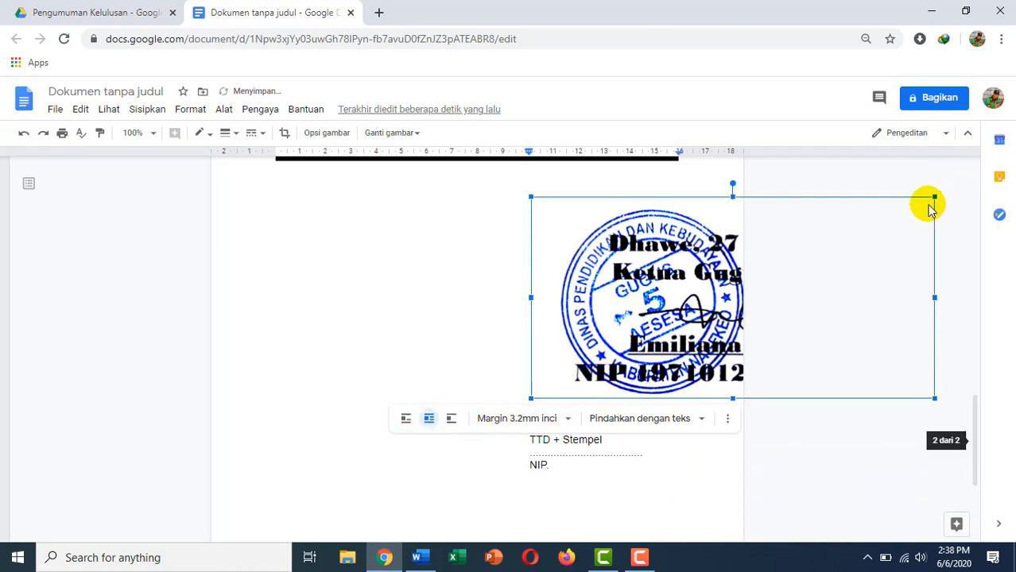
left_click_drag(934, 199, 622, 362)
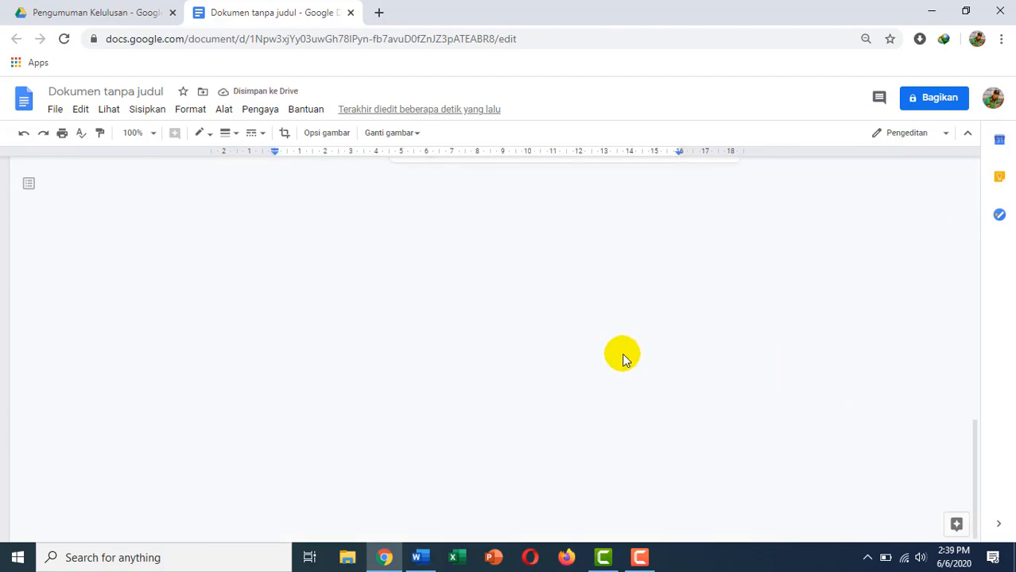
Move the stamp beside the signature lines and delete the typed signature block.
scroll(533, 356, "up", 7)
scroll(551, 345, "down", 2)
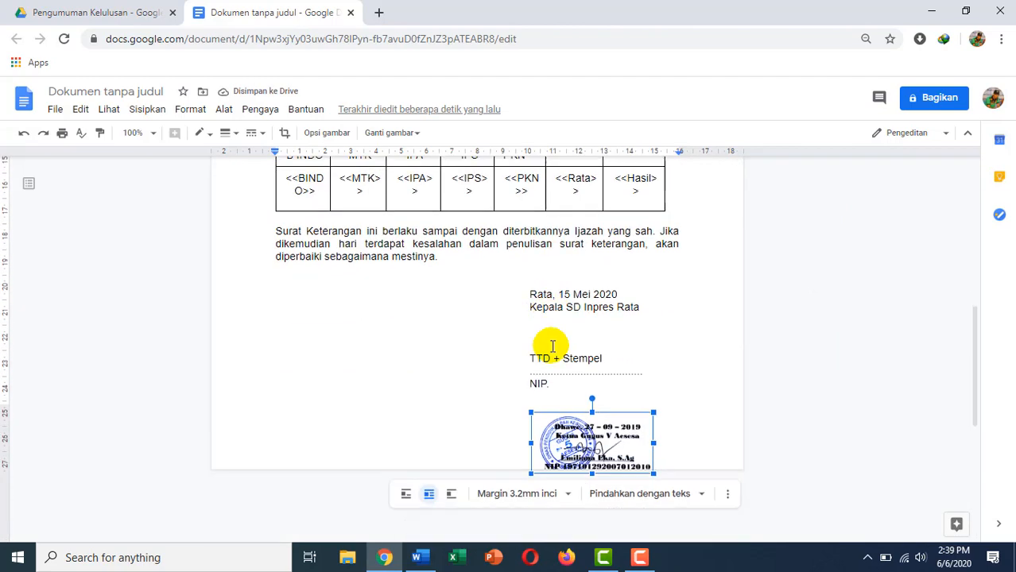
scroll(553, 346, "down", 3)
scroll(564, 326, "up", 2)
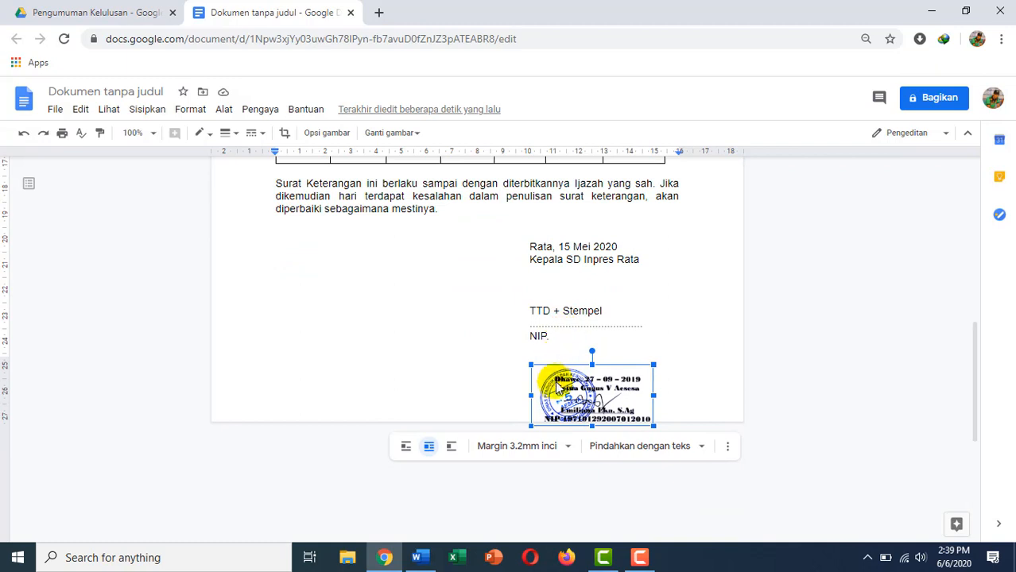
left_click_drag(556, 386, 546, 252)
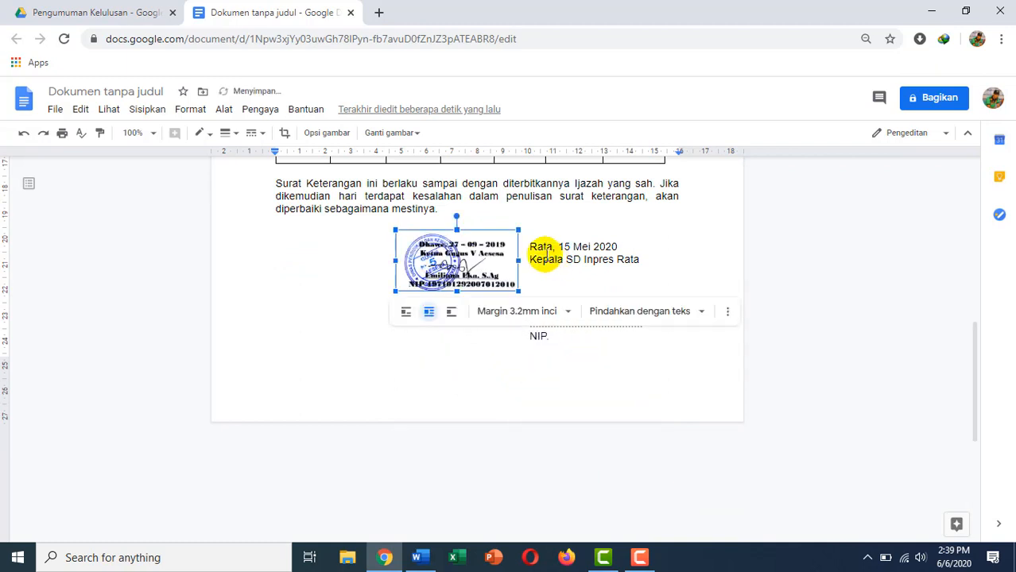
triple_click(552, 337)
key("BackSpace")
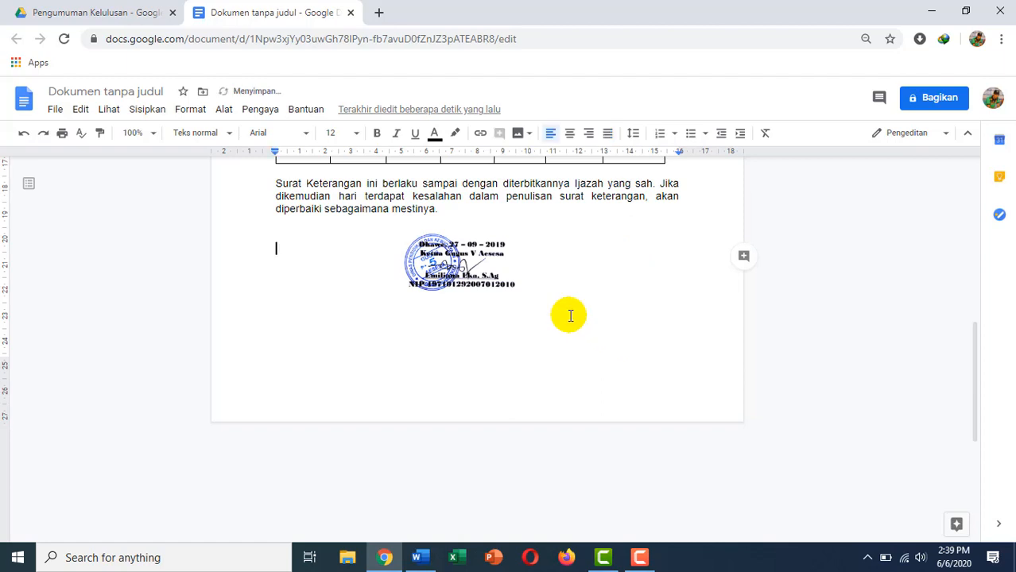
Enlarge the stamp image and shift it toward the right margin.
left_click(473, 270)
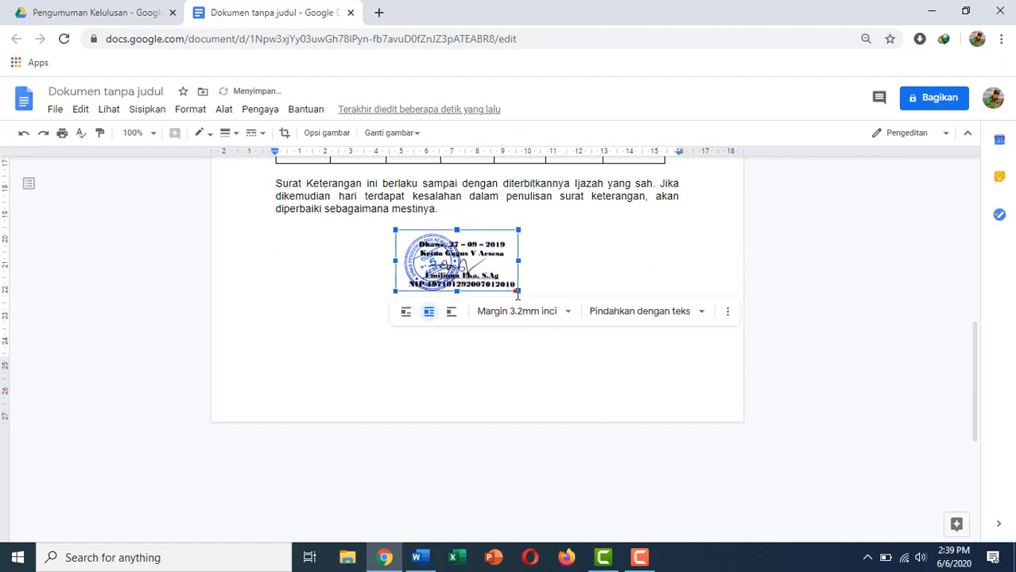
left_click_drag(517, 290, 613, 339)
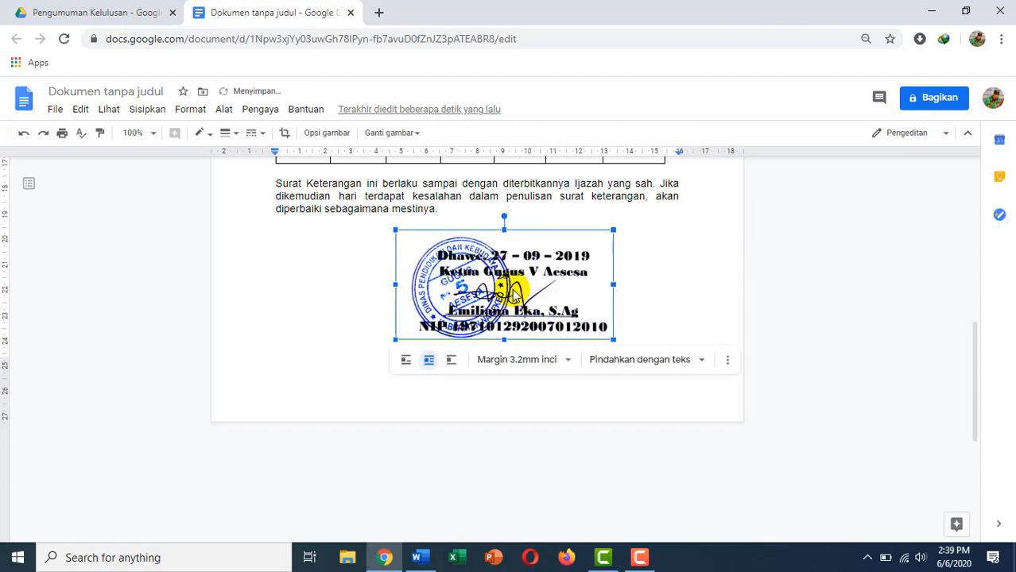
left_click_drag(510, 303, 576, 300)
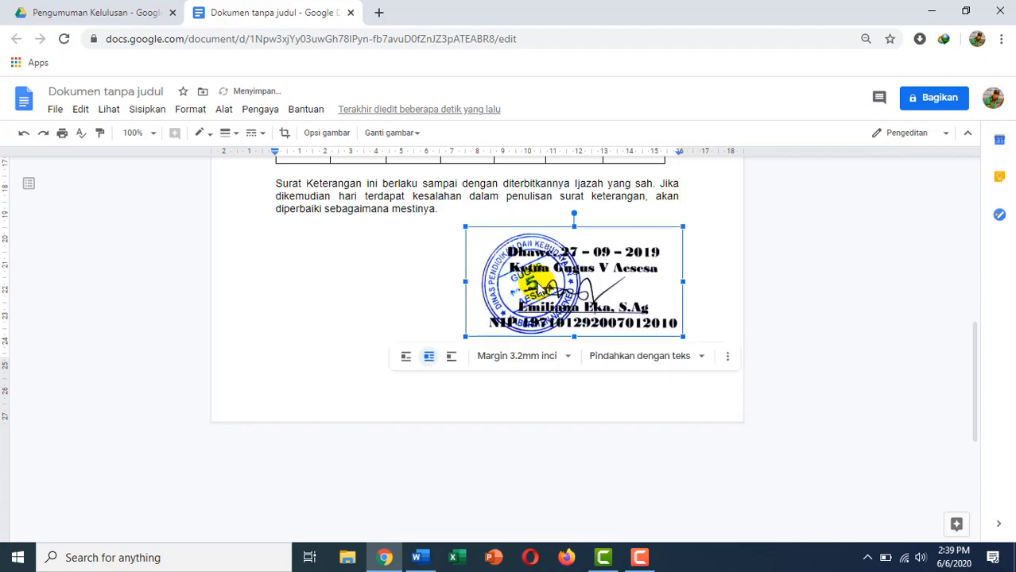
scroll(509, 294, "up", 5)
left_click(540, 308)
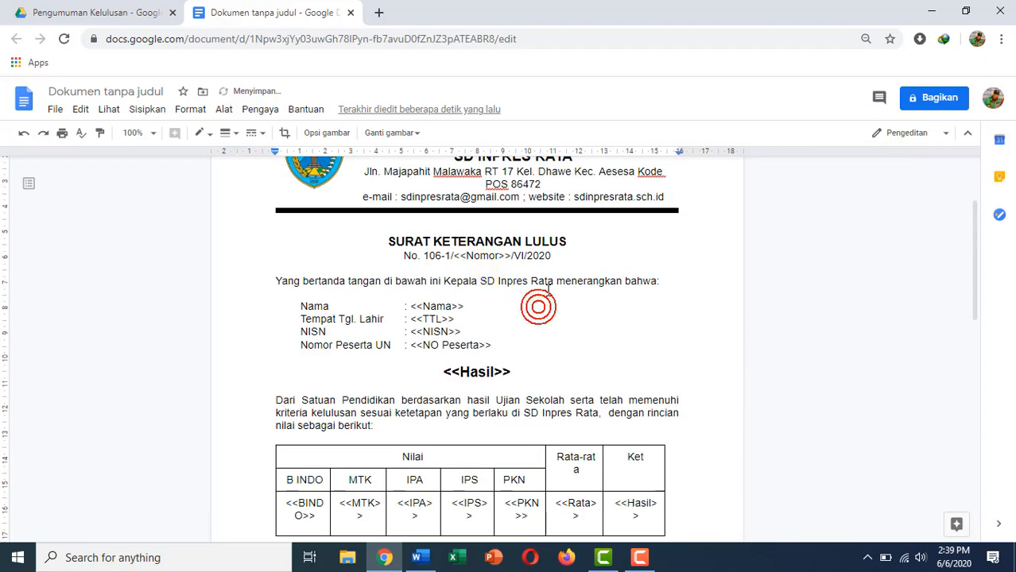
scroll(549, 286, "down", 5)
scroll(554, 288, "up", 4)
scroll(554, 288, "up", 3)
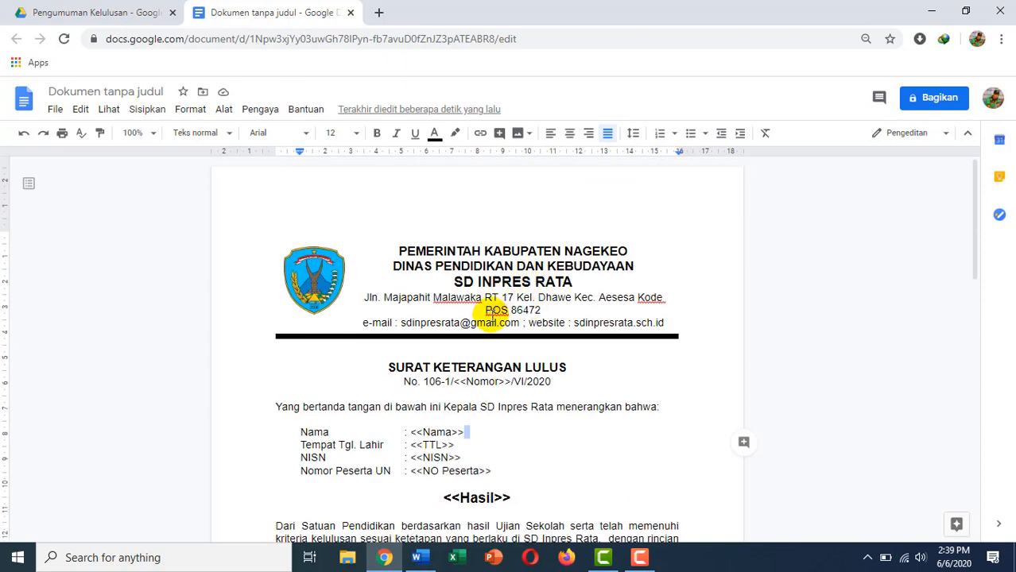
Rename the document to SKL and return to the Pengumuman Kelulusan Drive folder.
left_click(100, 91)
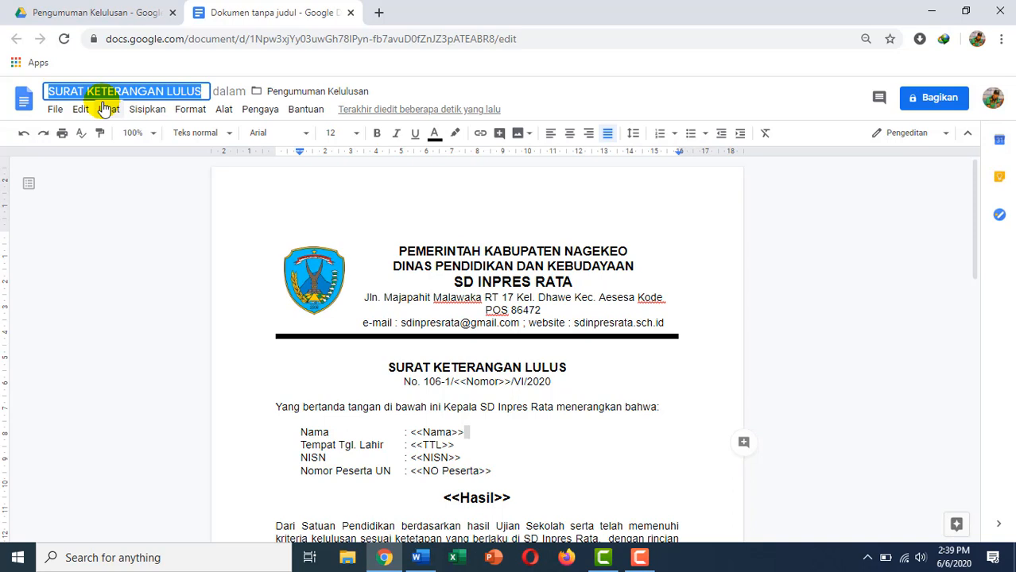
type("SKL")
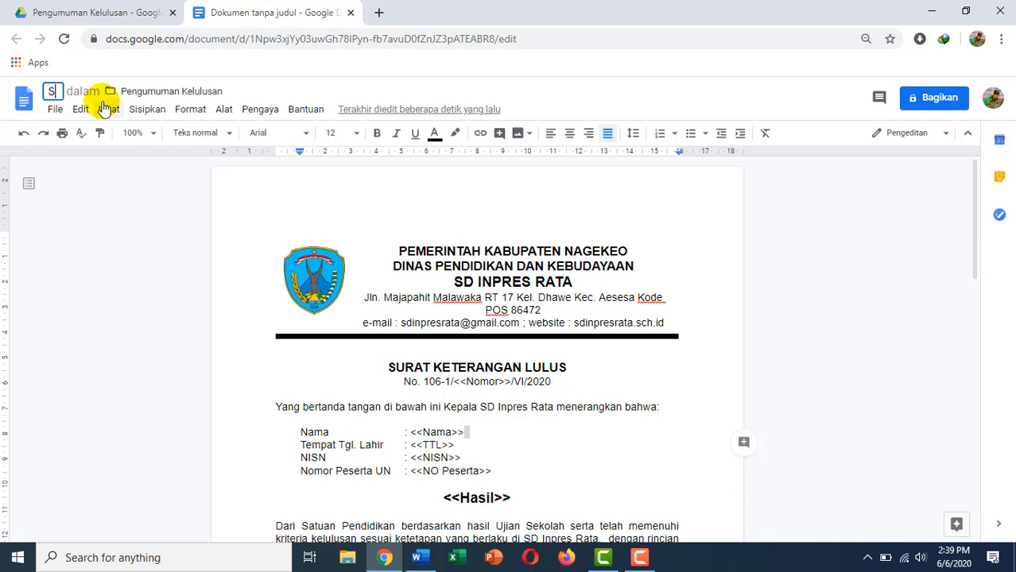
left_click(140, 201)
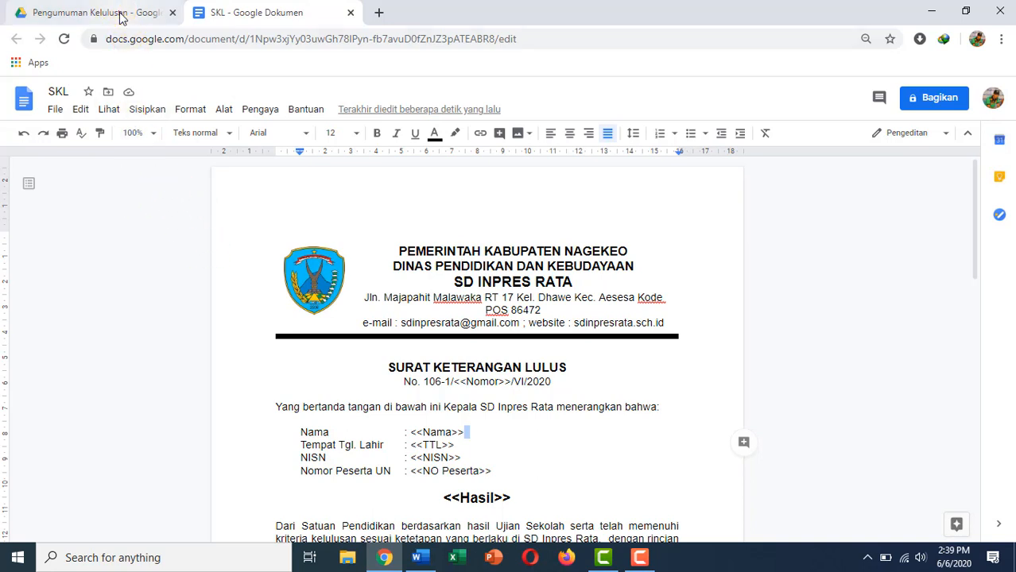
left_click(147, 13)
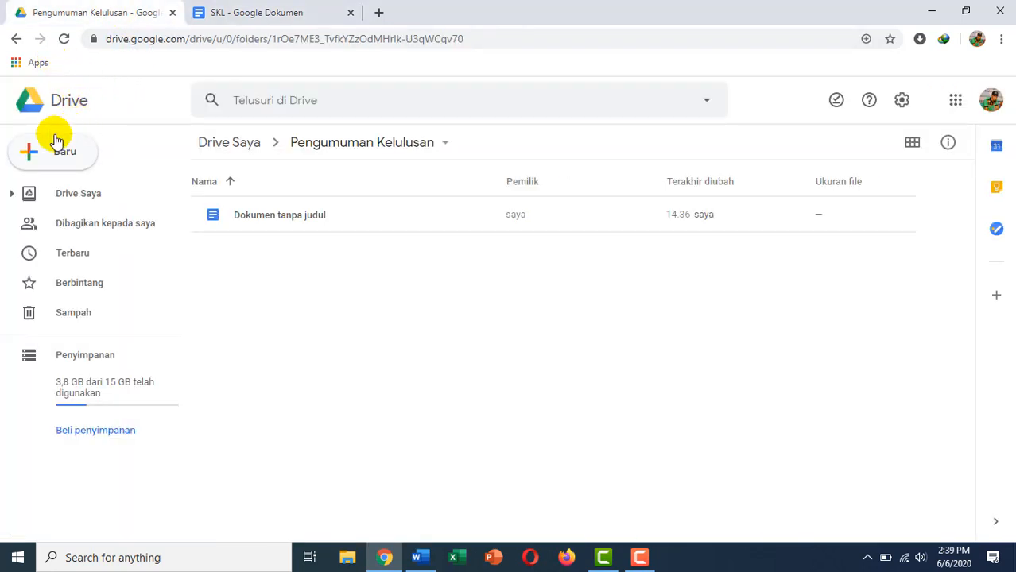
Create a blank Google Spreadsheet from Drive and switch to the new Untitled spreadsheet.
left_click(59, 159)
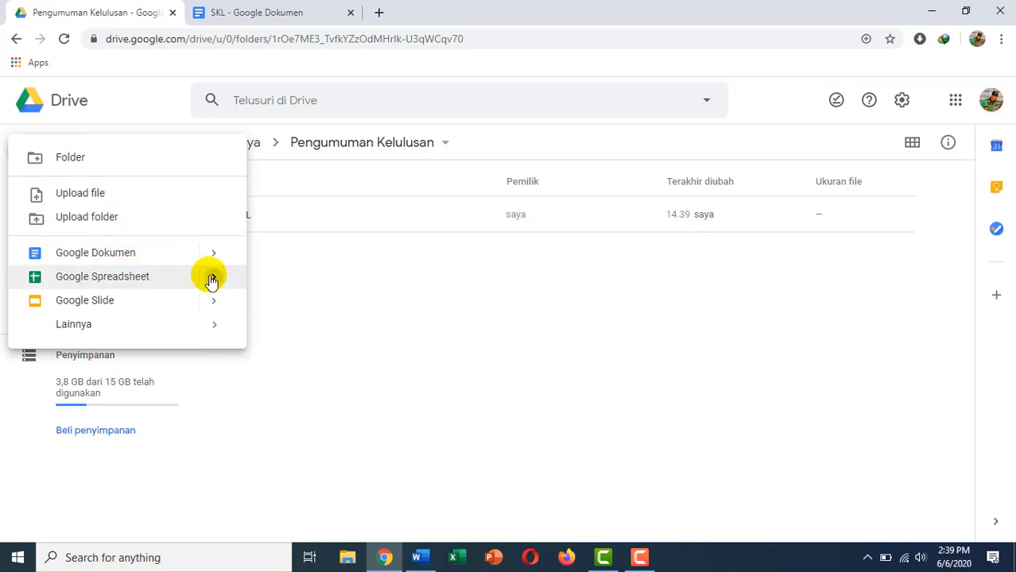
mouse_move(211, 280)
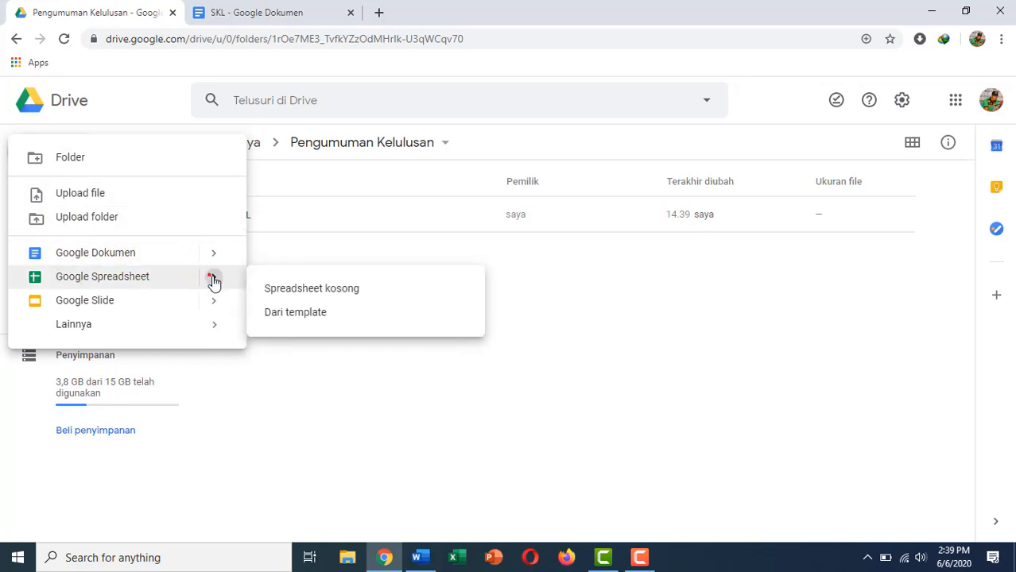
left_click(302, 284)
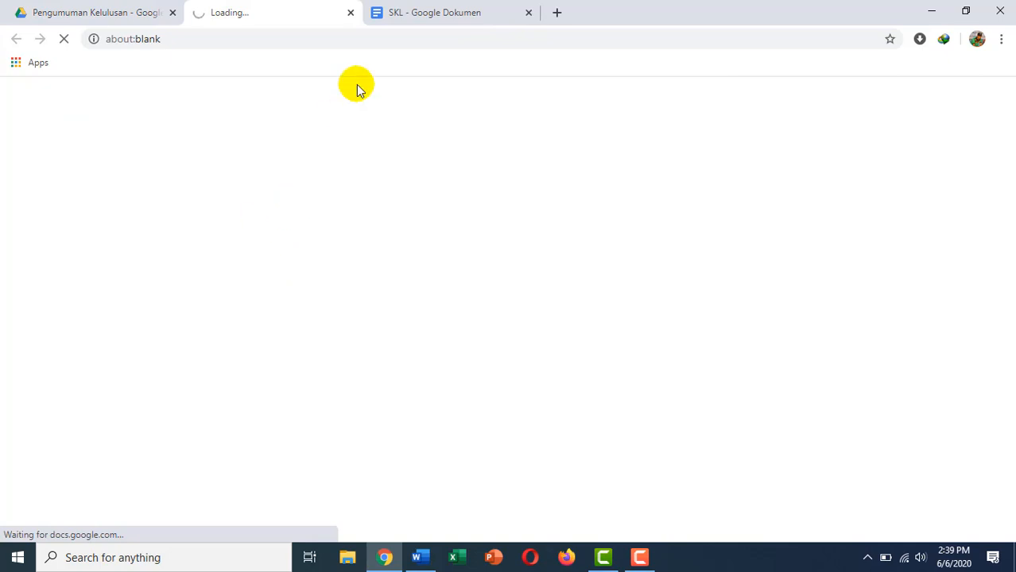
left_click(443, 14)
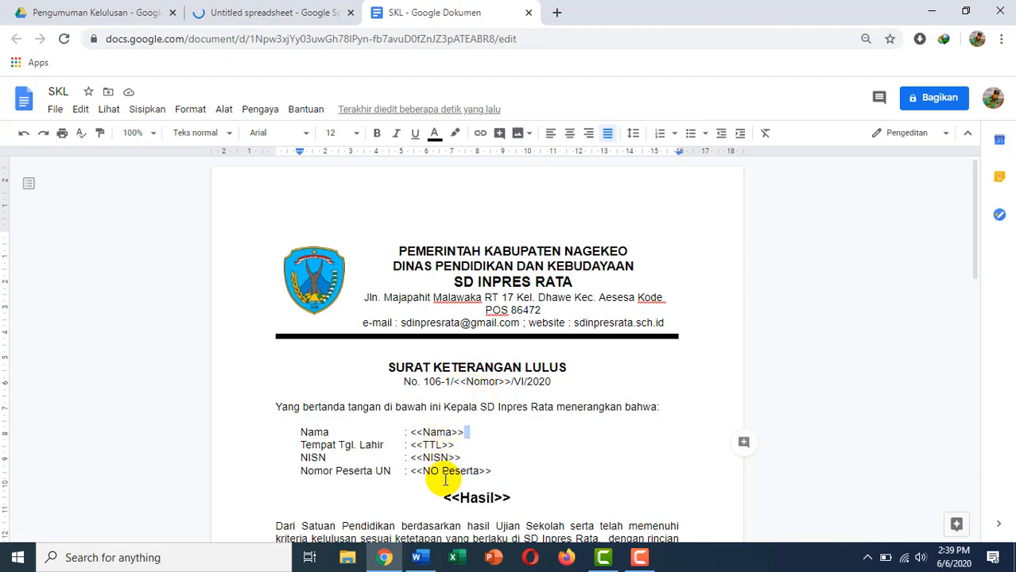
scroll(469, 449, "down", 2)
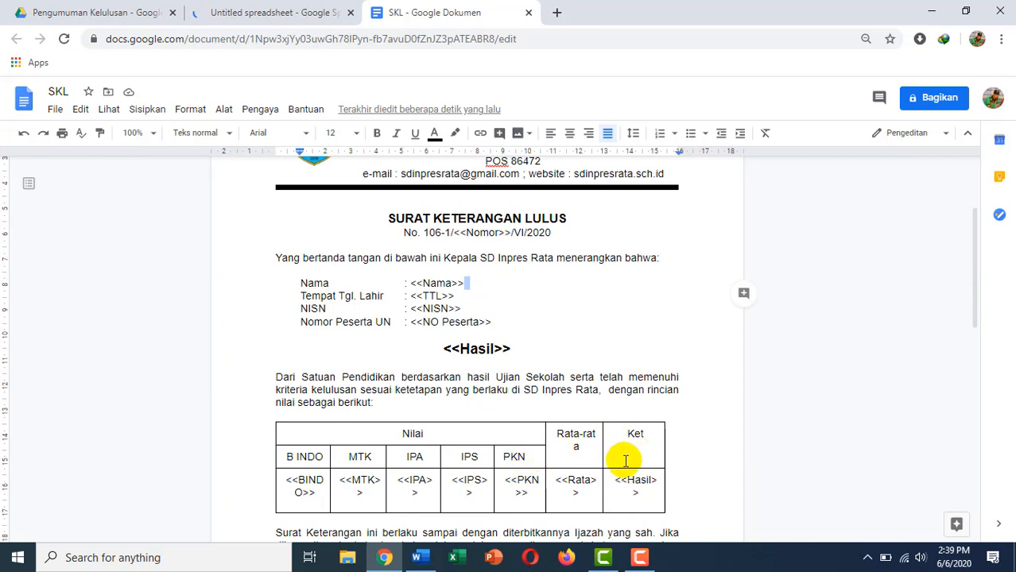
left_click(209, 12)
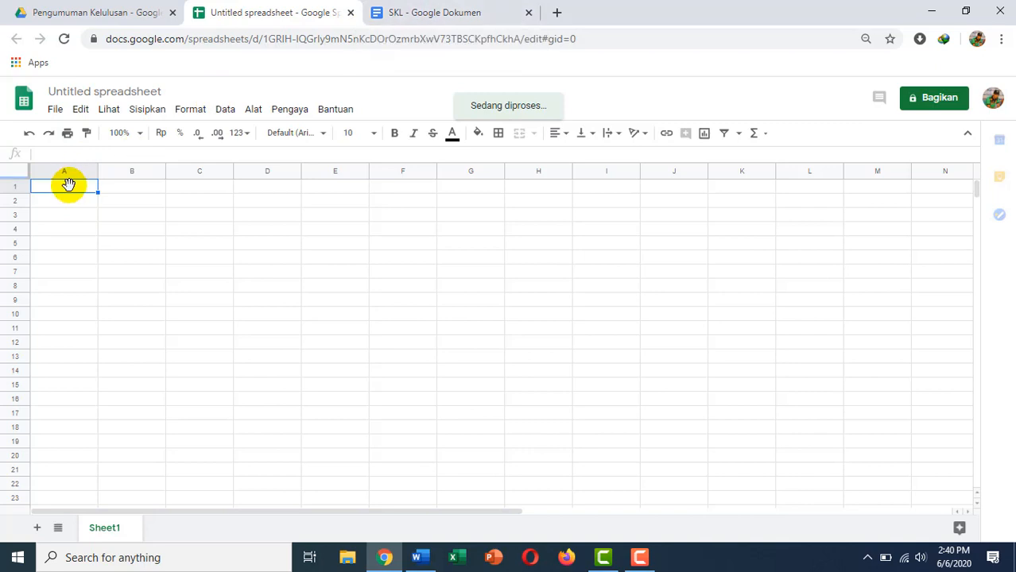
Enter headers Nomor, Nama, TTL, No Peserta and NISN in A1:E1, consulting the SKL letter.
left_click(70, 192)
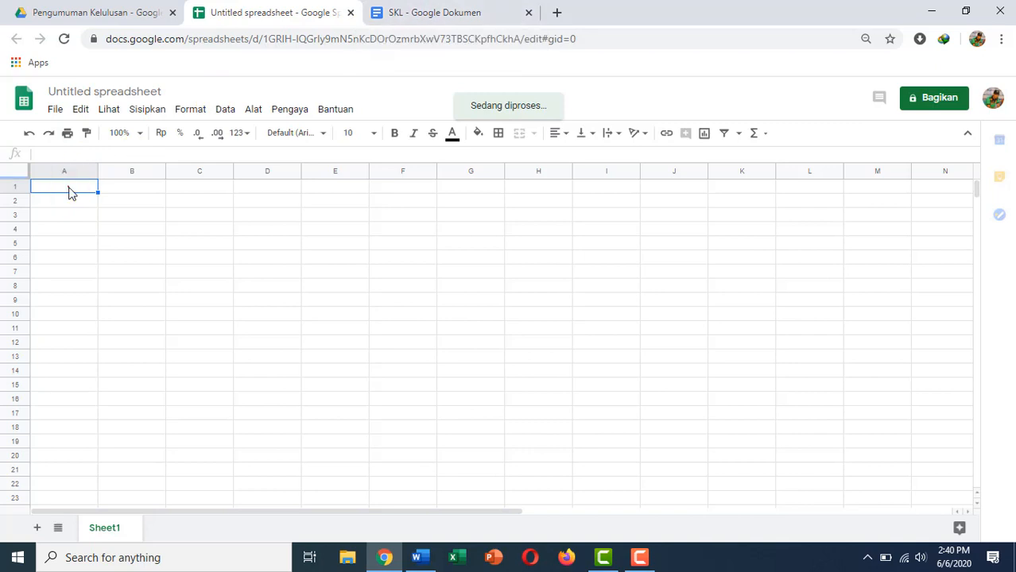
double_click(69, 187)
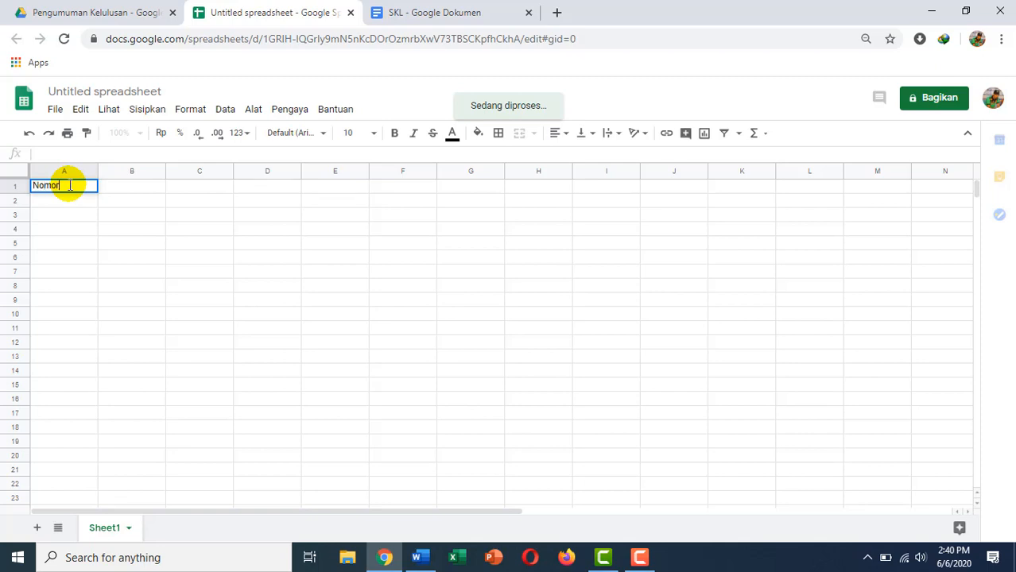
key("Tab")
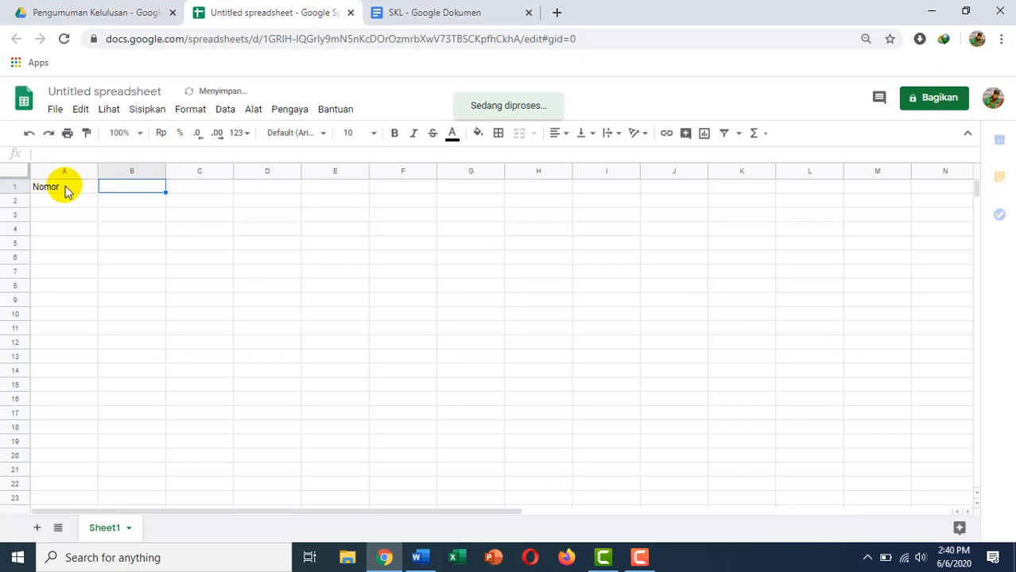
type("Nama")
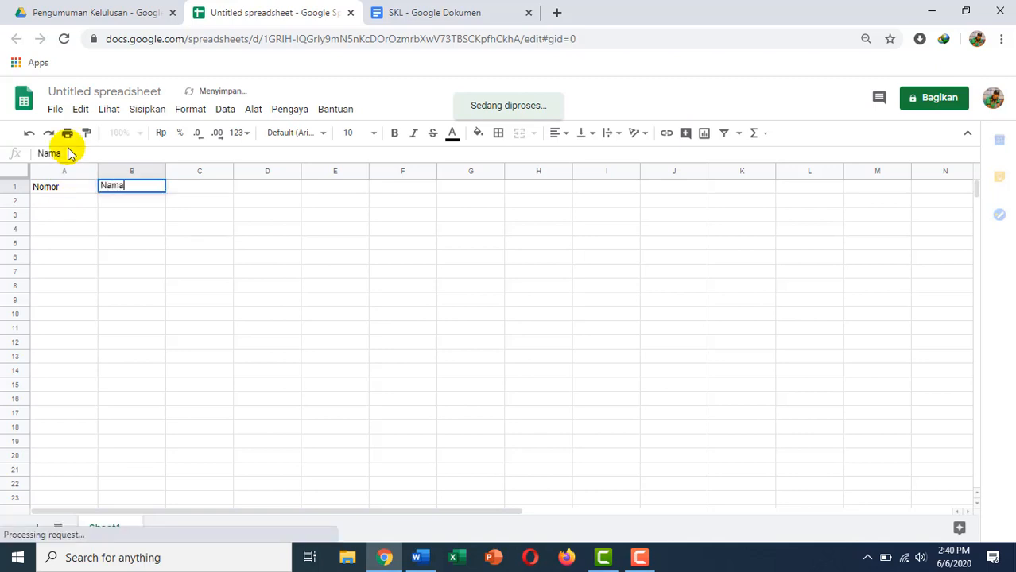
key("Tab")
left_click(475, 13)
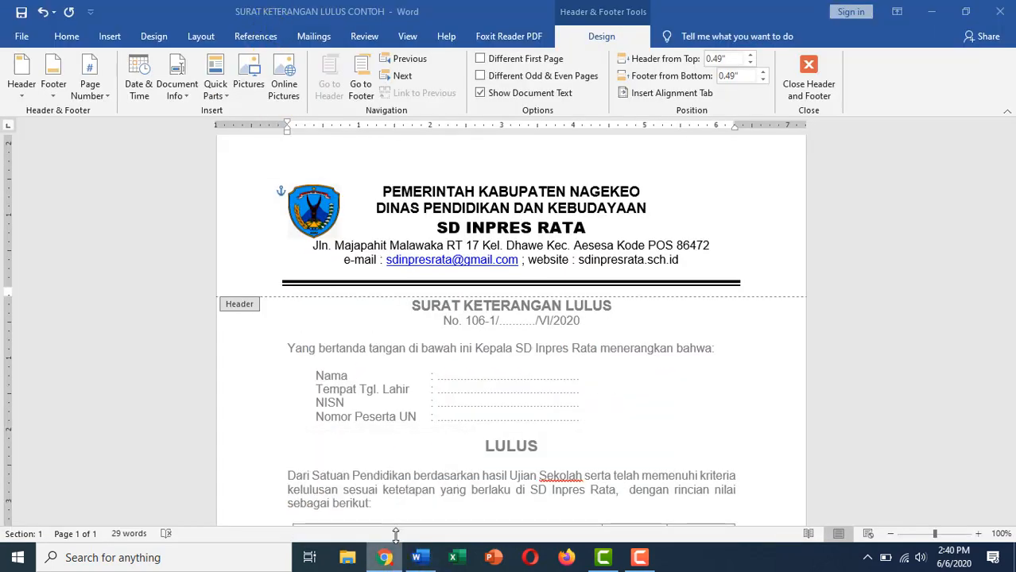
left_click(385, 557)
left_click(253, 8)
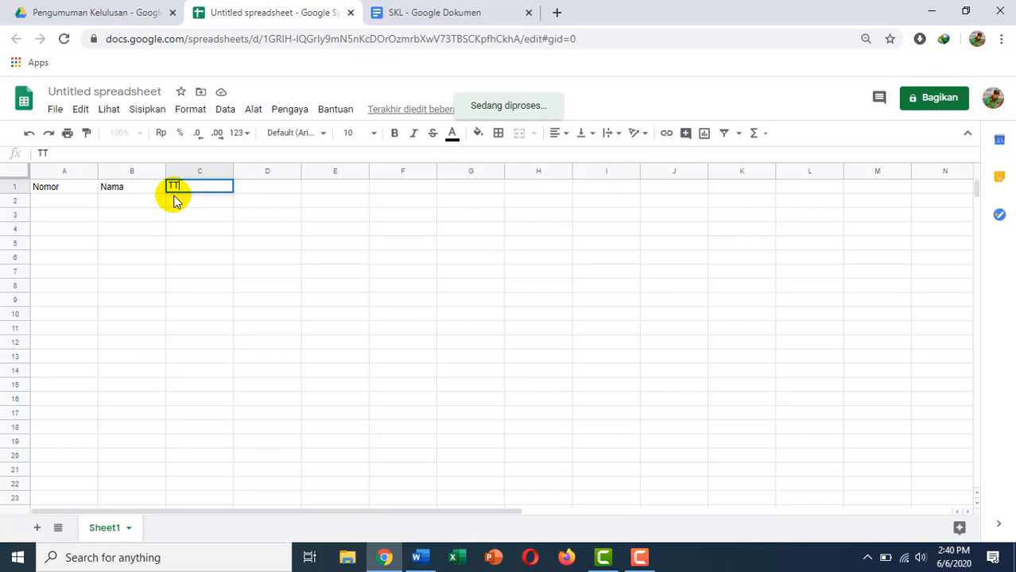
key("Tab")
type("N")
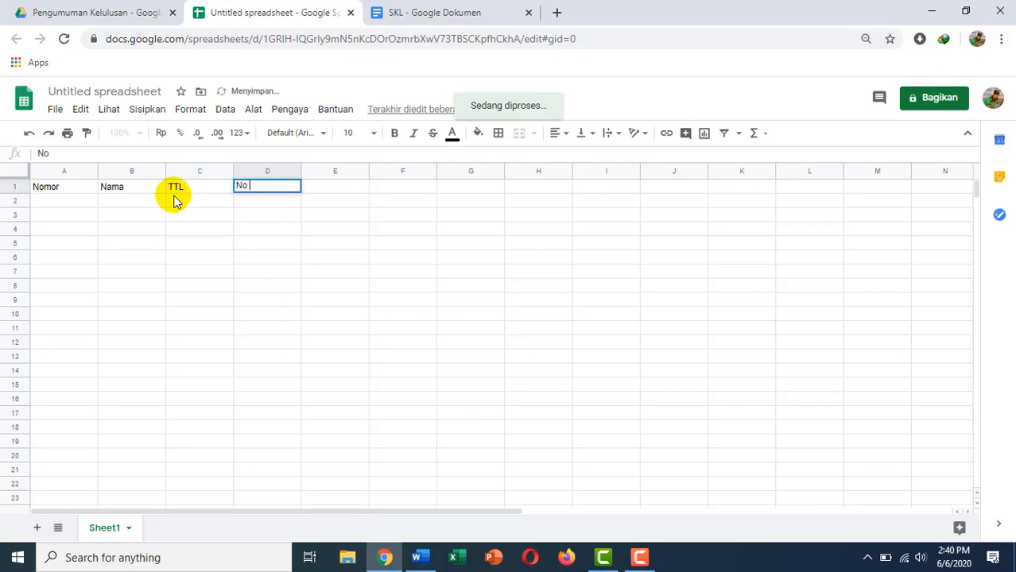
type("o Peserta")
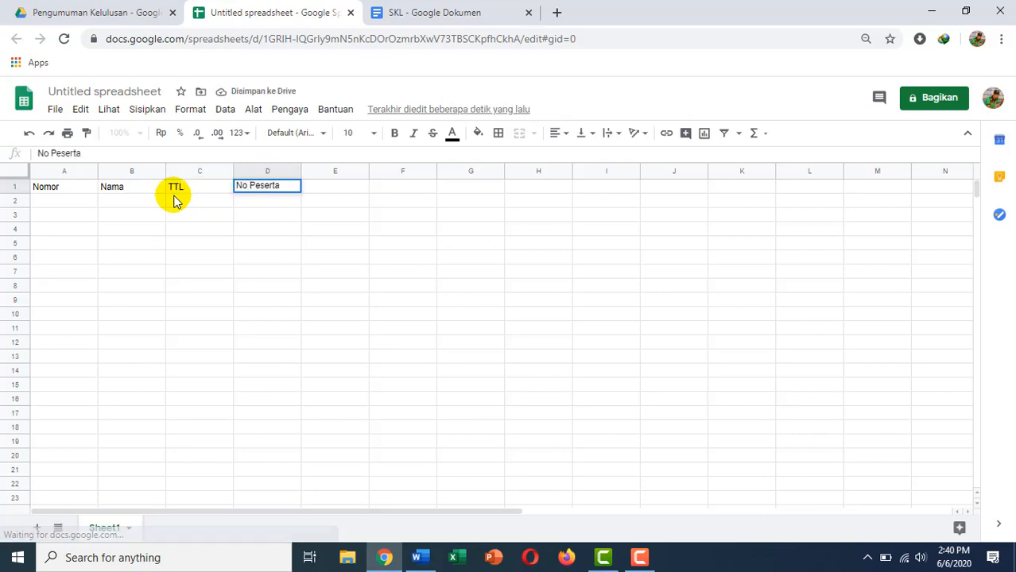
key("Tab")
type("NI")
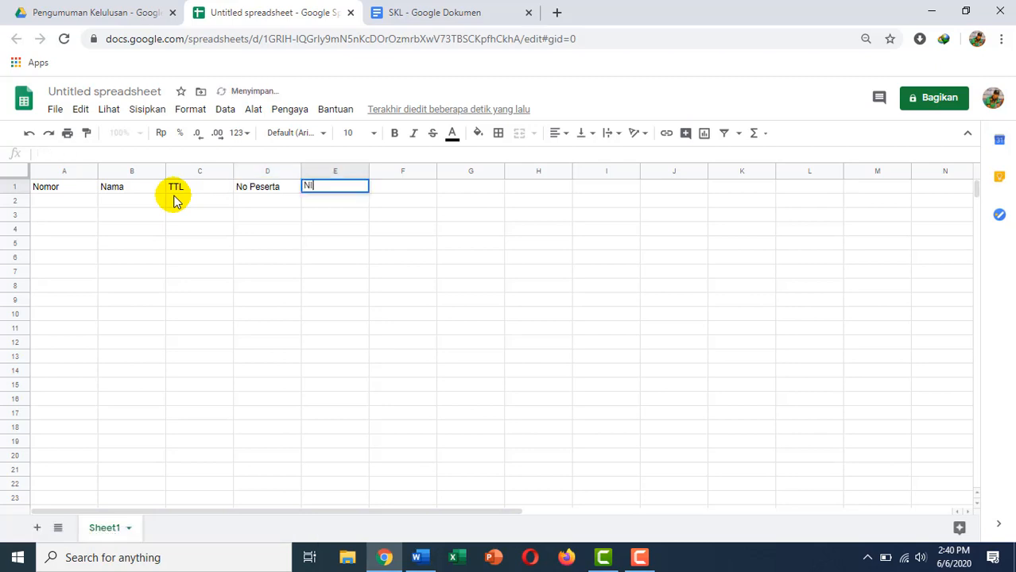
key("Tab")
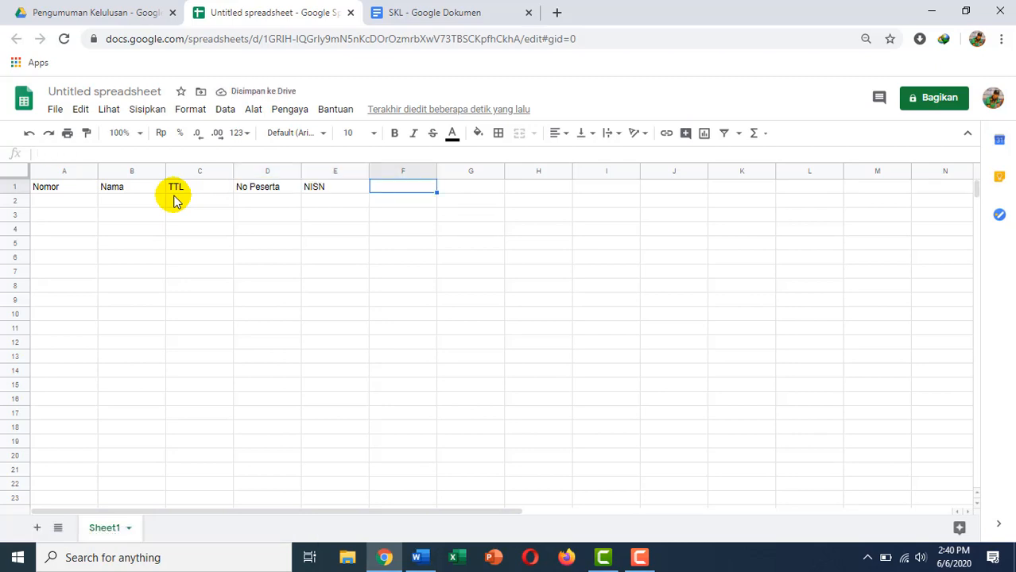
Add headers BINDO, MTK, IPA, IPS, PKN and Hasil in F1:K1.
left_click(427, 18)
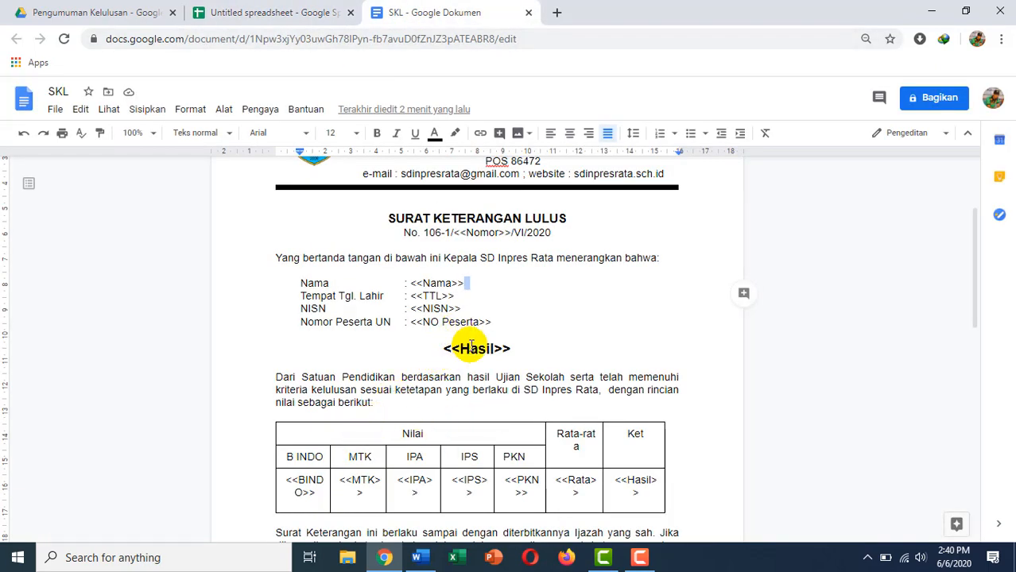
scroll(414, 441, "down", 1)
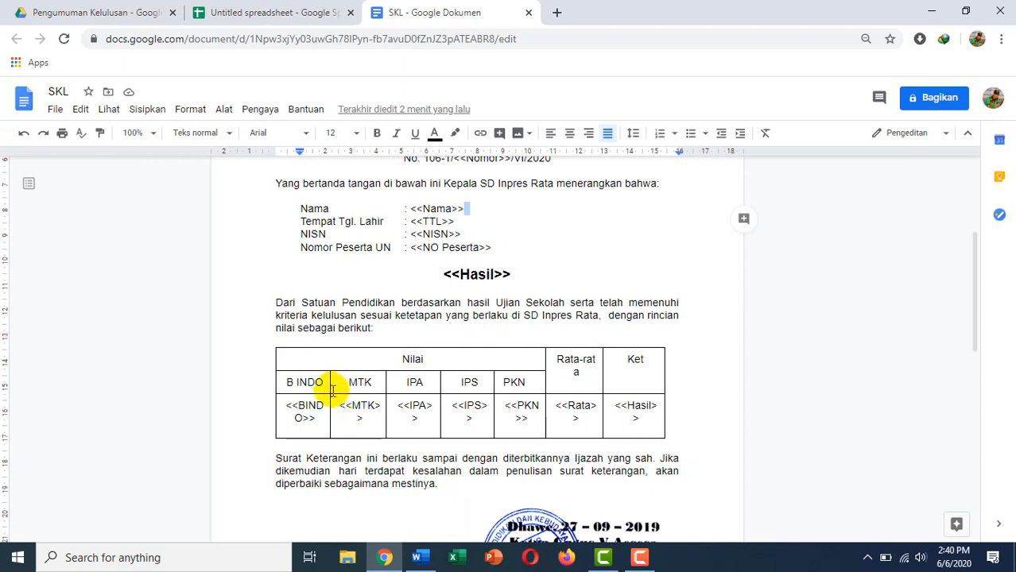
left_click(284, 12)
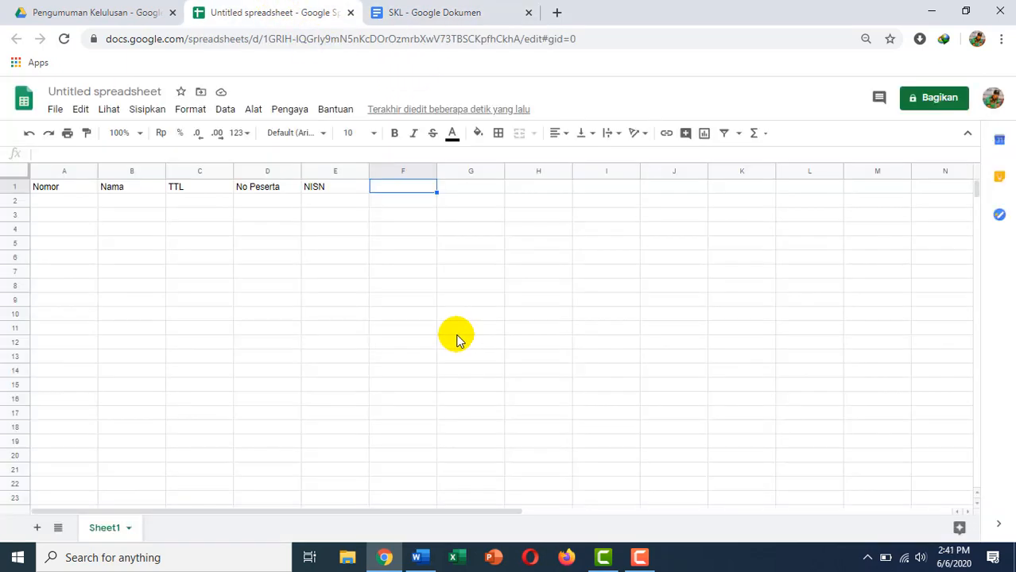
key("Left")
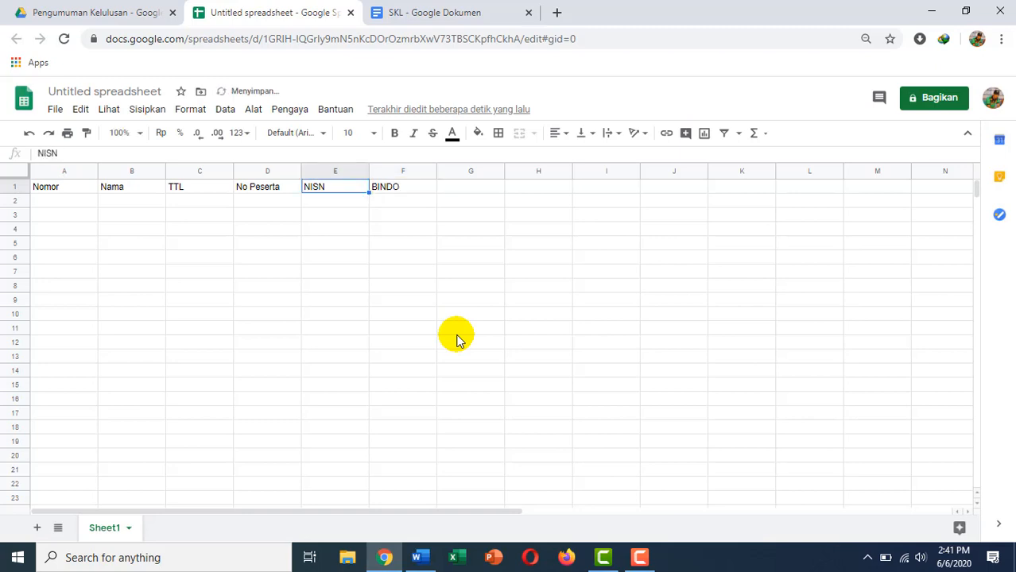
key("Right")
key("Right")
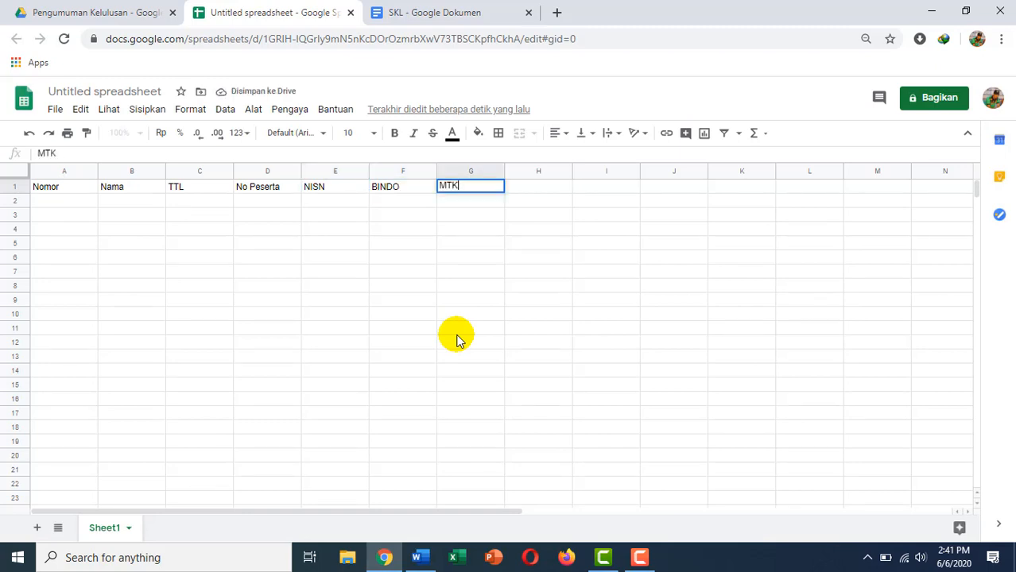
key("Right")
key("Right")
type("IP")
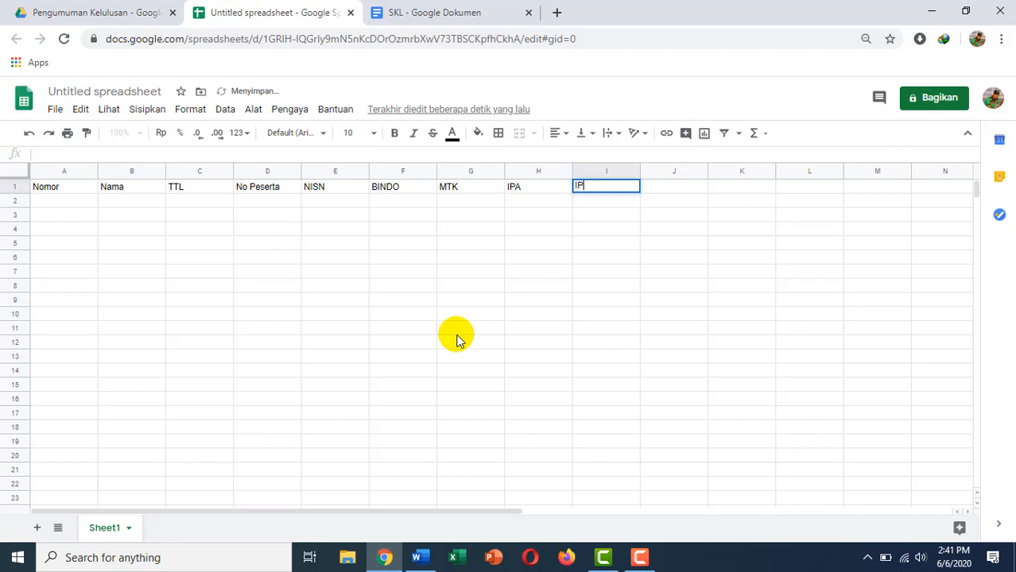
type("S")
key("Right")
type("P")
key("Right")
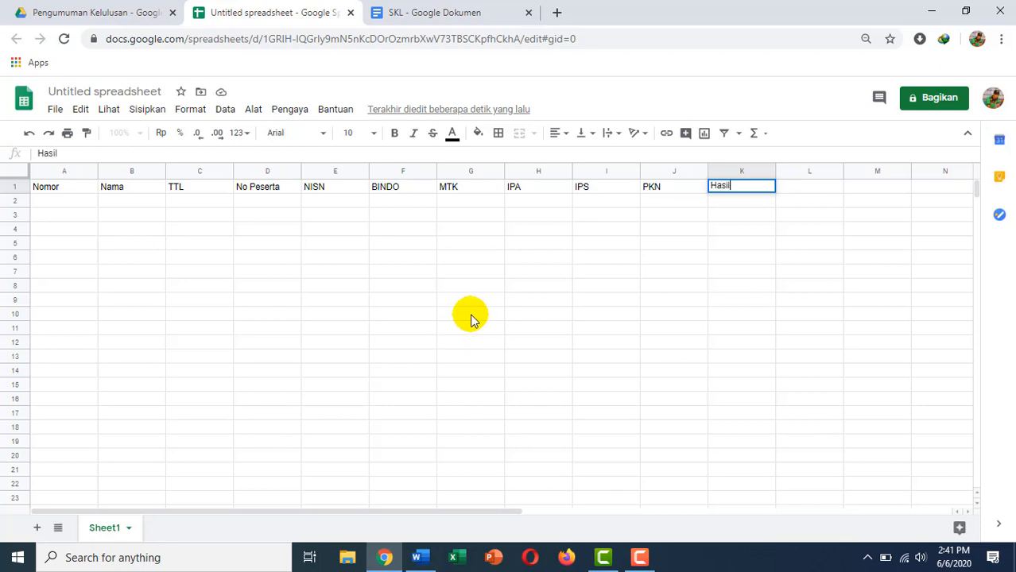
left_click(651, 229)
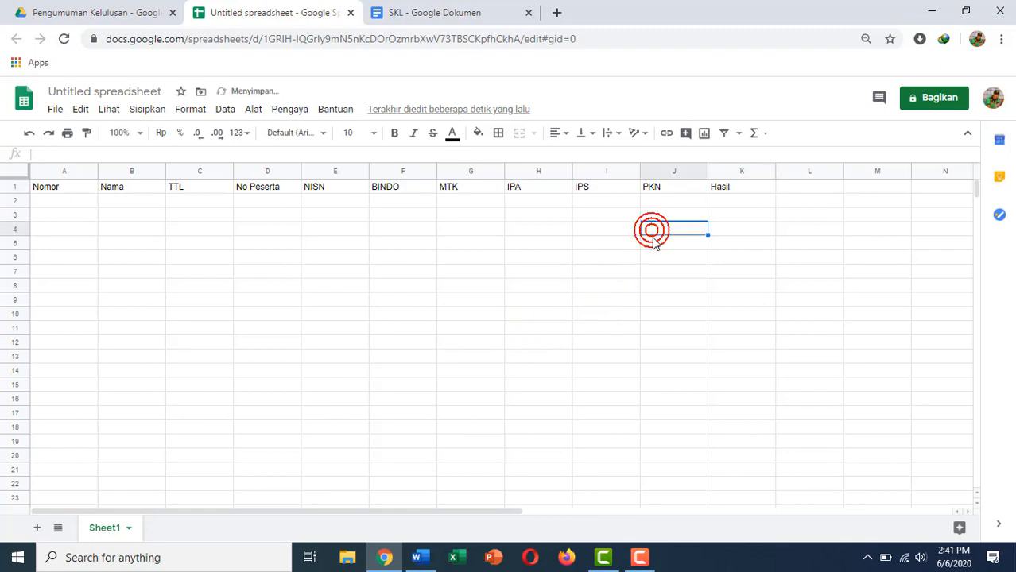
left_click(433, 15)
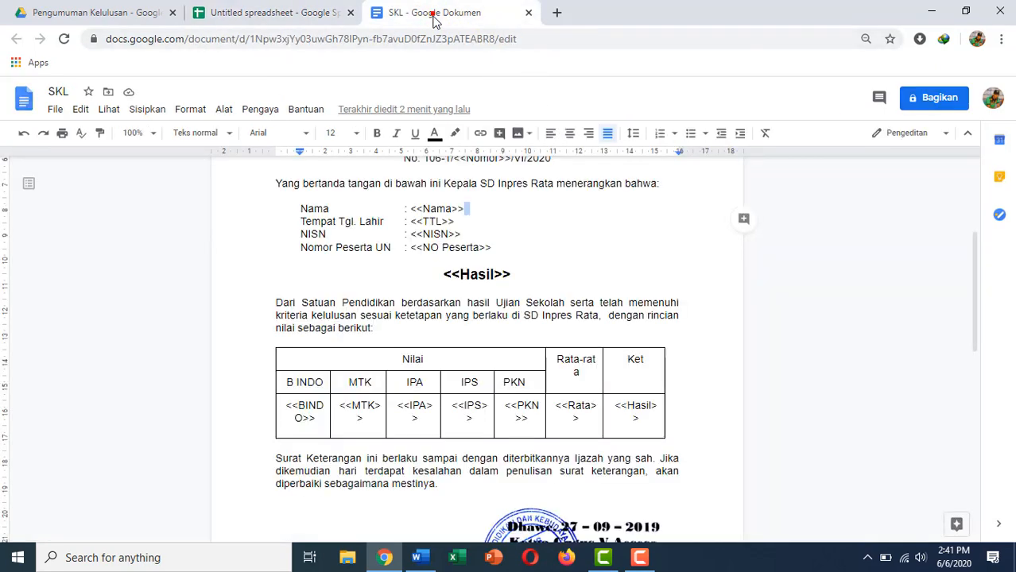
scroll(618, 273, "down", 3)
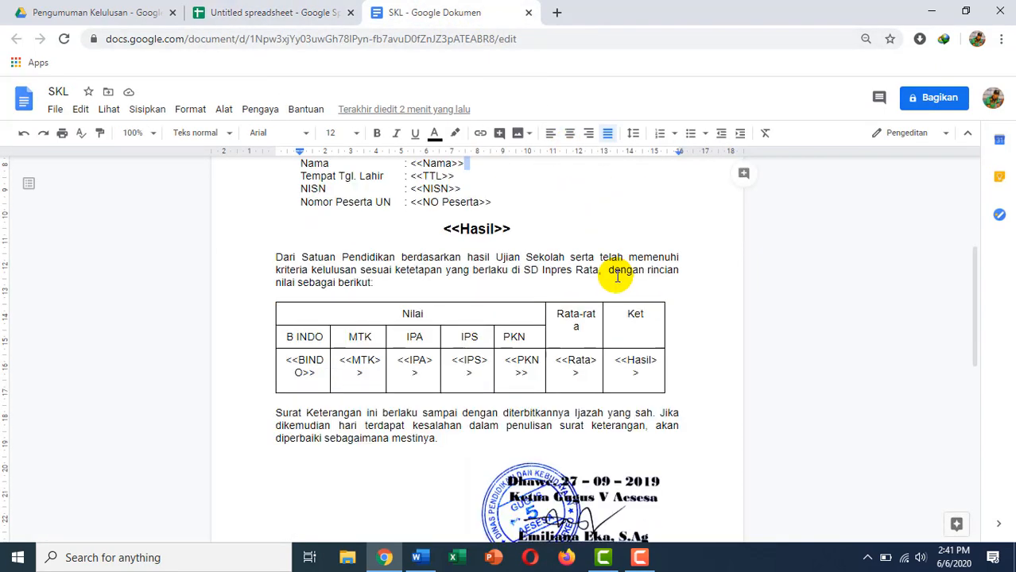
scroll(608, 284, "up", 4)
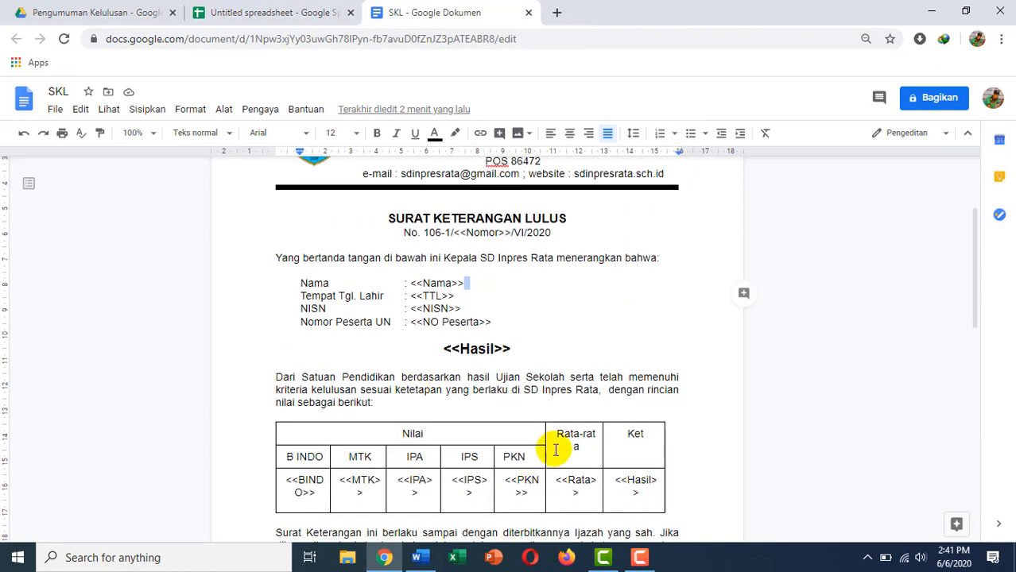
left_click(253, 14)
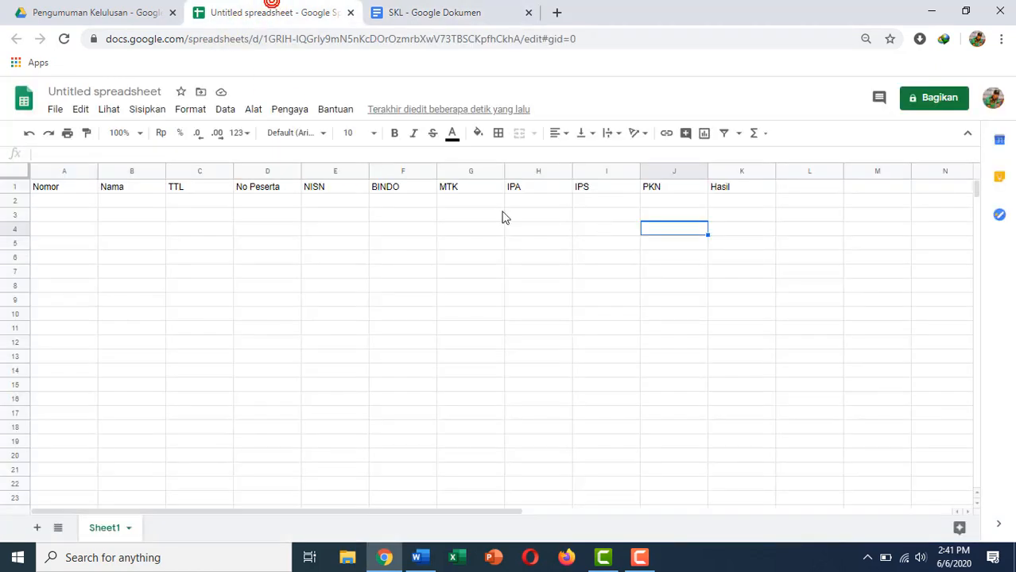
Narrow column A and number rows A2:A6 from 1 to 5.
left_click(64, 200)
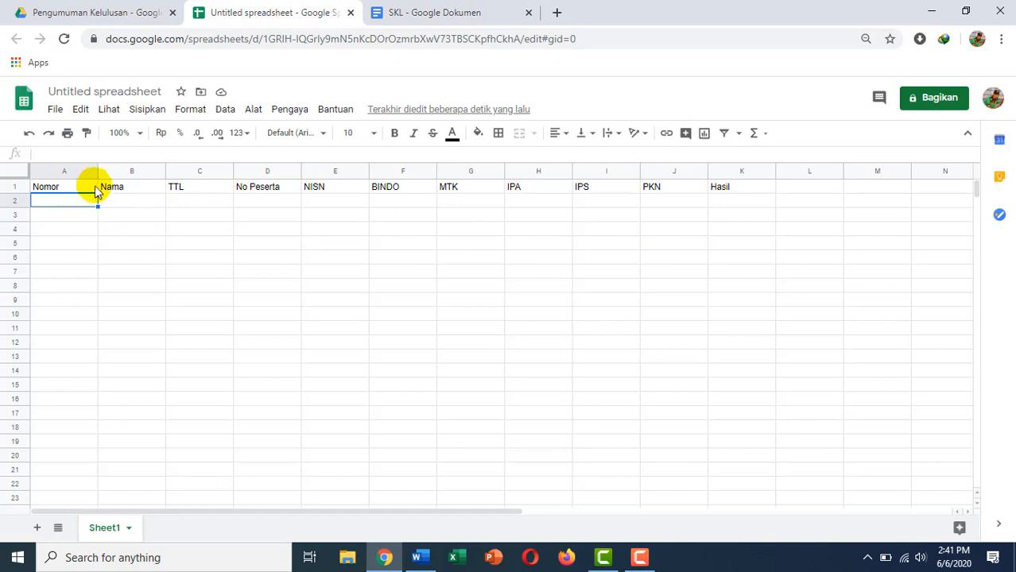
left_click_drag(97, 172, 81, 173)
left_click(62, 204)
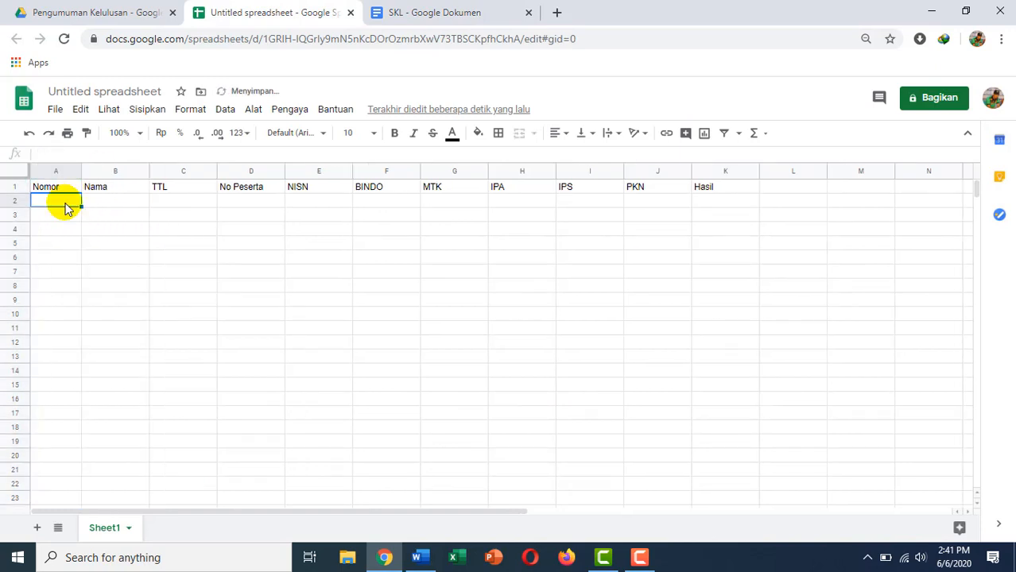
type("1")
key("Return")
type("2")
key("Return")
type("3")
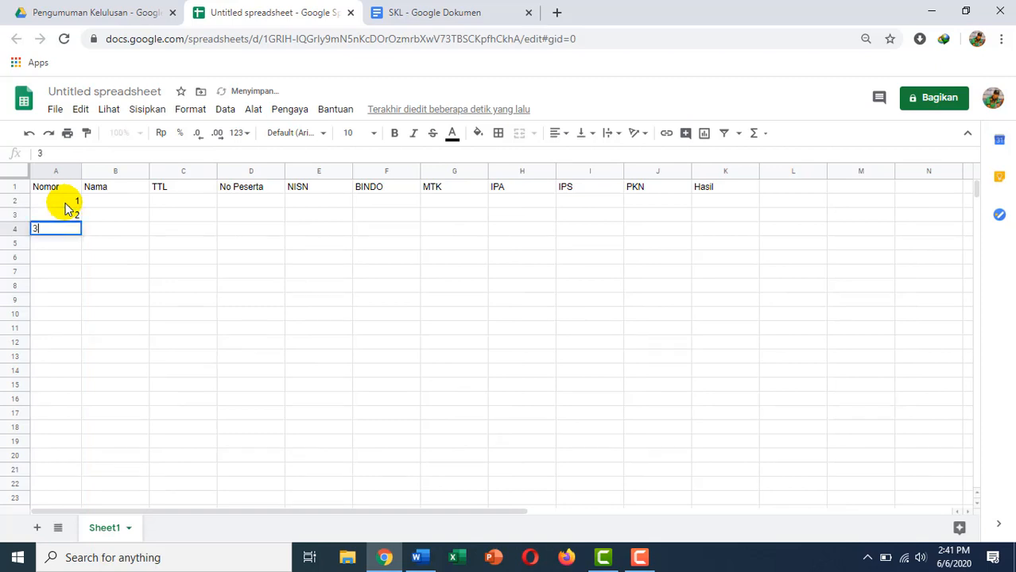
key("Return")
type("4")
key("Return")
type("5")
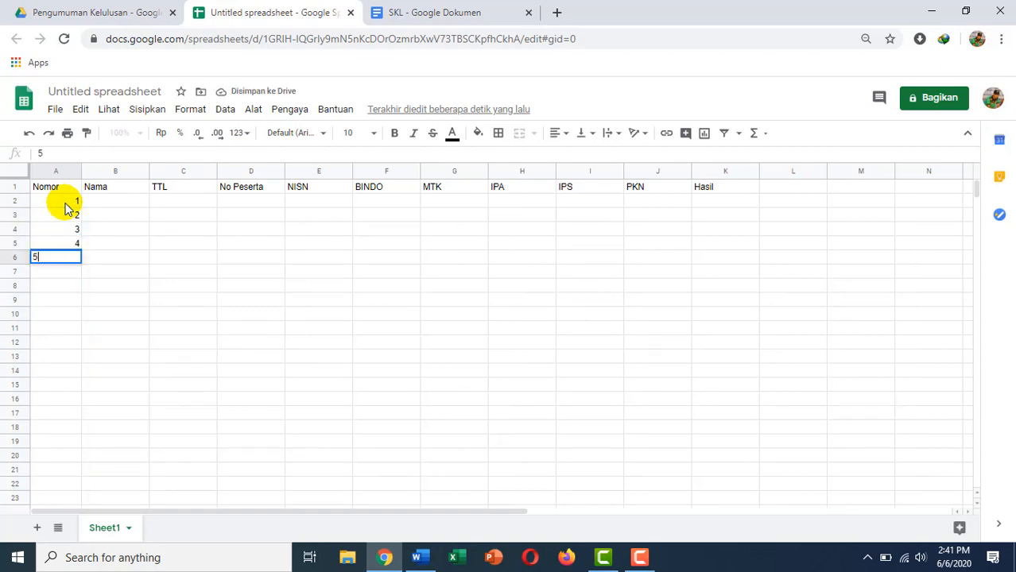
key("Return")
Enter a student name in each of B2:B6 under Nama.
left_click(129, 205)
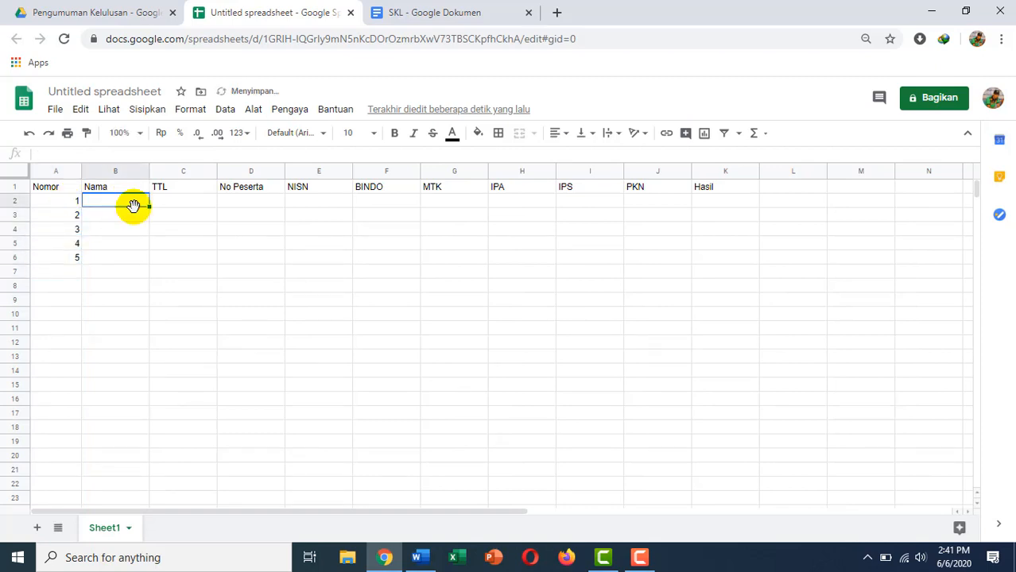
type("AHmad")
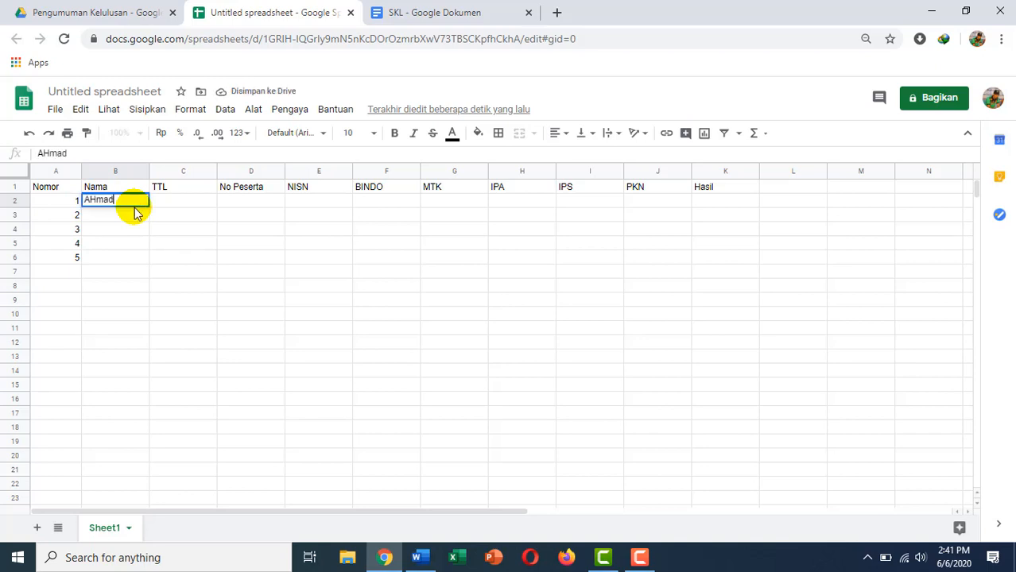
key("Return")
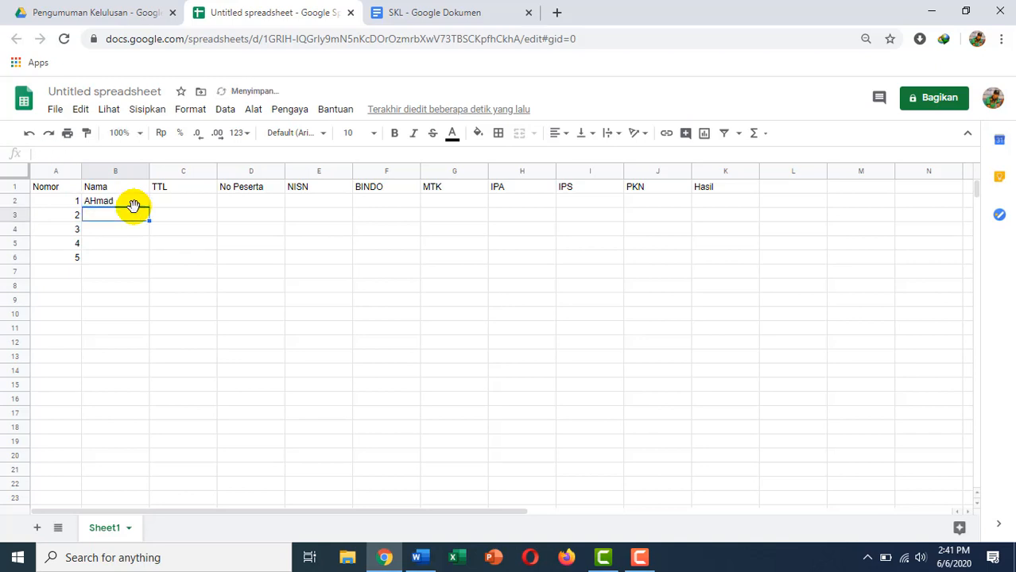
type("Aldo")
key("Return")
type("Aldi")
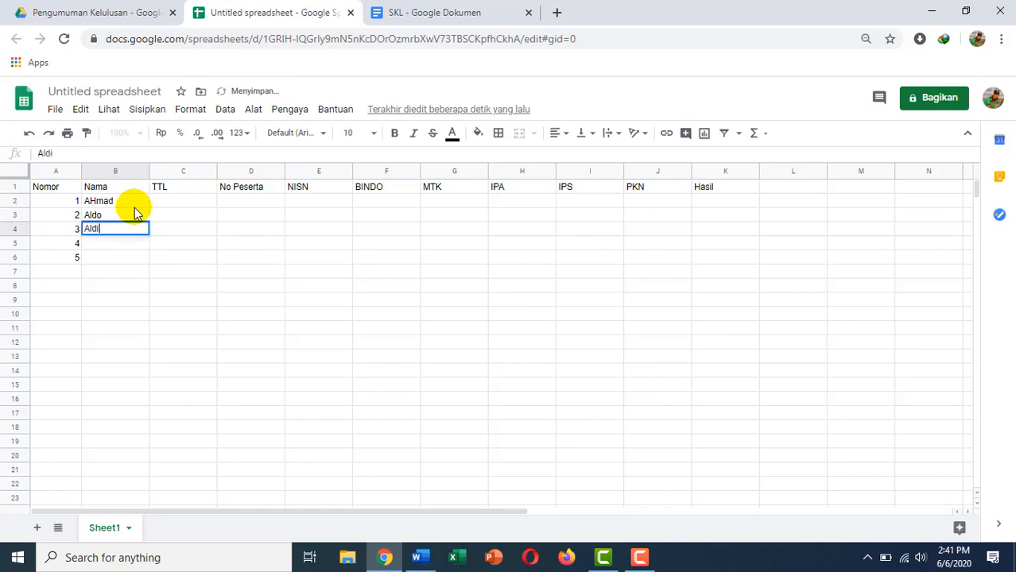
key("Return")
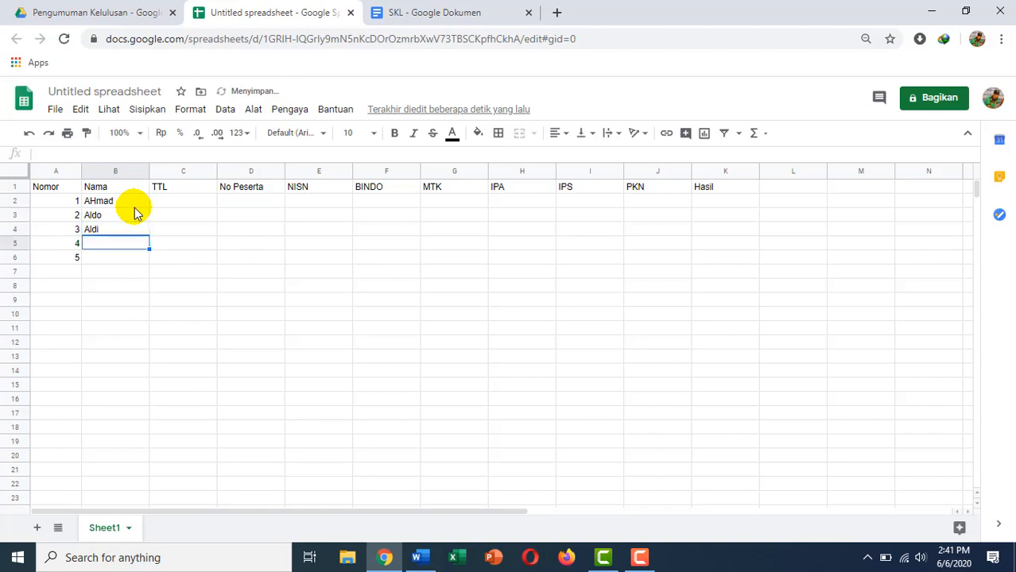
type("ILda")
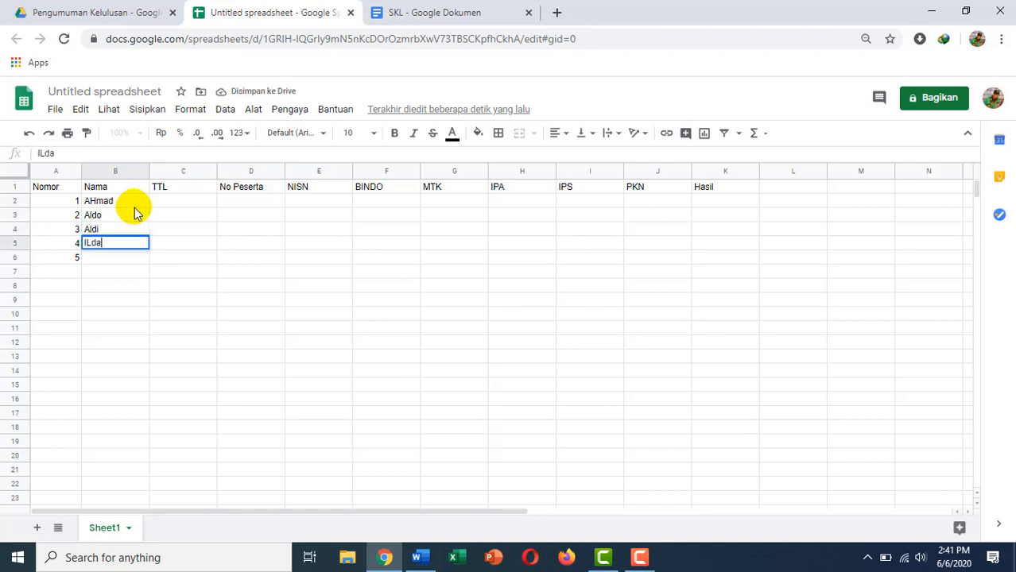
key("Return")
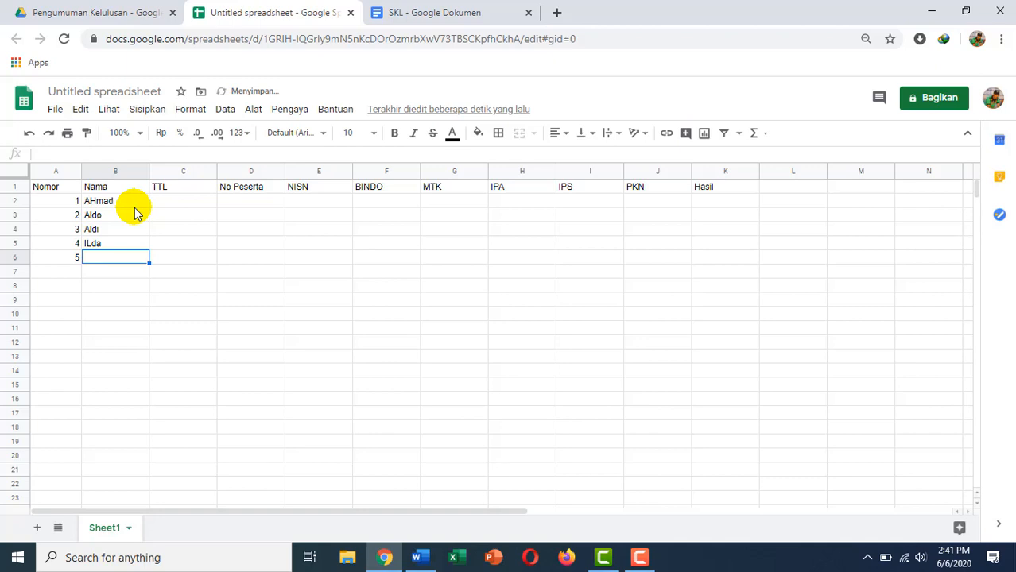
type("Dila")
key("Tab")
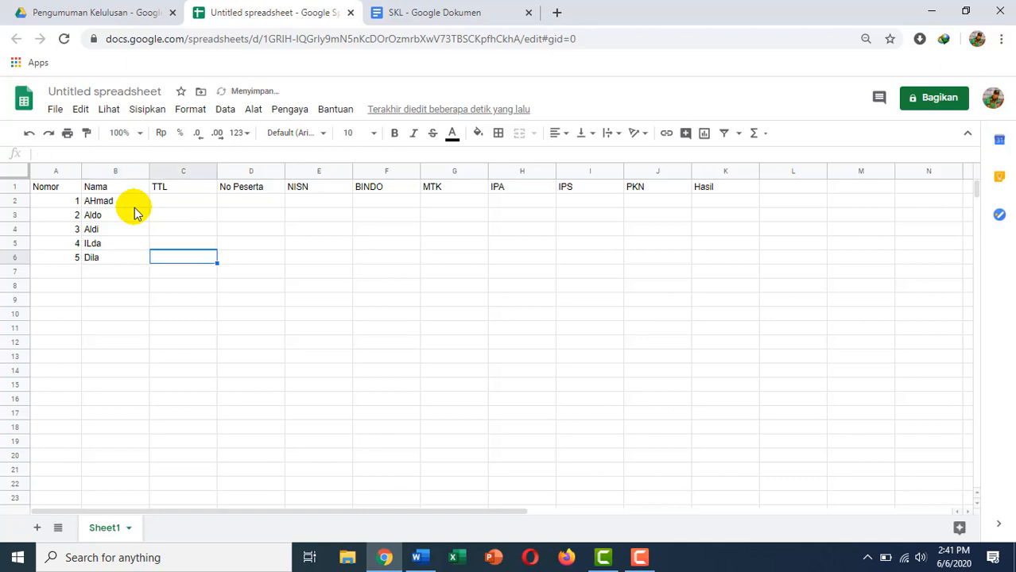
Enter 'Surabaya, 22 Maret 2020' in C2 and copy it into C3:C6.
left_click(174, 206)
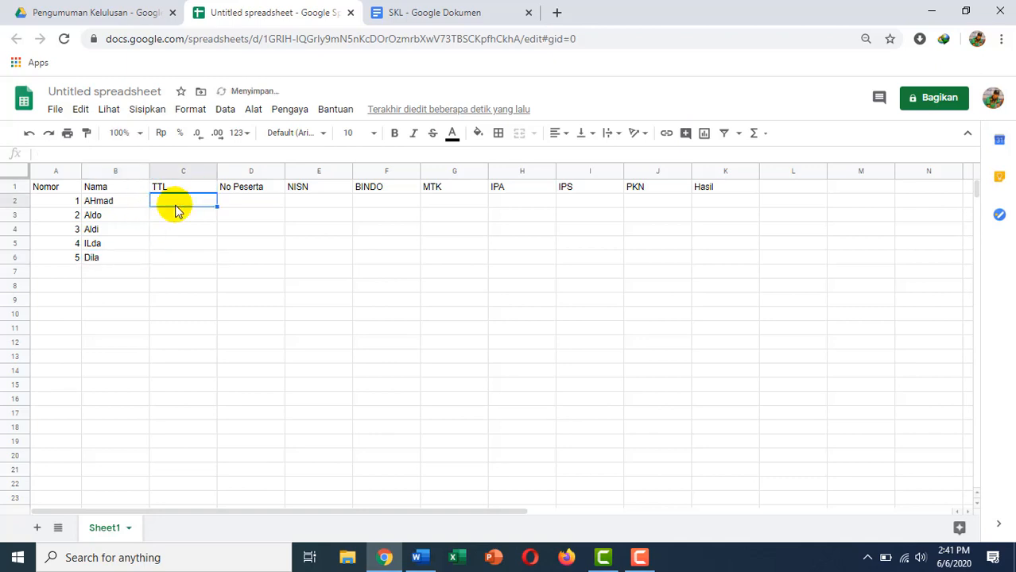
type("Surab")
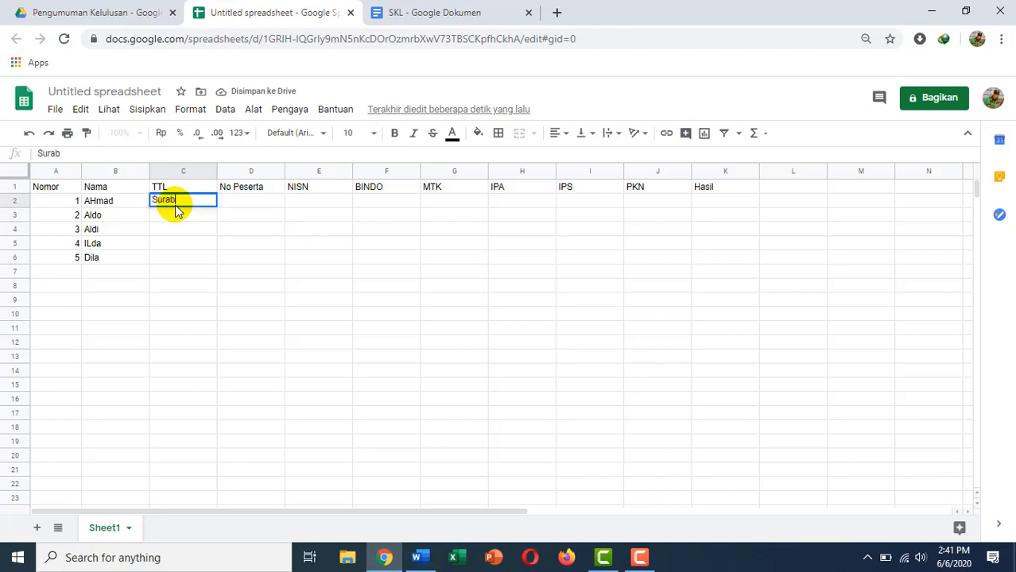
type("ayam 22")
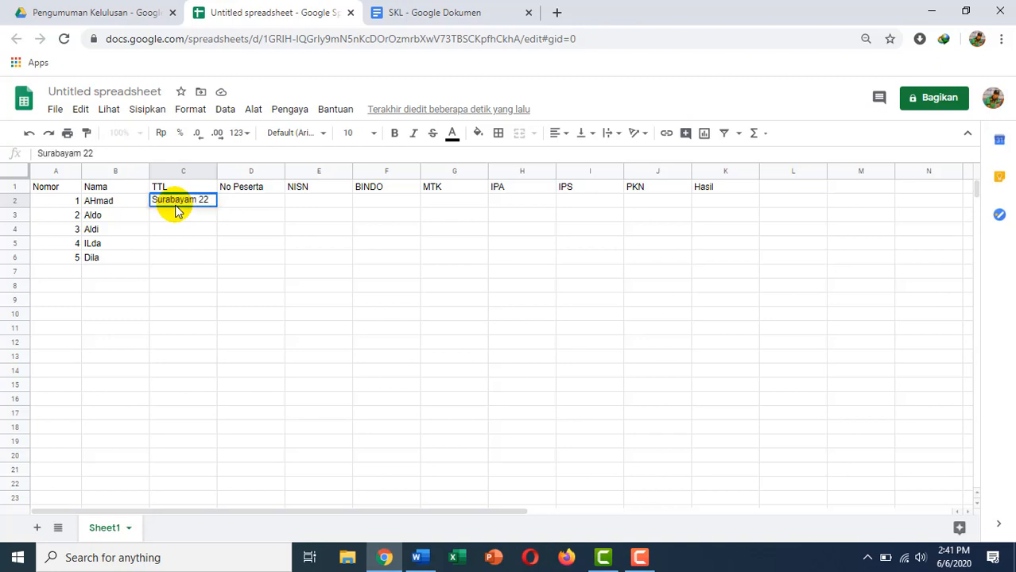
type(" Maret 2020")
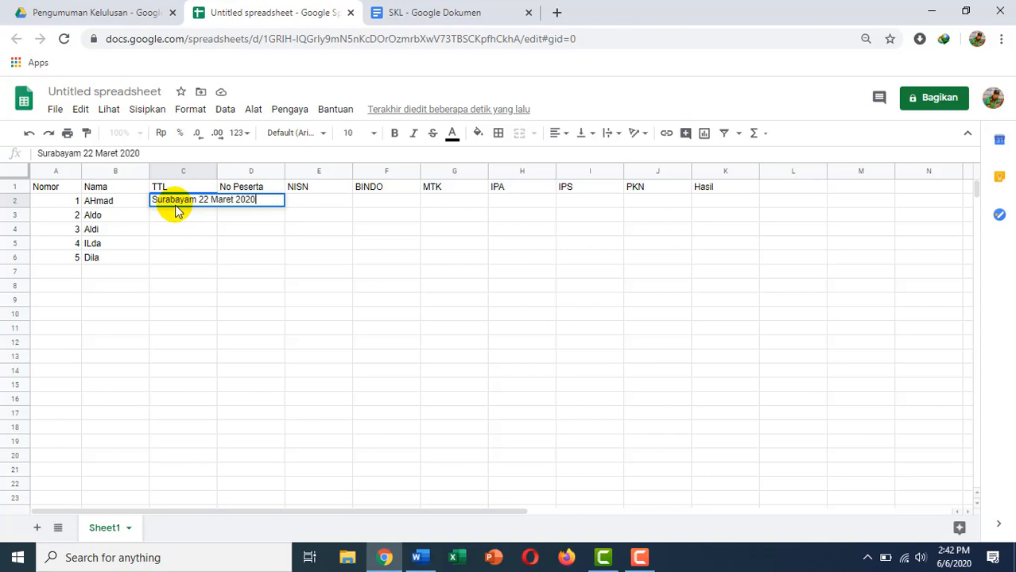
left_click(197, 200)
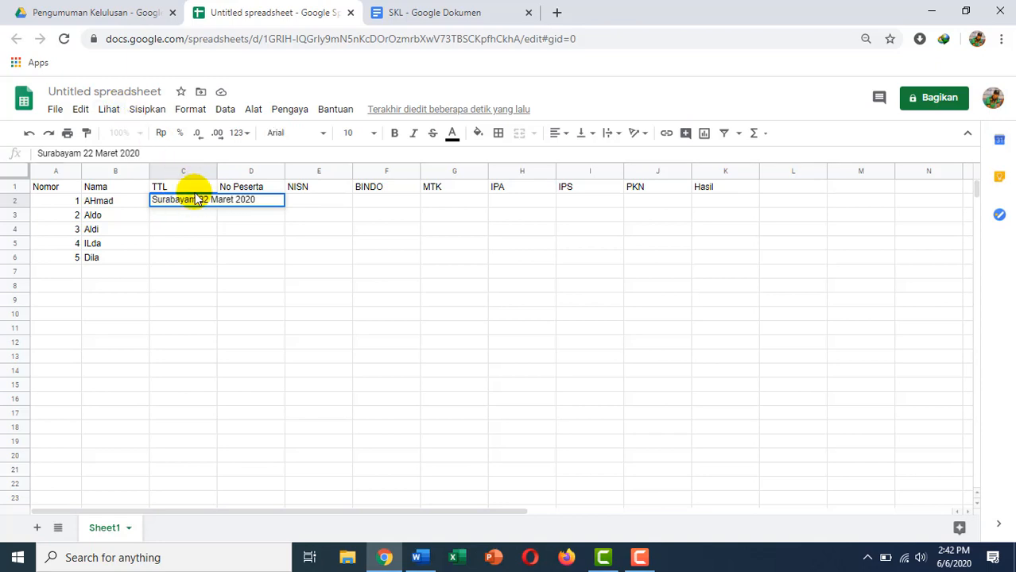
key("BackSpace")
type(",")
key("Return")
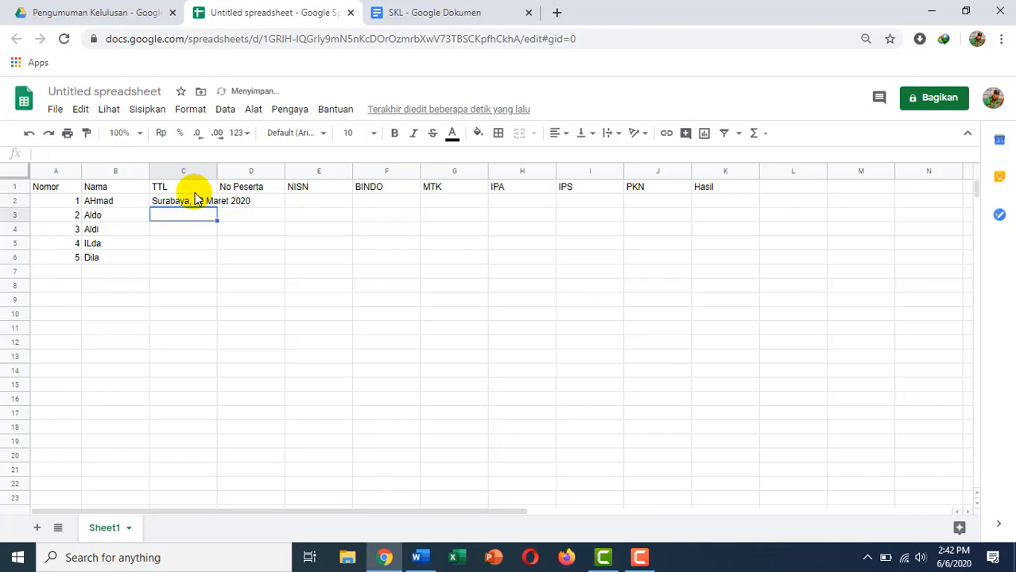
left_click(193, 204)
key("ctrl+c")
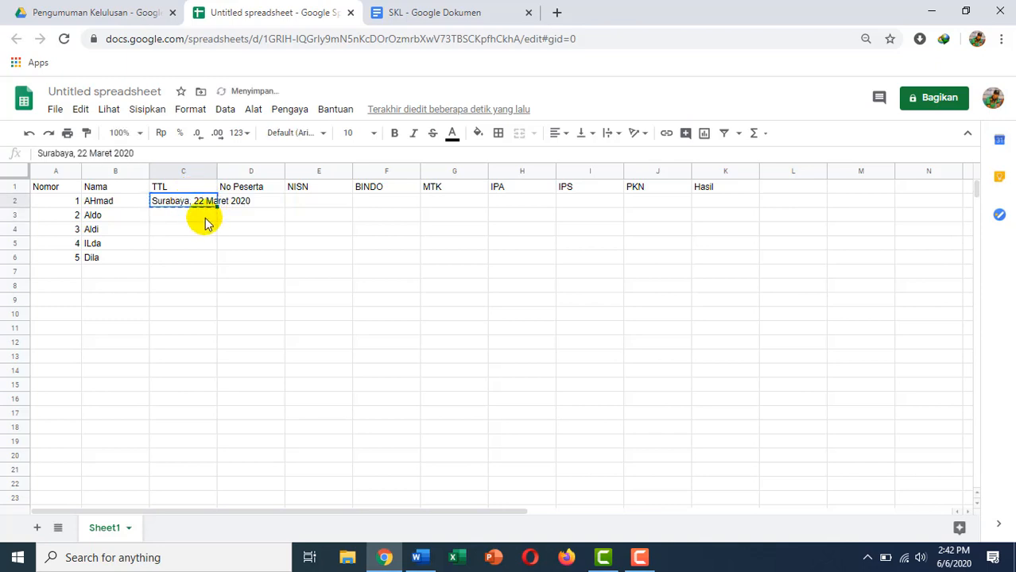
left_click_drag(205, 218, 210, 261)
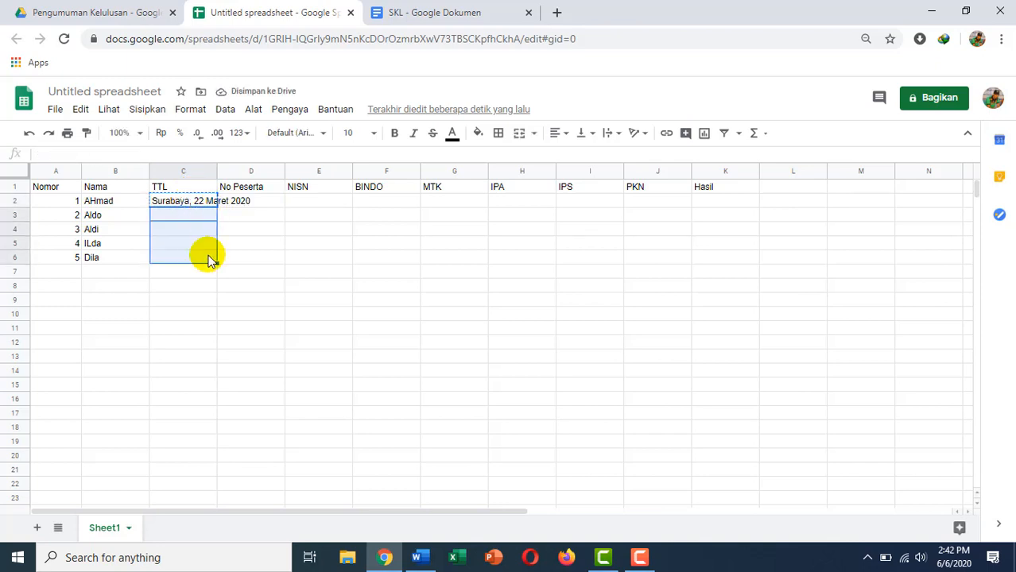
key("ctrl+v")
Change the days in C3:C6 to 23, 24, 25 and 26 Maret 2020.
left_click(203, 214)
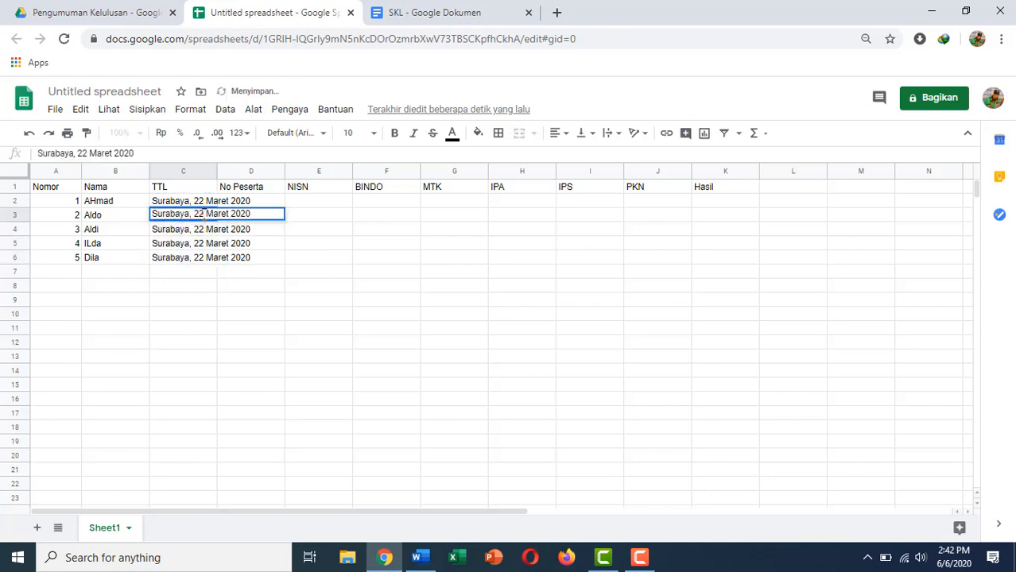
left_click(203, 214)
key("BackSpace")
type("3")
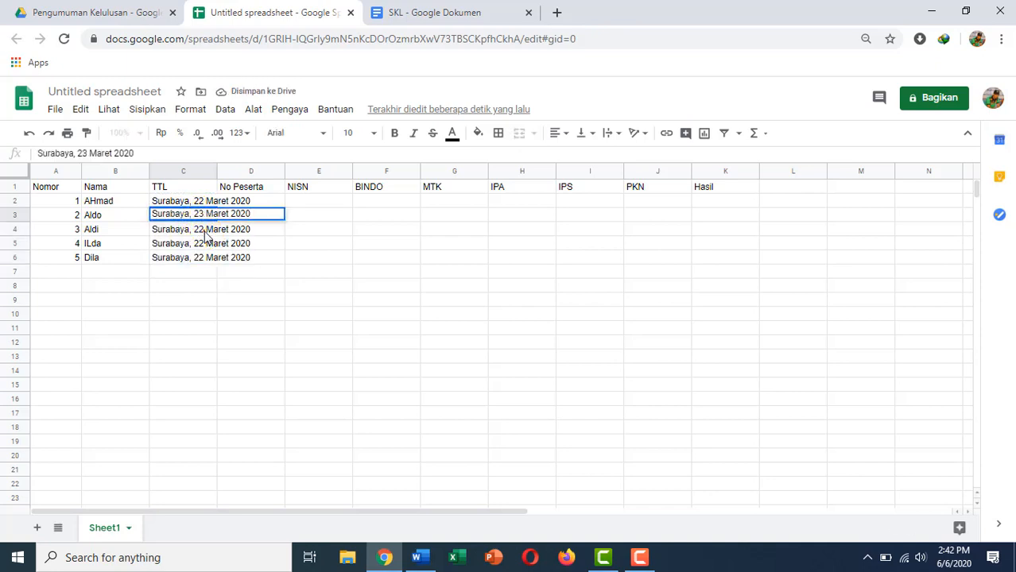
double_click(204, 229)
left_click(200, 228)
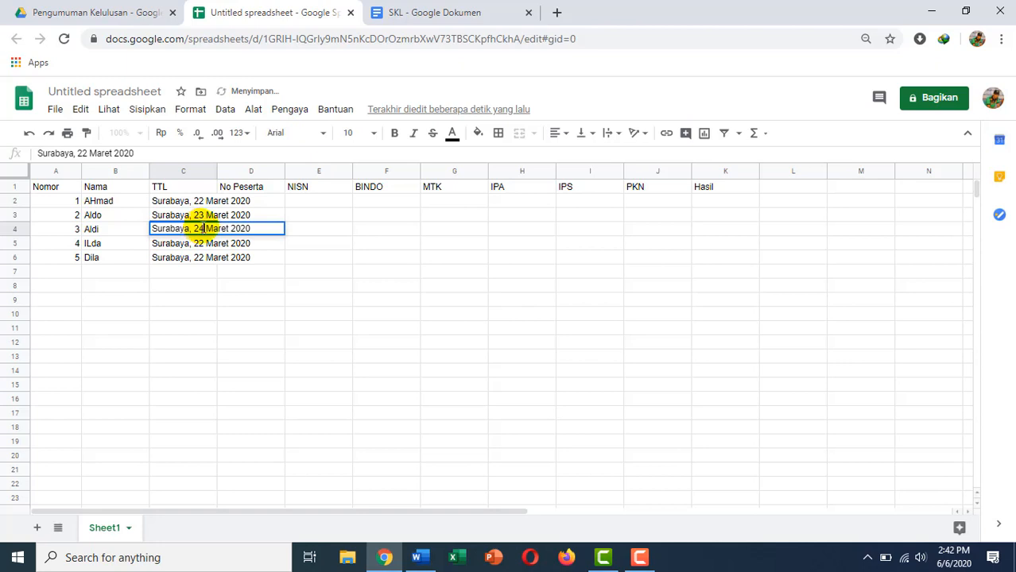
type("4")
double_click(203, 243)
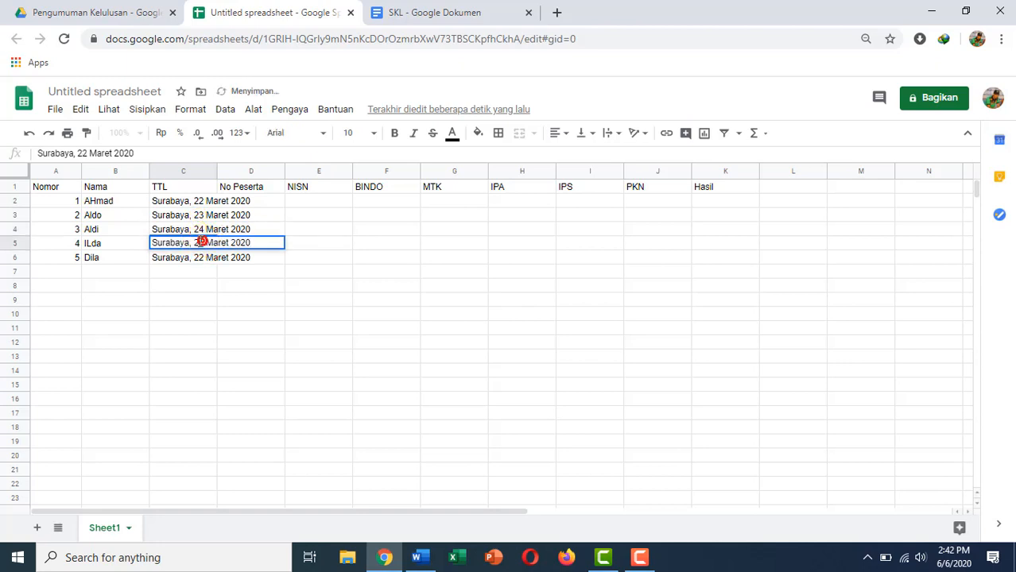
key("BackSpace")
type("5")
double_click(203, 257)
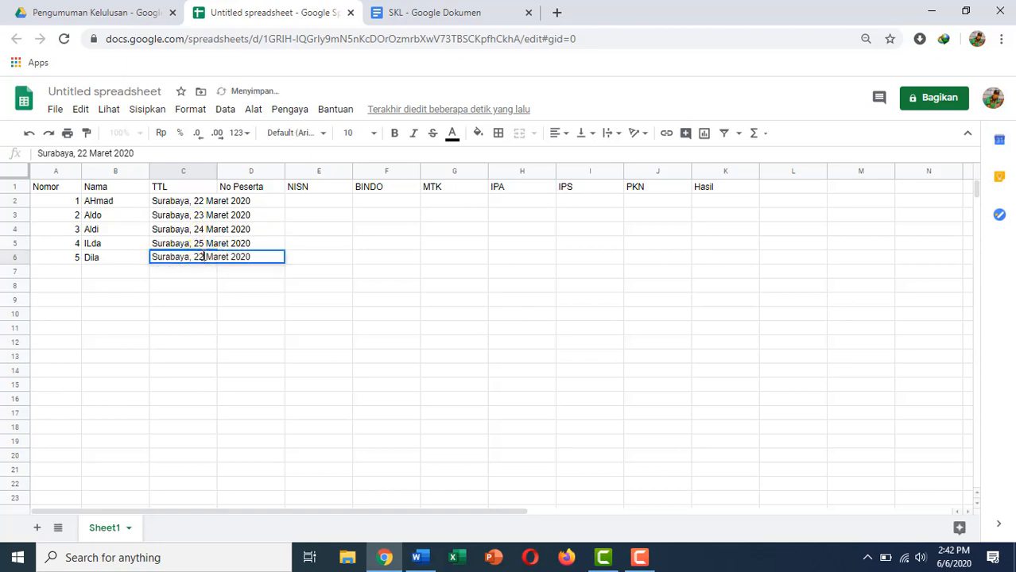
key("BackSpace")
type("6")
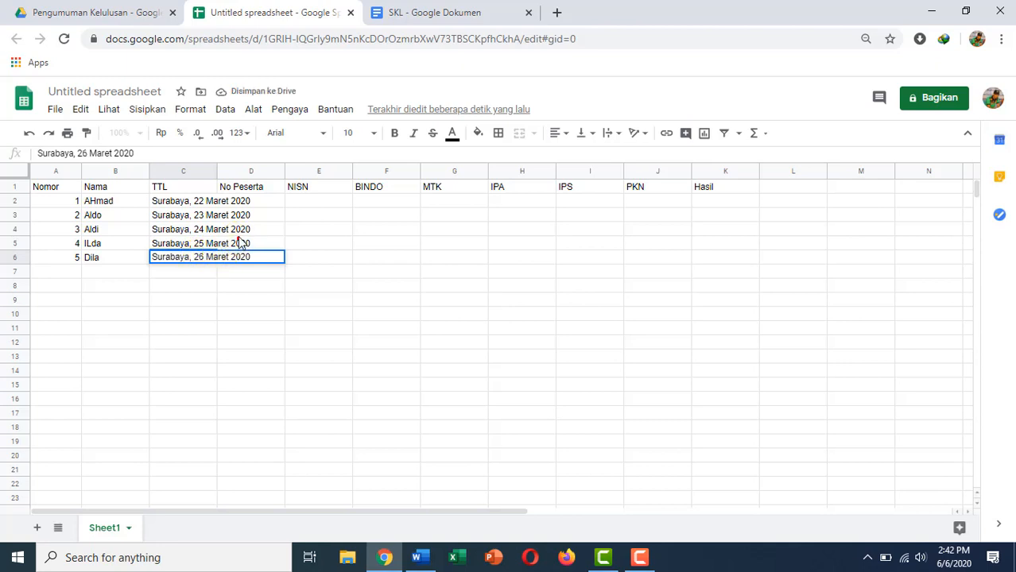
left_click(236, 241)
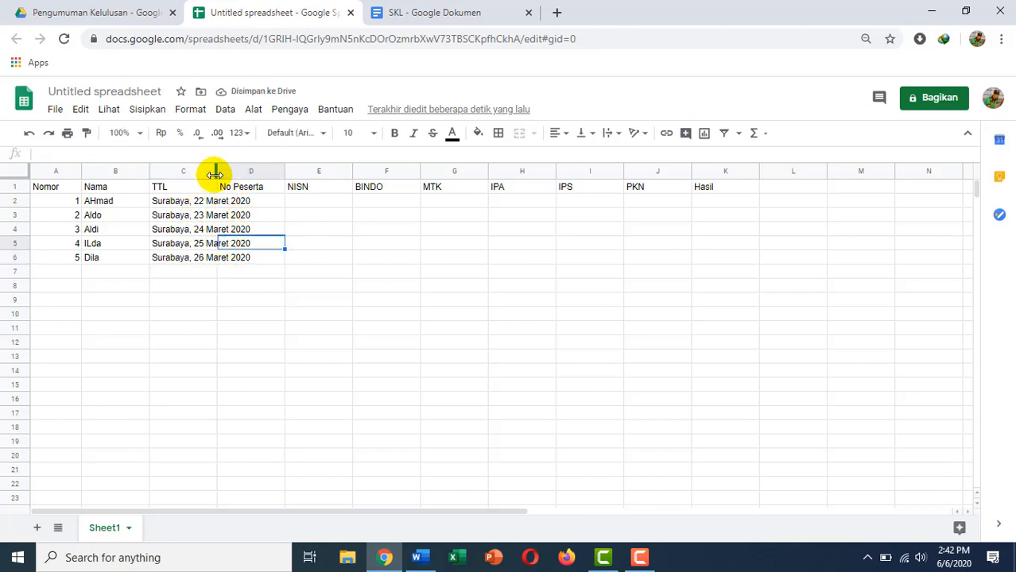
Widen column C and enter No Peserta 22, 23, 24, 25 and 26 in D2:D6.
left_click_drag(215, 174, 254, 175)
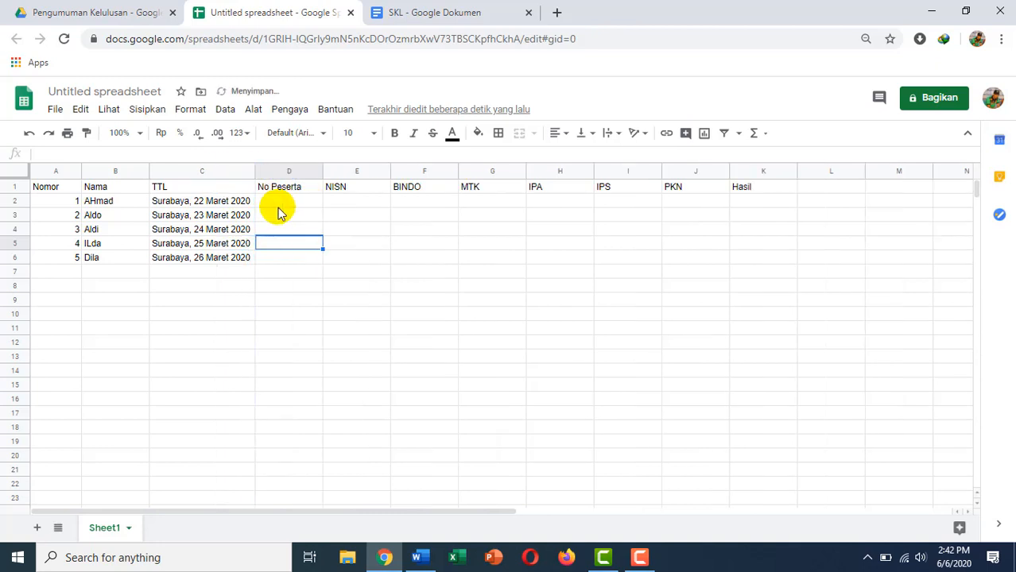
left_click(278, 205)
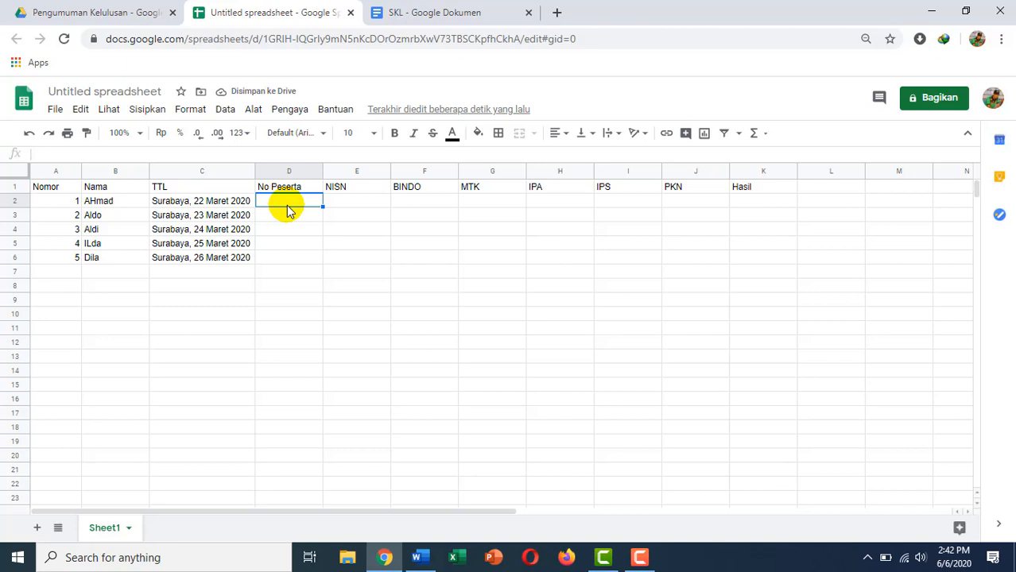
double_click(294, 202)
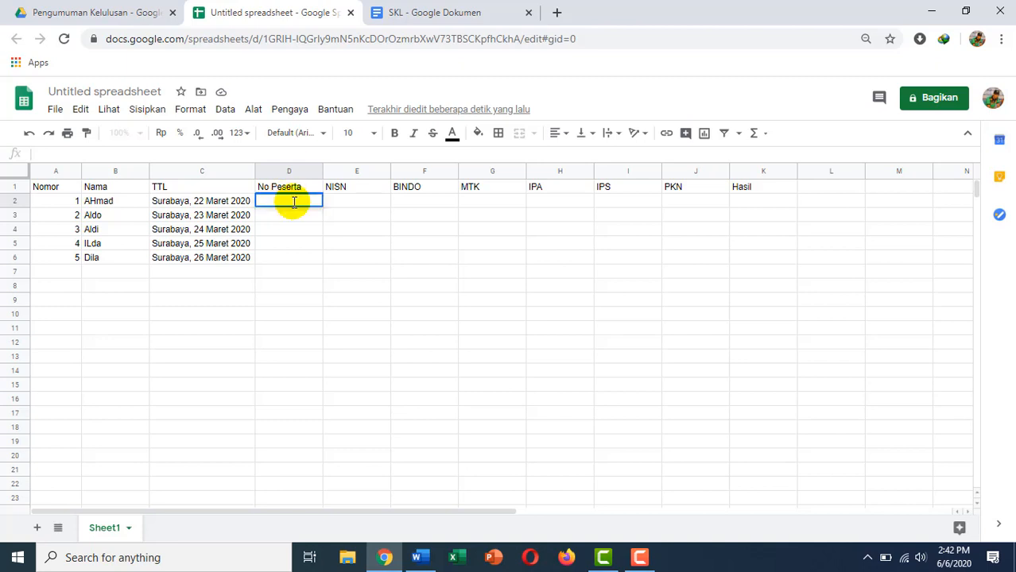
type("22")
key("Return")
type("23")
key("Return")
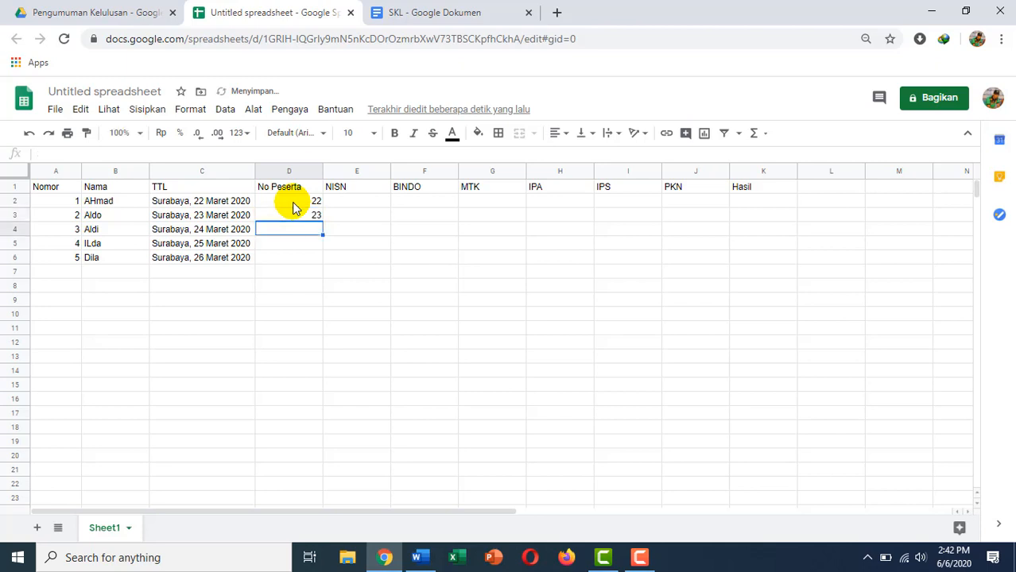
type("24")
key("Return")
type("25")
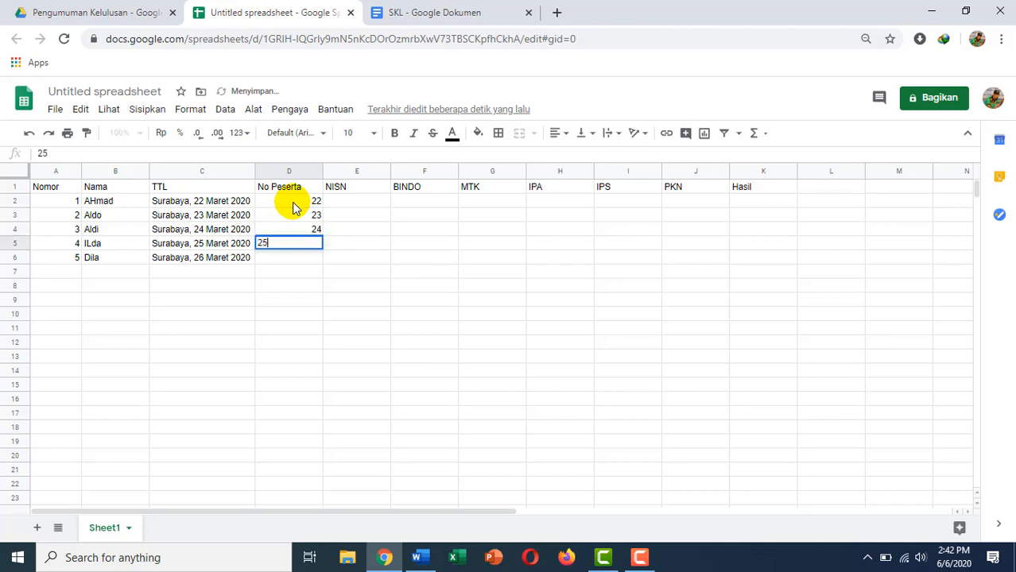
key("Return")
type("26")
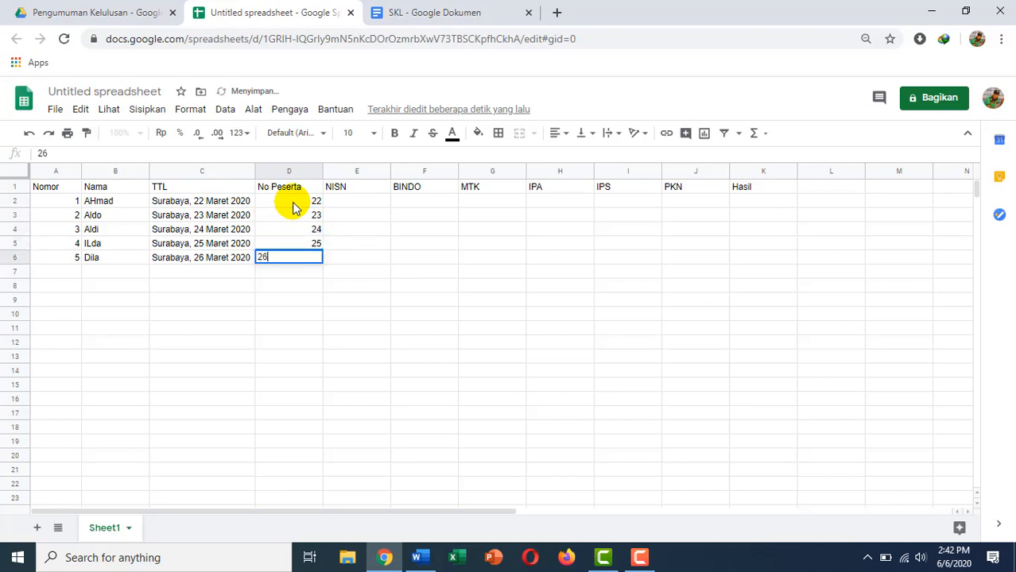
key("Return")
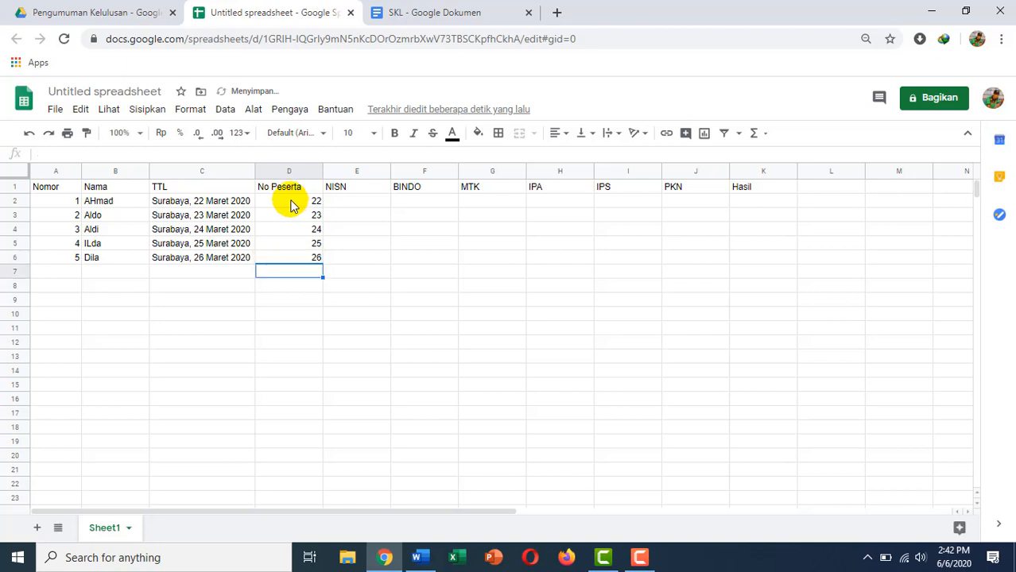
Enter NISN values 201 through 205 for the five students.
left_click(356, 204)
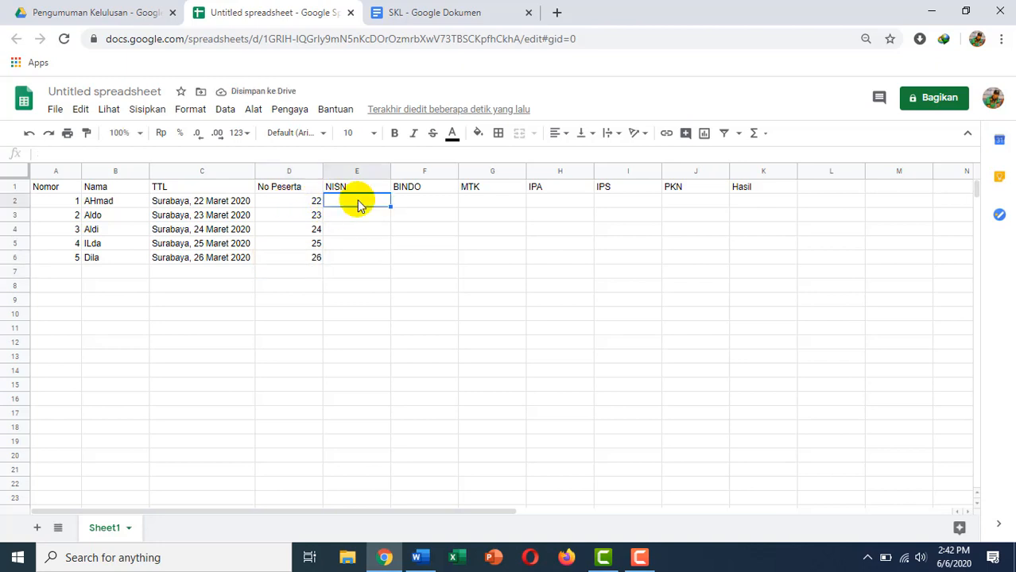
type("20")
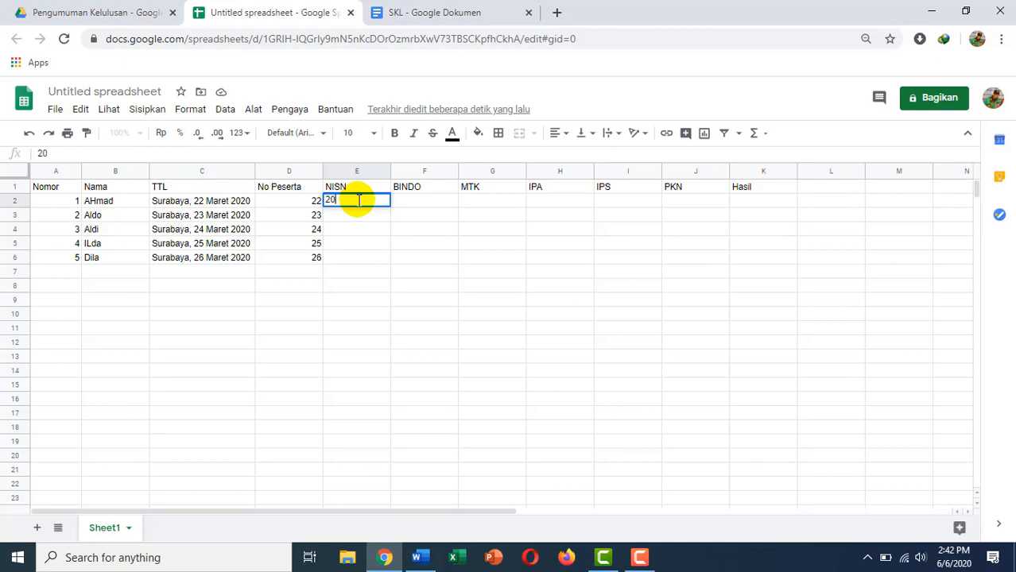
type("1")
key("Return")
type("202")
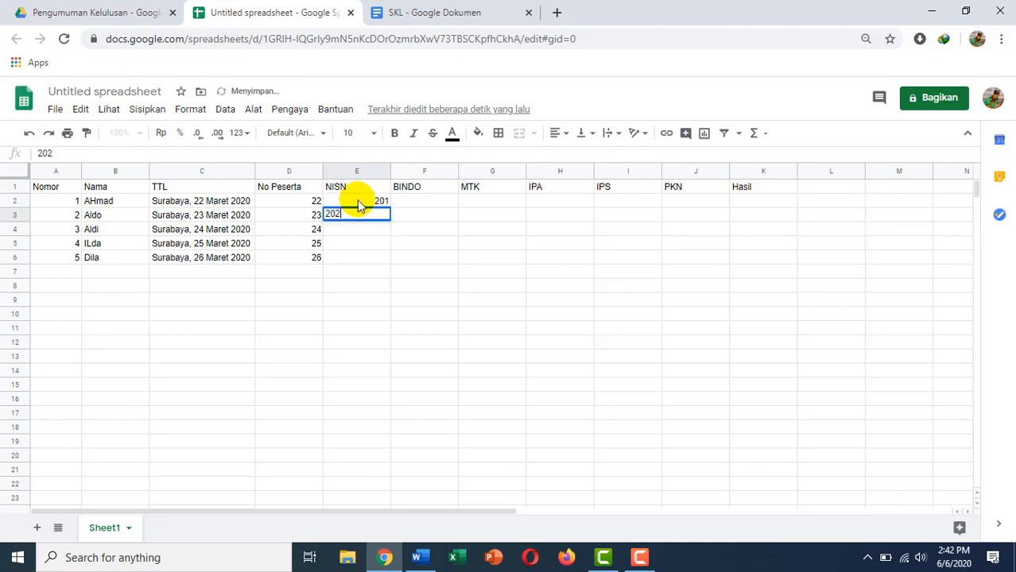
key("Up")
key("Return")
key("Return")
key("Return")
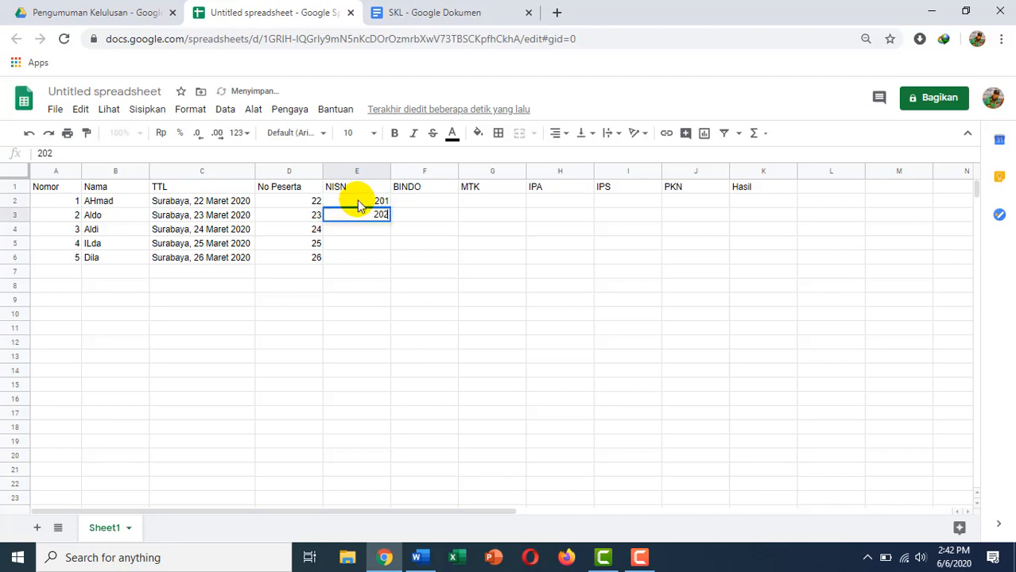
key("Return")
type("203")
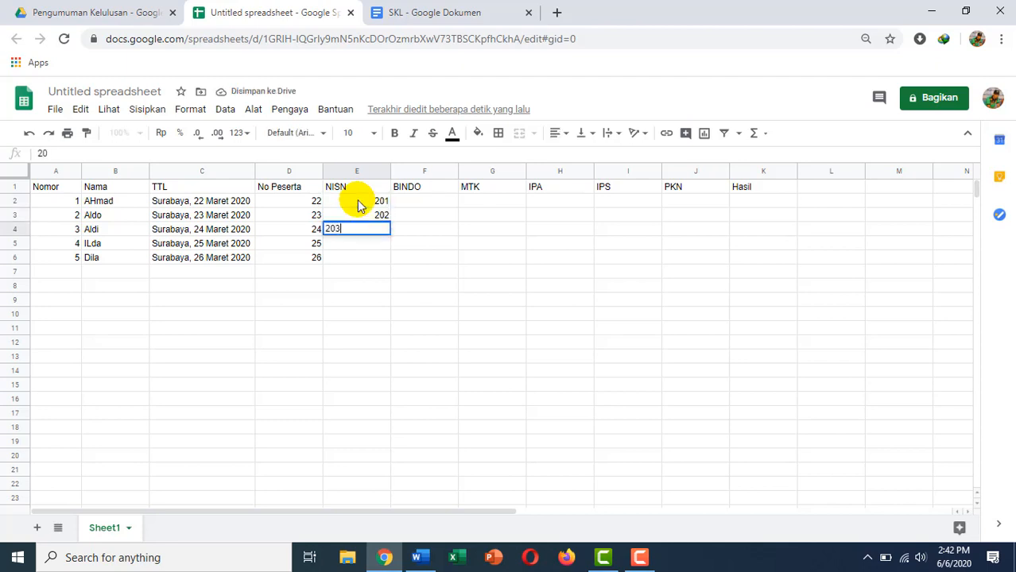
key("Return")
type("204")
key("Return")
type("2")
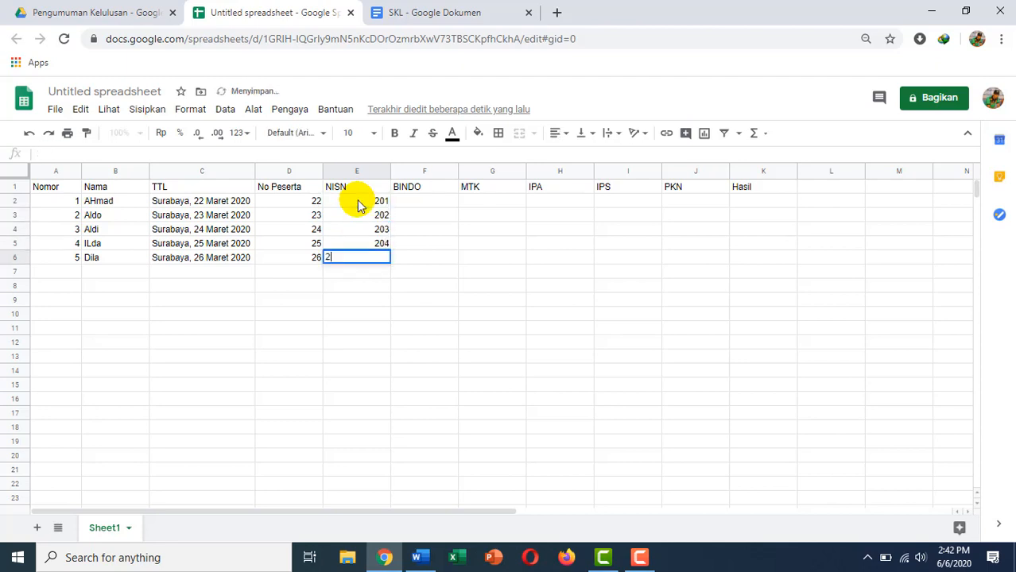
type("05")
key("Return")
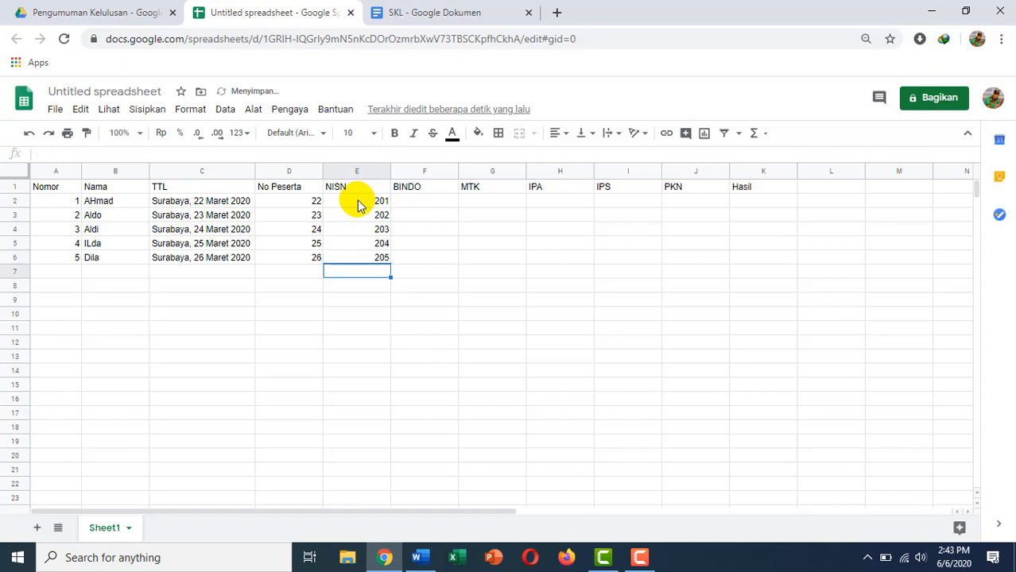
Enter 80 in F2 and copy it into F3:F6 and G2:J6 (BINDO through PKN).
left_click(409, 208)
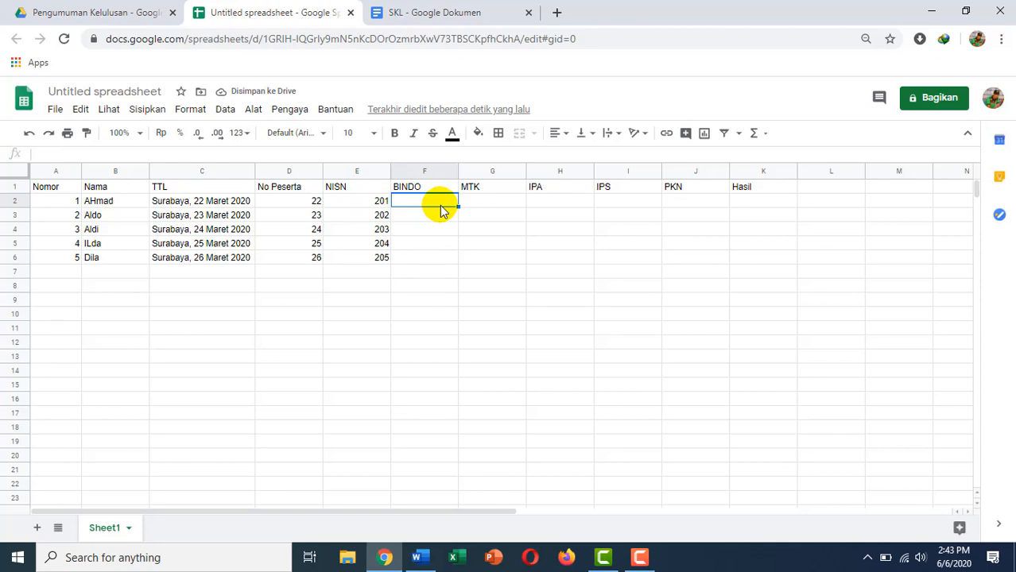
type("0")
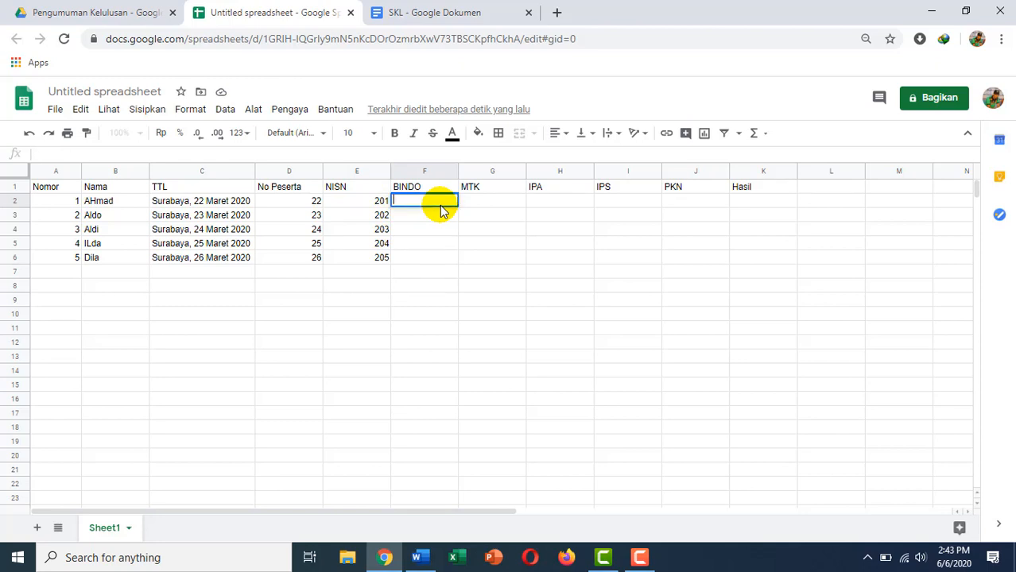
type("0")
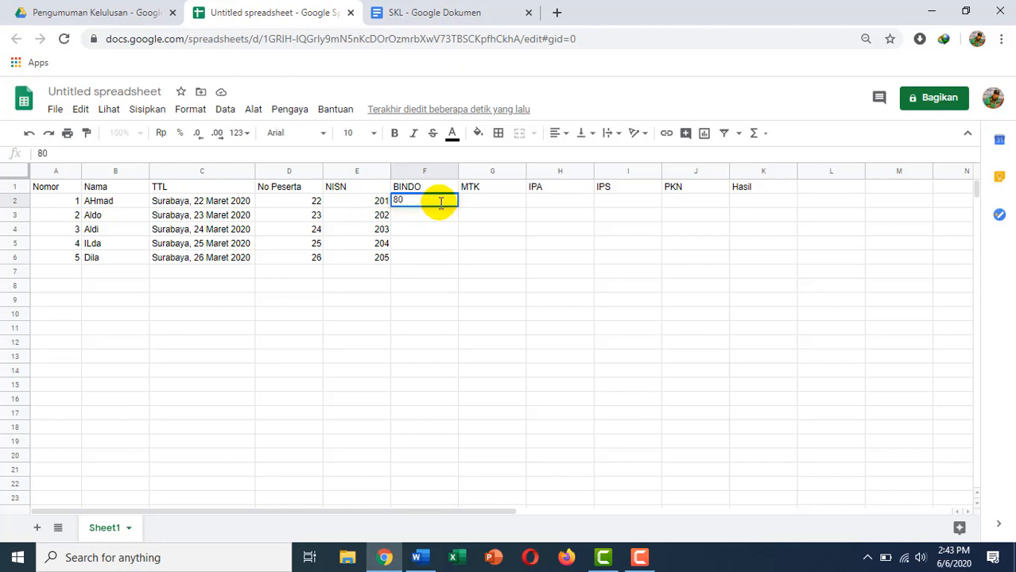
key("Return")
left_click(451, 202)
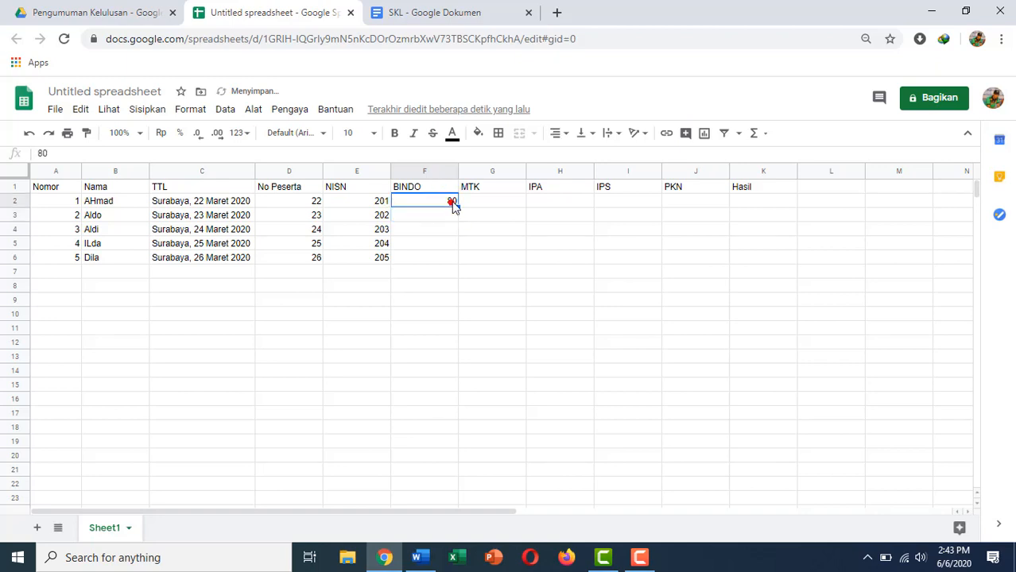
key("ctrl+c")
left_click(442, 214)
left_click_drag(443, 214, 458, 257)
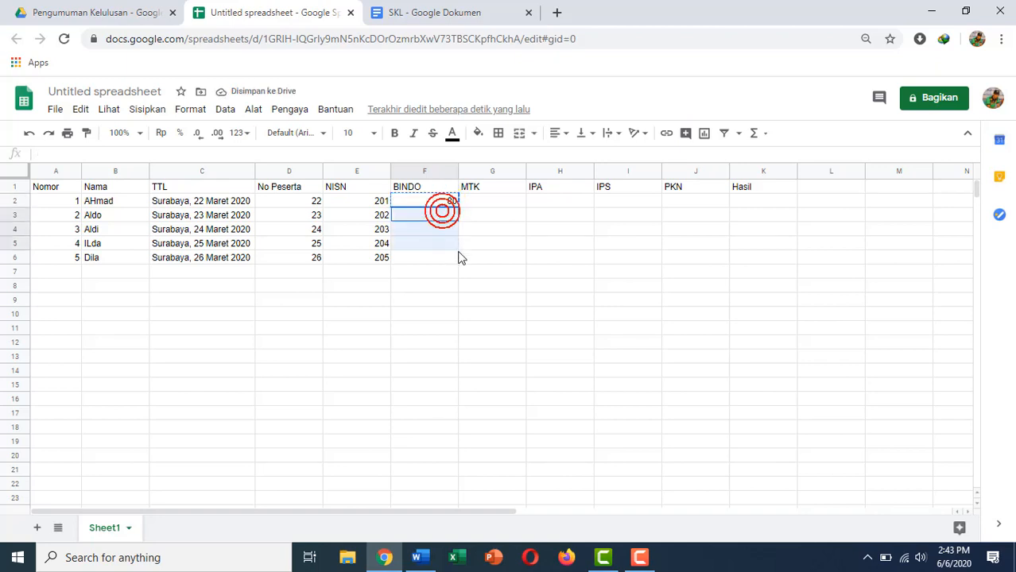
key("ctrl+v")
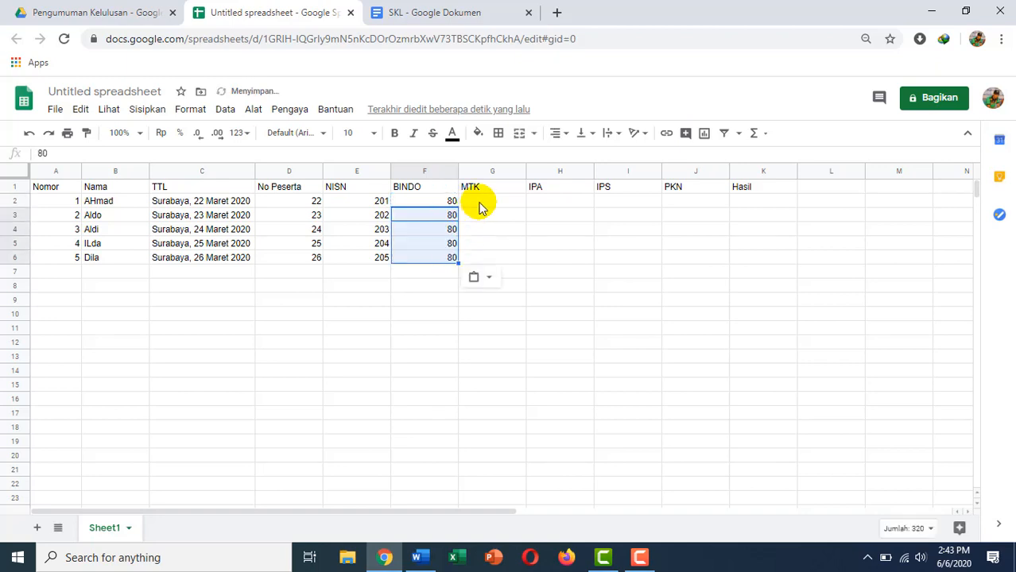
left_click_drag(476, 204, 705, 267)
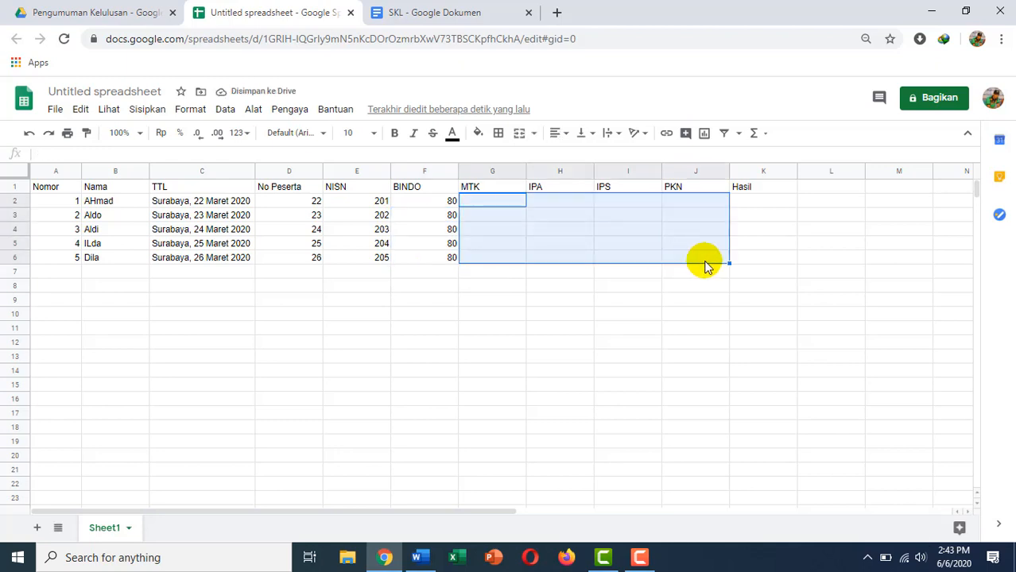
key("ctrl+v")
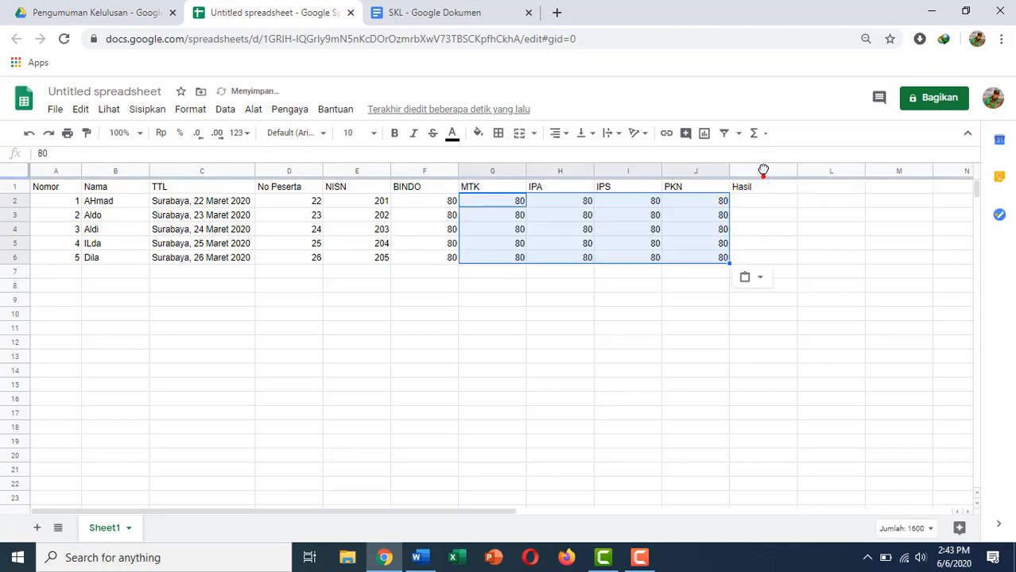
left_click(765, 172)
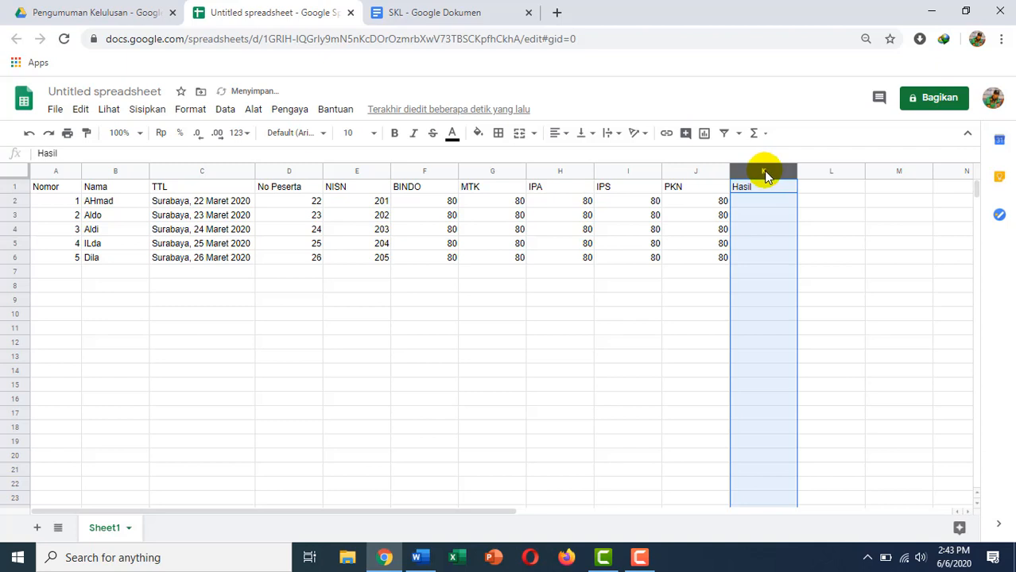
Insert a new column left of Hasil and give it the header Rata.
right_click(766, 174)
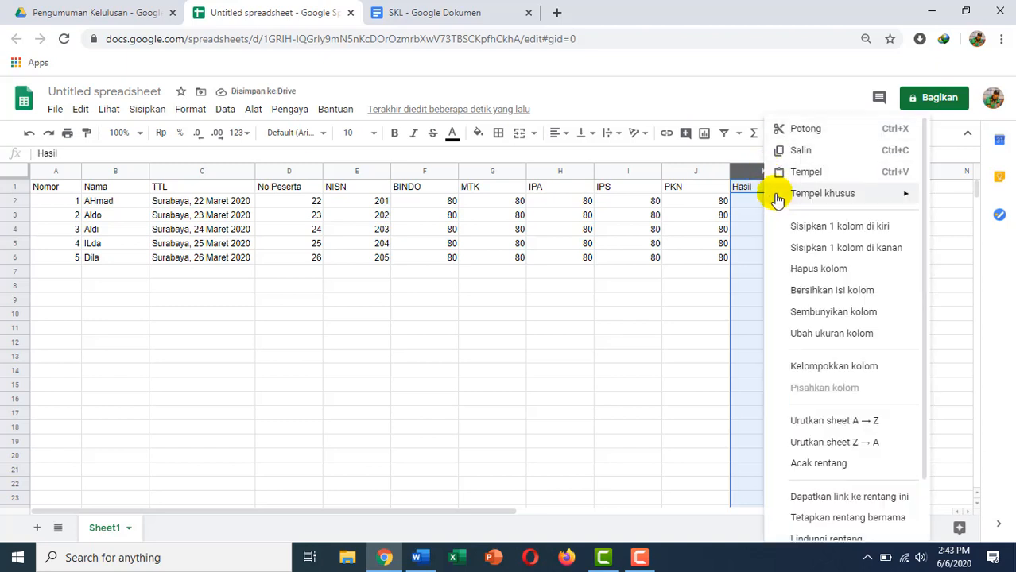
left_click(813, 244)
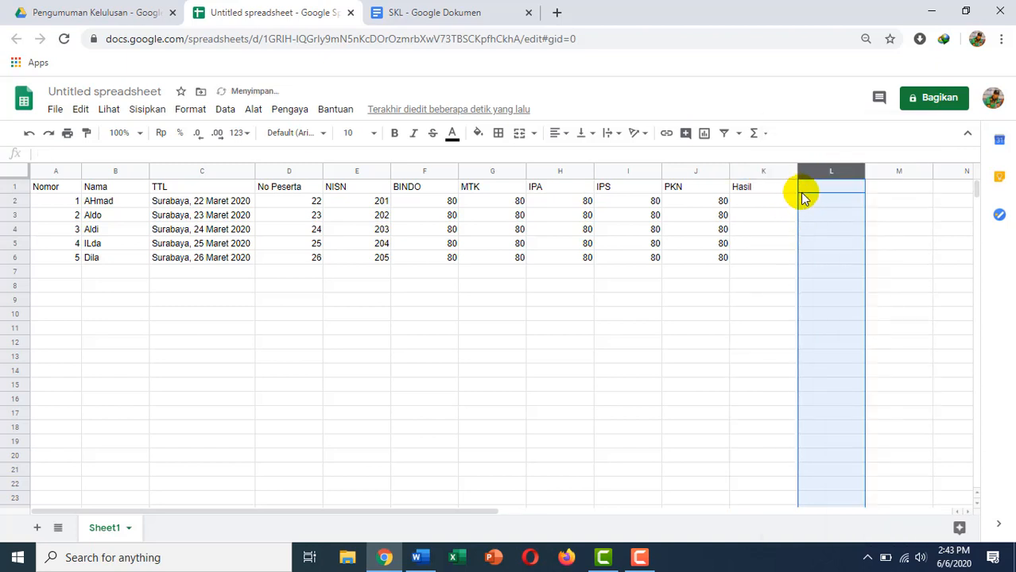
left_click(764, 172)
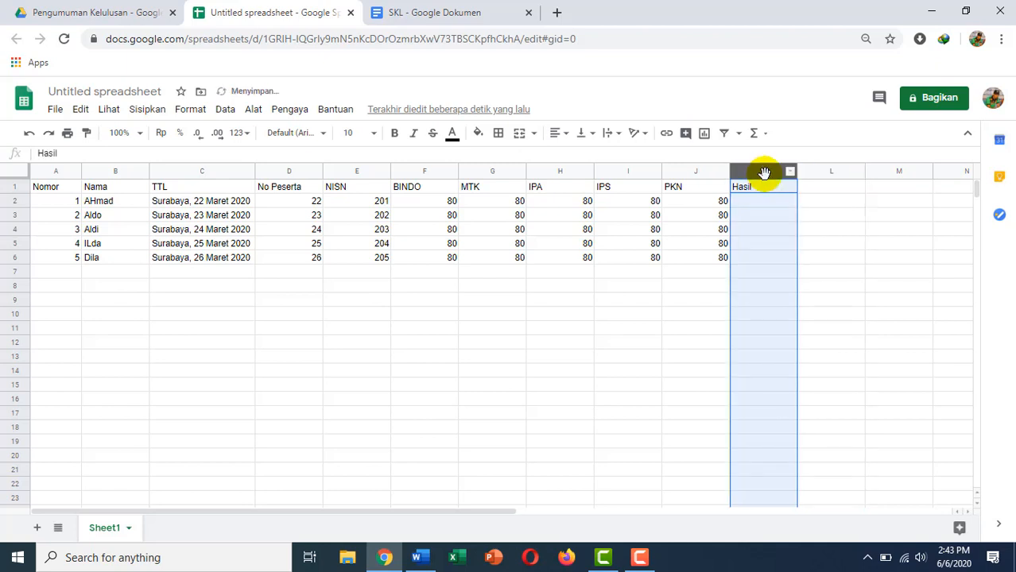
right_click(765, 175)
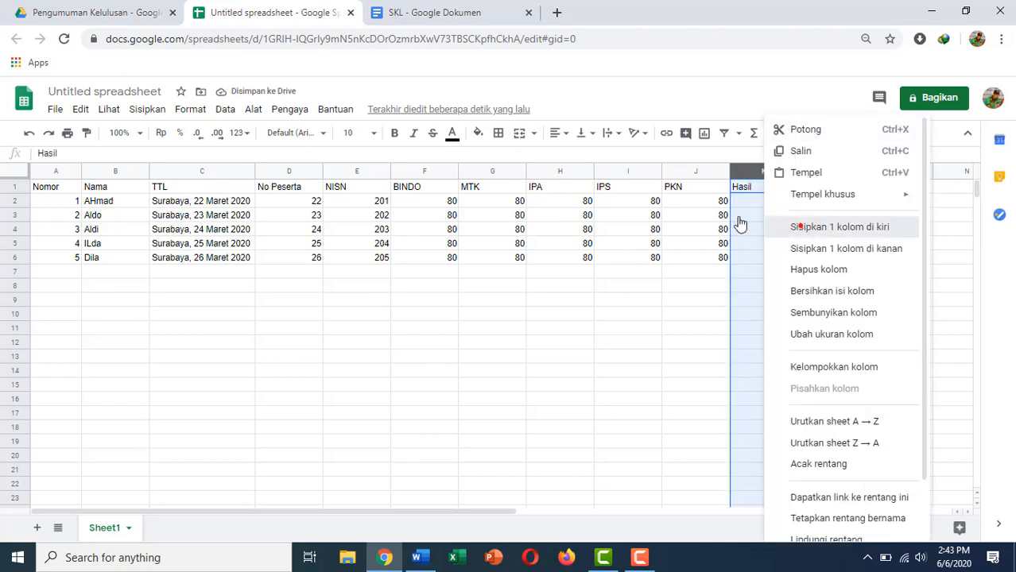
left_click(795, 228)
left_click(742, 189)
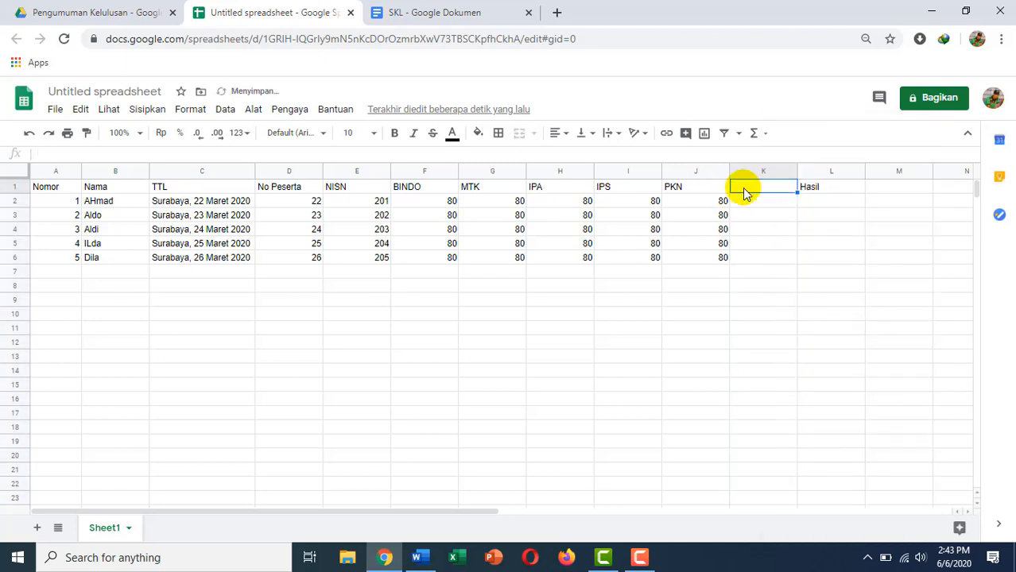
type("rat")
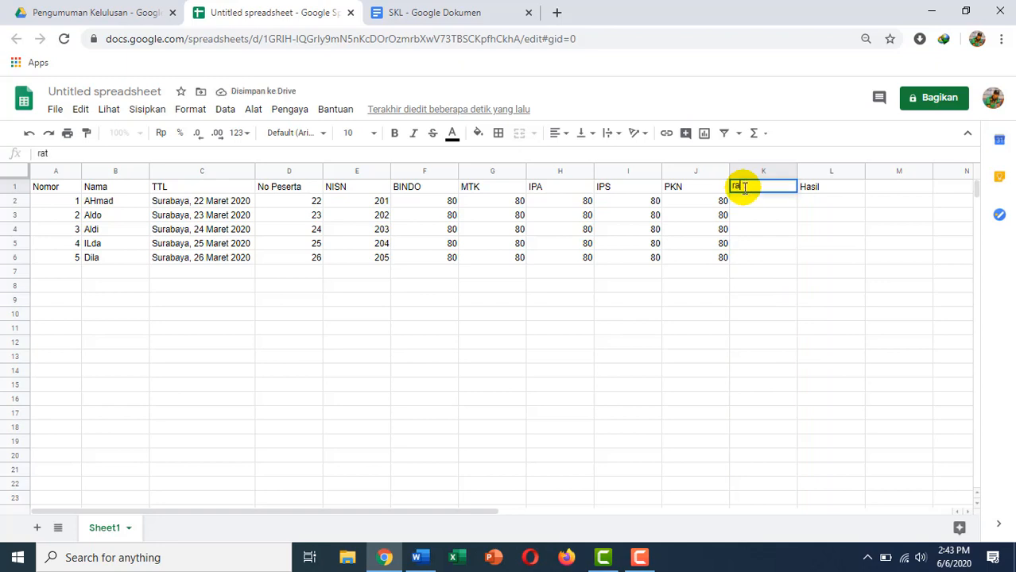
type("a")
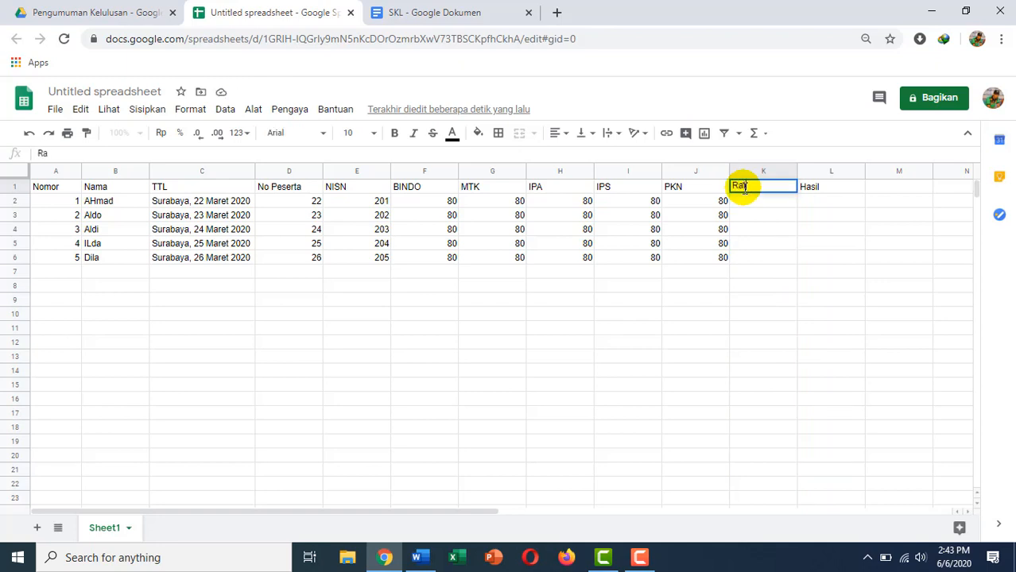
type("ata")
left_click(760, 205)
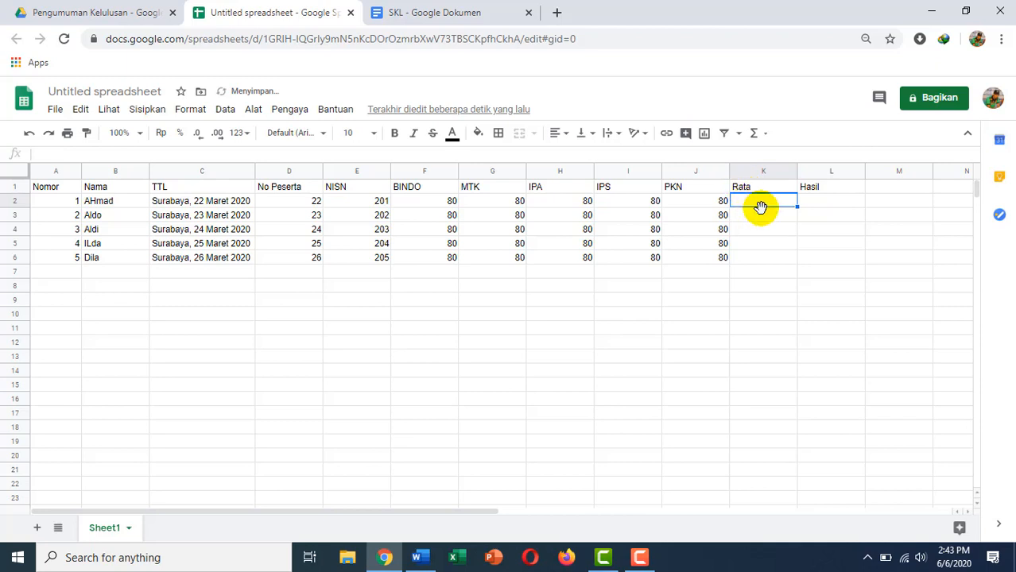
Enter an AVERAGE formula over D2:J2 in K2, then clear the wrong result.
type("=")
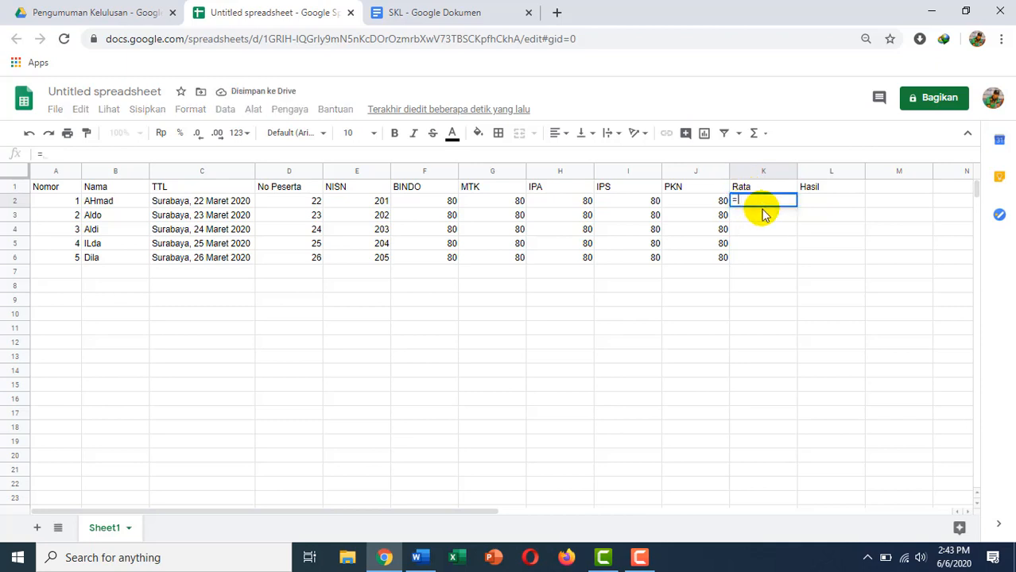
type("Av")
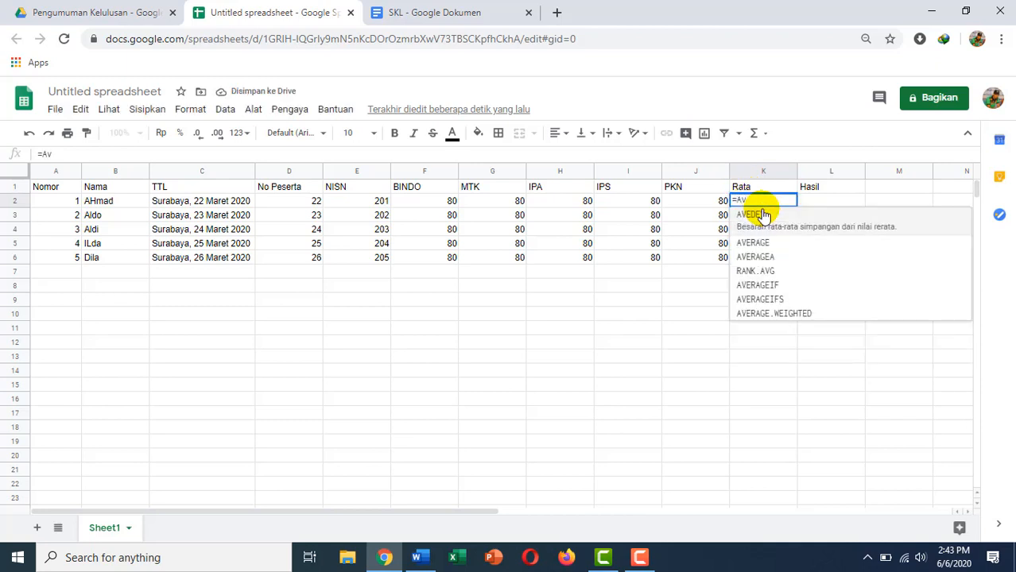
left_click(770, 241)
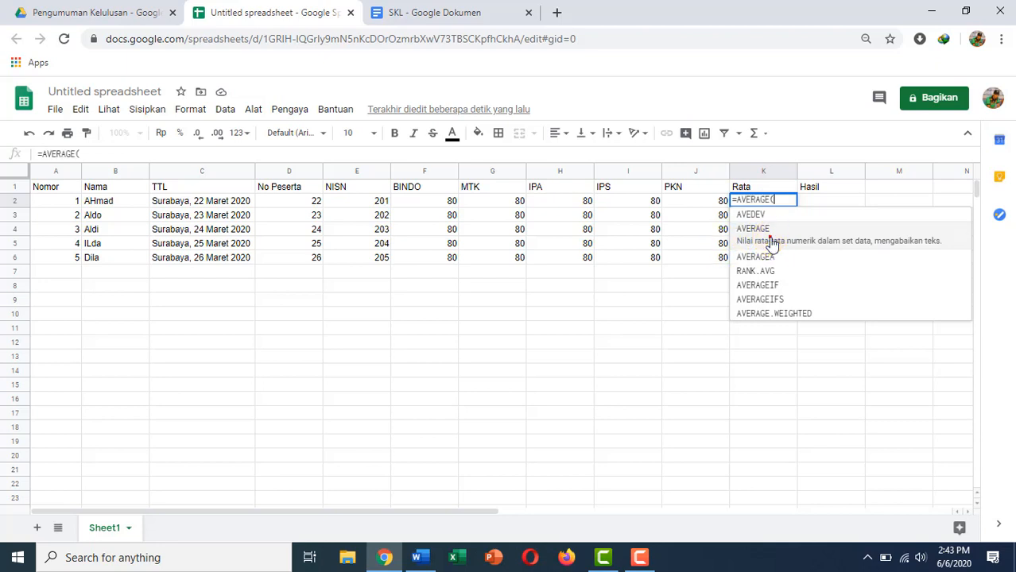
left_click(314, 201)
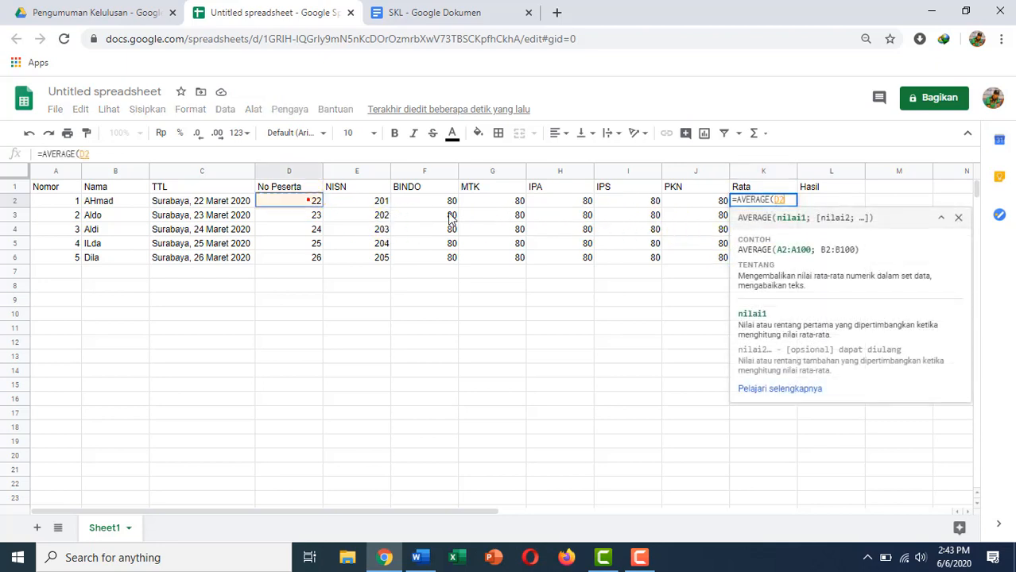
left_click_drag(451, 218, 690, 213)
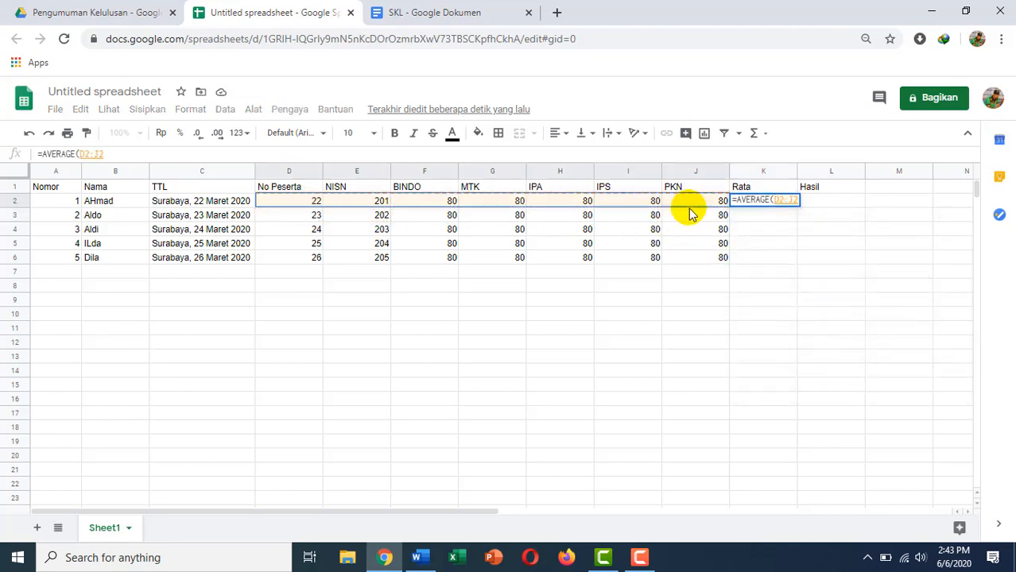
key("Return")
left_click(756, 209)
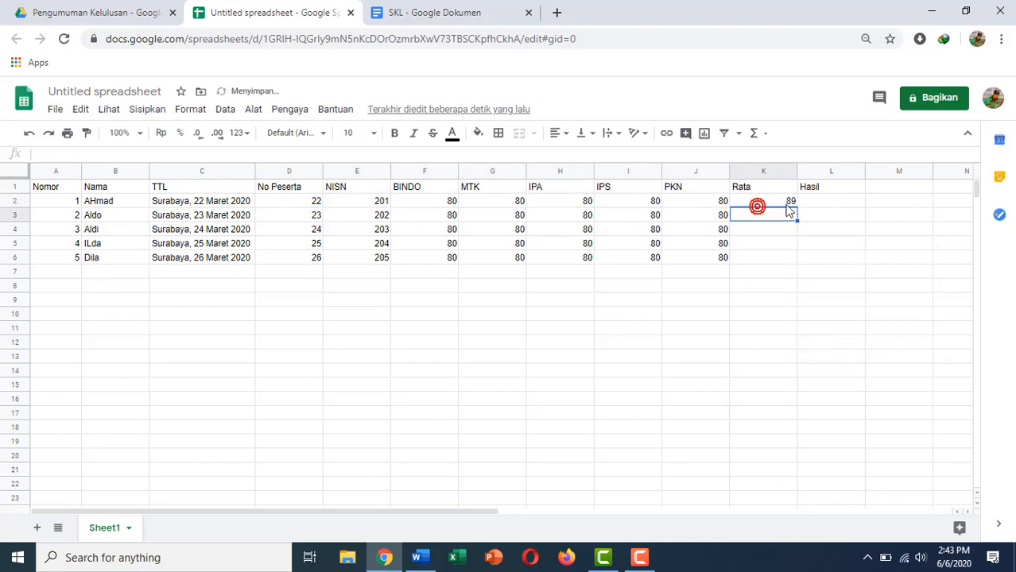
left_click(787, 203)
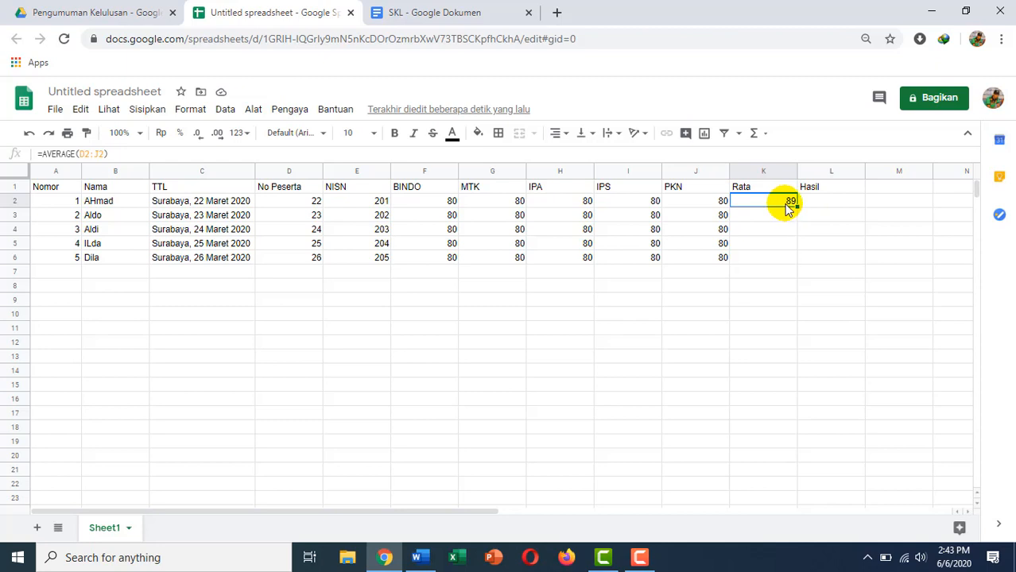
double_click(786, 203)
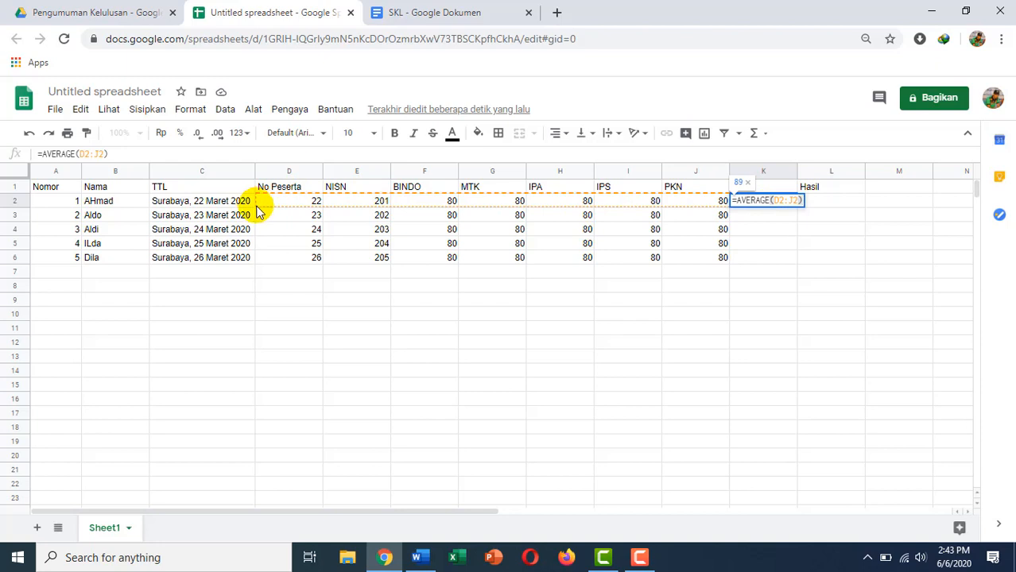
left_click_drag(250, 203, 374, 204)
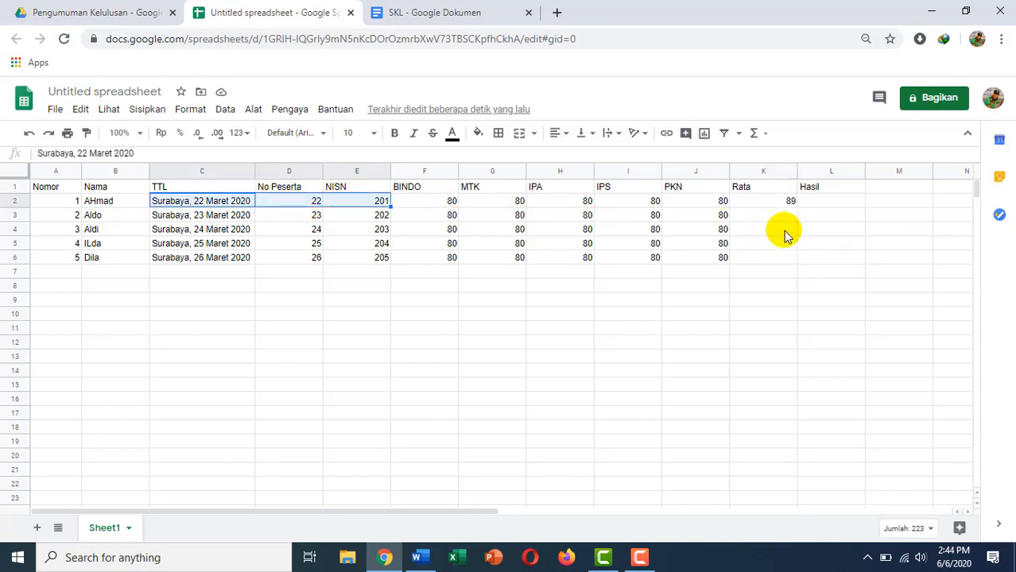
left_click(777, 203)
key("Delete")
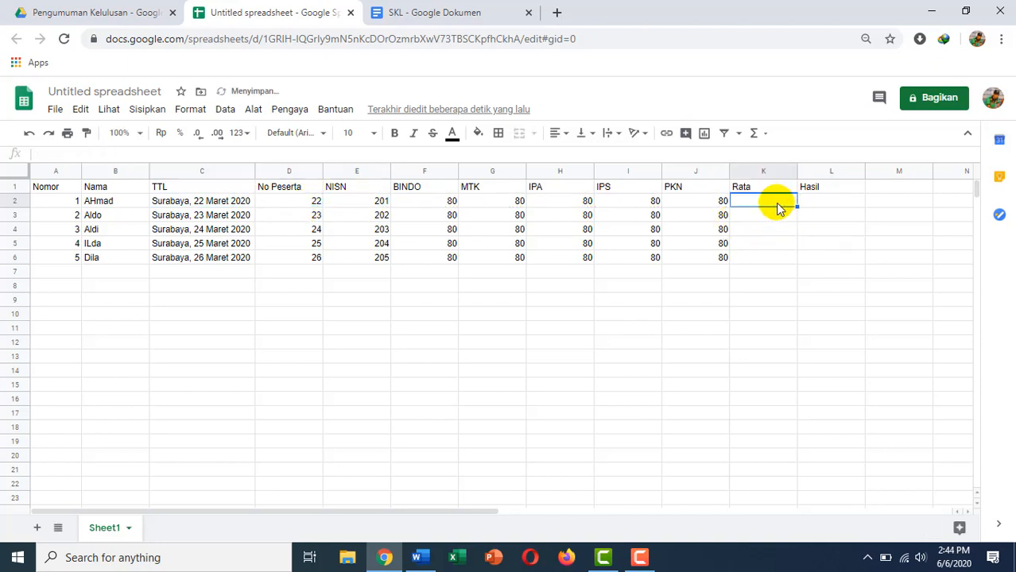
left_click(773, 219)
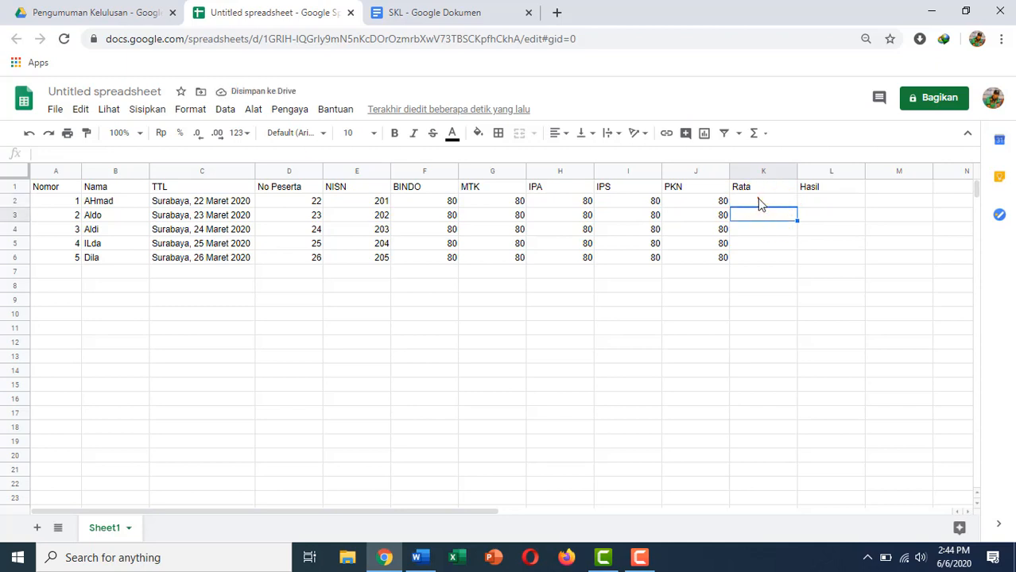
Enter =AVERAGE(F2:J2) in K2 and fill it down through K6.
left_click(759, 201)
type("=av")
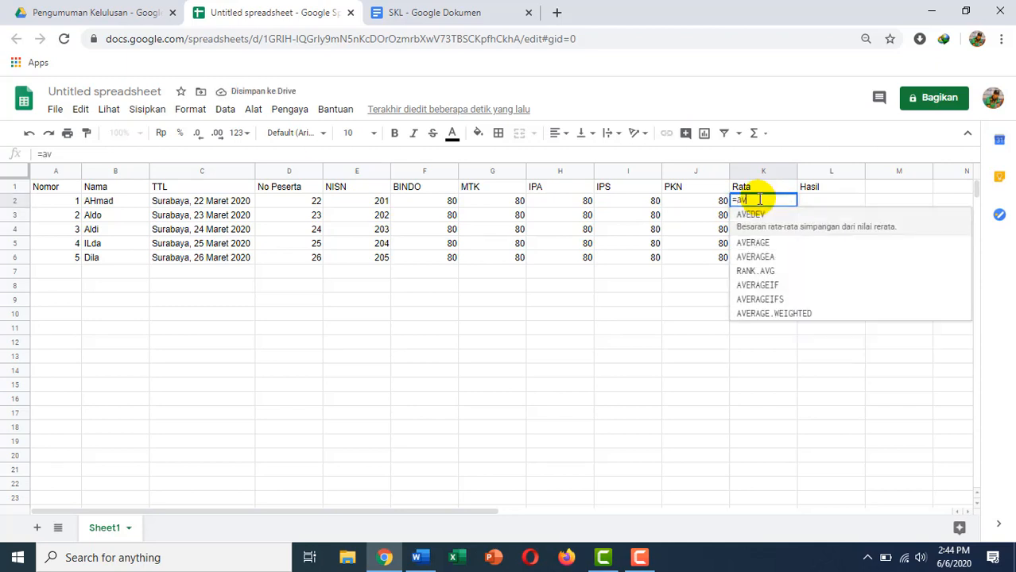
type("er")
key("Tab")
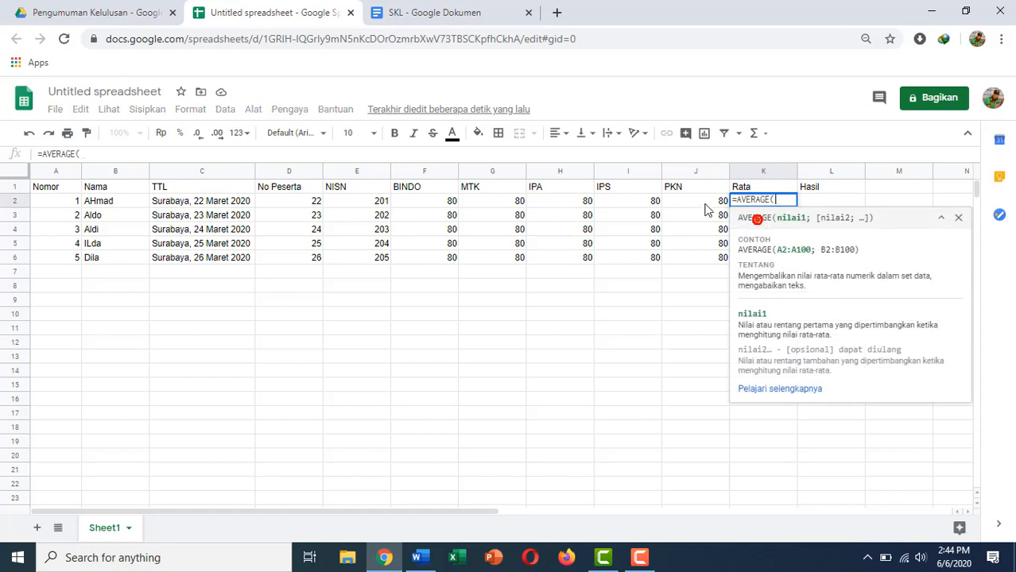
left_click(420, 201)
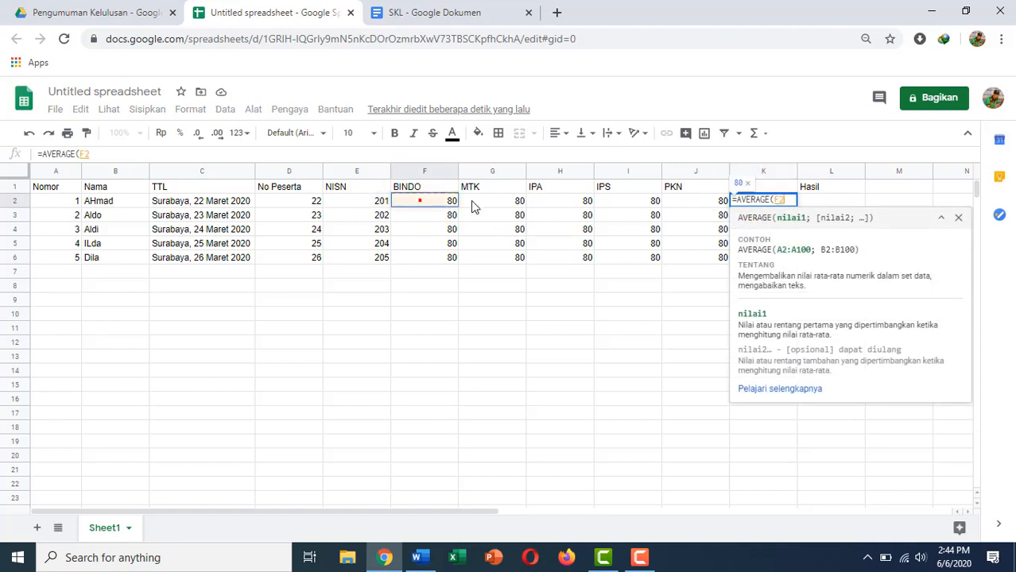
left_click_drag(472, 207, 684, 210)
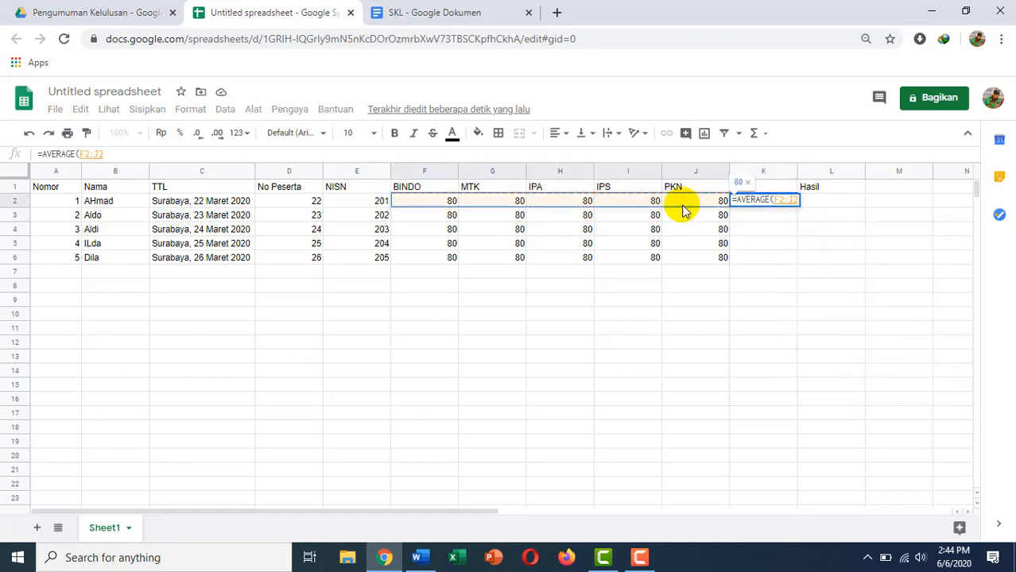
key("Return")
left_click(763, 201)
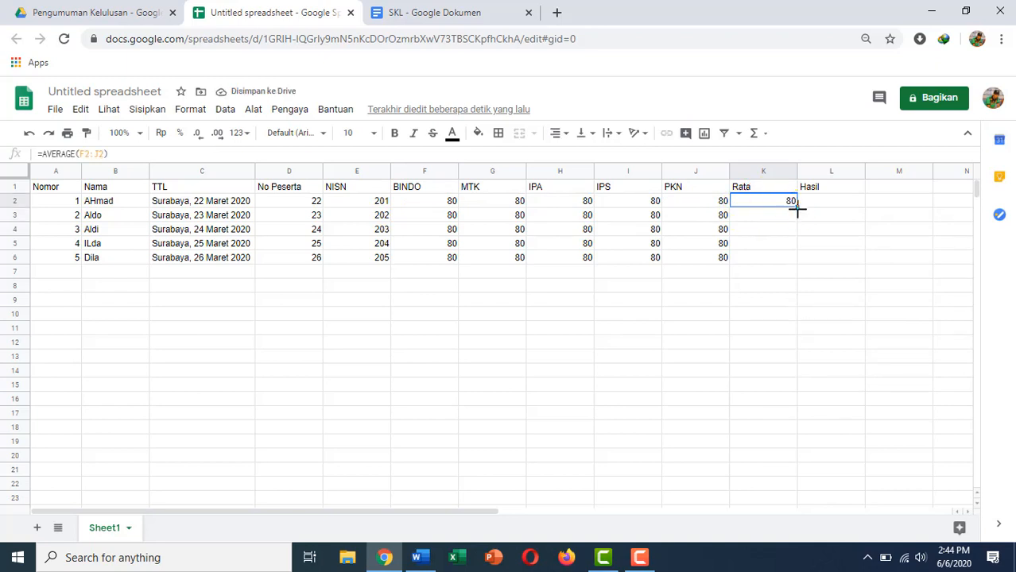
left_click_drag(796, 208, 795, 275)
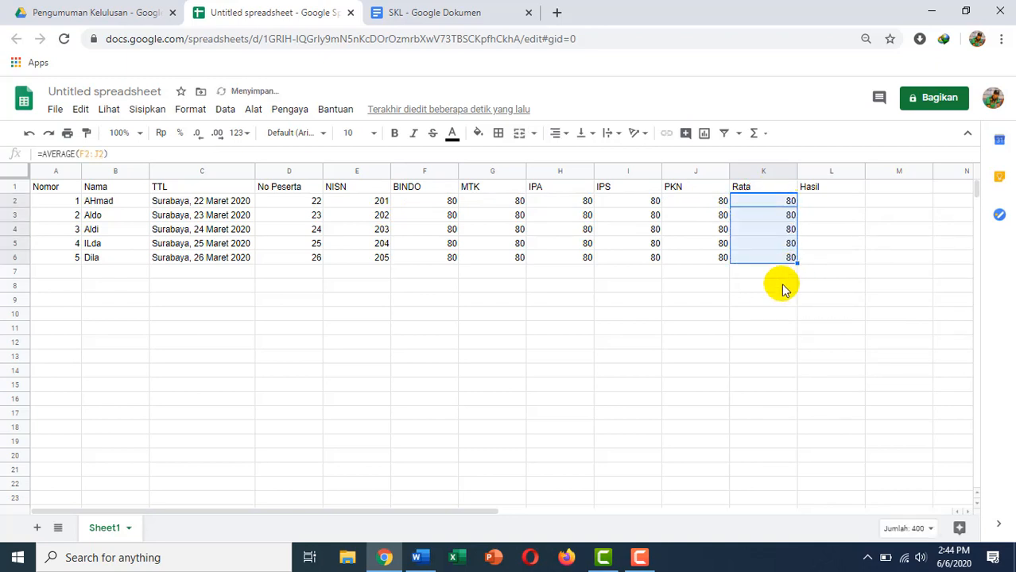
left_click(823, 223)
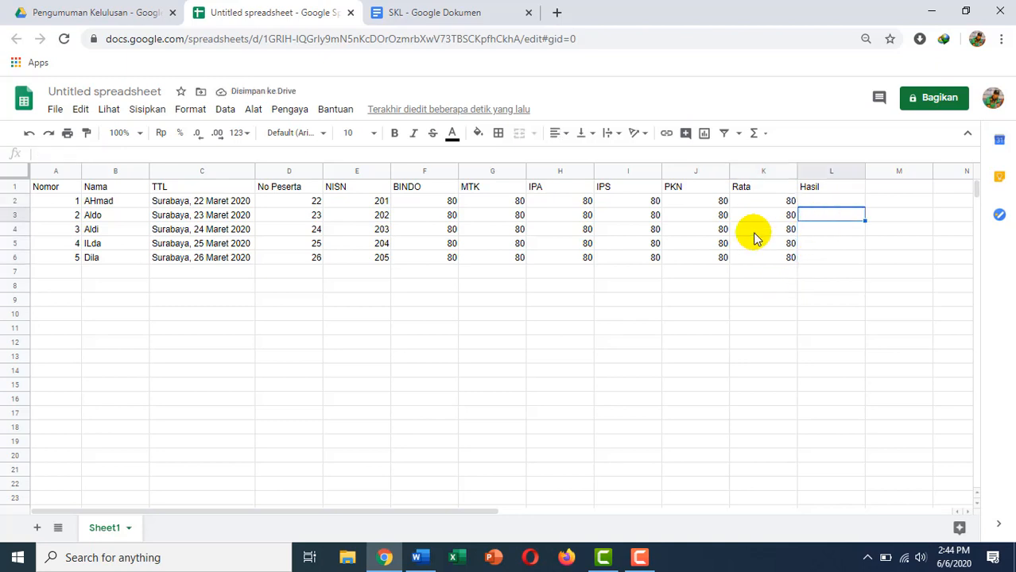
Change the scores to 90 in G3, 88 in H4, 67 in F5 and 83 in I6.
left_click(516, 222)
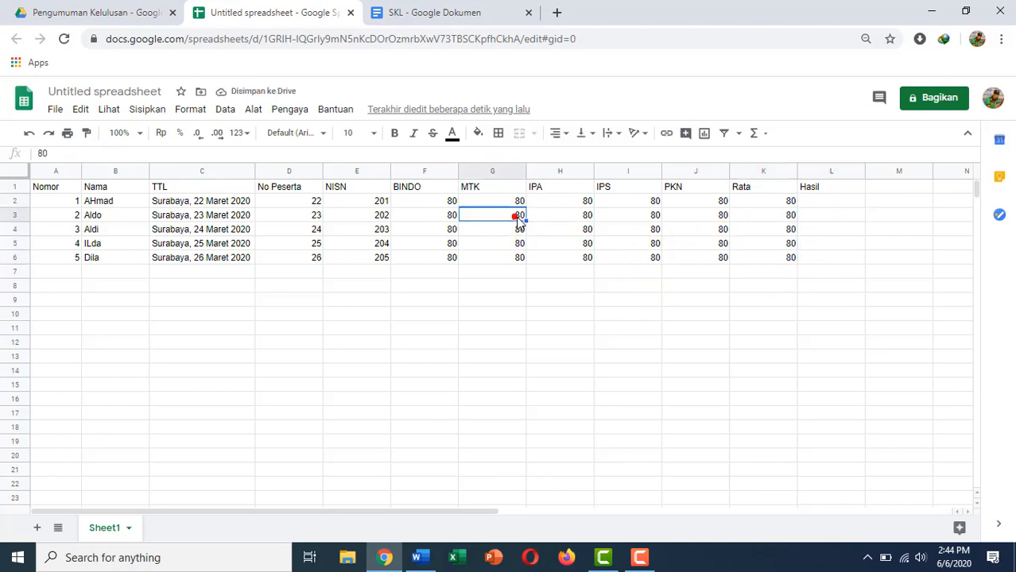
type("90")
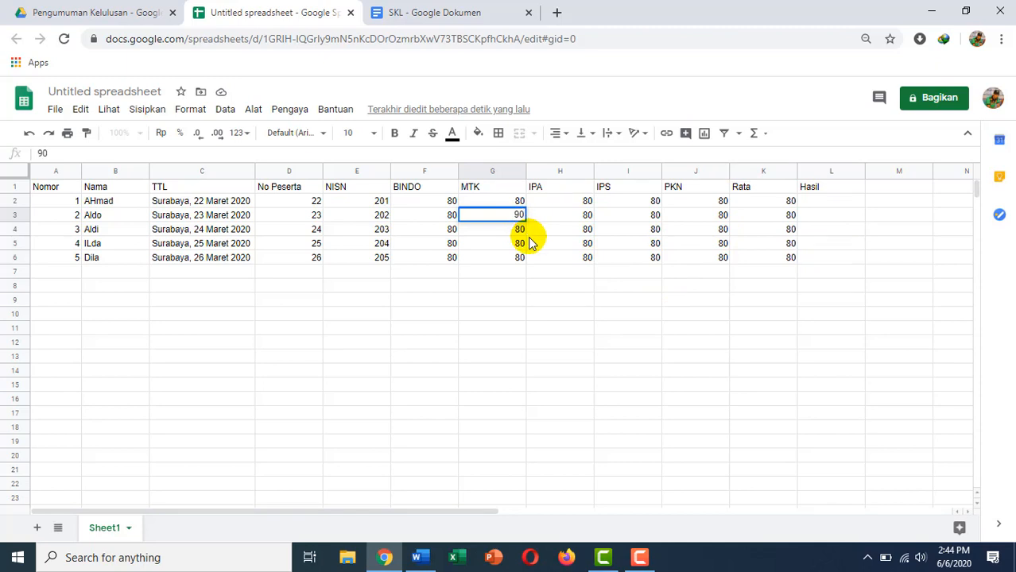
key("Return")
left_click(575, 225)
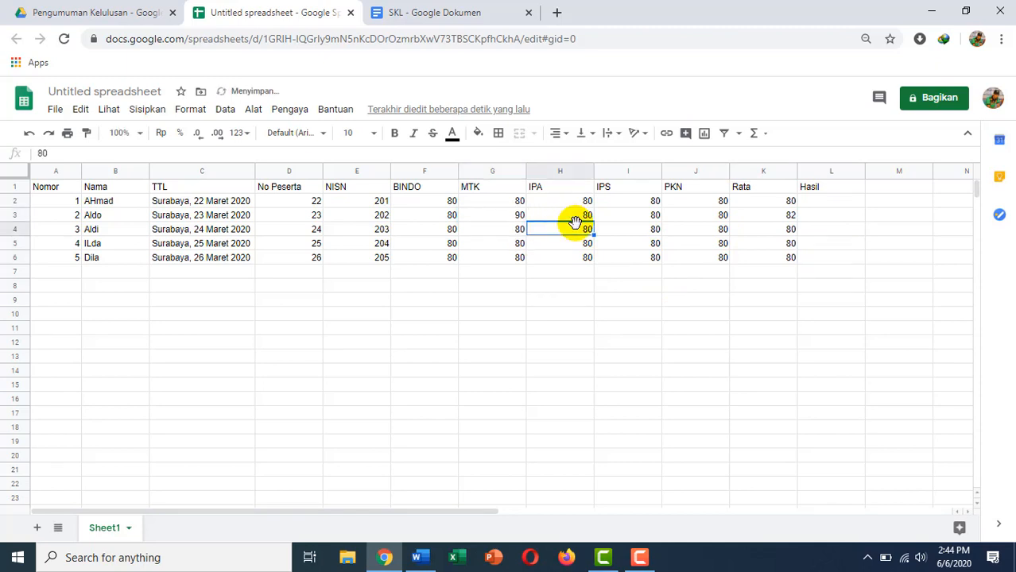
type("88")
left_click(447, 250)
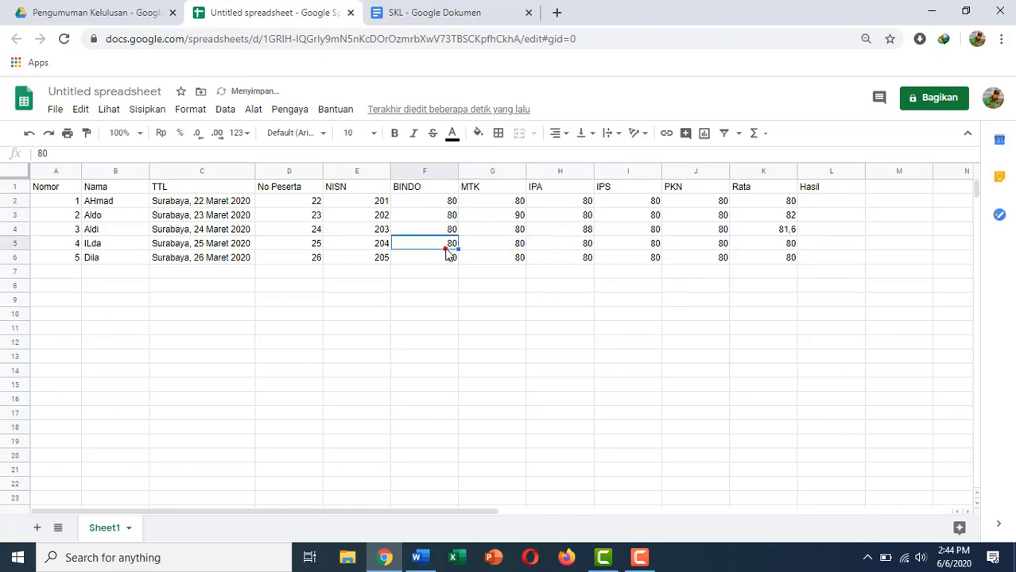
type("67")
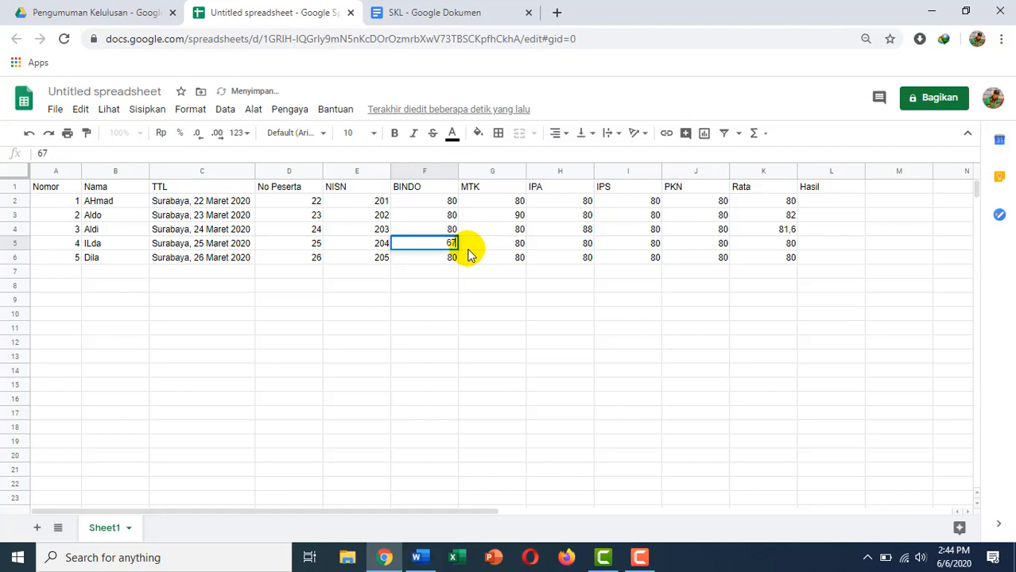
left_click(632, 260)
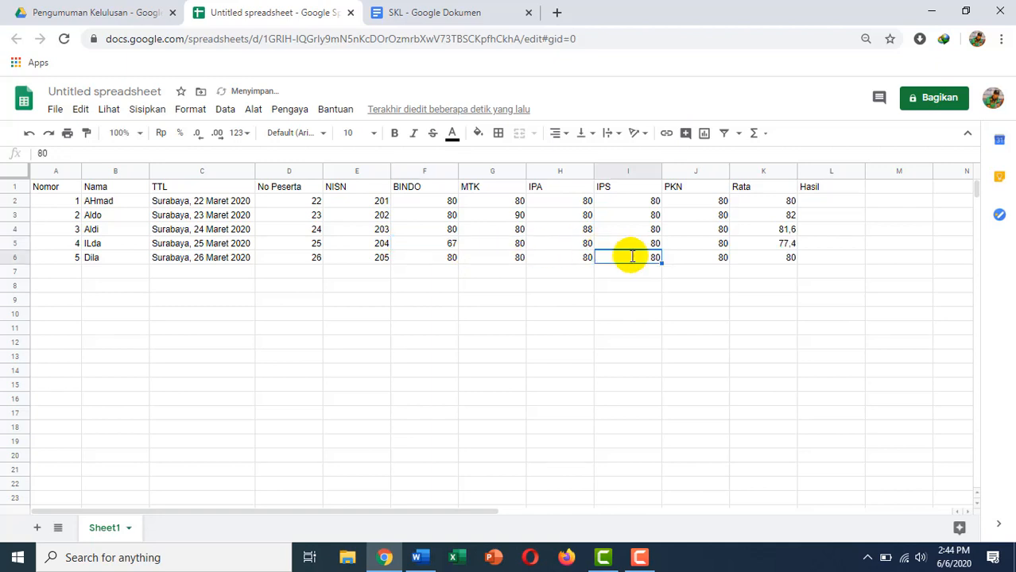
type("8")
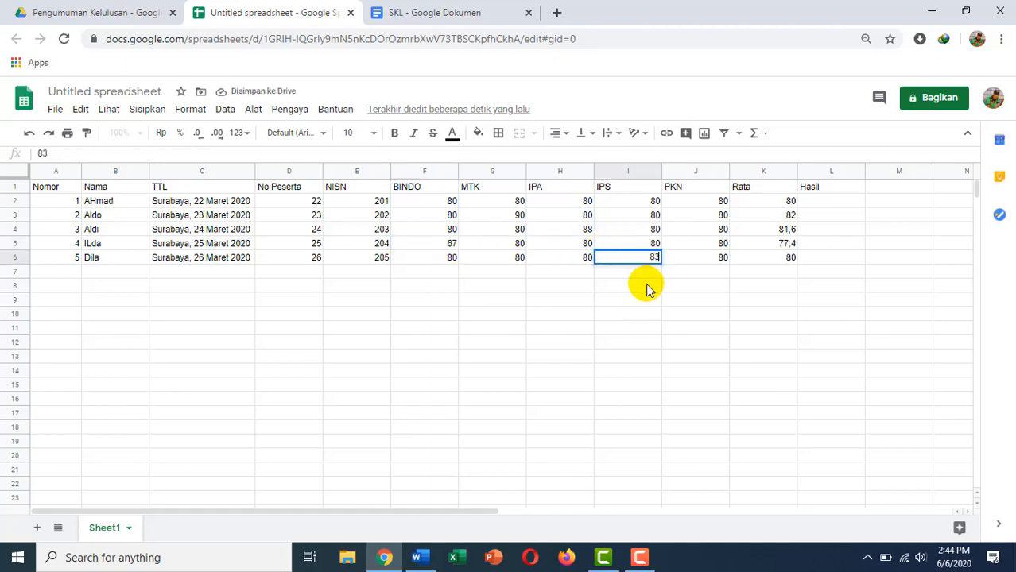
left_click(651, 286)
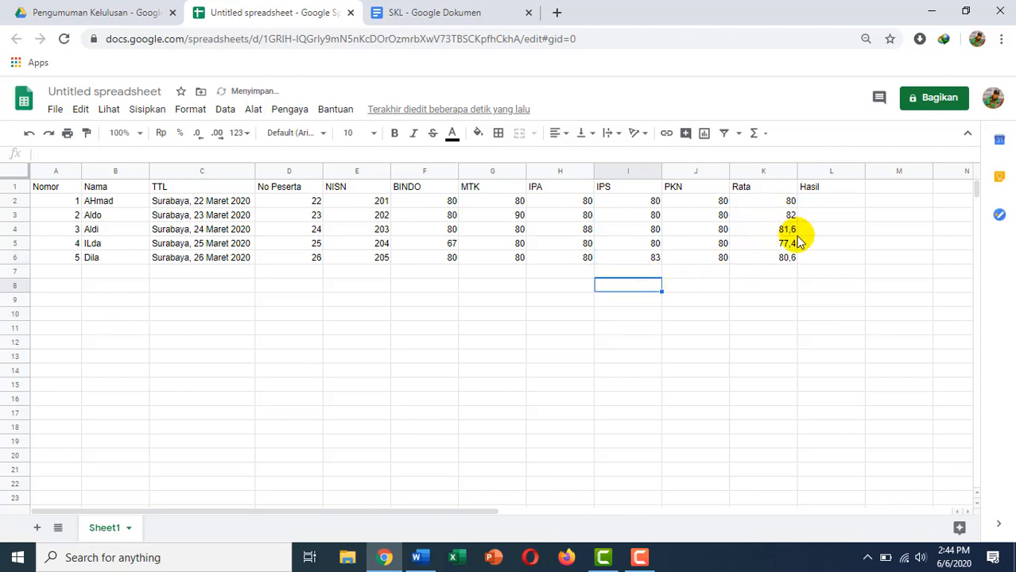
left_click(819, 207)
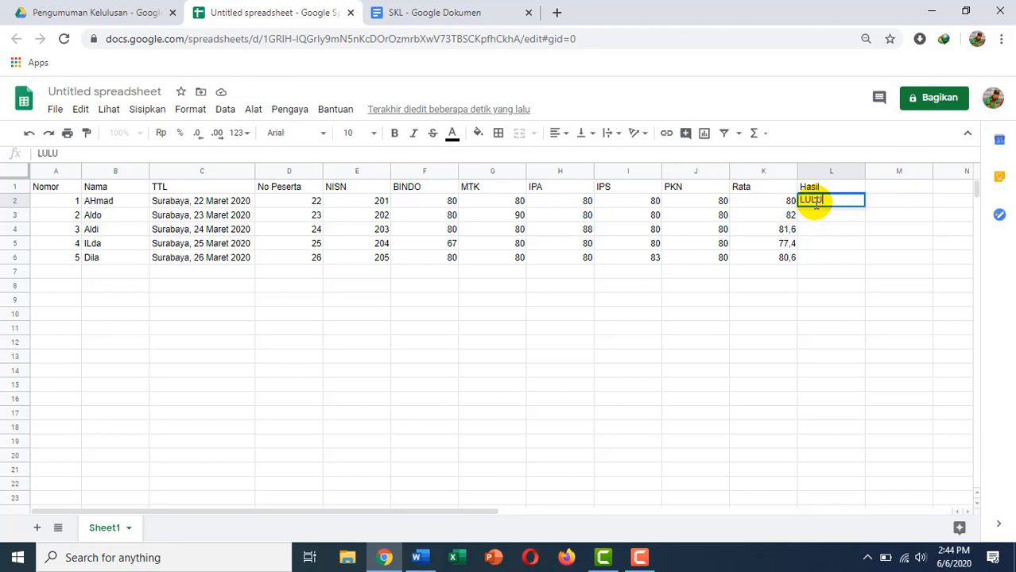
Enter LULUS in L2 and fill it down to L6.
key("Return")
left_click(815, 205)
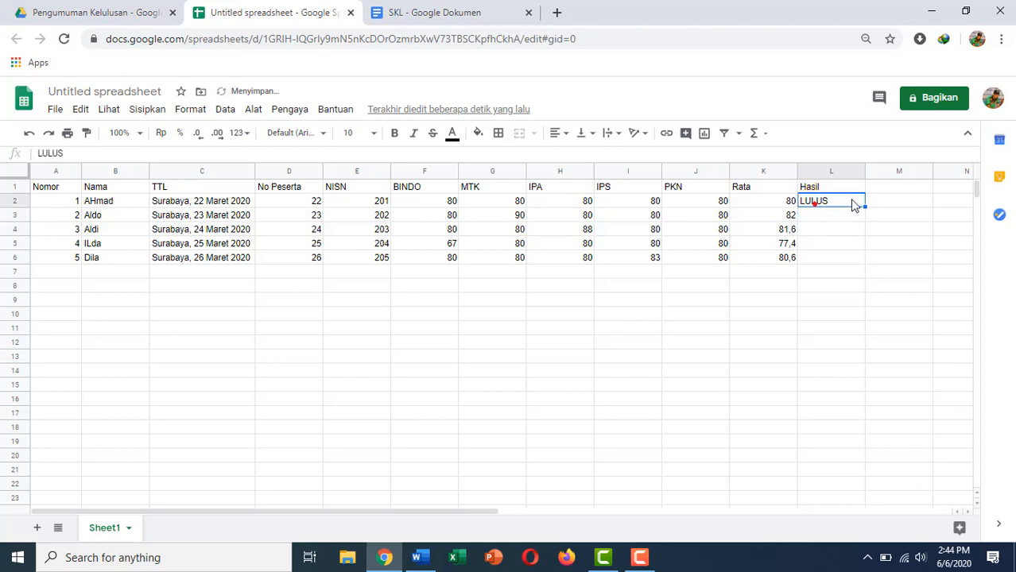
left_click_drag(867, 204, 869, 259)
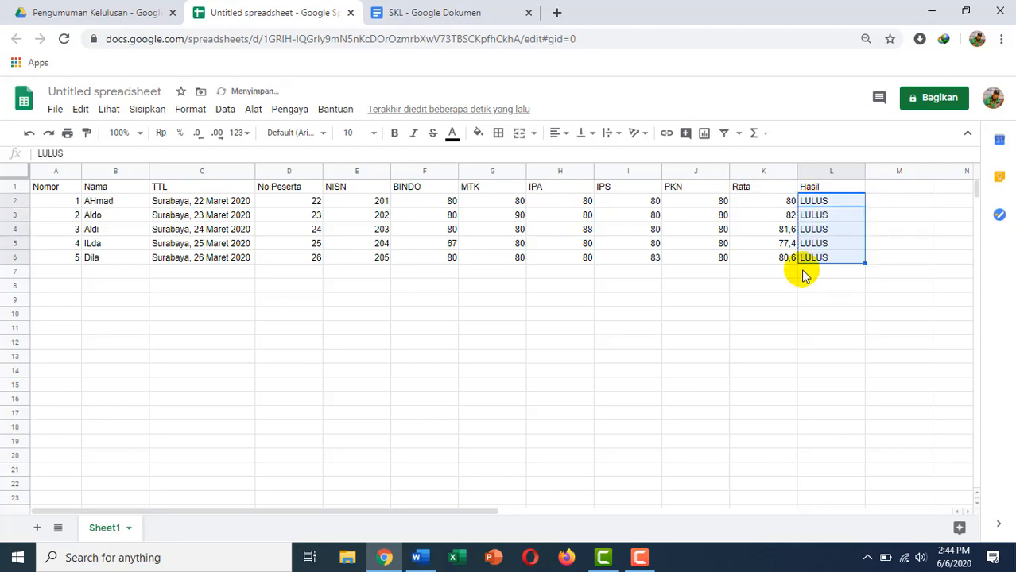
left_click(756, 284)
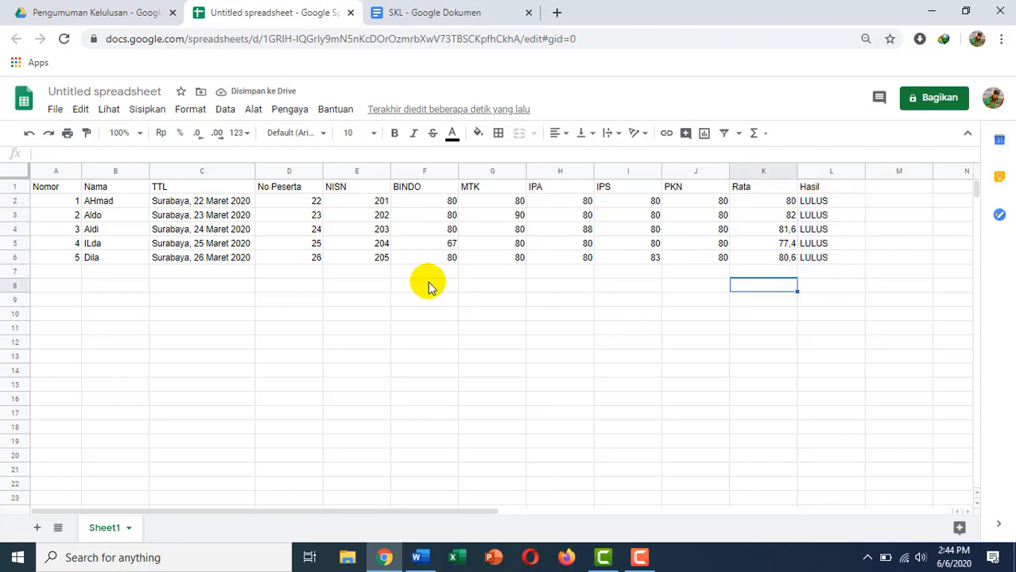
left_click(838, 245)
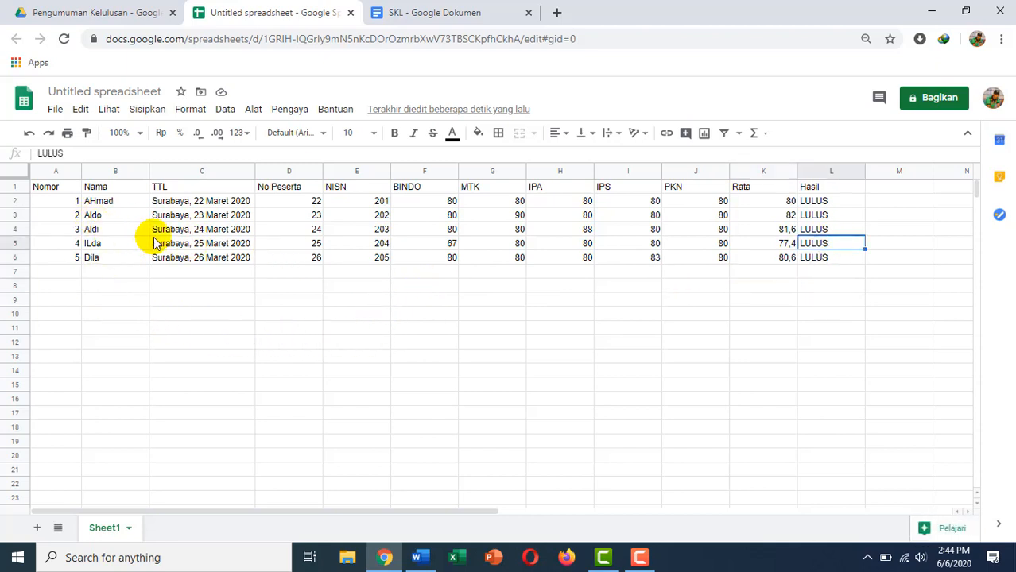
left_click(57, 171)
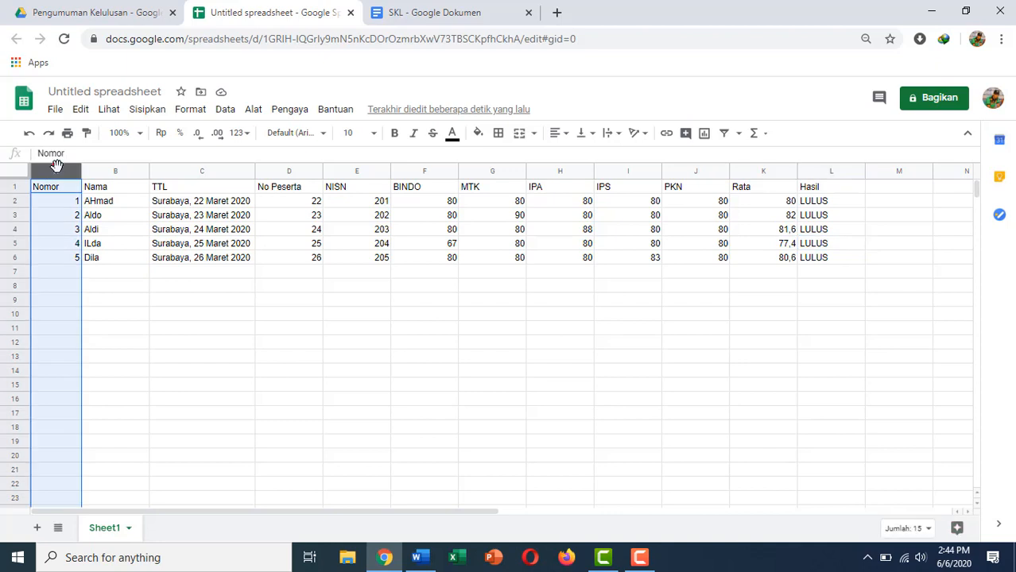
Insert a blank column before Nomor and head it Email in A1.
right_click(58, 171)
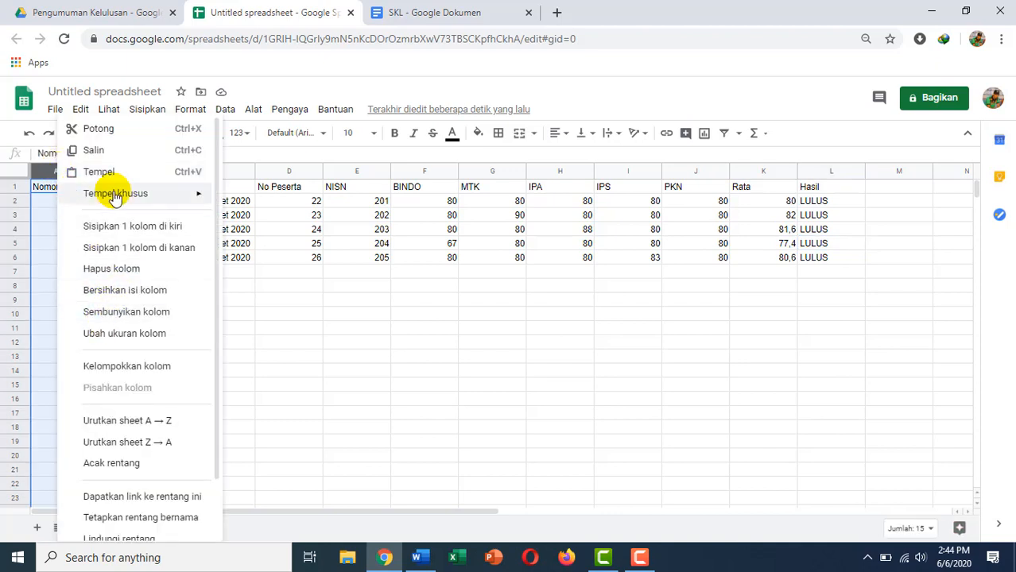
left_click(112, 228)
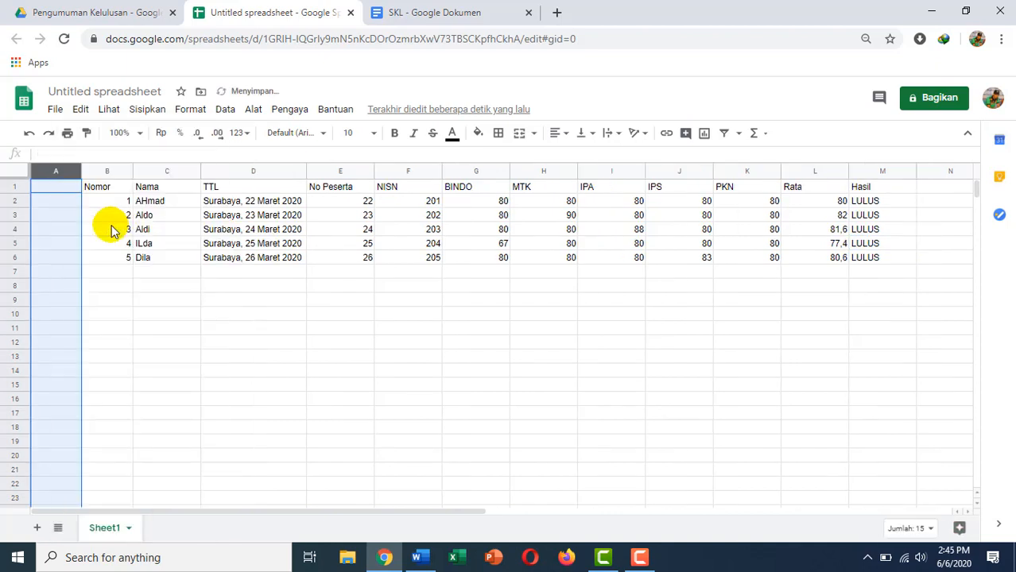
left_click(60, 188)
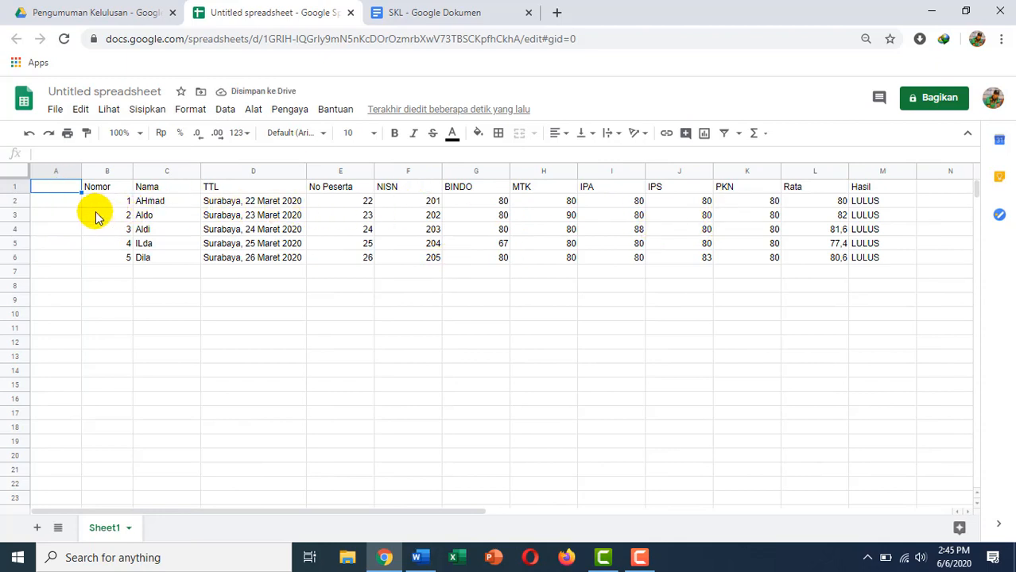
left_click(55, 201)
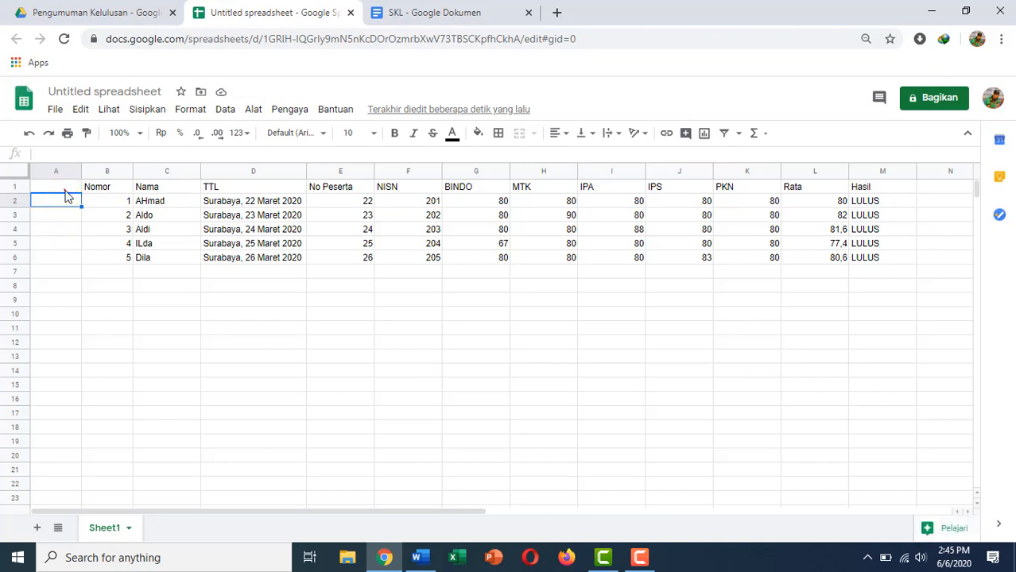
left_click(65, 190)
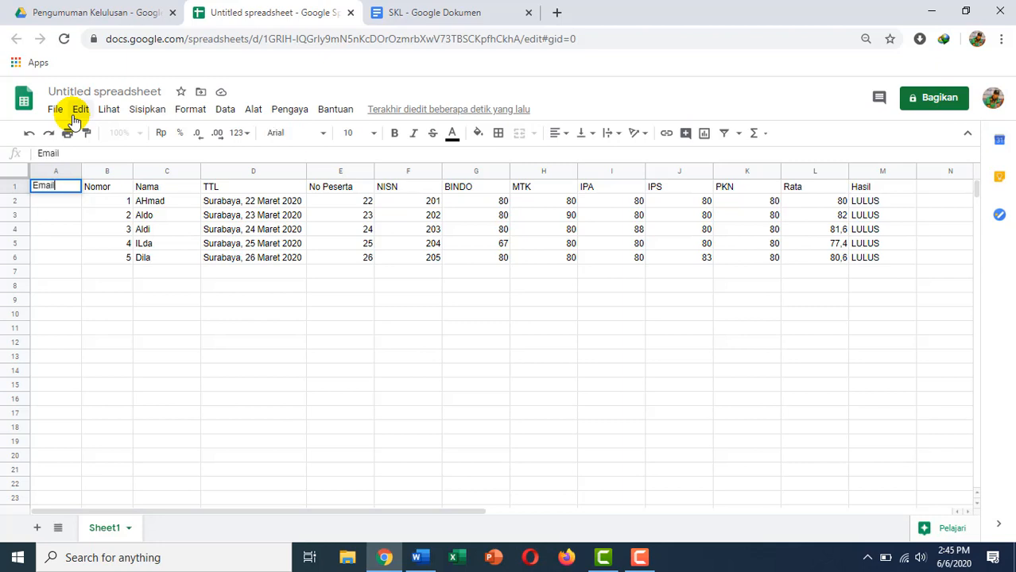
key("Return")
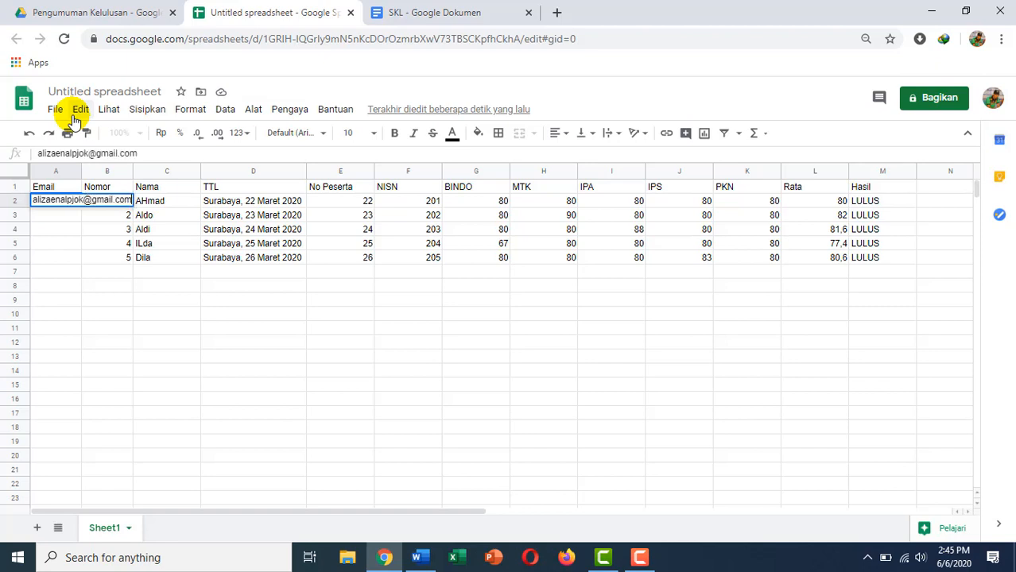
Enter the first two students' e-mail addresses and widen column A to show them.
key("Return")
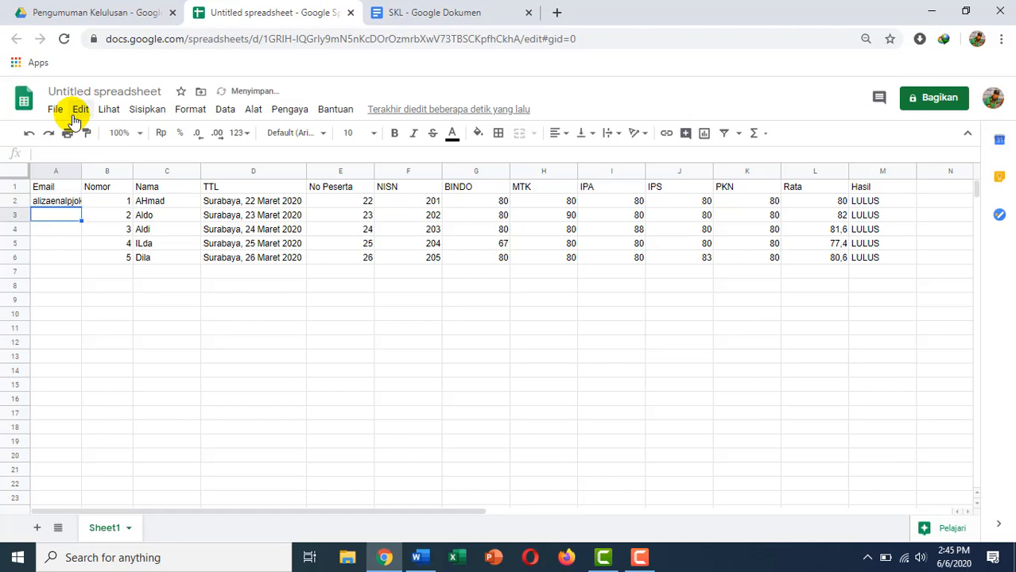
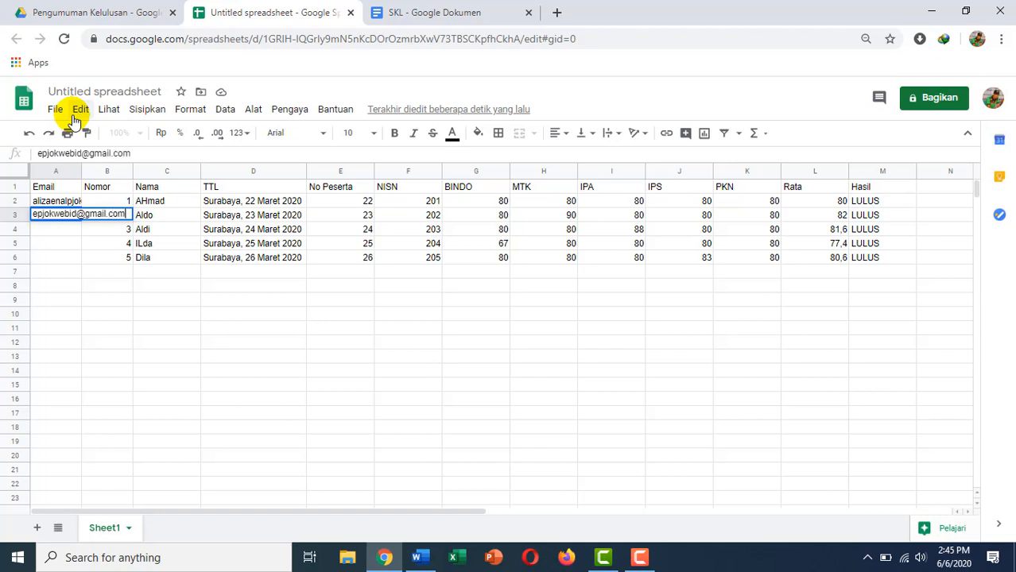
key("Return")
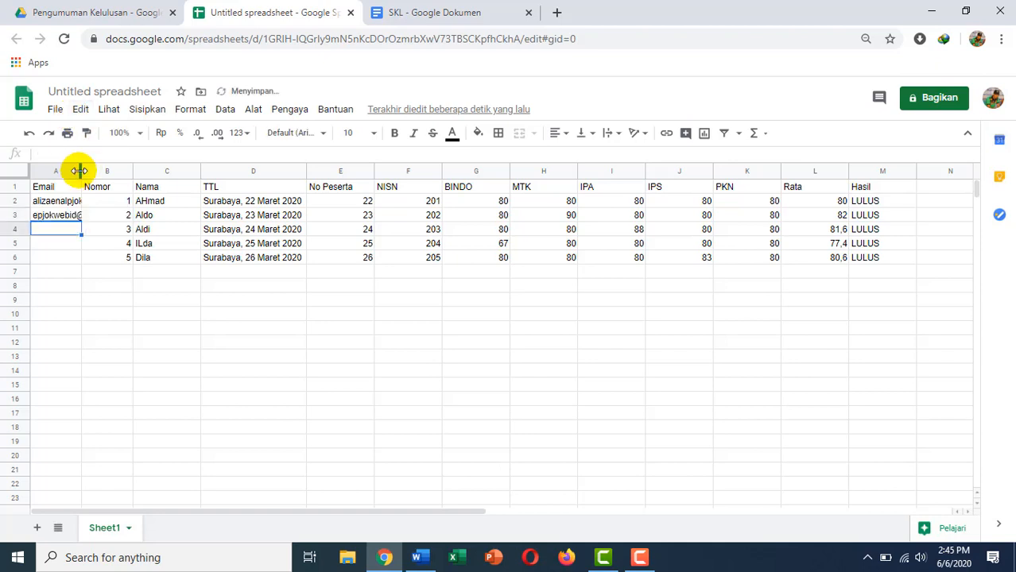
left_click_drag(80, 171, 140, 175)
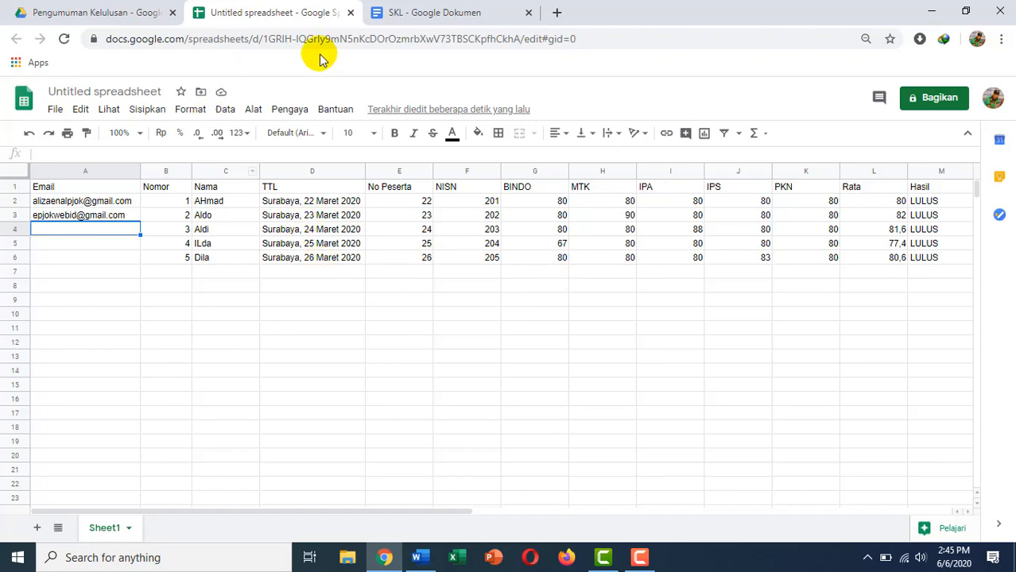
Scroll through the SKL letter document to review its placeholders.
left_click(424, 13)
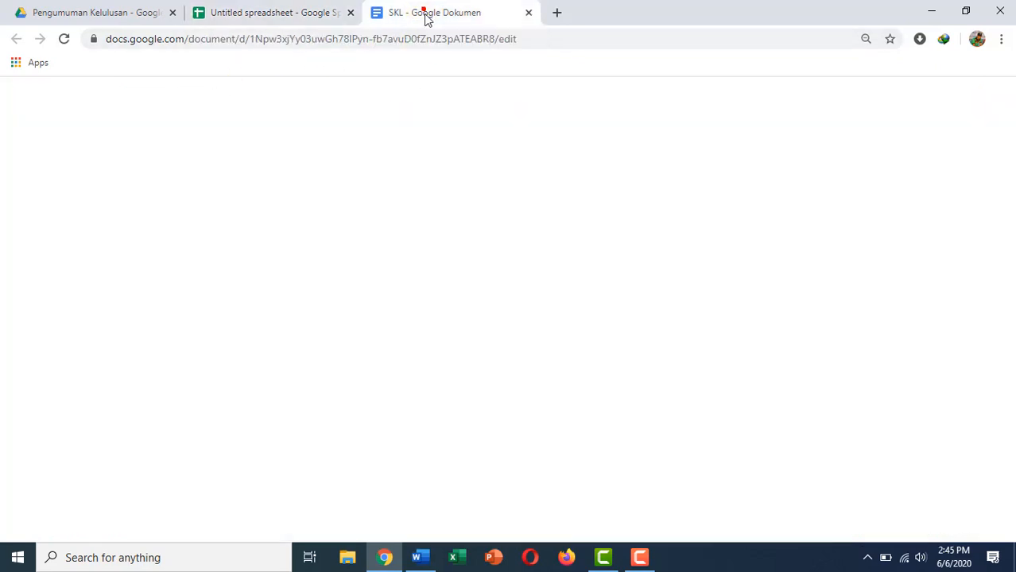
scroll(480, 321, "down", 1)
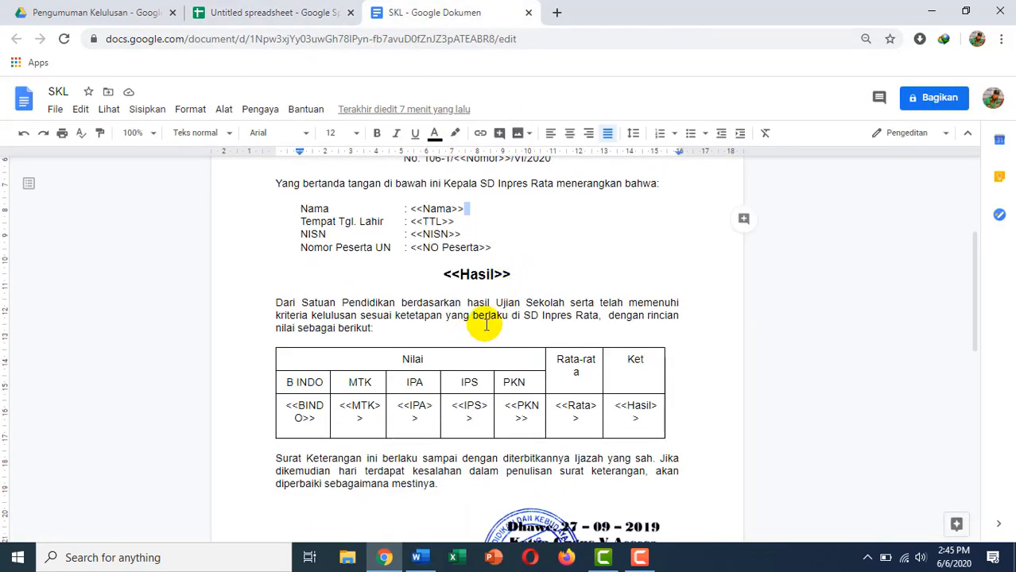
scroll(522, 270, "up", 2)
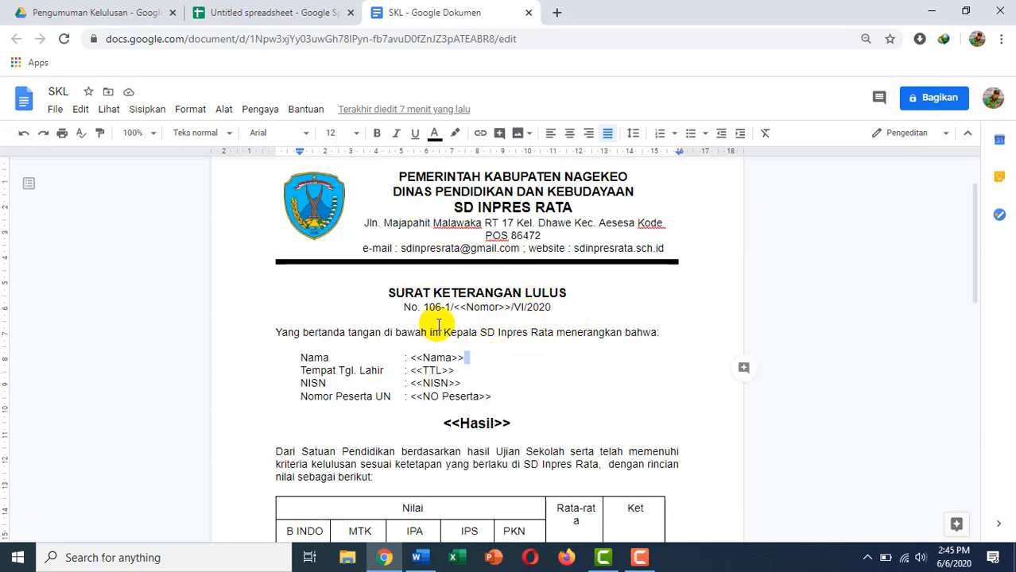
scroll(423, 362, "down", 1)
scroll(424, 357, "down", 2)
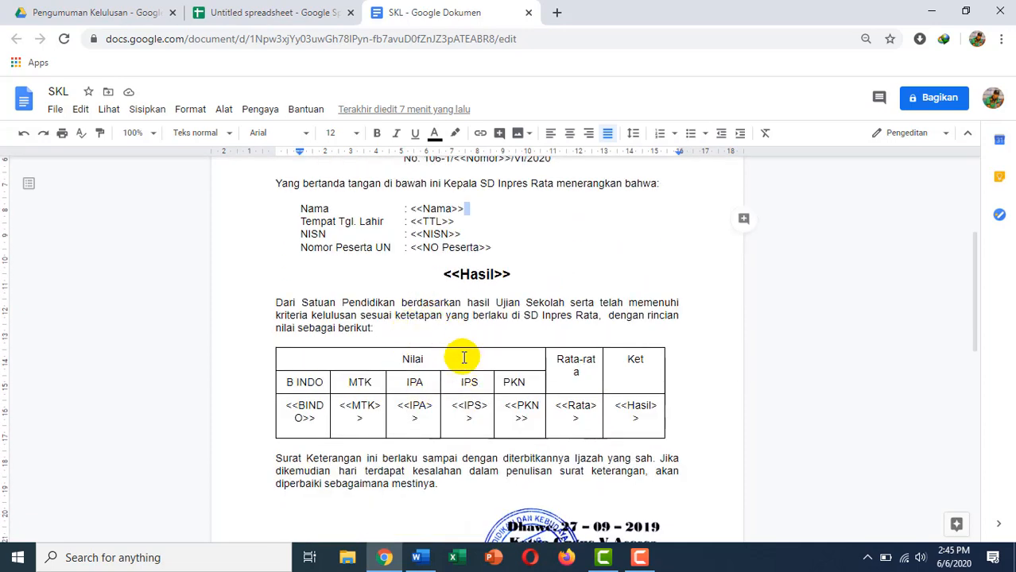
scroll(477, 342, "down", 1)
scroll(440, 342, "up", 4)
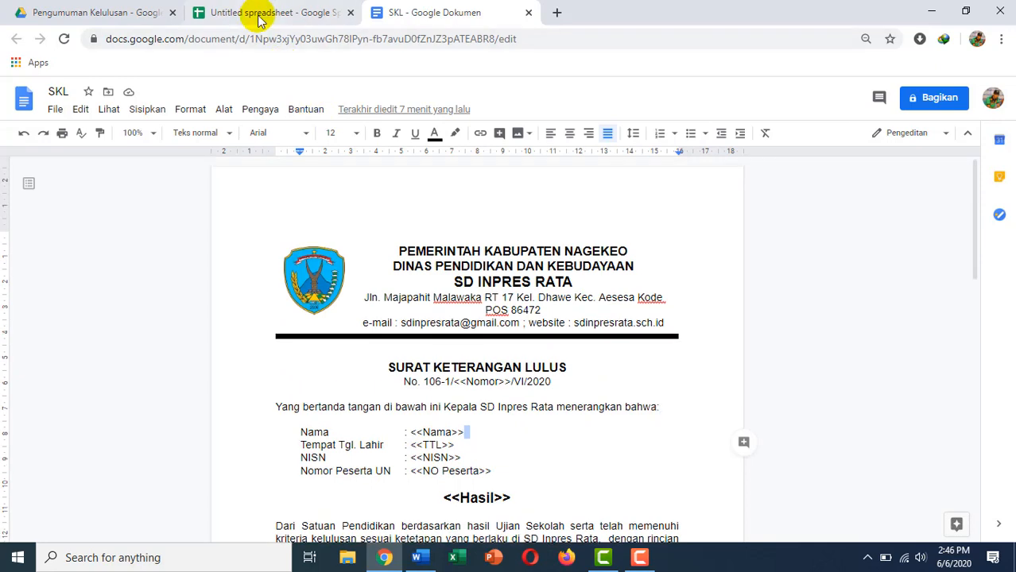
Rename the untitled spreadsheet to Data SKL.
left_click(256, 14)
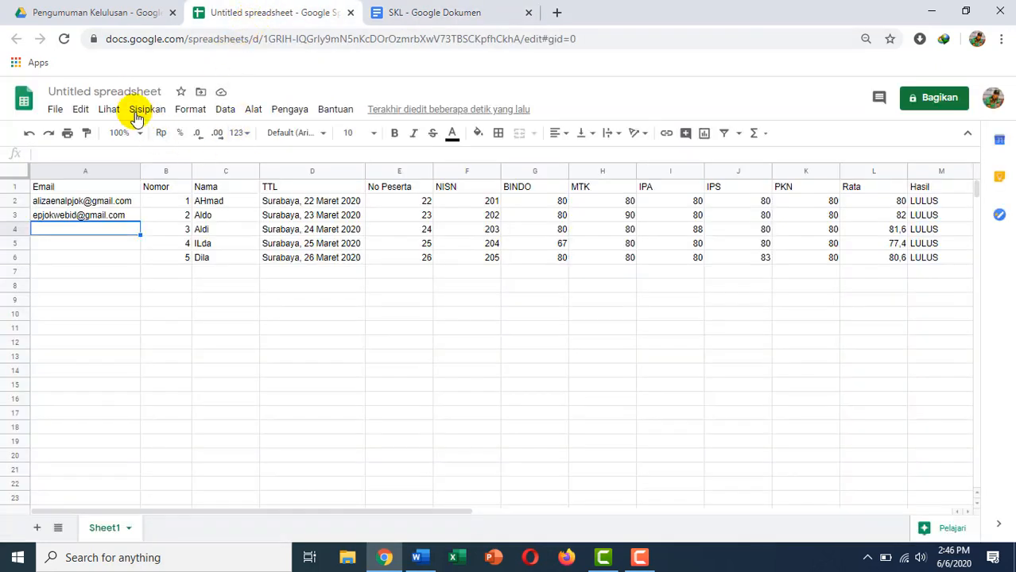
left_click(134, 92)
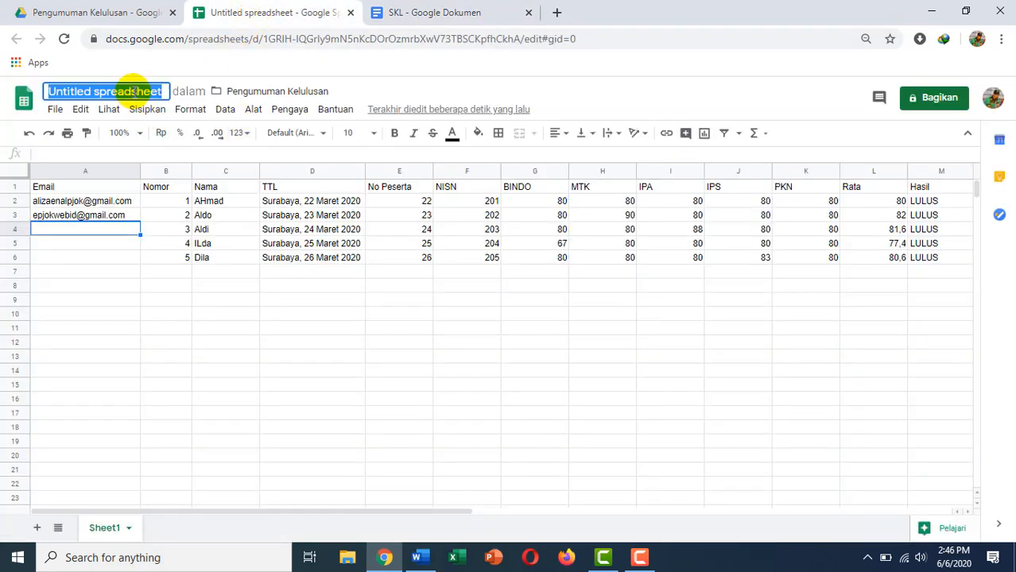
type("Data ")
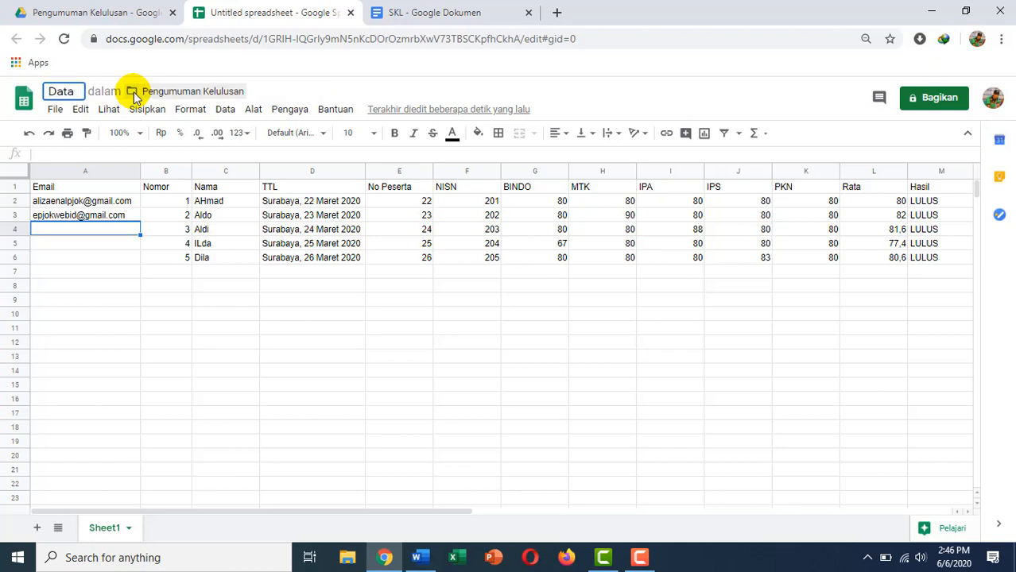
type("SKL")
key("Return")
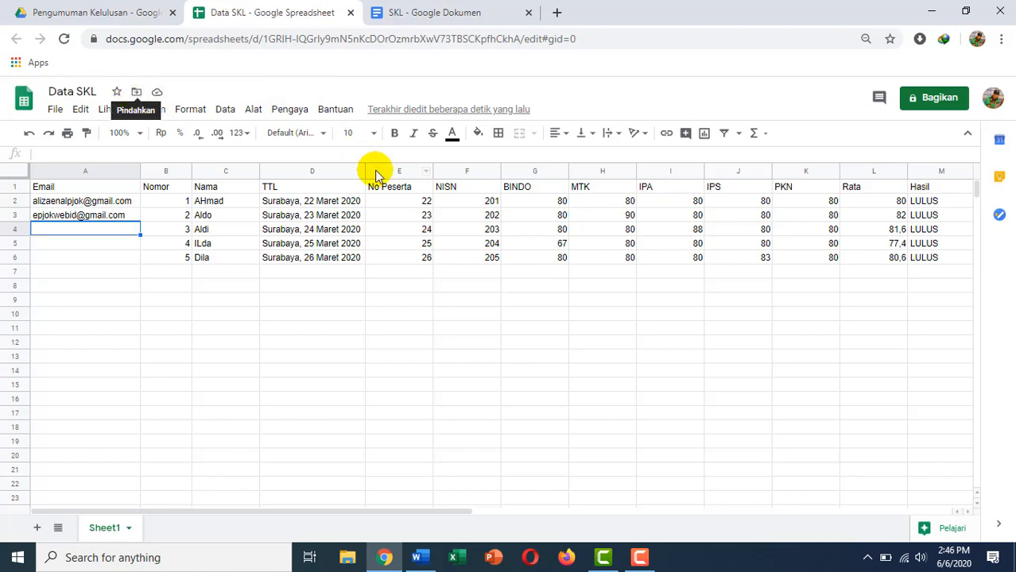
left_click(290, 113)
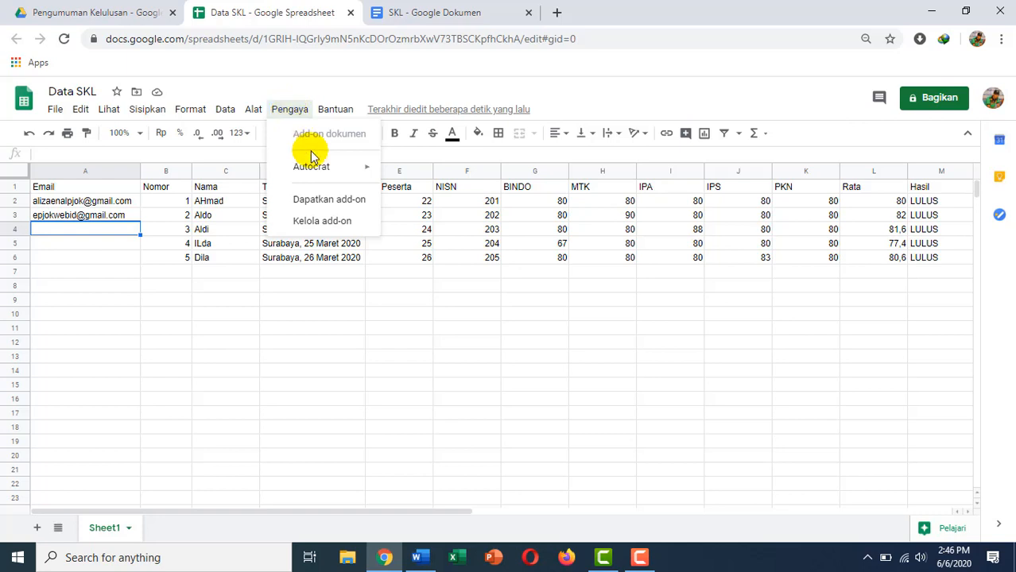
mouse_move(321, 173)
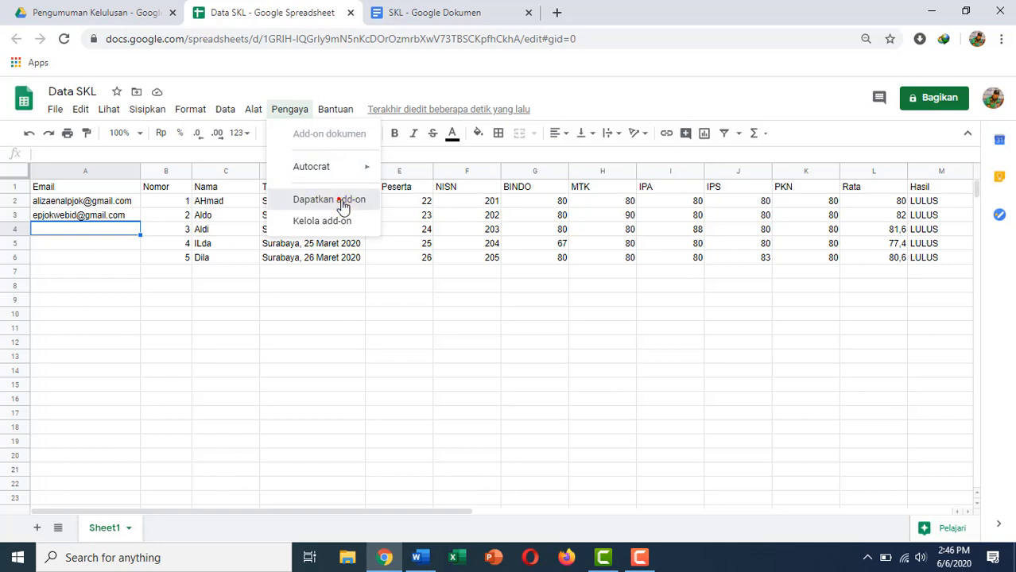
left_click(341, 200)
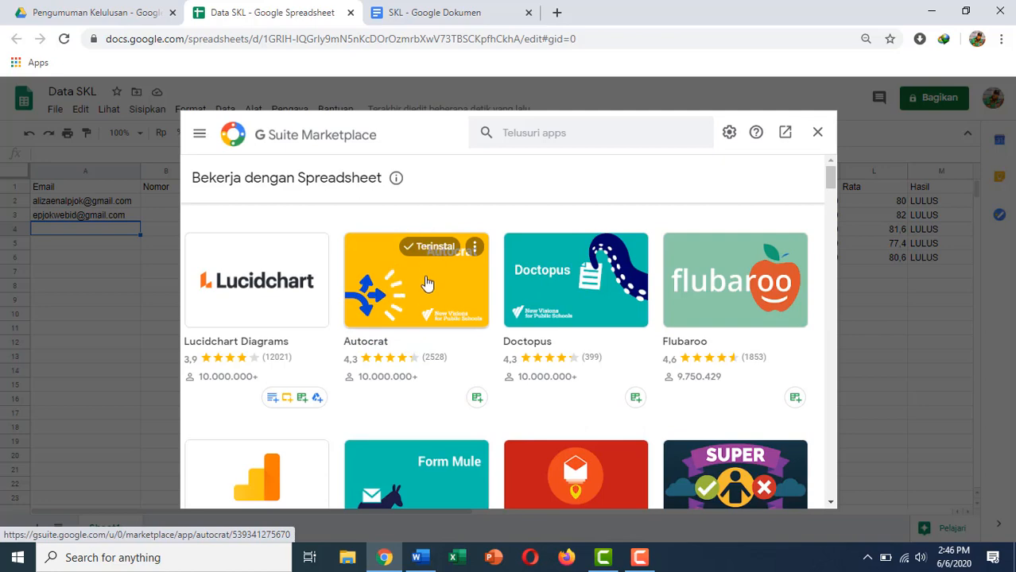
left_click(817, 132)
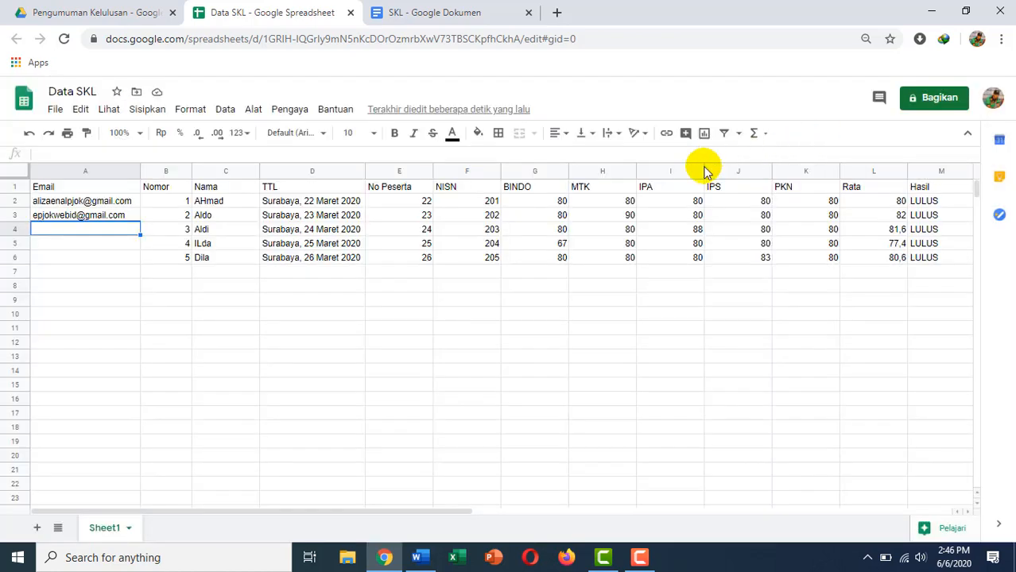
Select columns N to AA and delete them, leaving Hasil in column M last.
left_click(299, 110)
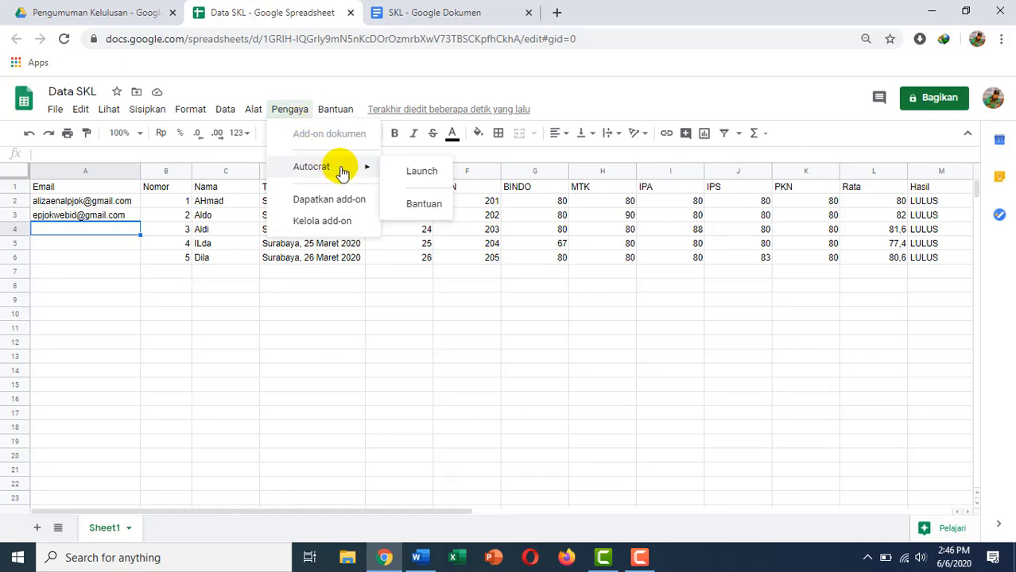
left_click(579, 232)
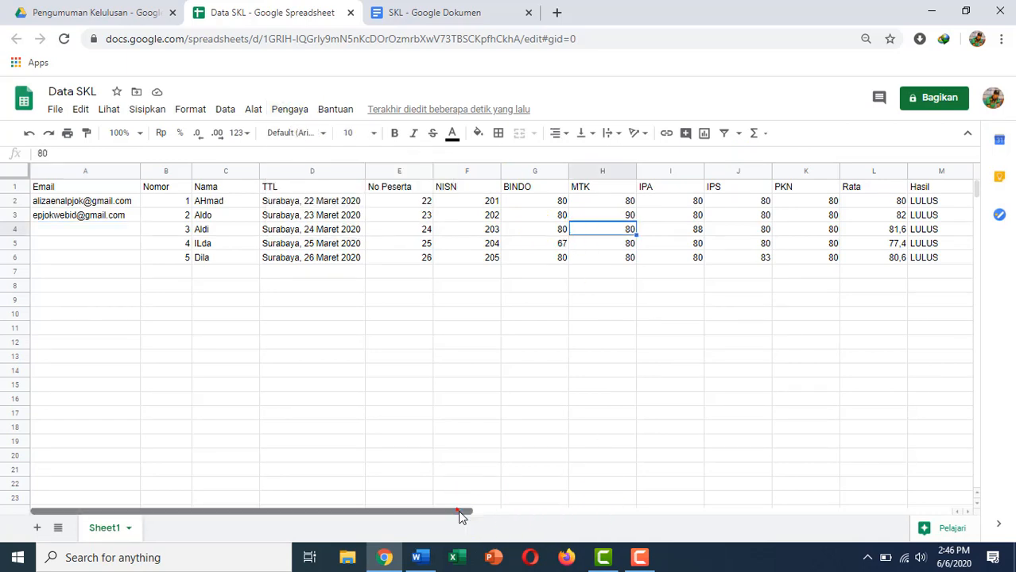
left_click_drag(458, 512, 677, 511)
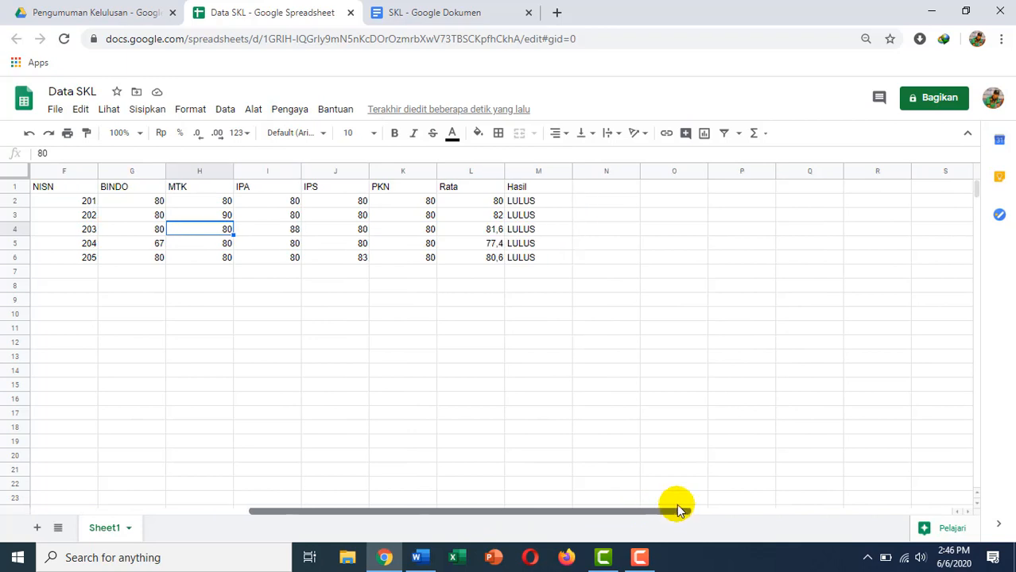
left_click(601, 171)
left_click_drag(602, 170, 864, 178)
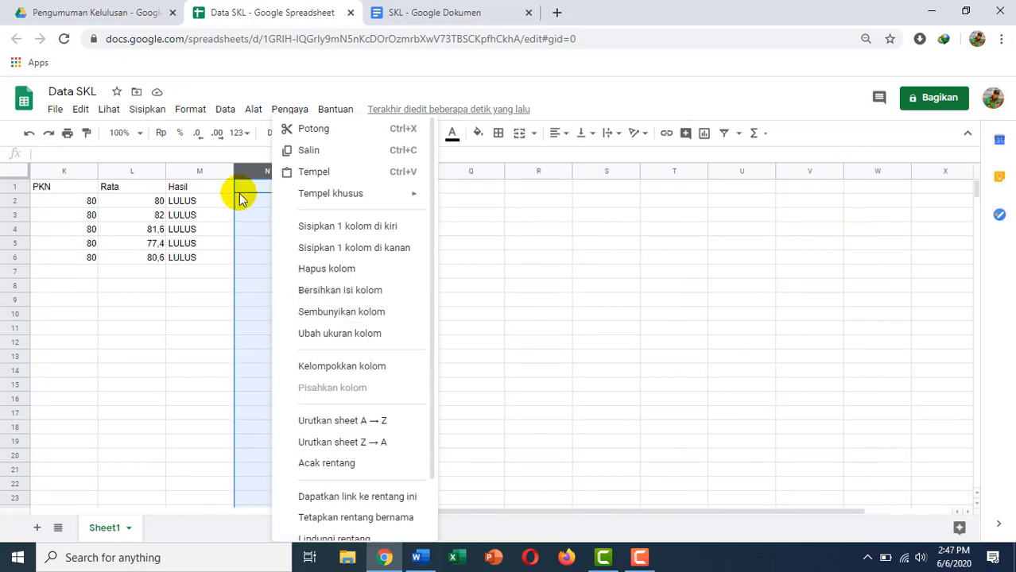
left_click(252, 170)
key("shift+Right")
key("shift+Right")
key("shift+Right")
key("shift+Right")
key("shift+Right")
key("shift+Right")
key("shift+Right")
key("shift+Right")
key("shift+Right")
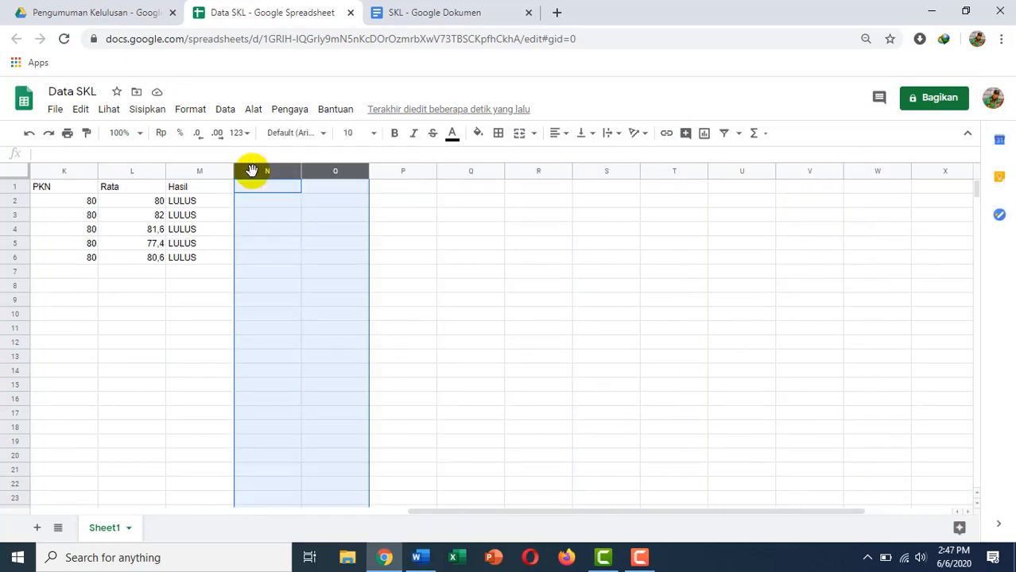
key("shift+Right")
key("shift+Right")
key("shift+Right")
key("shift+Right")
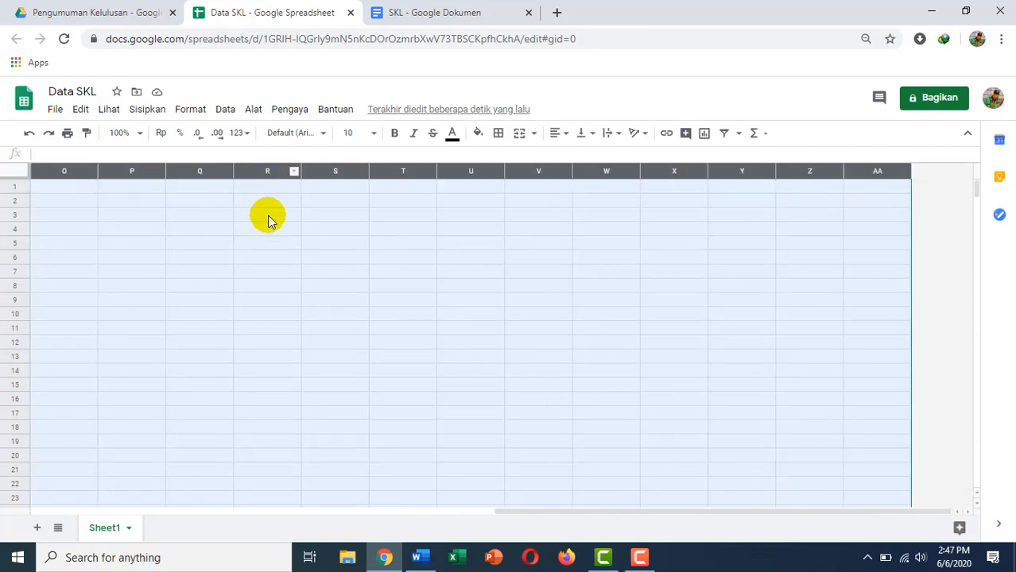
right_click(275, 225)
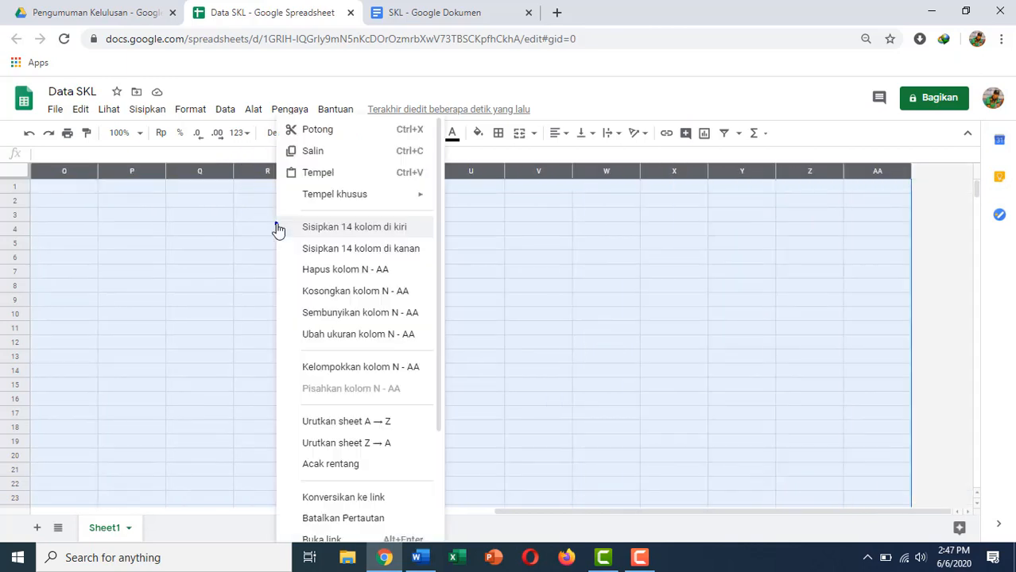
left_click(345, 271)
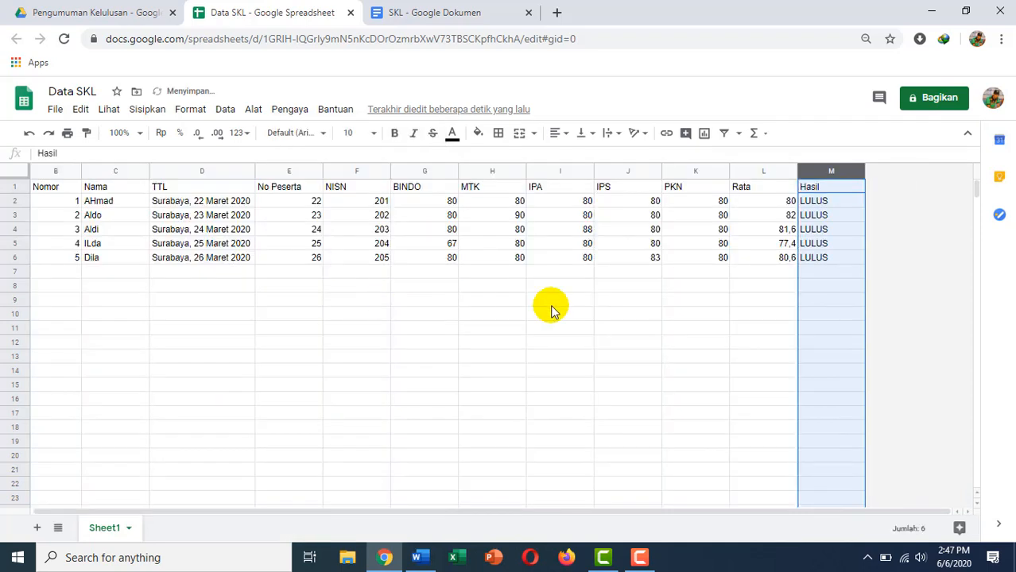
left_click(734, 328)
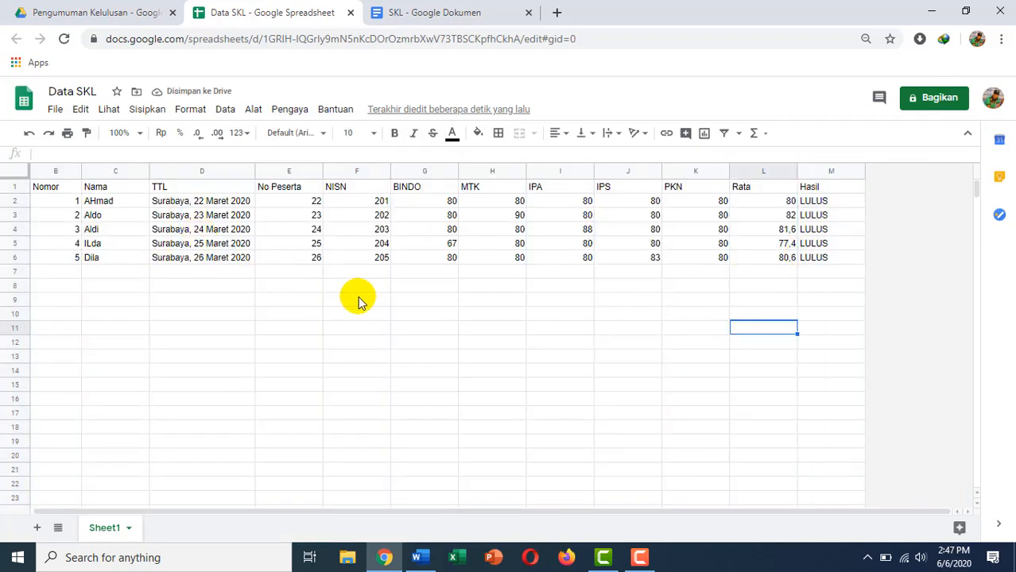
Launch Autocrat from the Pengaya add-ons menu.
left_click(288, 110)
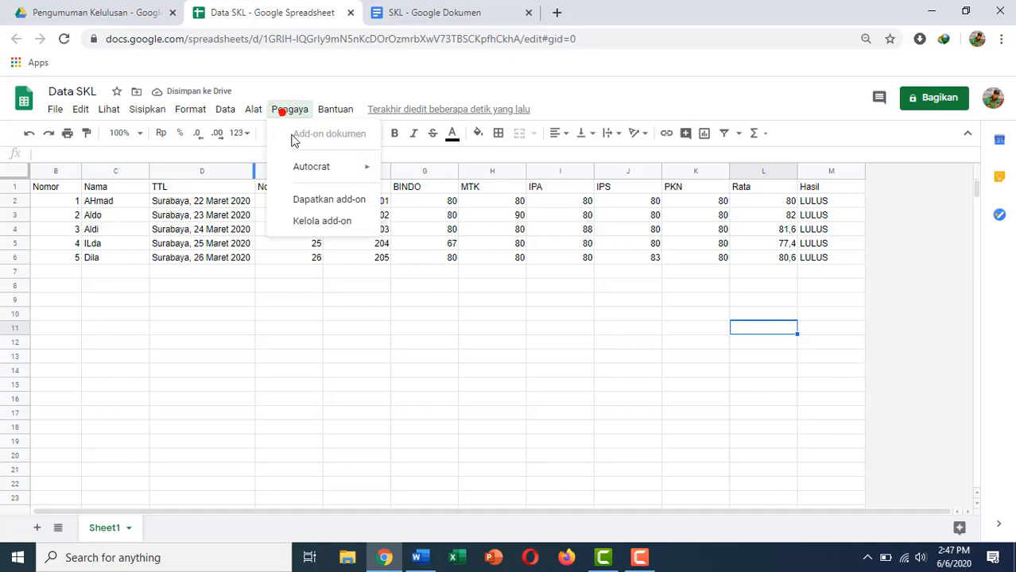
mouse_move(311, 176)
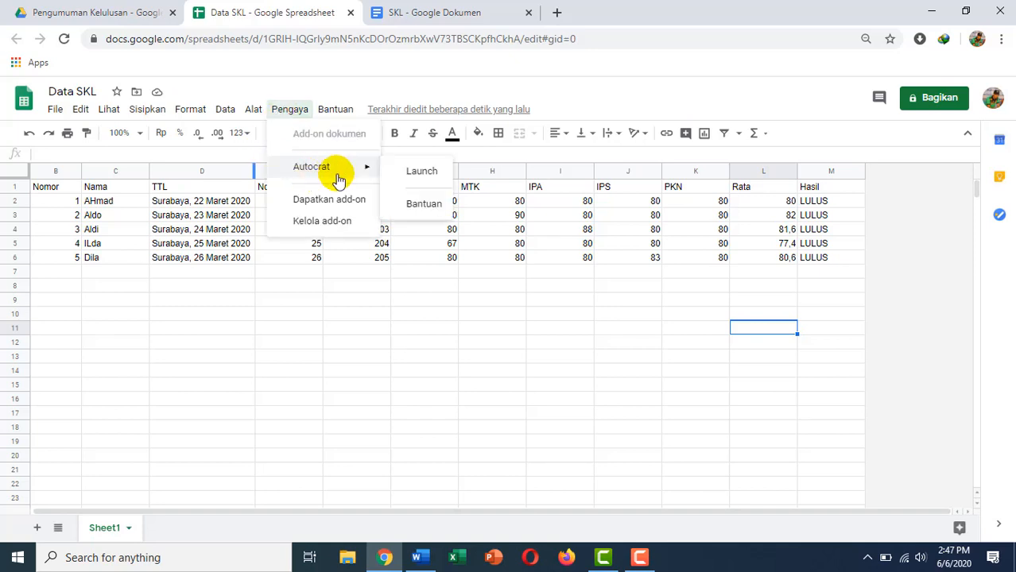
left_click(414, 172)
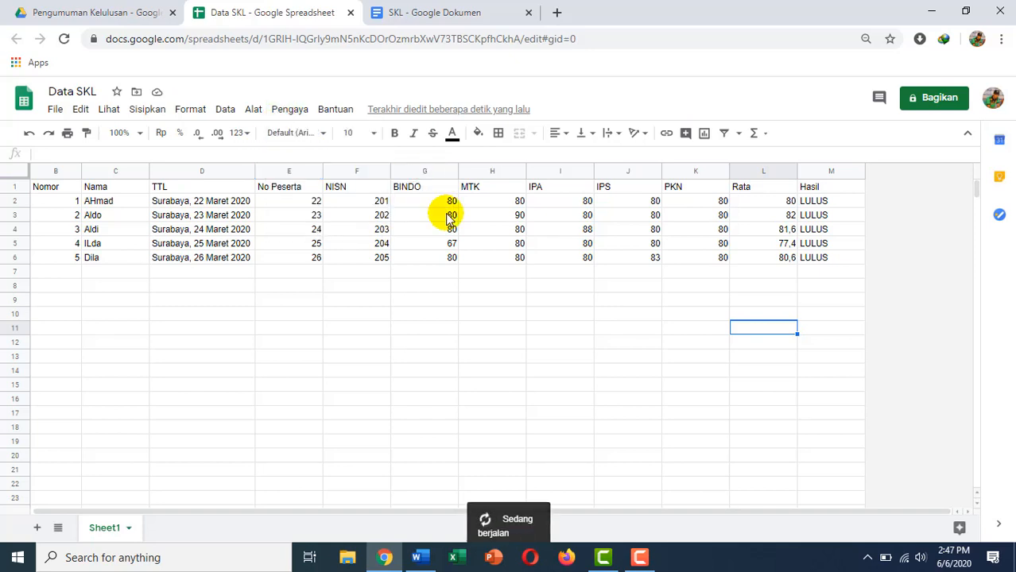
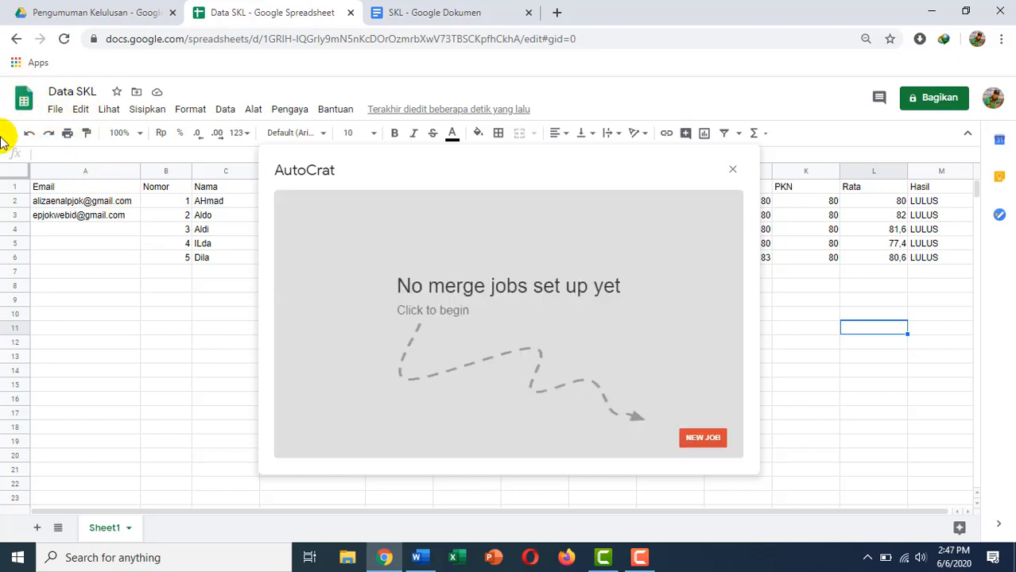
Check the SKL template document's file options, then return to the Data SKL spreadsheet.
left_click(439, 11)
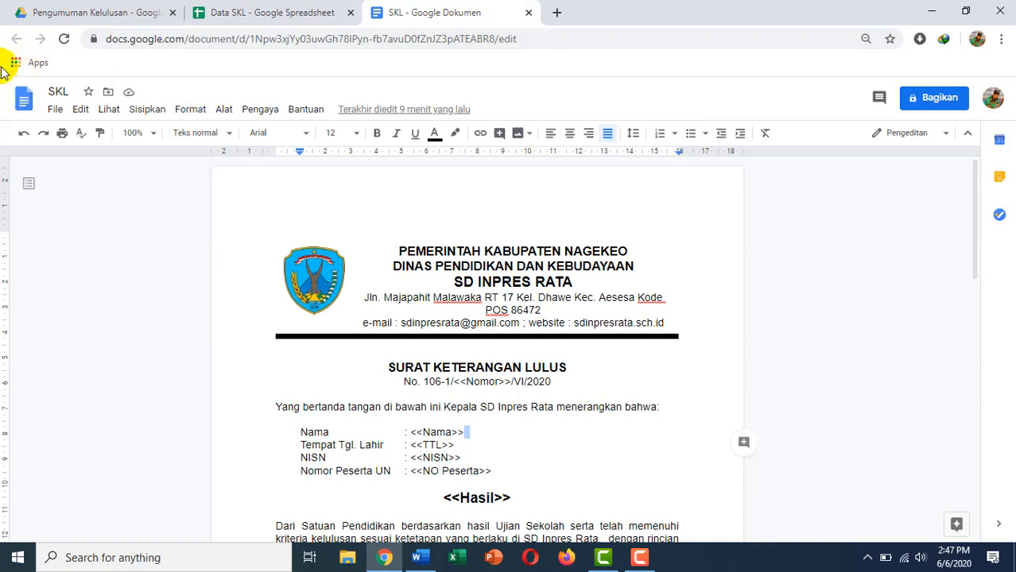
left_click(52, 113)
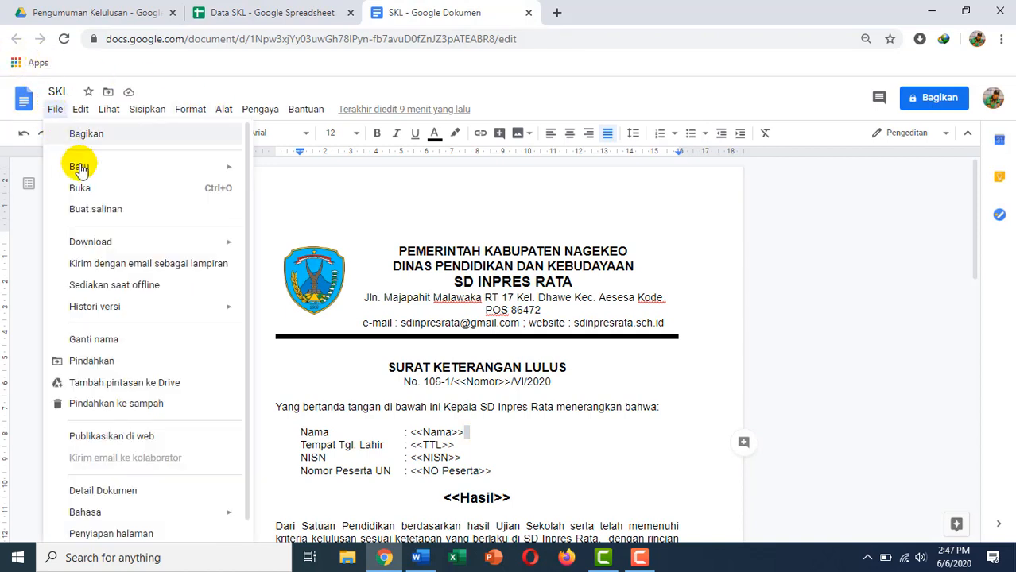
mouse_move(86, 167)
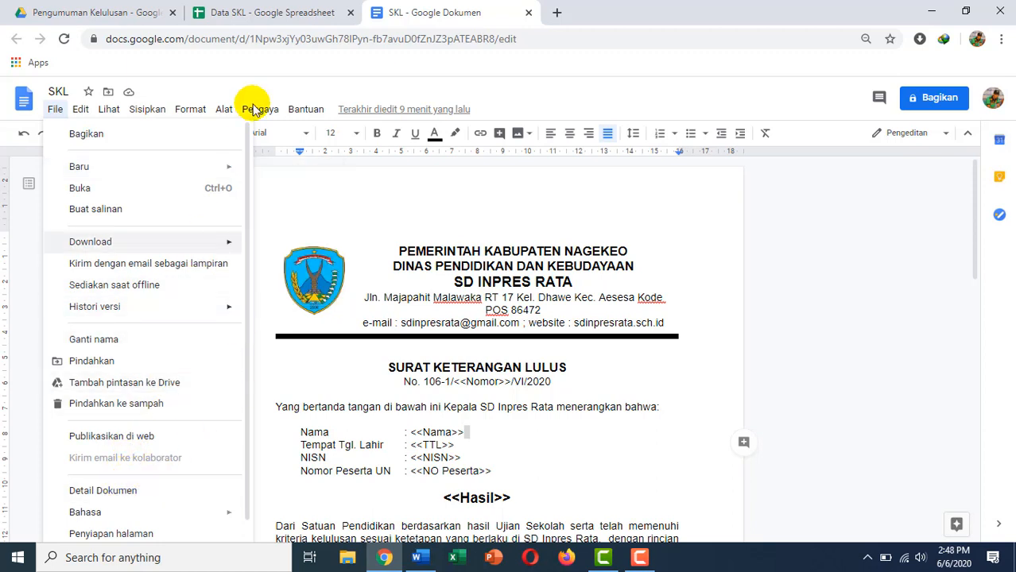
left_click(269, 15)
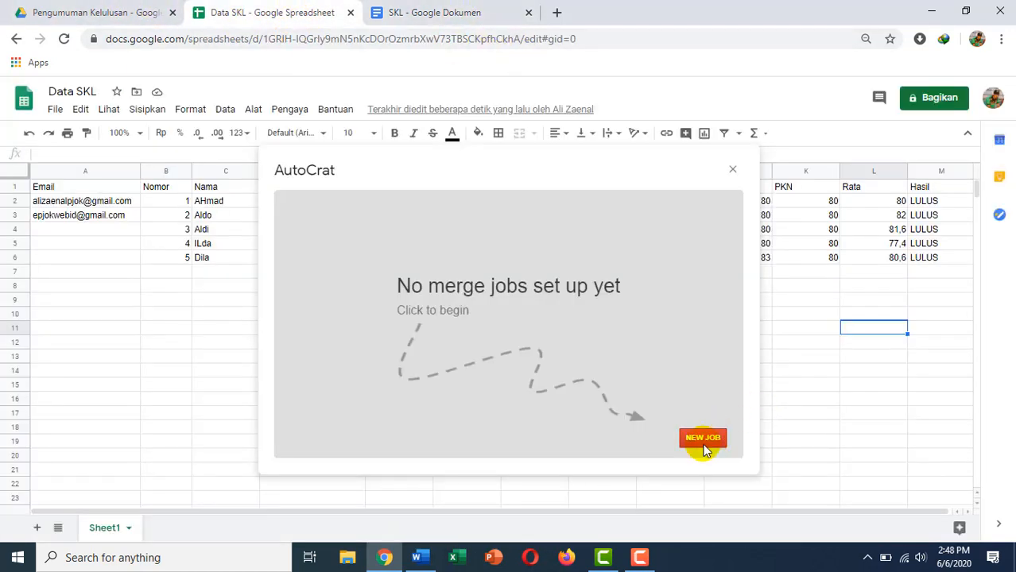
Create an AutoCrat job named SKL using the SKL document from Drive as its template.
left_click(703, 440)
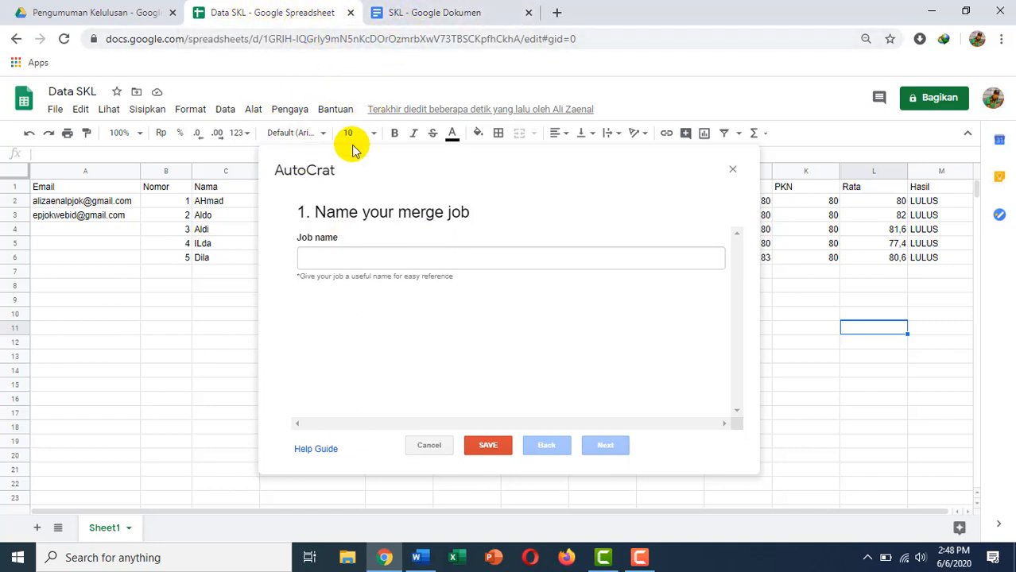
left_click(335, 258)
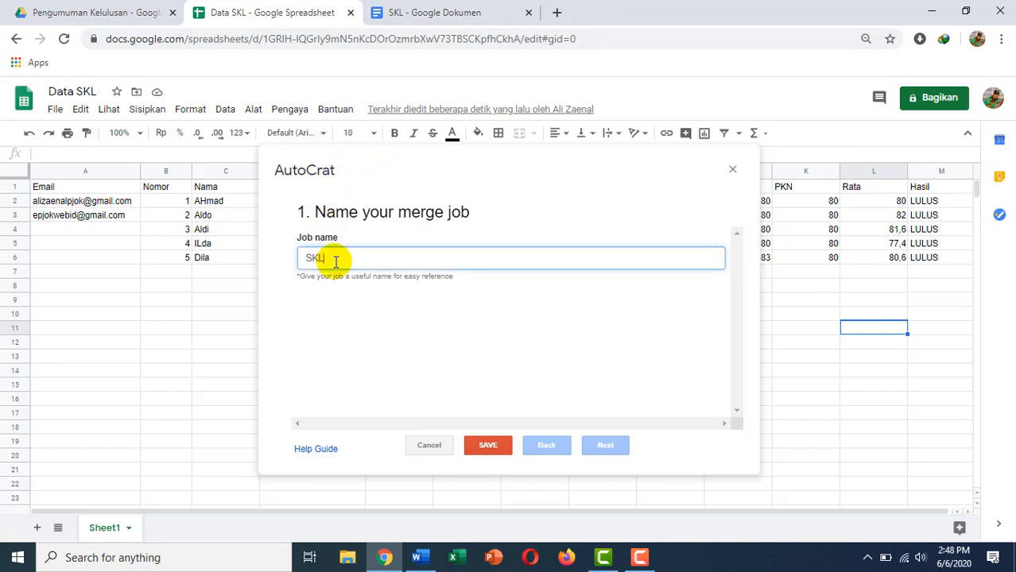
left_click(606, 448)
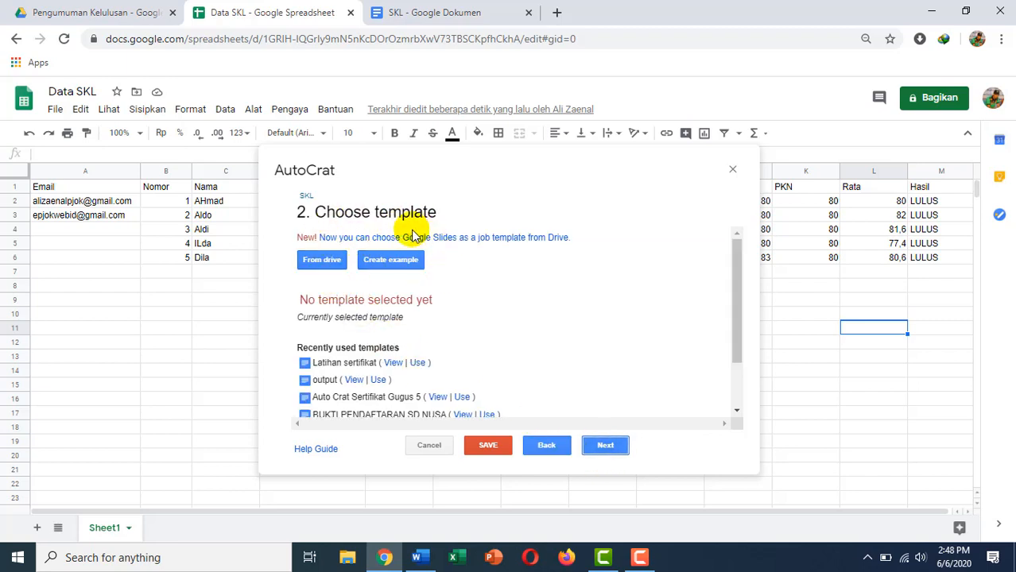
left_click(327, 260)
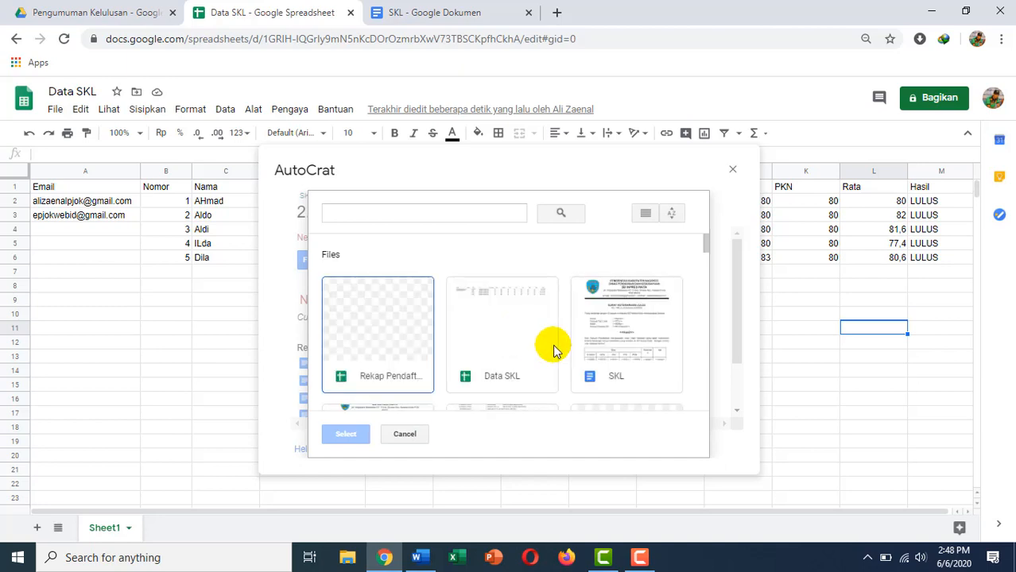
double_click(604, 355)
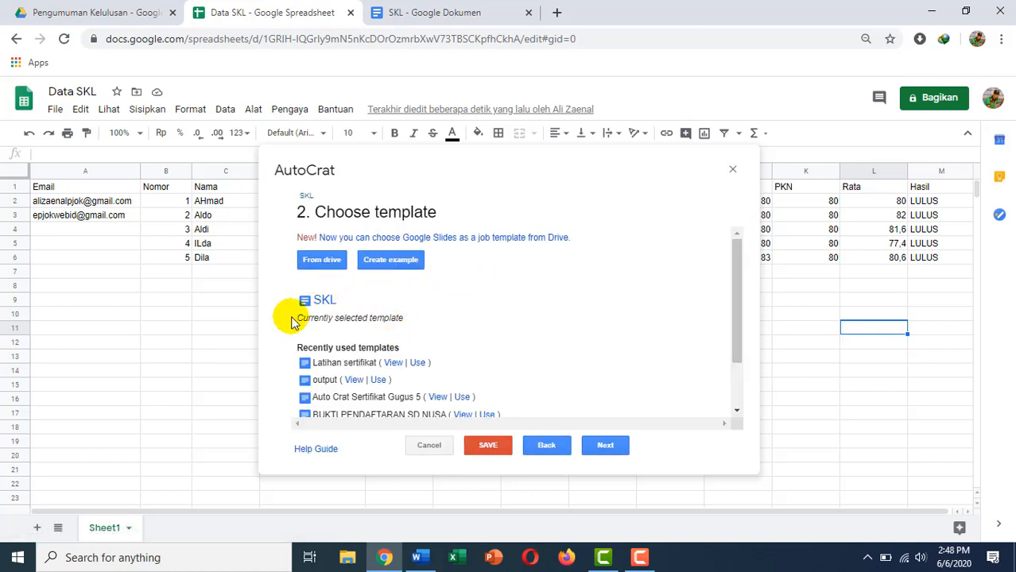
left_click(597, 445)
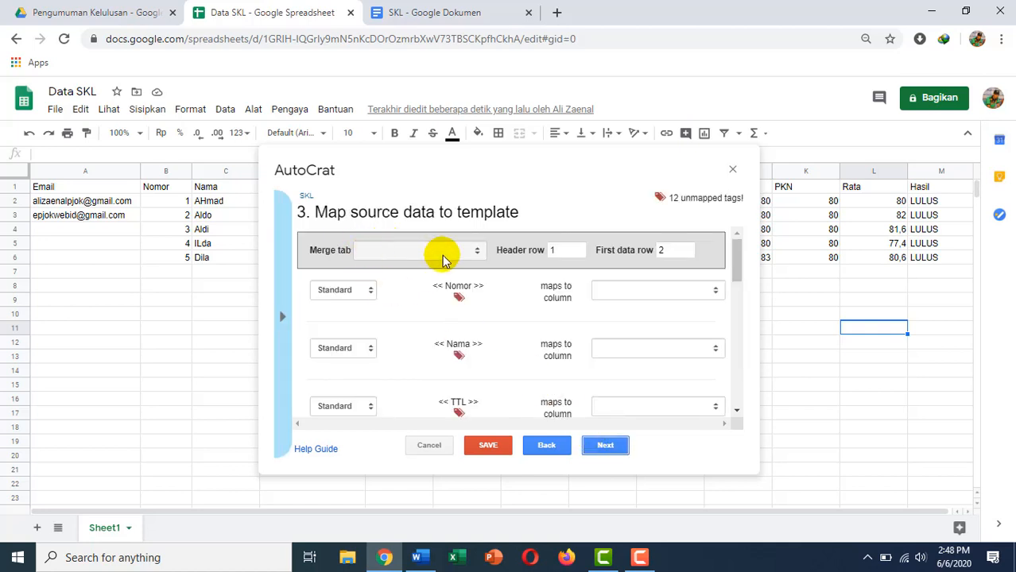
Choose Sheet1 as the merge tab and review the tag-to-column mappings.
left_click(472, 261)
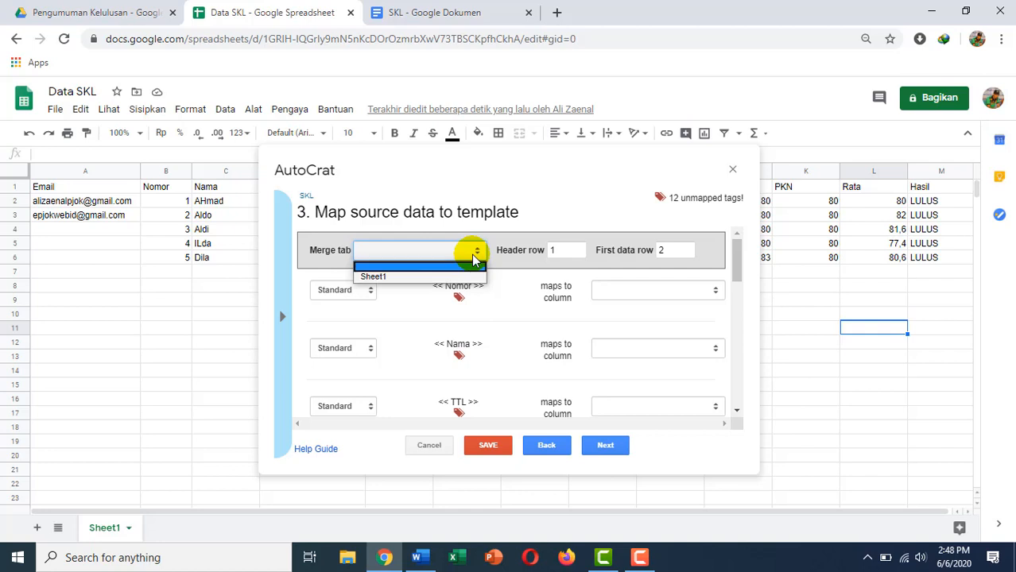
left_click(388, 277)
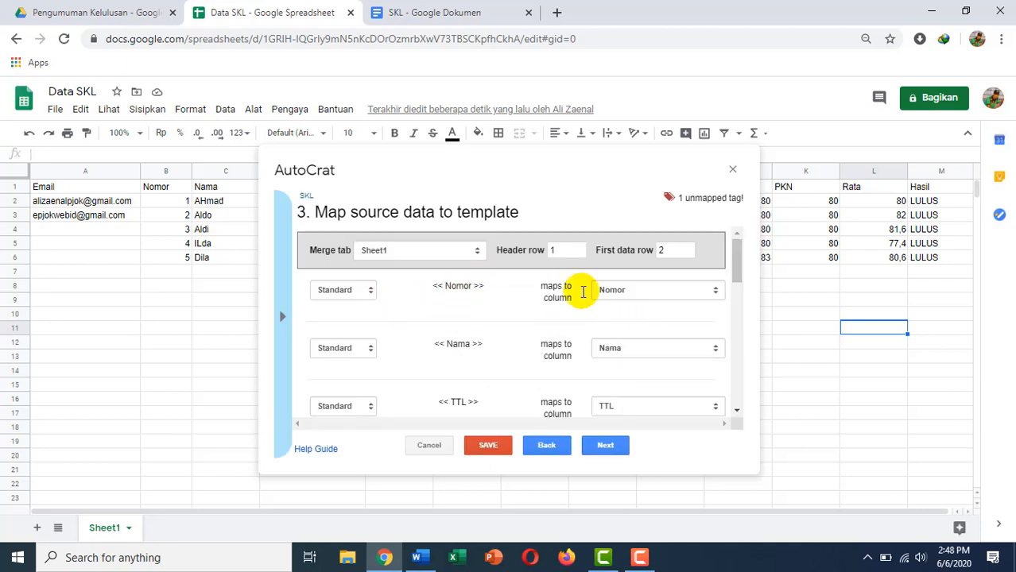
scroll(578, 351, "down", 3)
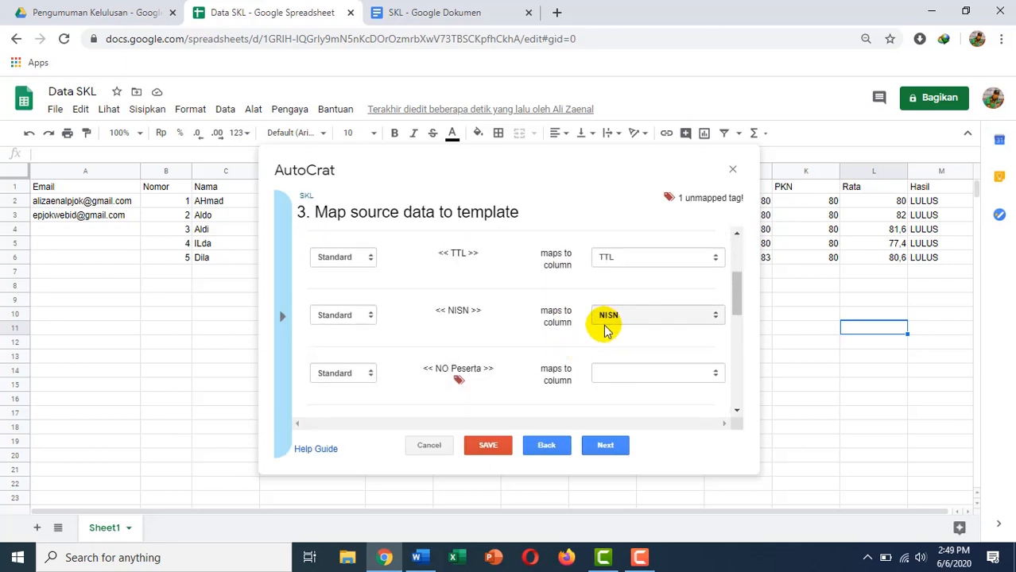
scroll(439, 318, "down", 2)
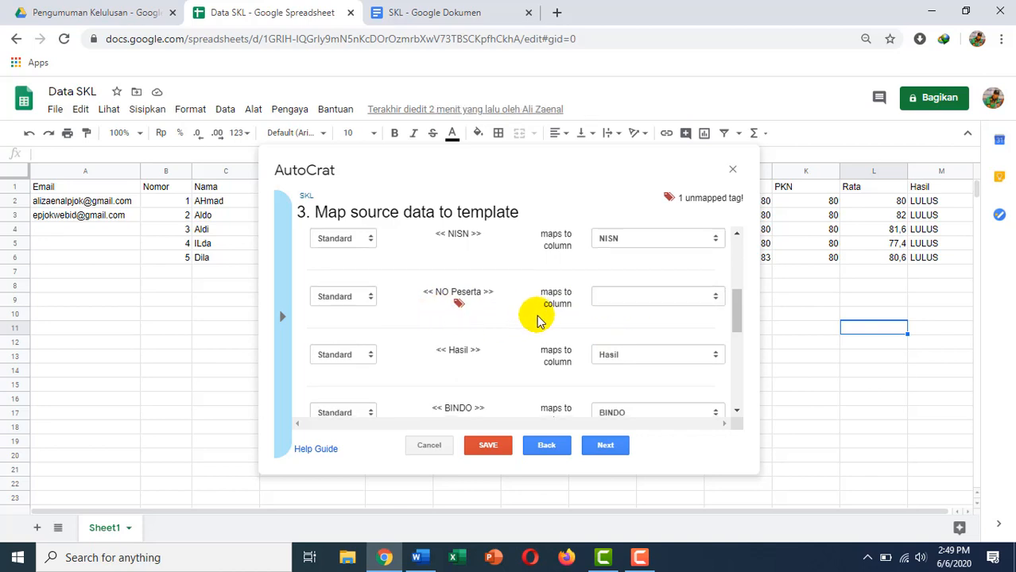
scroll(537, 320, "down", 2)
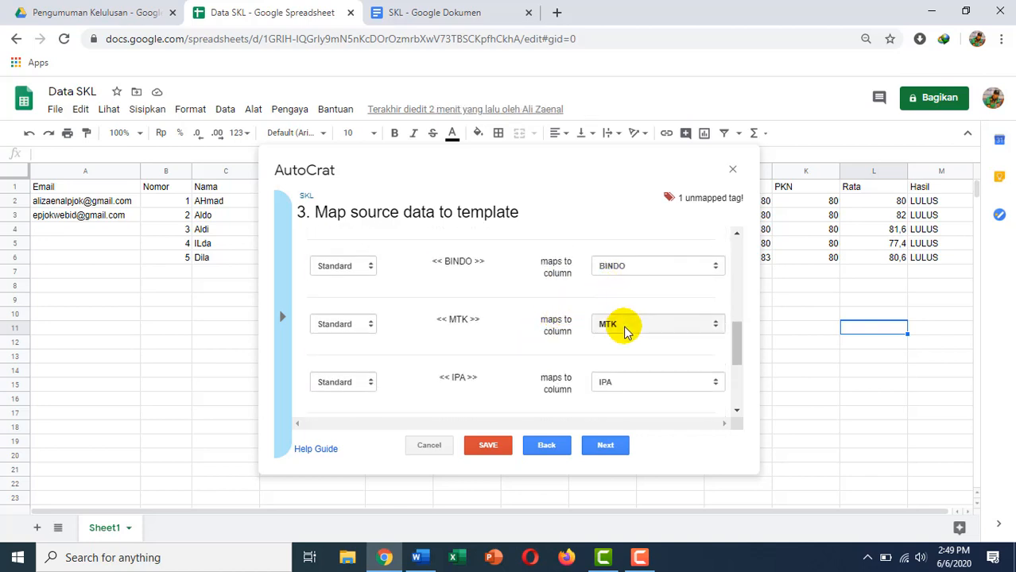
scroll(620, 326, "down", 2)
scroll(627, 338, "down", 1)
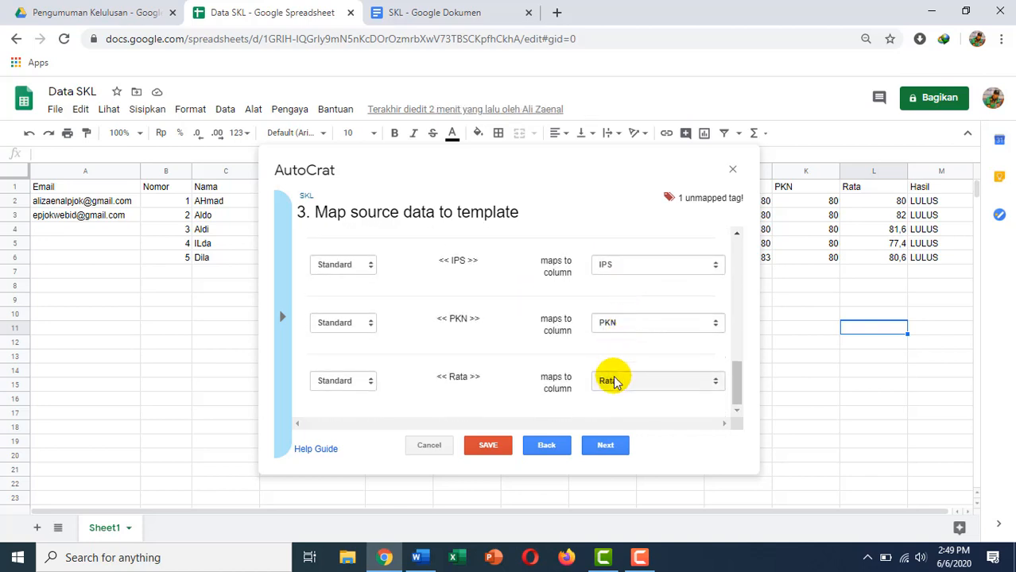
scroll(621, 374, "up", 5)
scroll(605, 354, "up", 3)
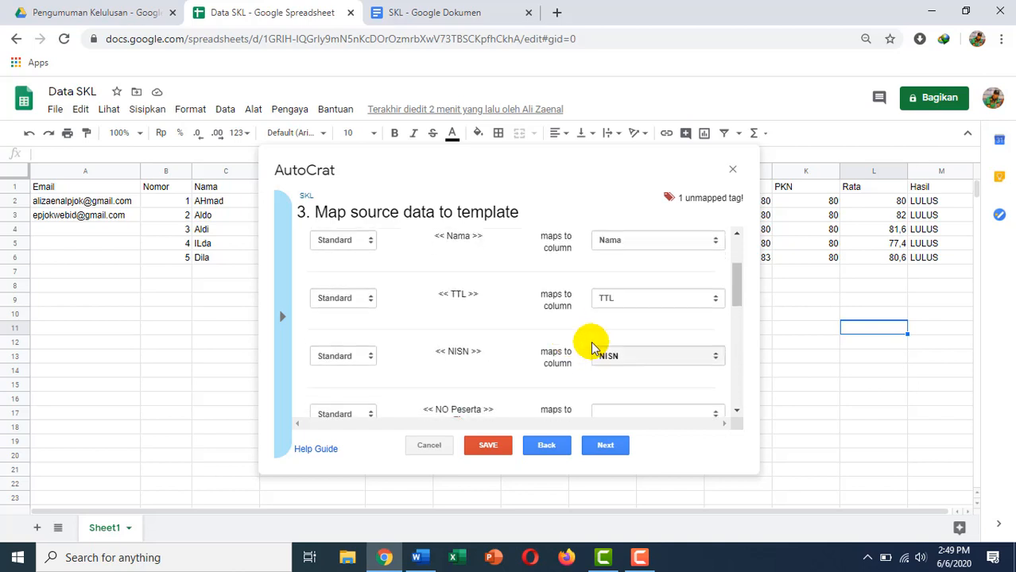
scroll(583, 361, "down", 1)
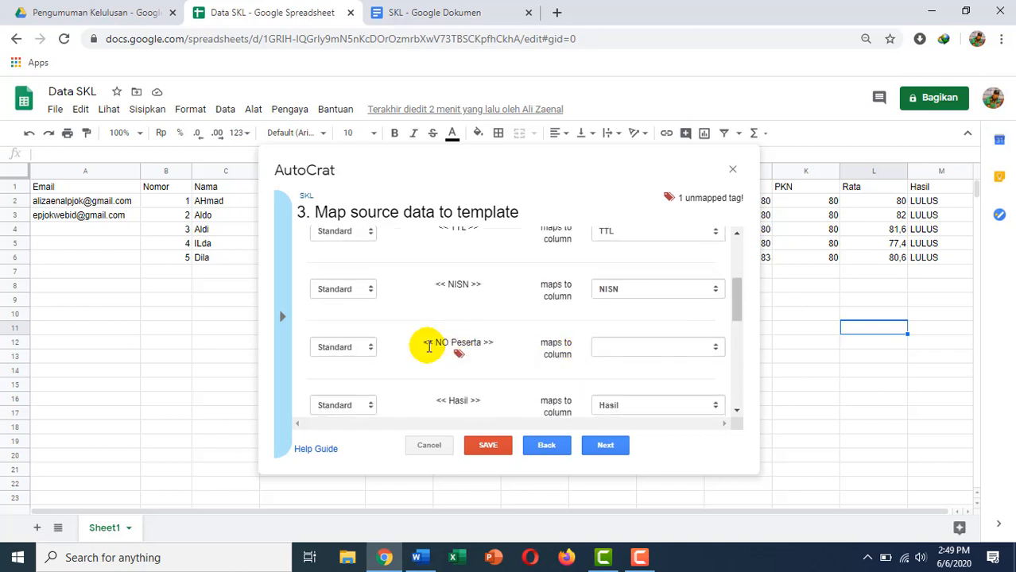
Map the NO Peserta tag to the No Peserta column and name files Pengumuman Kelulusan <<Nama>>.
left_click(623, 353)
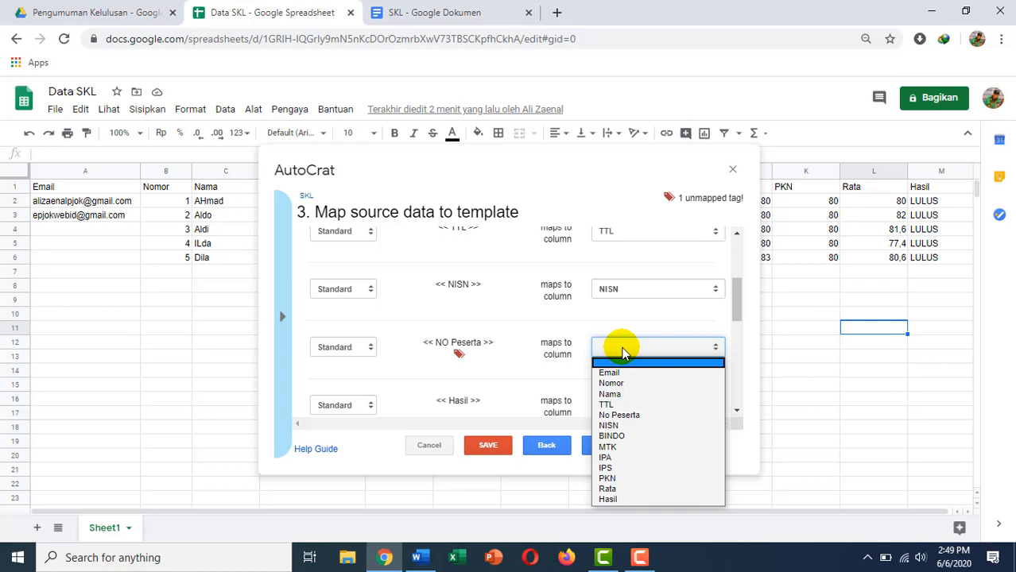
left_click(628, 416)
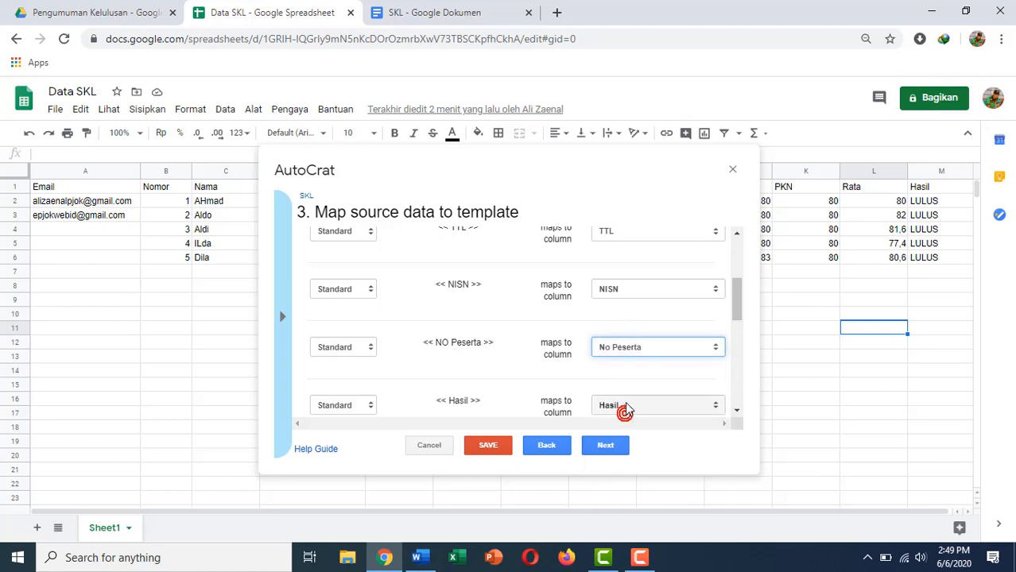
left_click(604, 447)
left_click(330, 251)
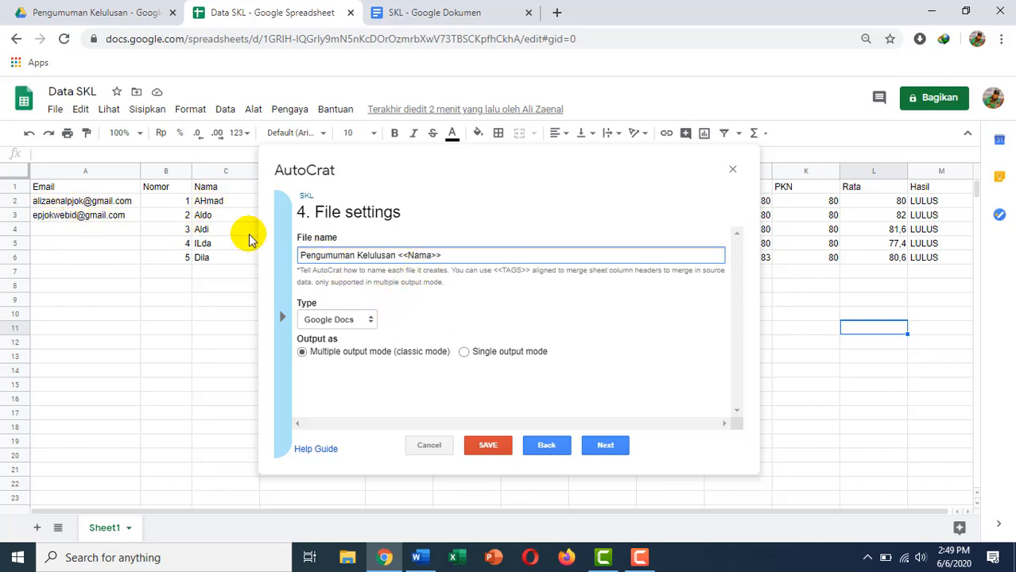
Output PDFs to the Pengumuman Kelulusan folder, skipping dynamic folder reference and merge condition.
left_click(356, 320)
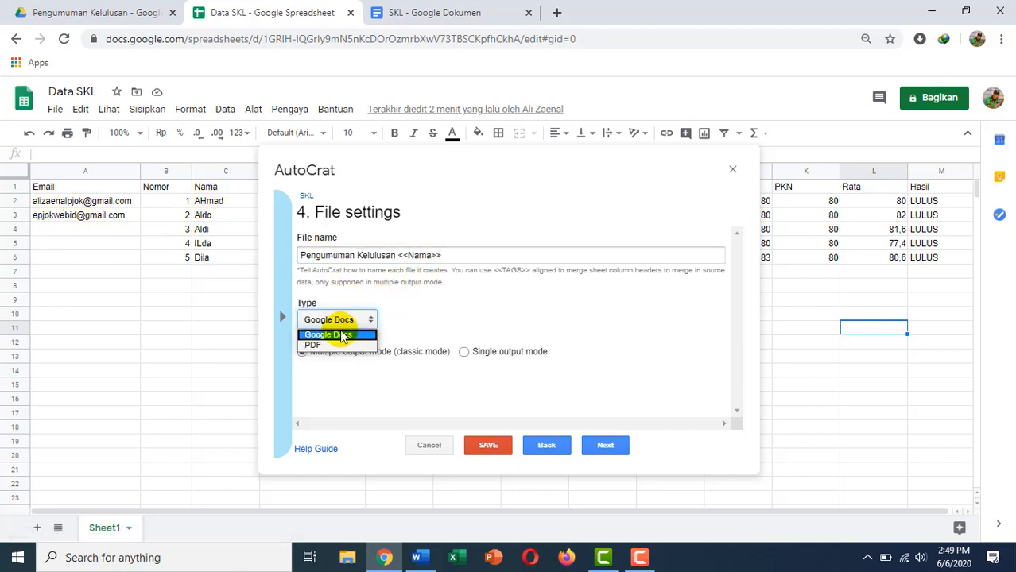
left_click(332, 345)
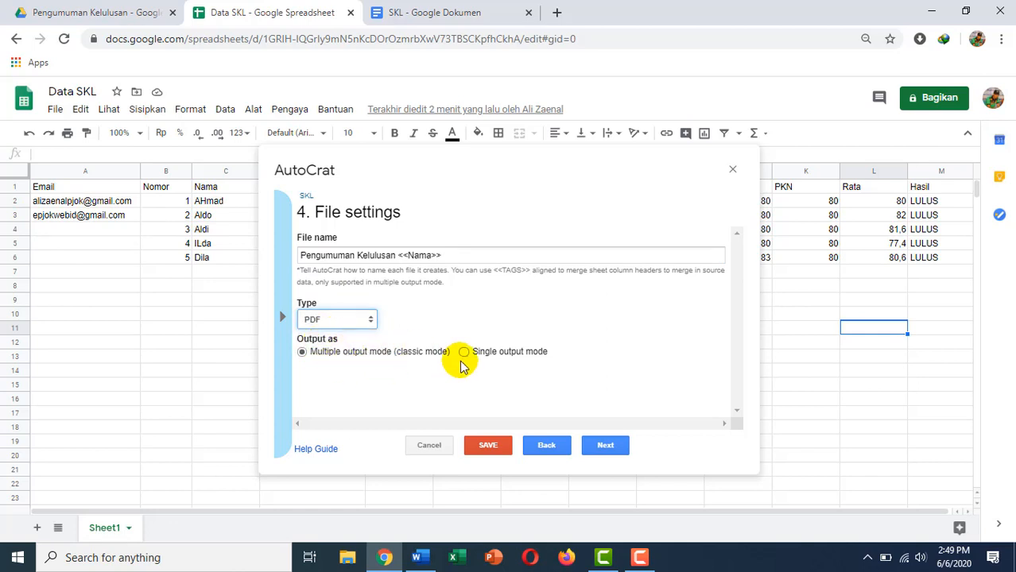
left_click(590, 450)
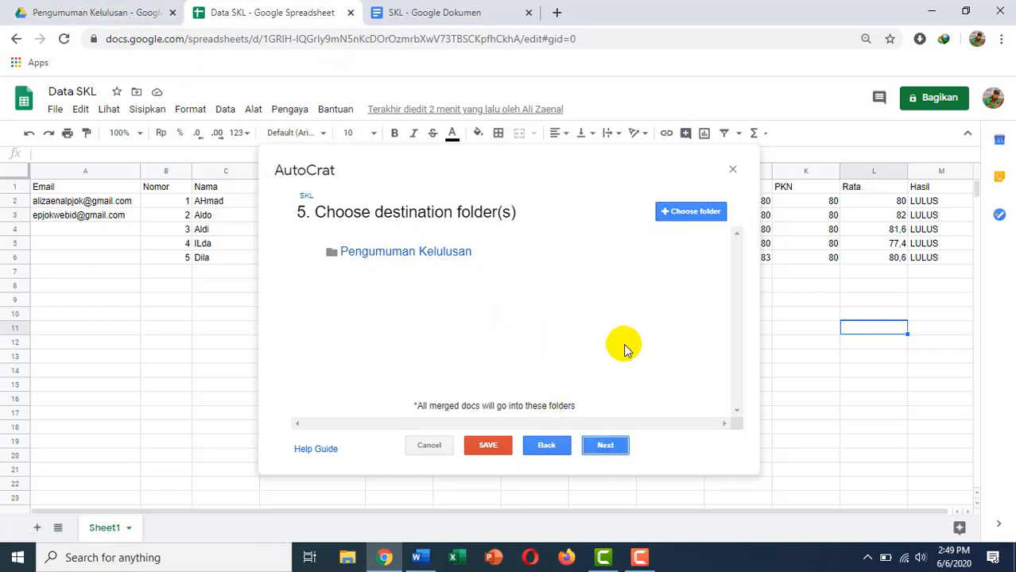
left_click(602, 445)
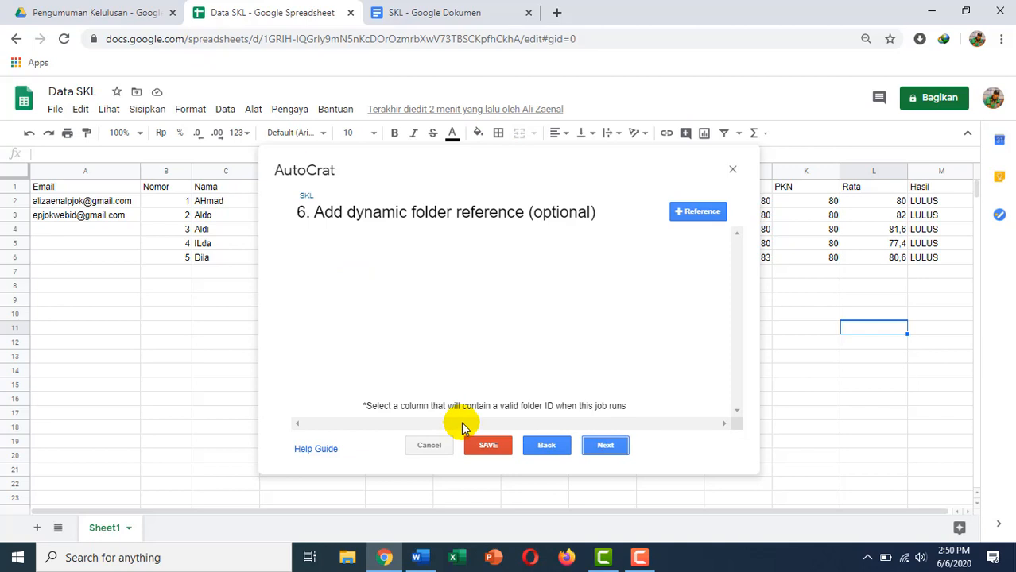
left_click(606, 447)
left_click(605, 447)
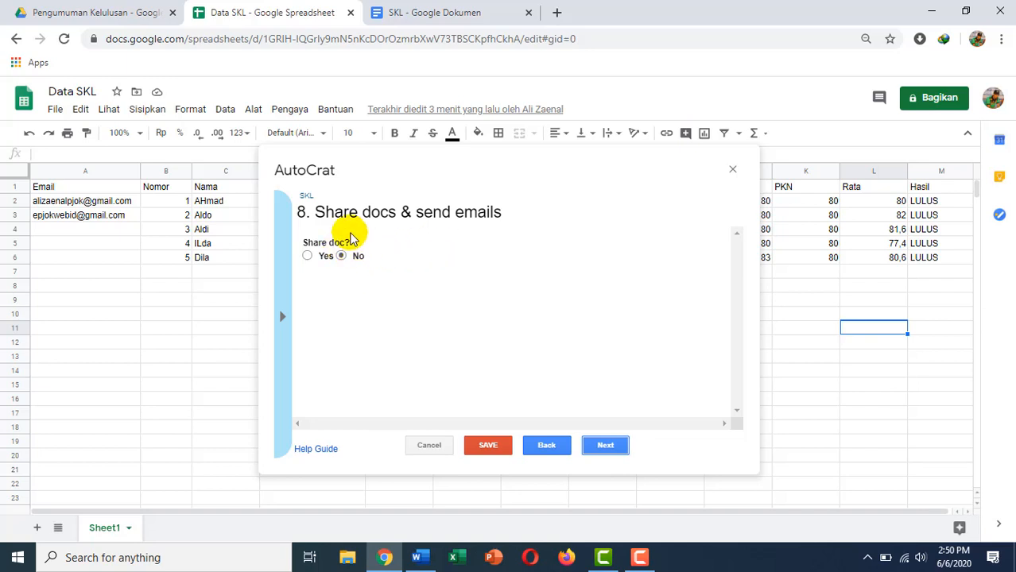
Enable sharing of the merged PDFs and address the emails to the <<Email>> tag.
left_click(307, 255)
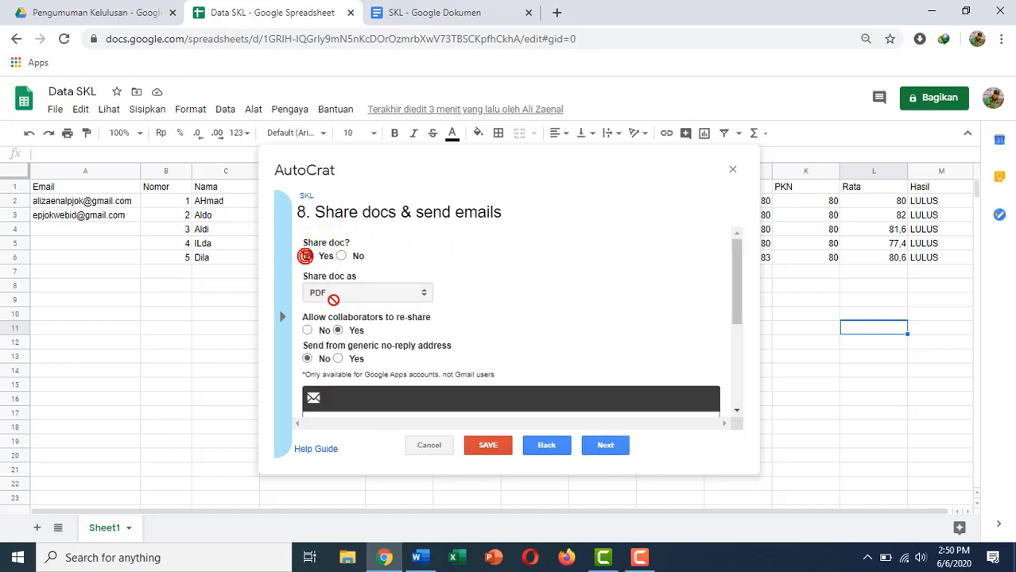
scroll(347, 296, "down", 1)
scroll(397, 270, "up", 1)
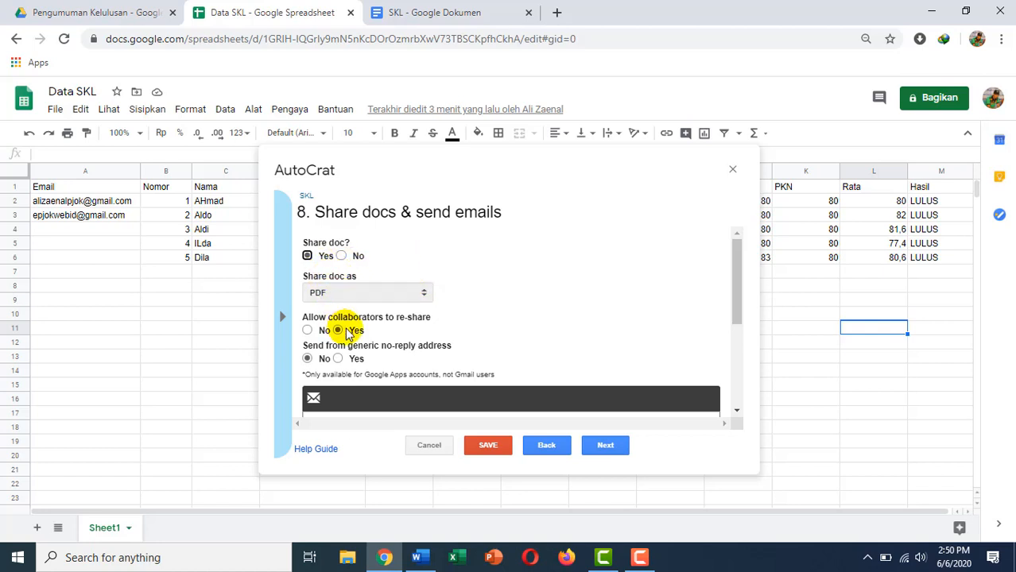
scroll(345, 330, "down", 1)
scroll(350, 346, "down", 1)
left_click(342, 283)
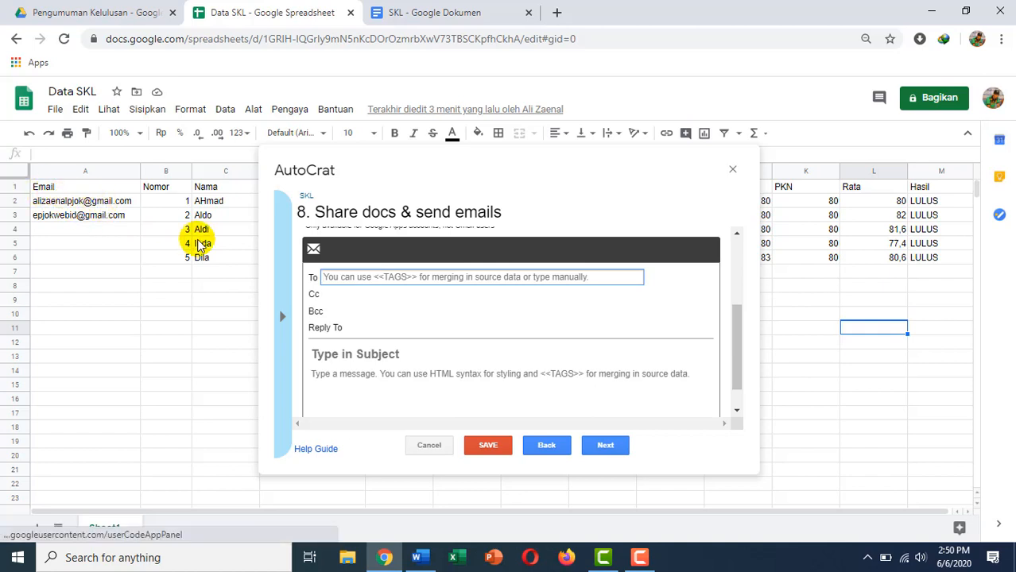
type("<<Email>>")
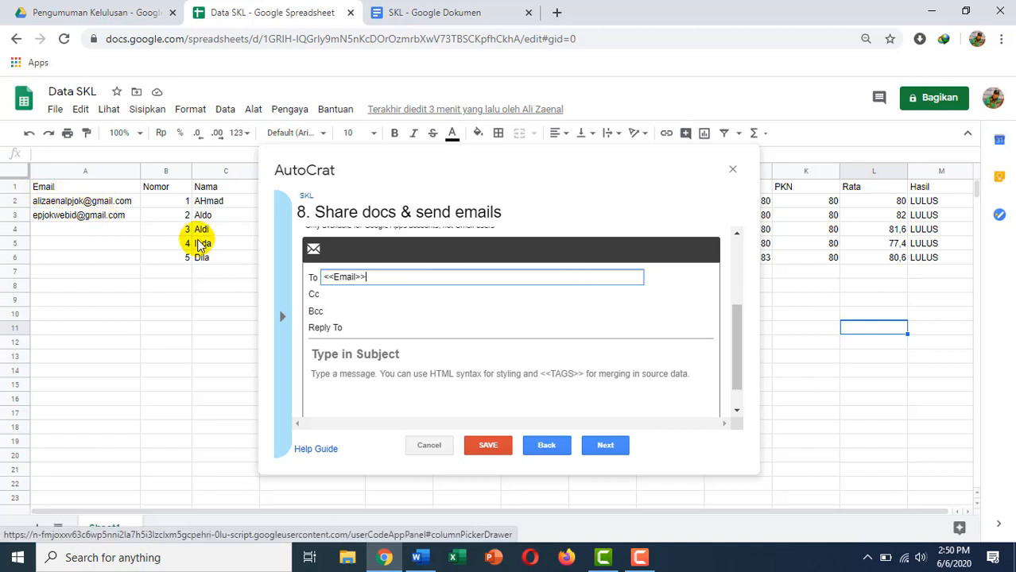
left_click(356, 354)
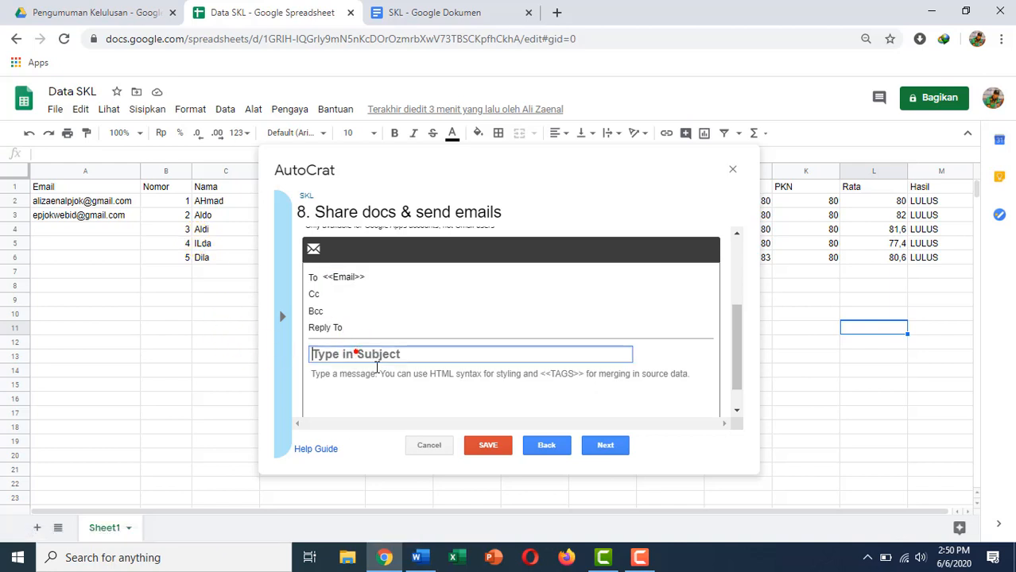
Enter the email subject Pengumuman Kelulusan Ananda <<Nama>>.
left_click(432, 384)
type("POengum")
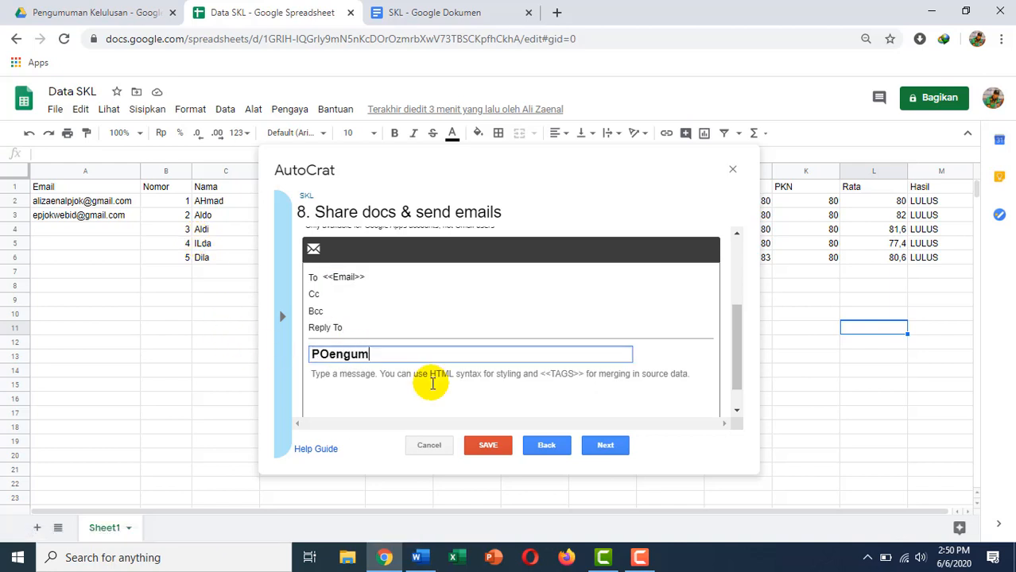
key("BackSpace")
key("BackSpace")
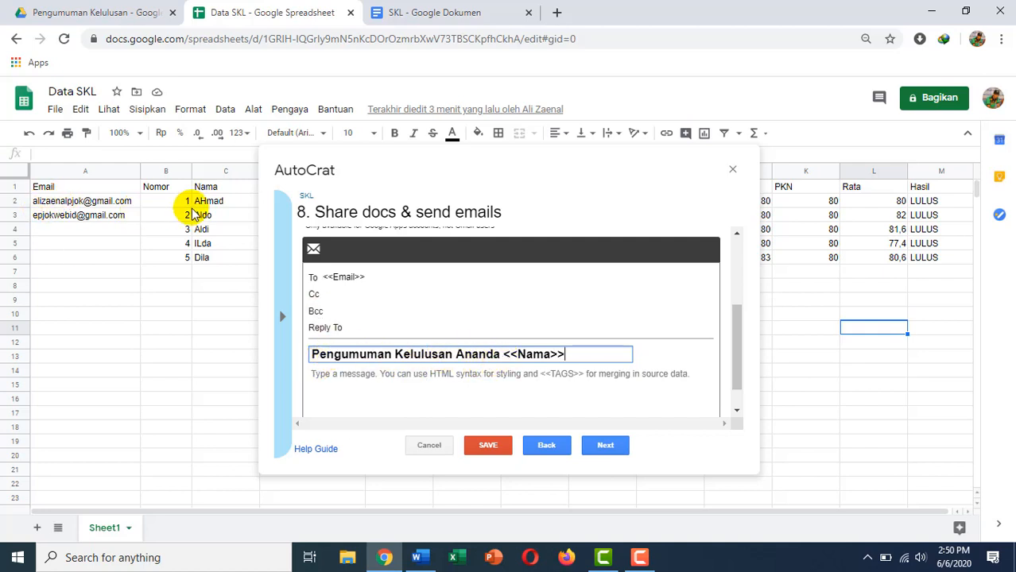
Write the short download message in the email body using the <<Nama>> tag.
left_click(404, 376)
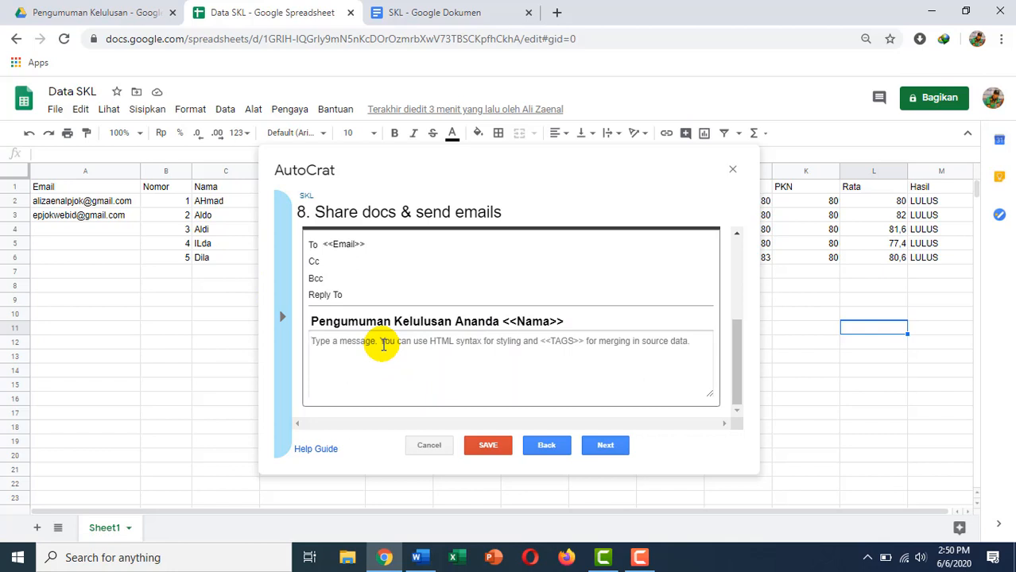
type("Sela")
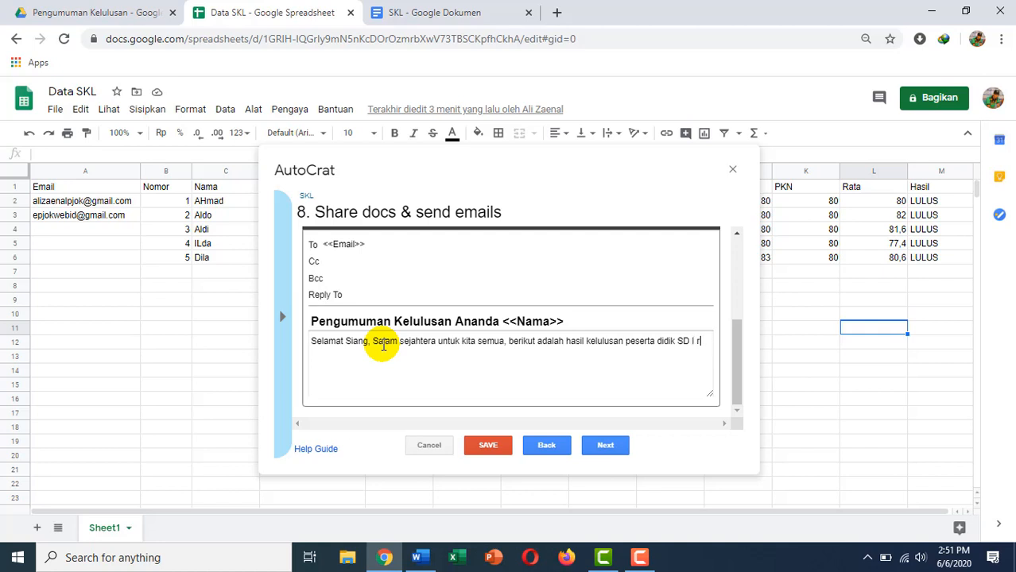
type("aya")
type("Raya")
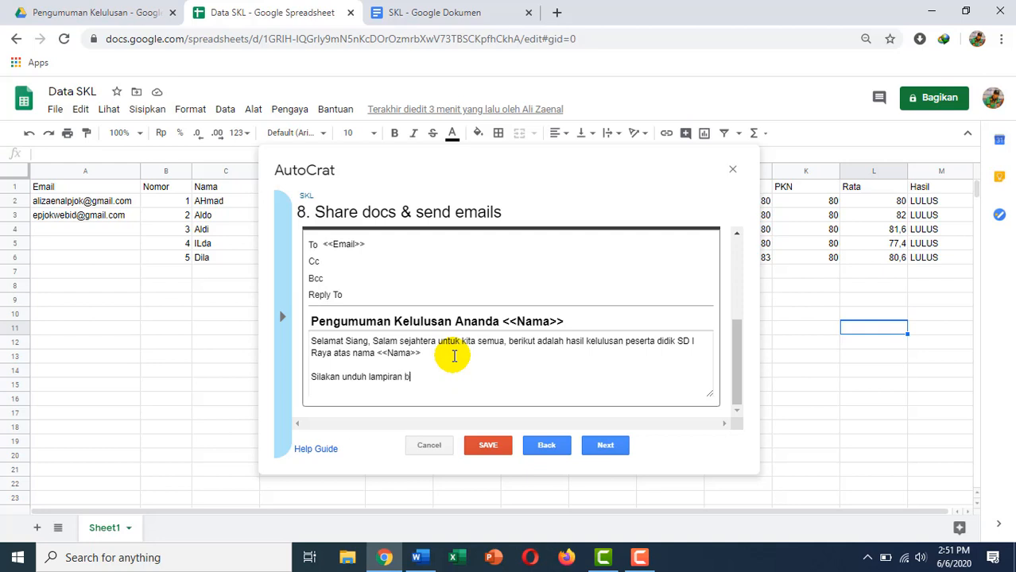
key("Return")
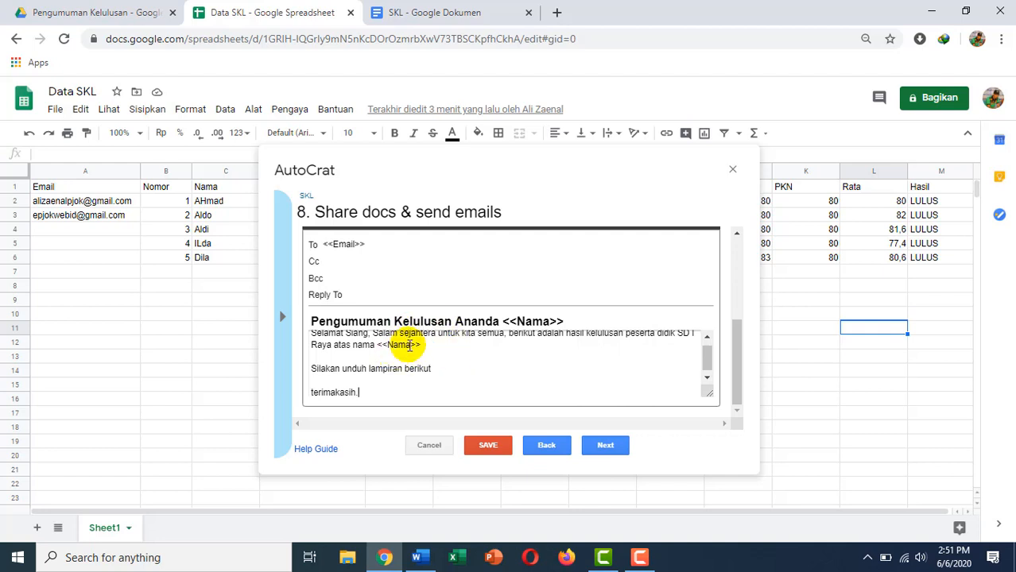
scroll(408, 345, "up", 1)
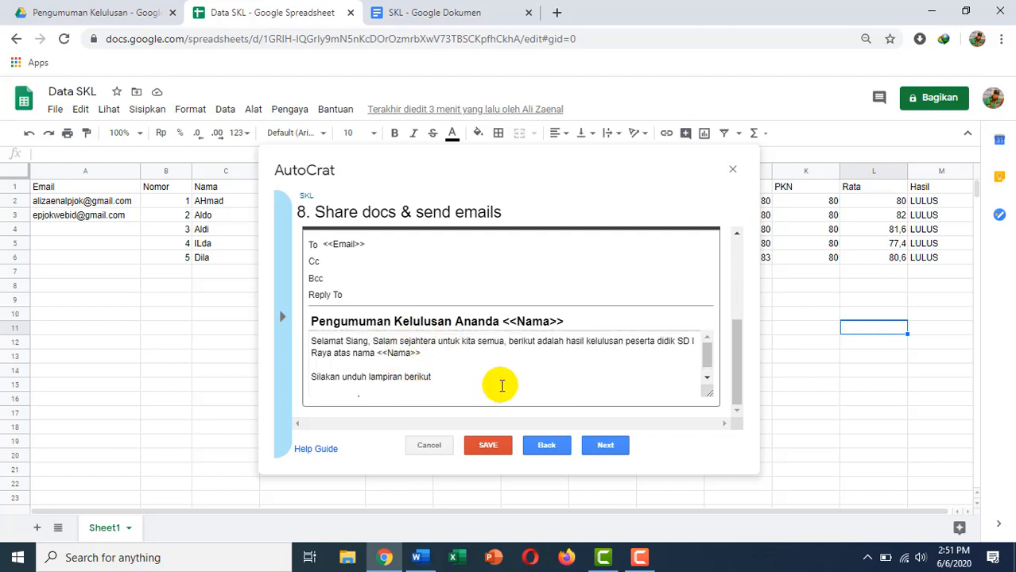
scroll(497, 385, "down", 1)
left_click(592, 448)
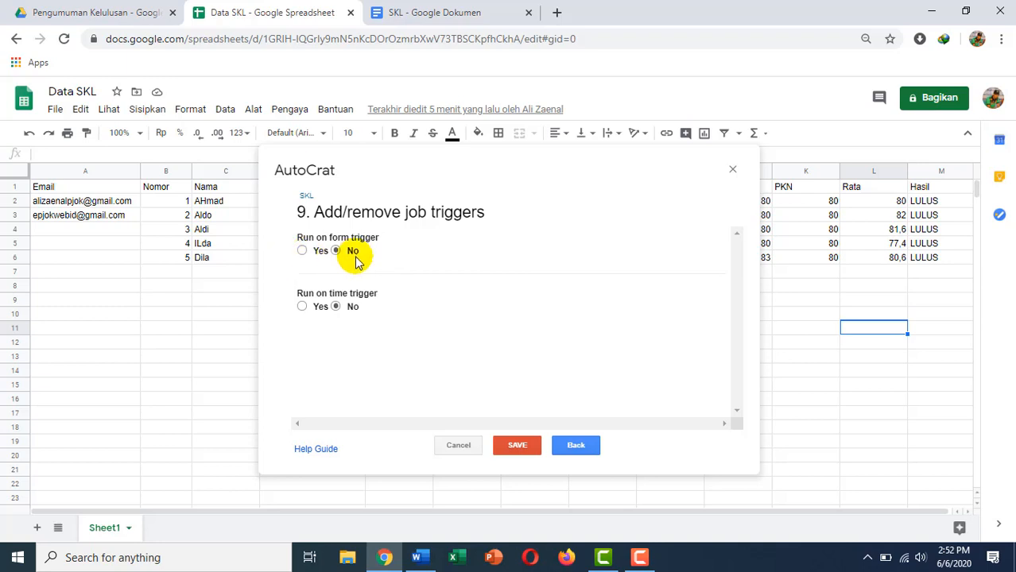
Save the SKL job with form and time triggers both set to No.
left_click(517, 446)
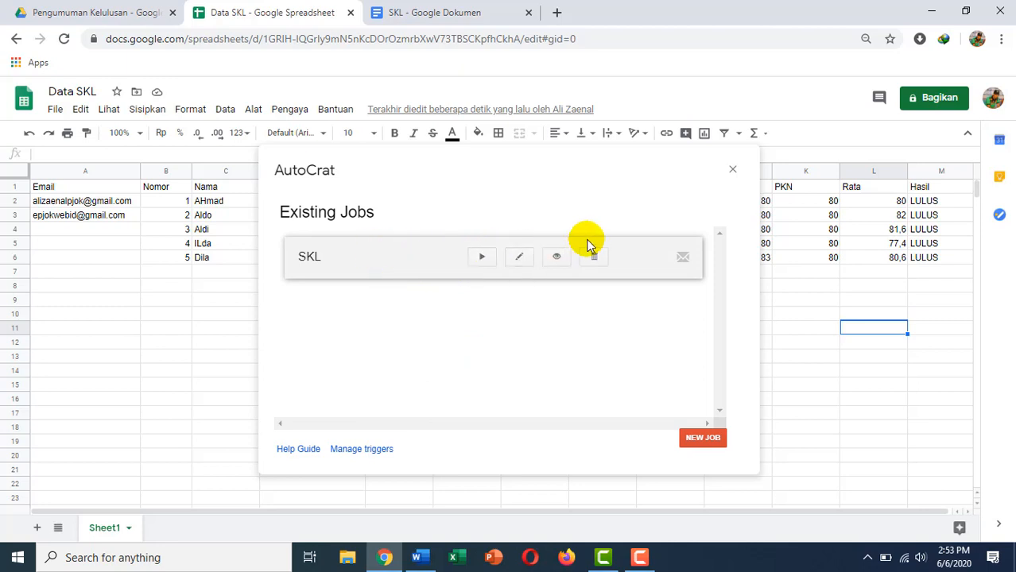
Run the SKL job to merge and email all 5 rows, then close AutoCrat.
left_click(482, 260)
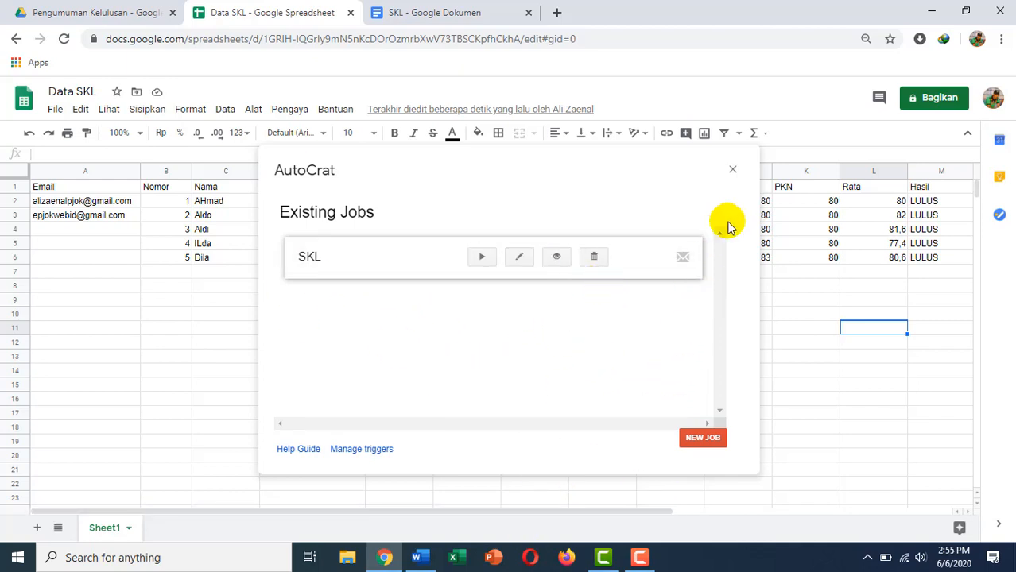
left_click(733, 169)
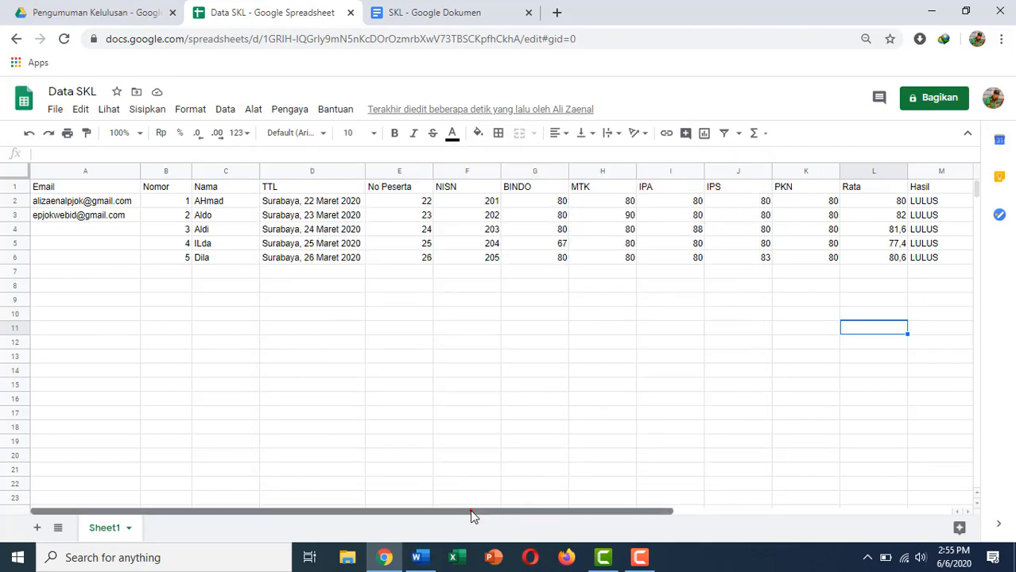
Scroll across Data SKL to check the Merged Doc ID, URL, link and status columns.
left_click_drag(471, 517, 817, 476)
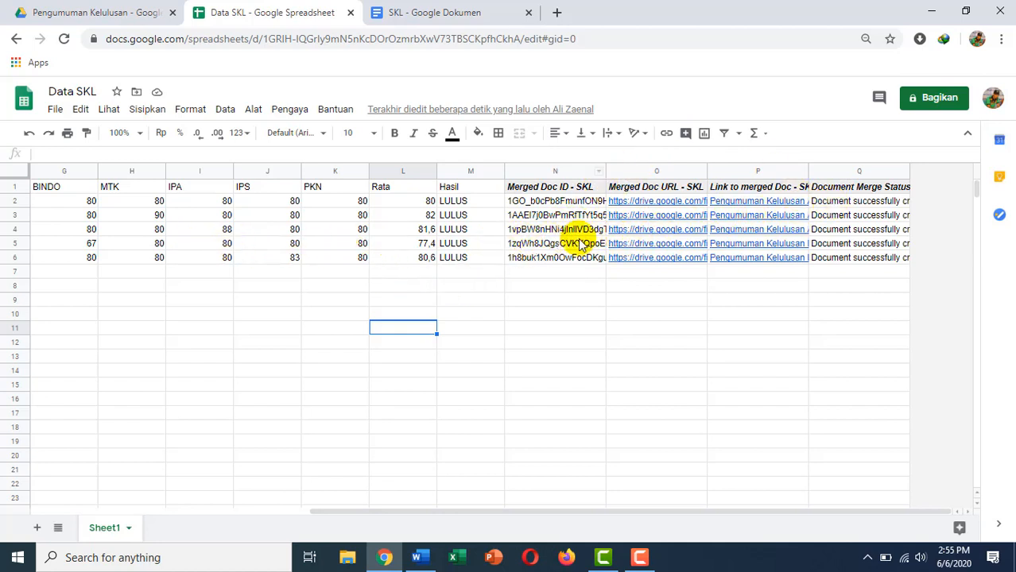
left_click_drag(552, 511, 345, 503)
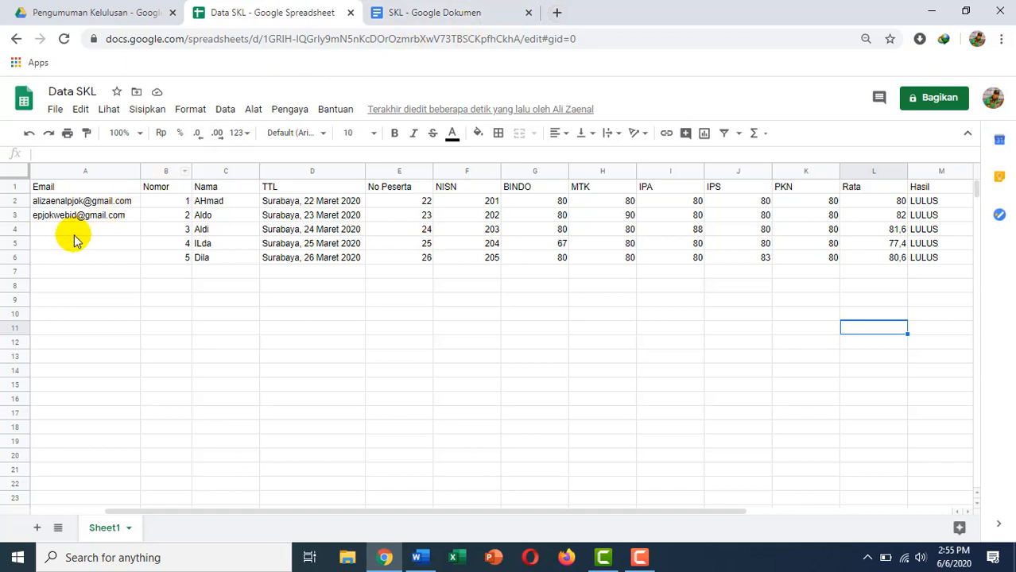
Open Gmail in a new tab and switch to the recipient's Google account.
left_click(556, 12)
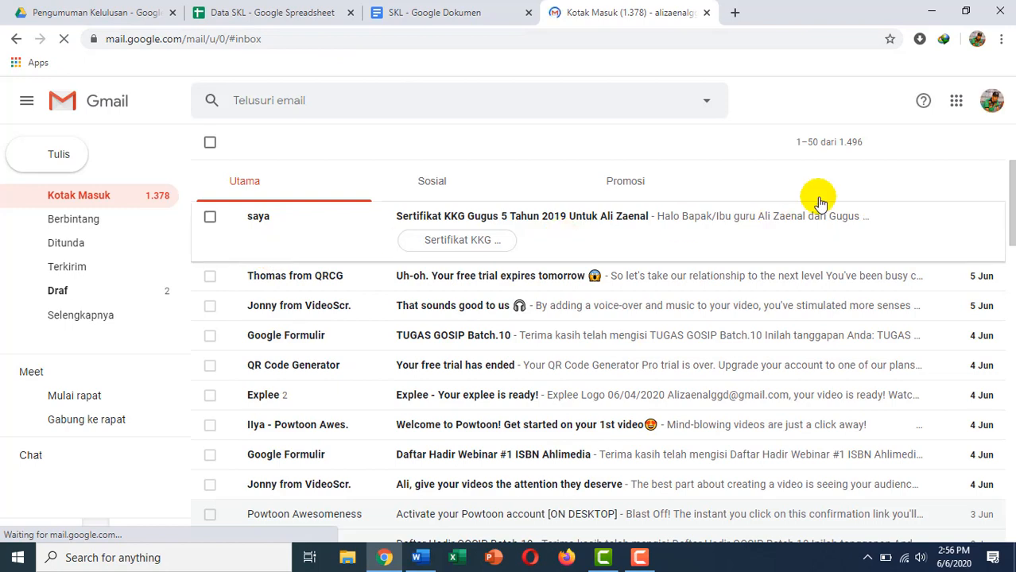
left_click(994, 110)
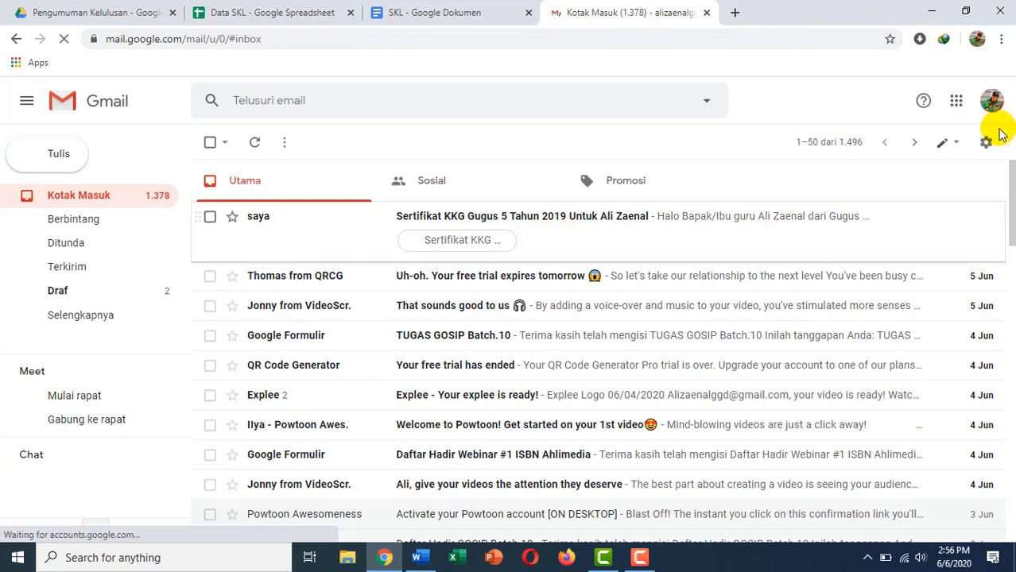
scroll(874, 270, "down", 2)
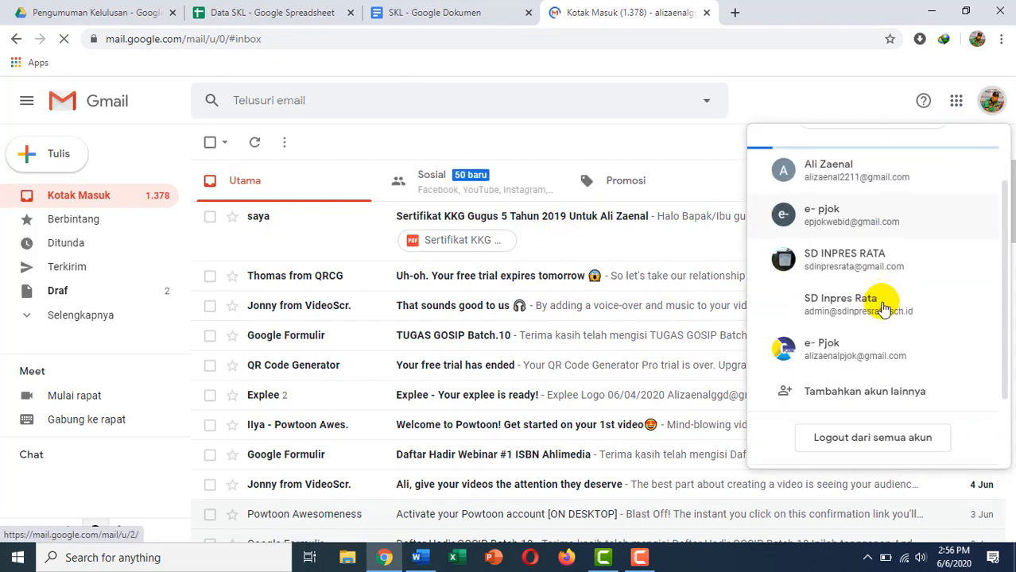
left_click(869, 362)
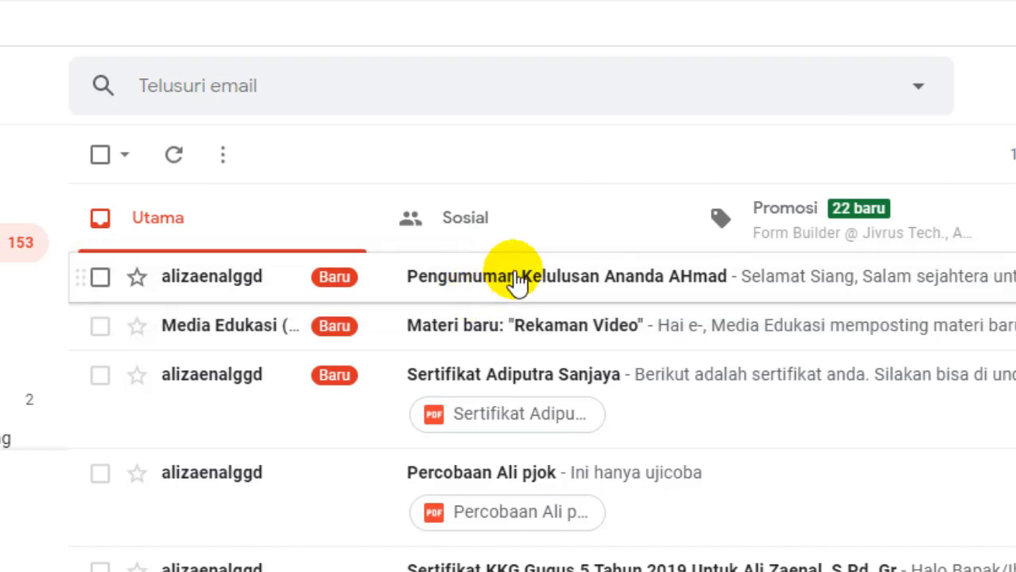
Open the first student's Pengumuman Kelulusan email and preview its attached SKL PDF.
left_click(515, 282)
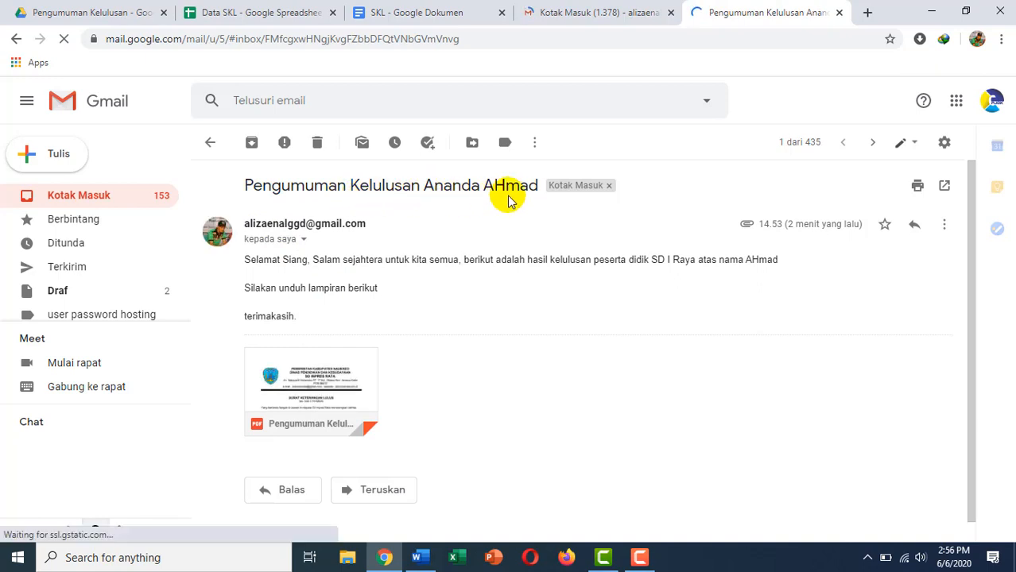
left_click(293, 11)
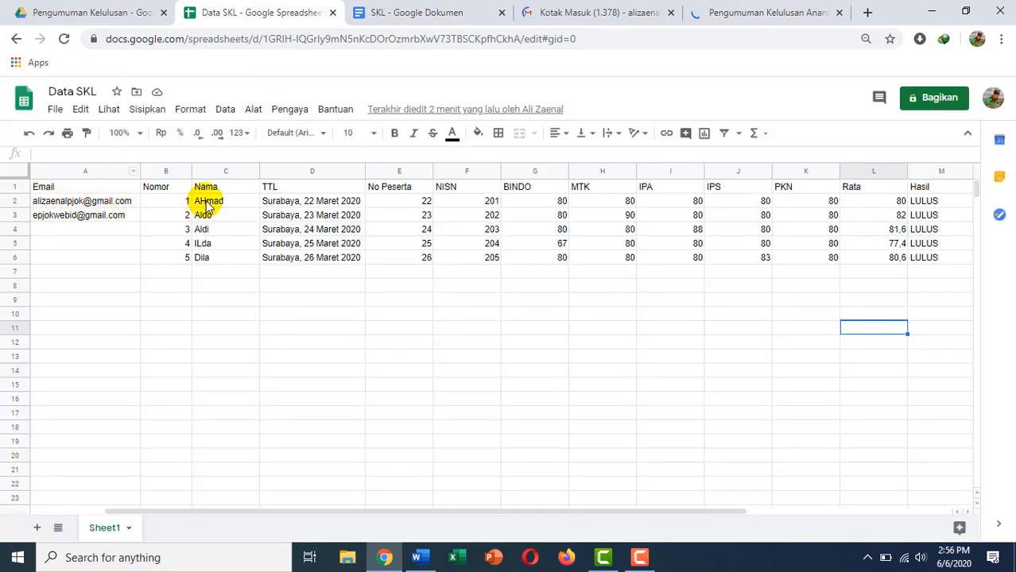
left_click(733, 13)
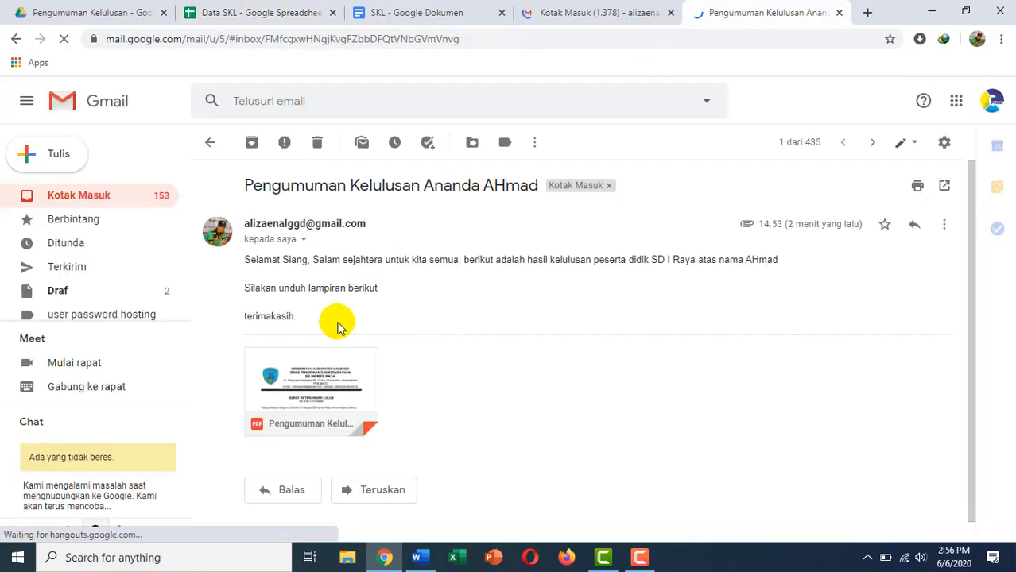
scroll(337, 328, "down", 1)
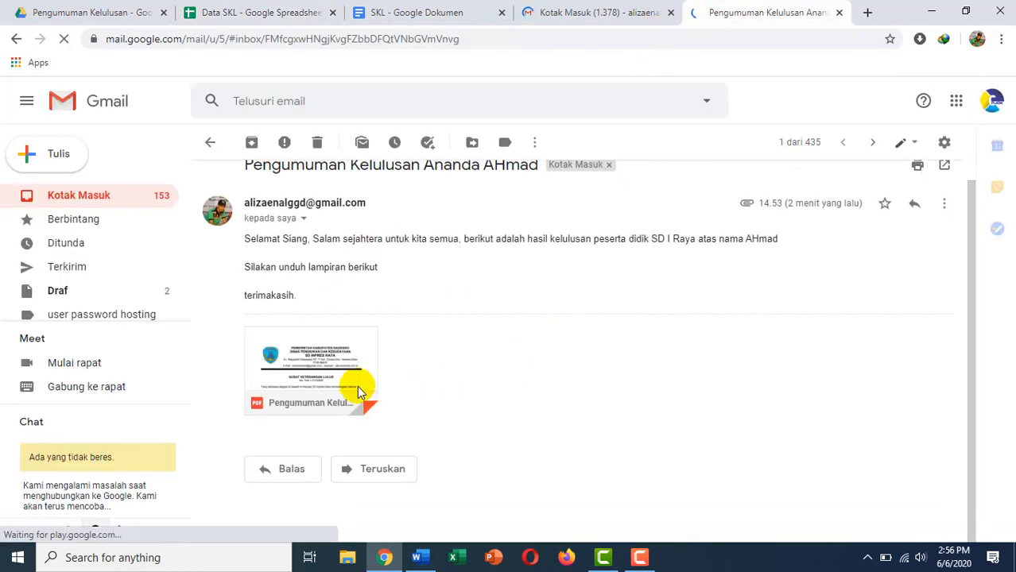
left_click(326, 358)
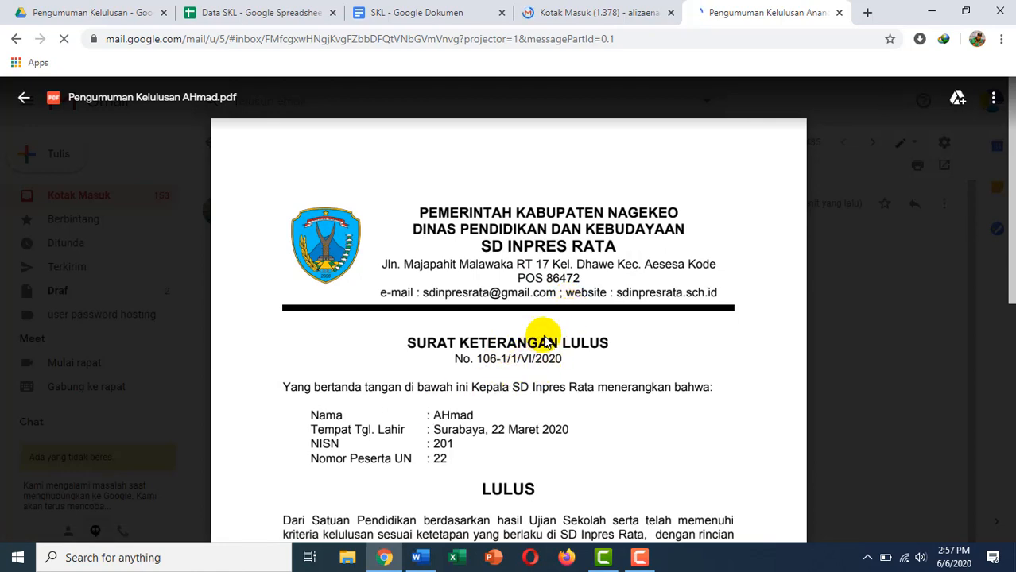
scroll(547, 342, "down", 2)
scroll(546, 342, "down", 4)
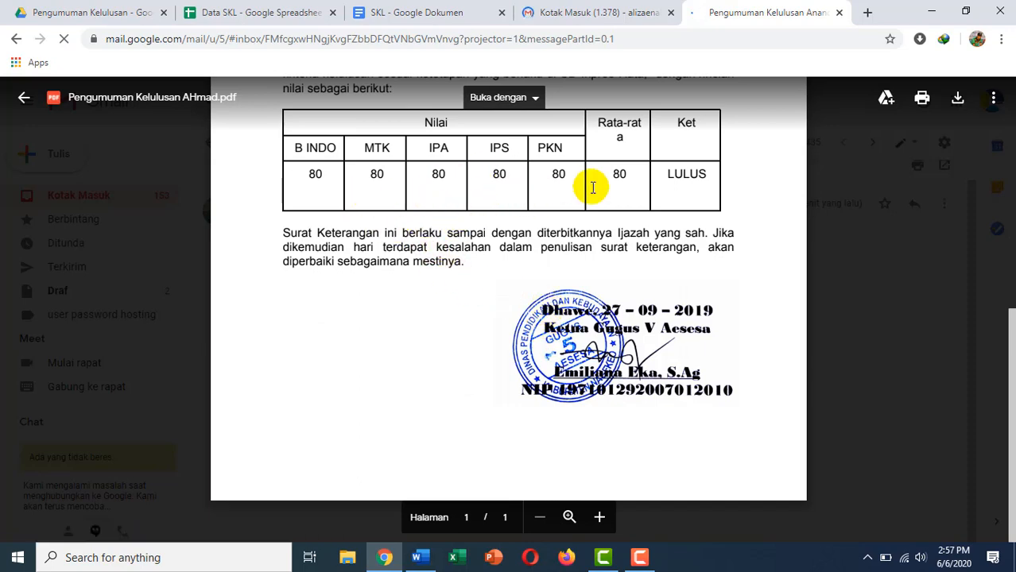
left_click_drag(1011, 410, 1008, 177)
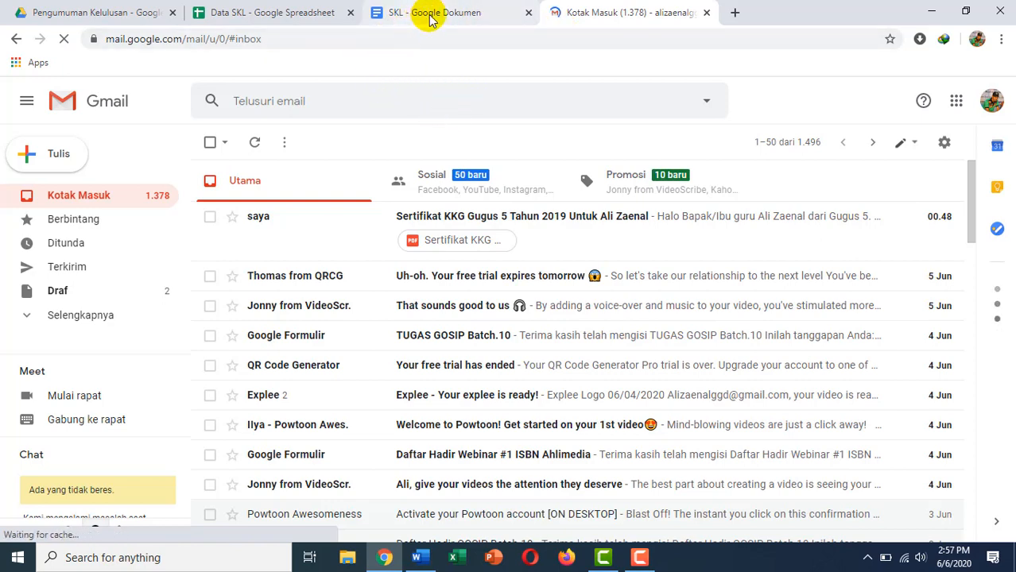
Scroll Data SKL right to check the merged document IDs and Drive URLs for all five students.
left_click(284, 13)
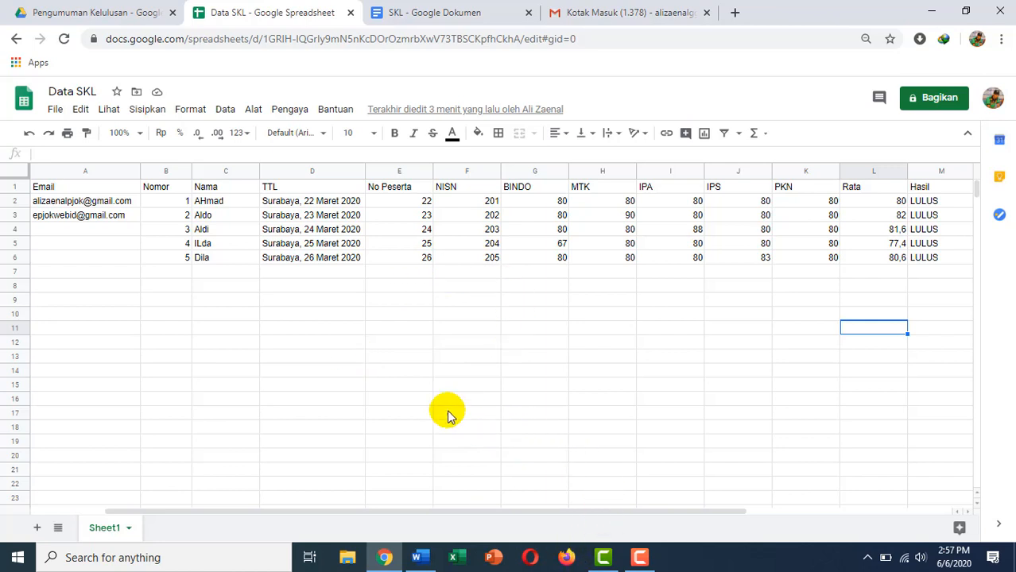
scroll(425, 387, "right", 3)
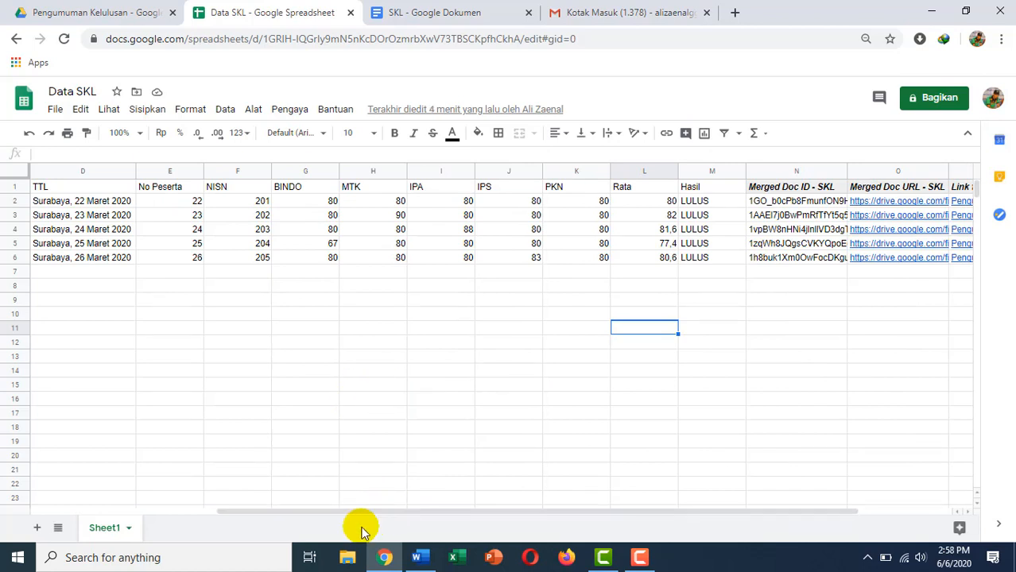
mouse_move(377, 514)
left_mouse_down()
mouse_move(294, 517)
mouse_move(375, 514)
left_mouse_up()
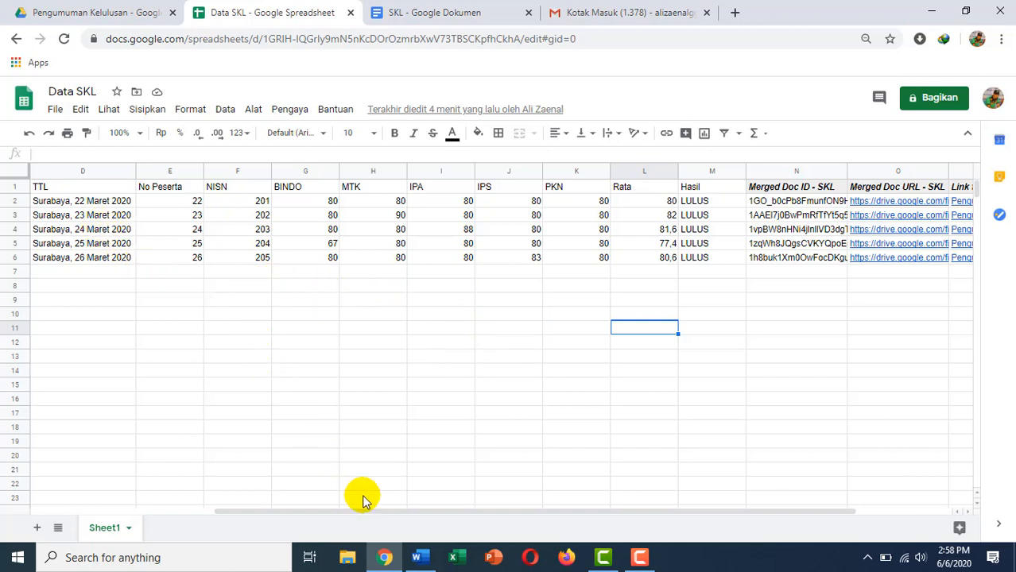
From the Pengumuman Kelulusan folder, create a blank Google spreadsheet (Spreadsheet kosong).
left_click(72, 15)
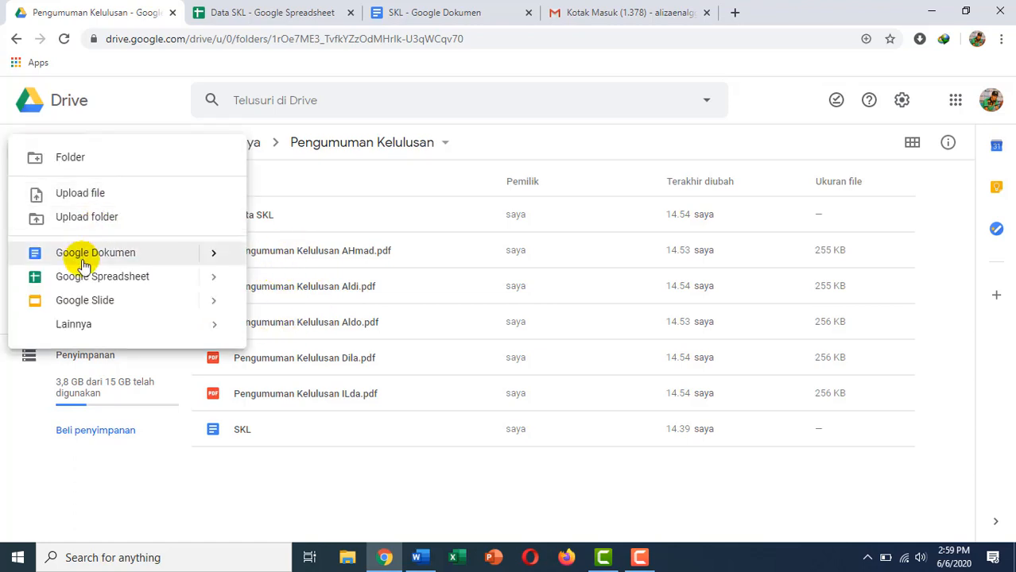
mouse_move(213, 283)
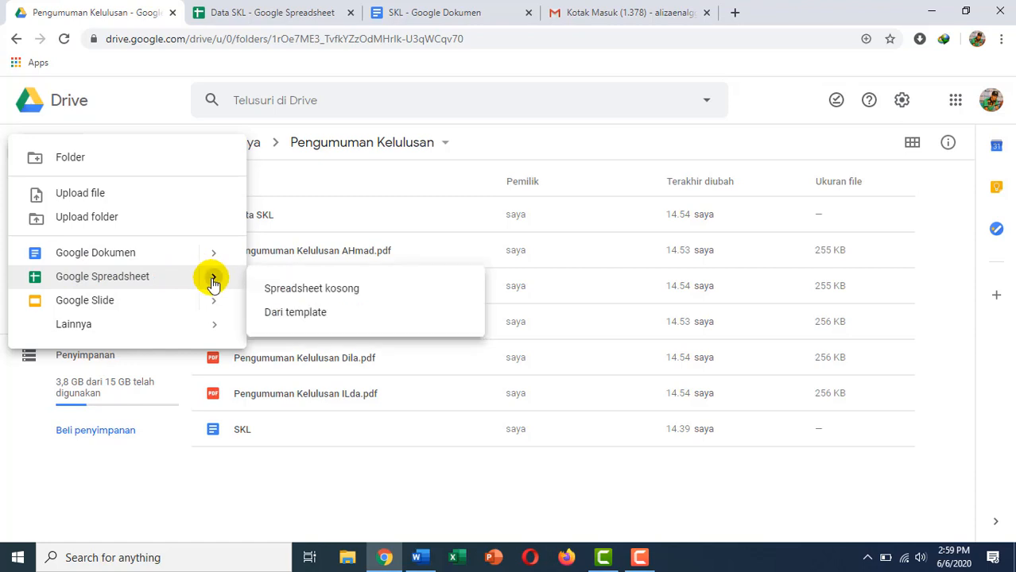
left_click(285, 290)
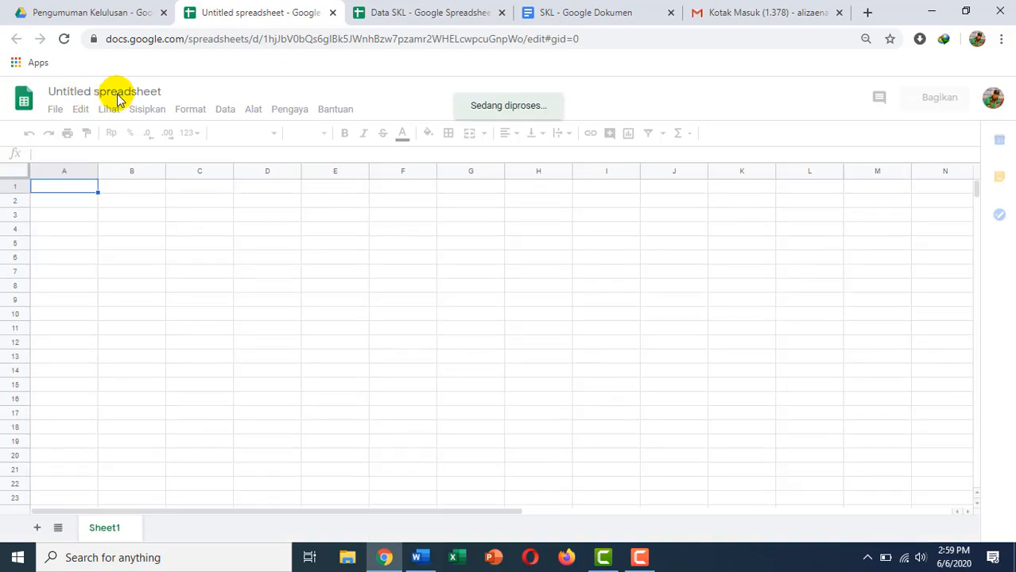
Rename 'Untitled spreadsheet' to 'WA otomatis' and select cell A1.
left_click(118, 92)
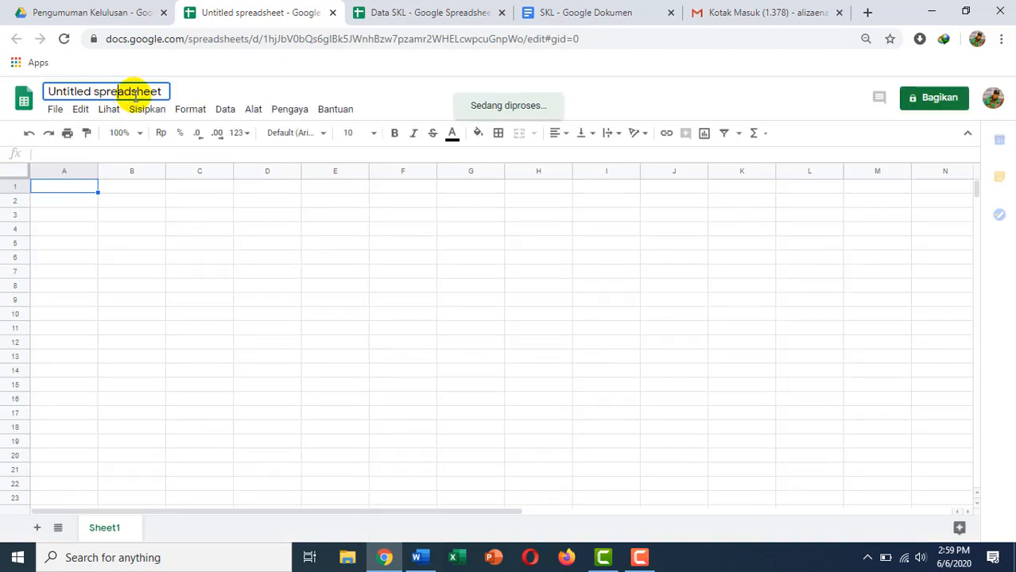
triple_click(150, 96)
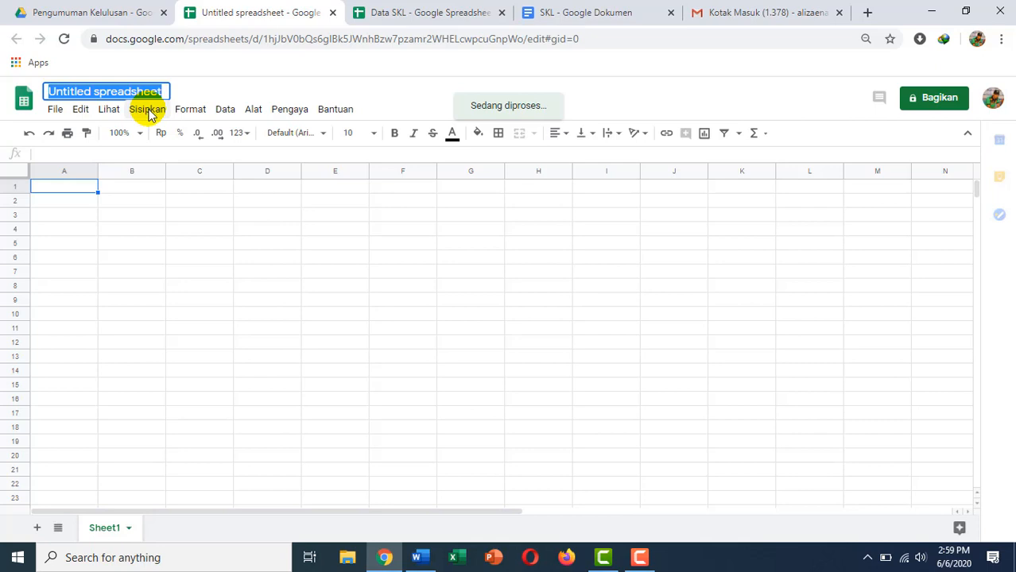
type("WA otomatis")
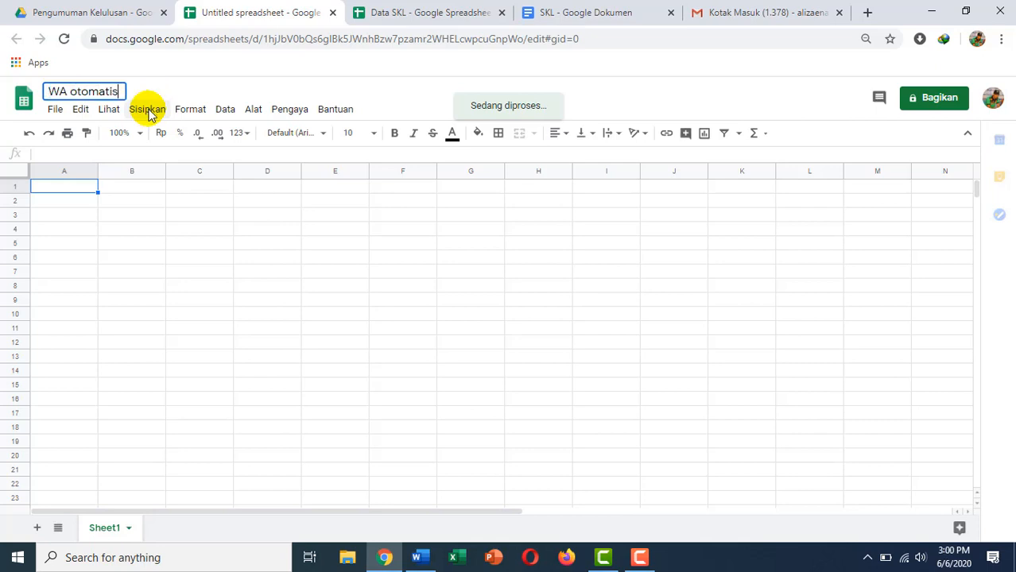
left_click(61, 230)
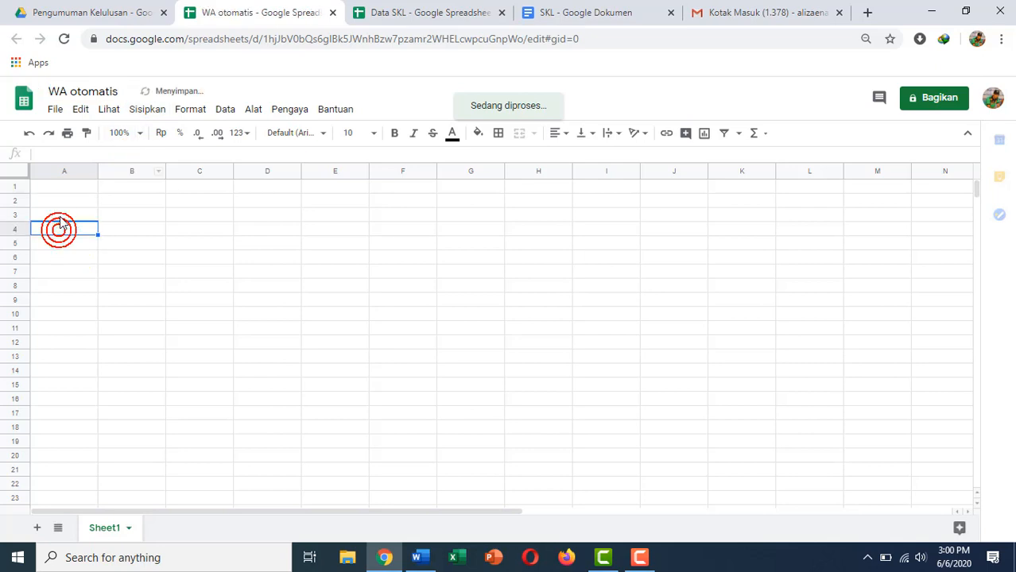
left_click(59, 189)
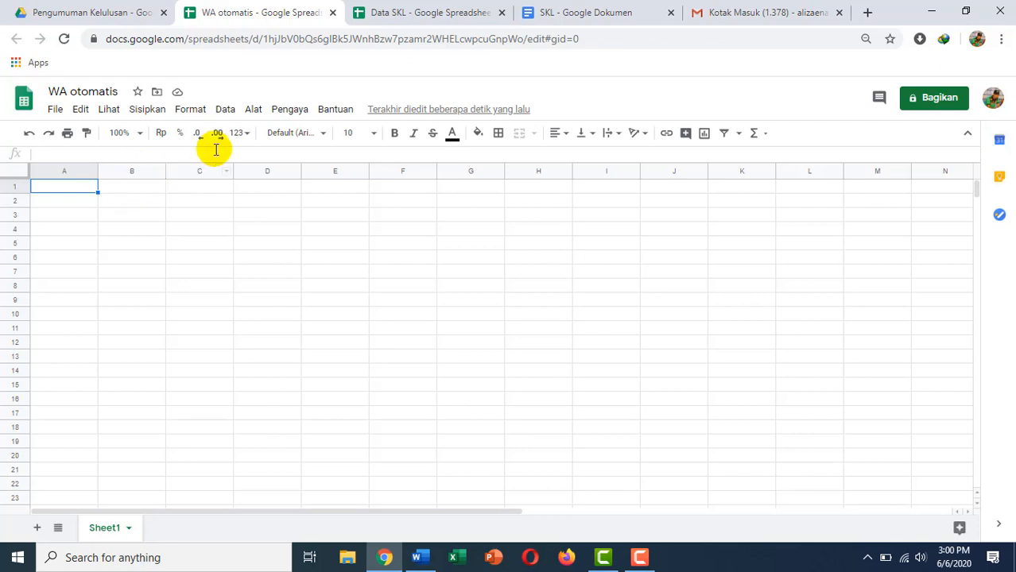
Start a formula in cell A1 with a bare '='.
double_click(62, 186)
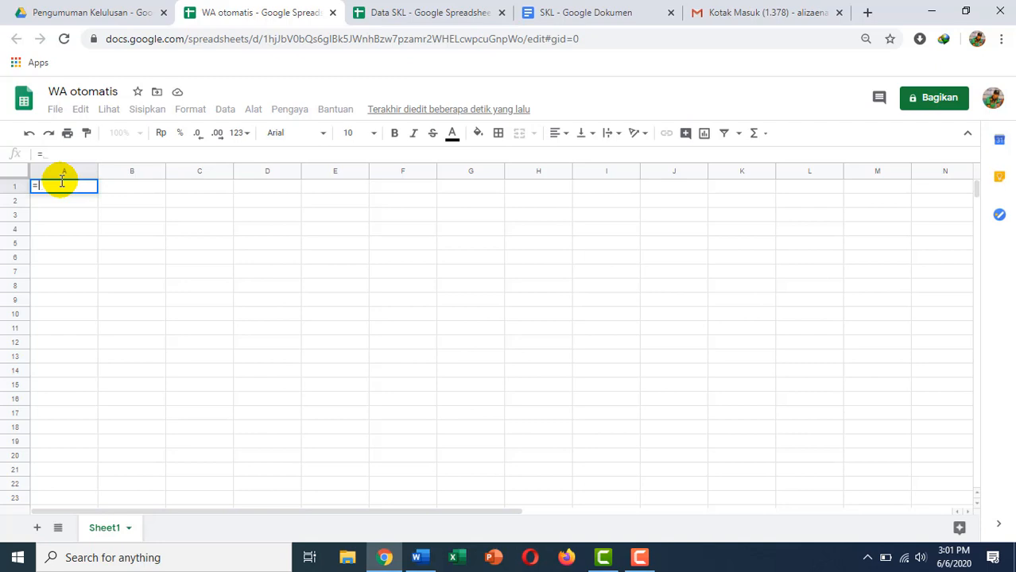
Insert IMPORTRANGE into A1 and select the help box's example URL and range.
type("IMPOR")
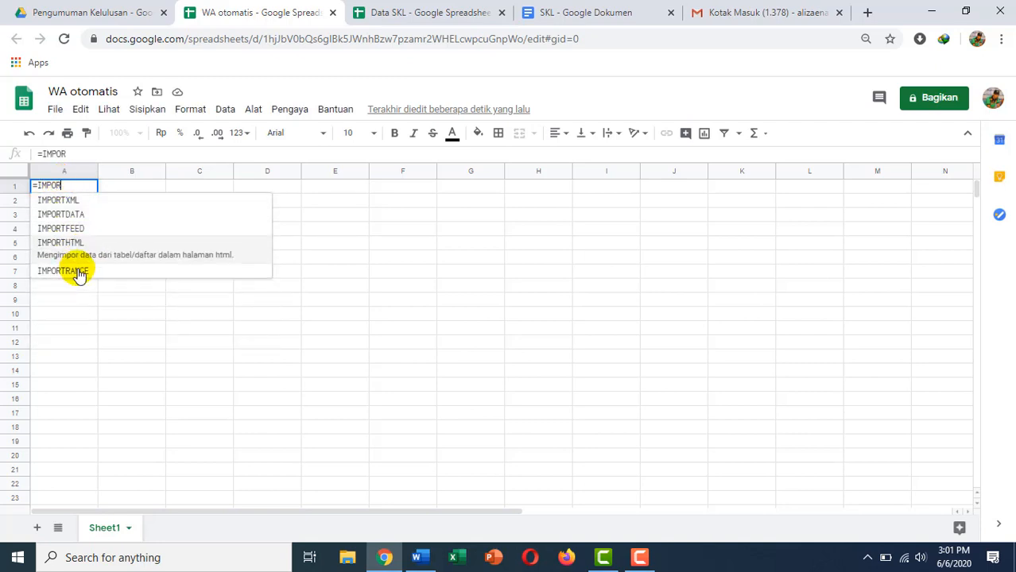
left_click(73, 263)
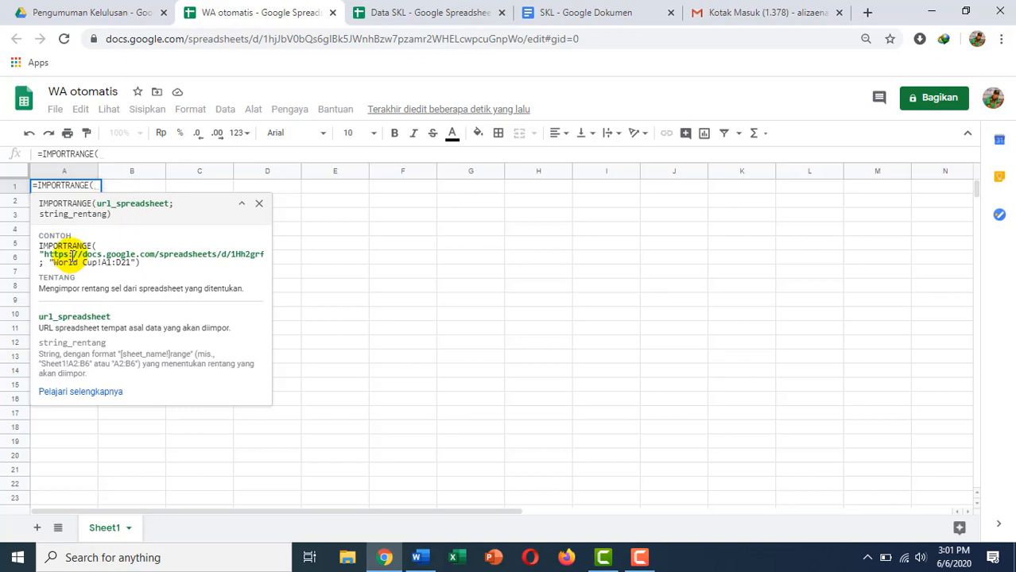
left_click(71, 256)
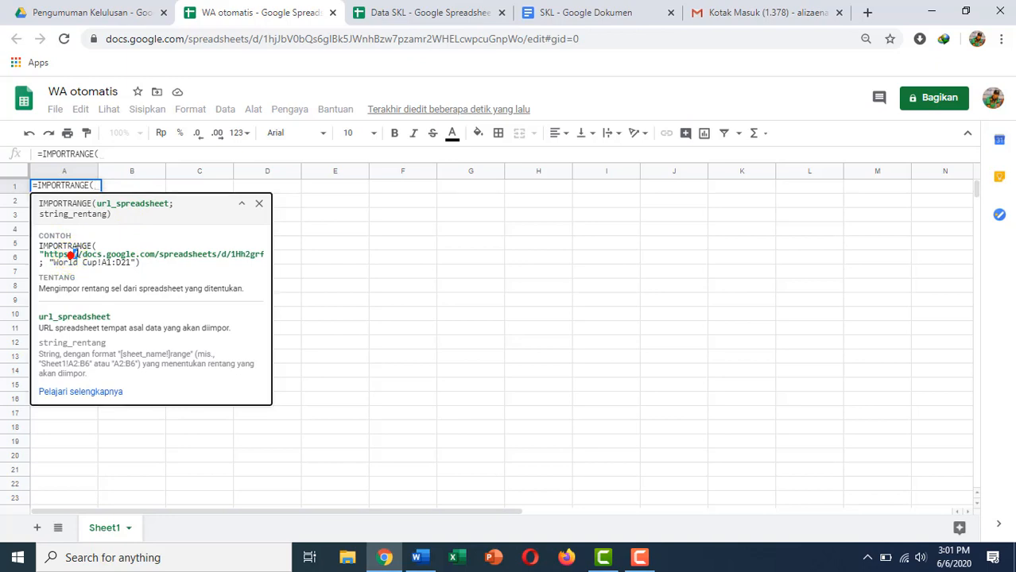
left_click(78, 259)
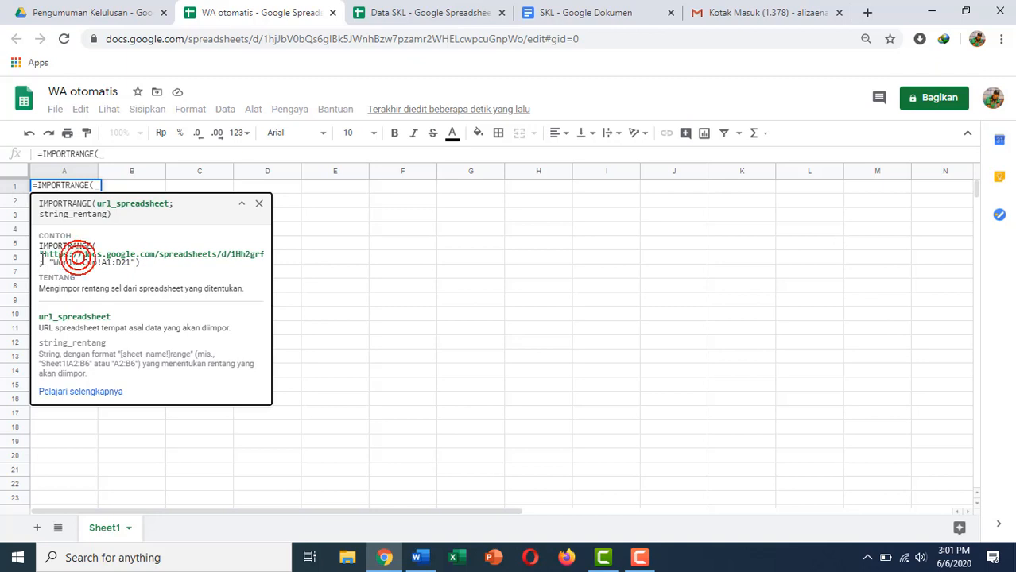
left_click_drag(41, 255, 140, 267)
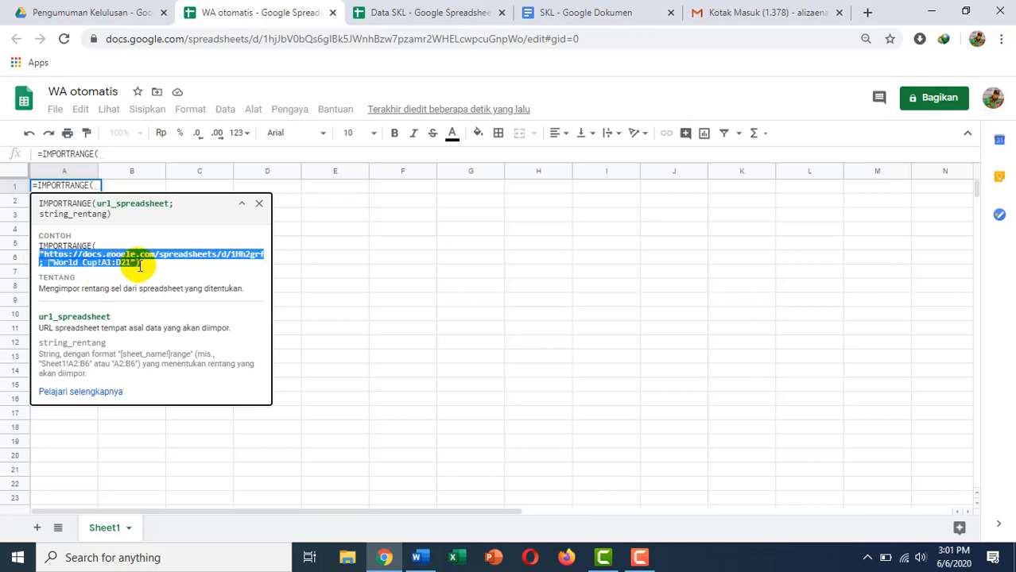
Paste the example URL and range into the A1 formula, then view Data SKL.
left_click(100, 186)
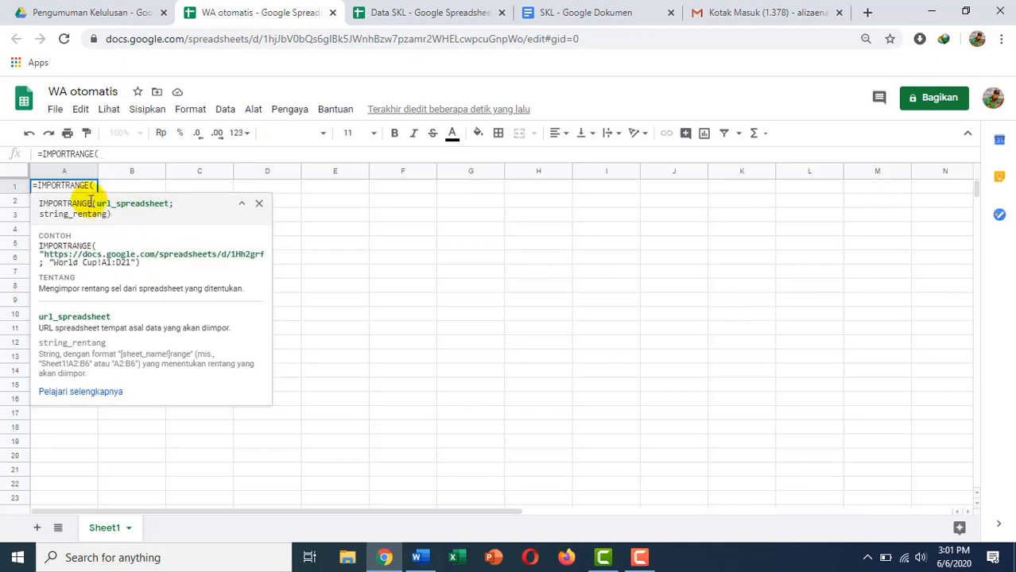
left_click_drag(38, 253, 144, 269)
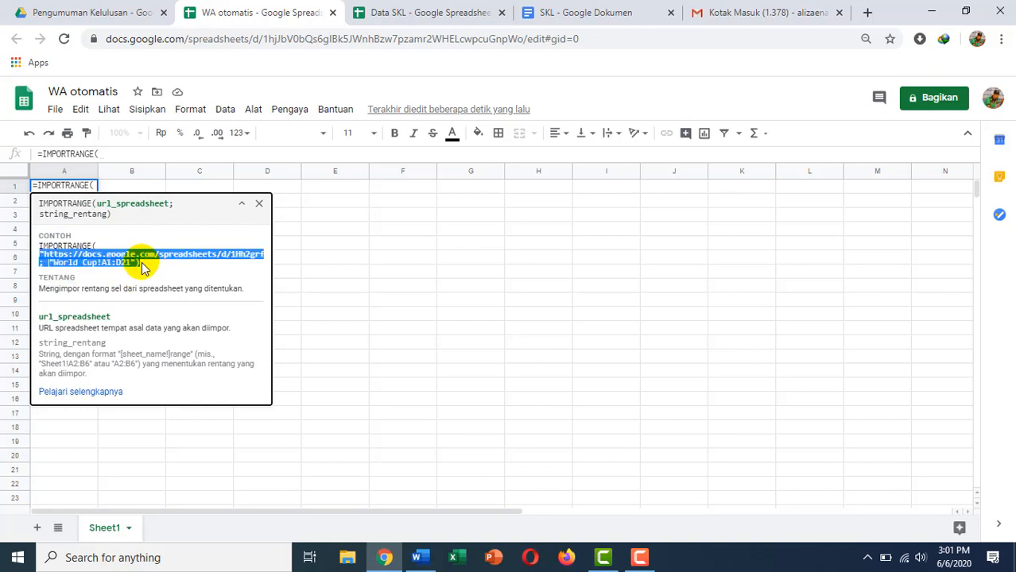
left_click(94, 186)
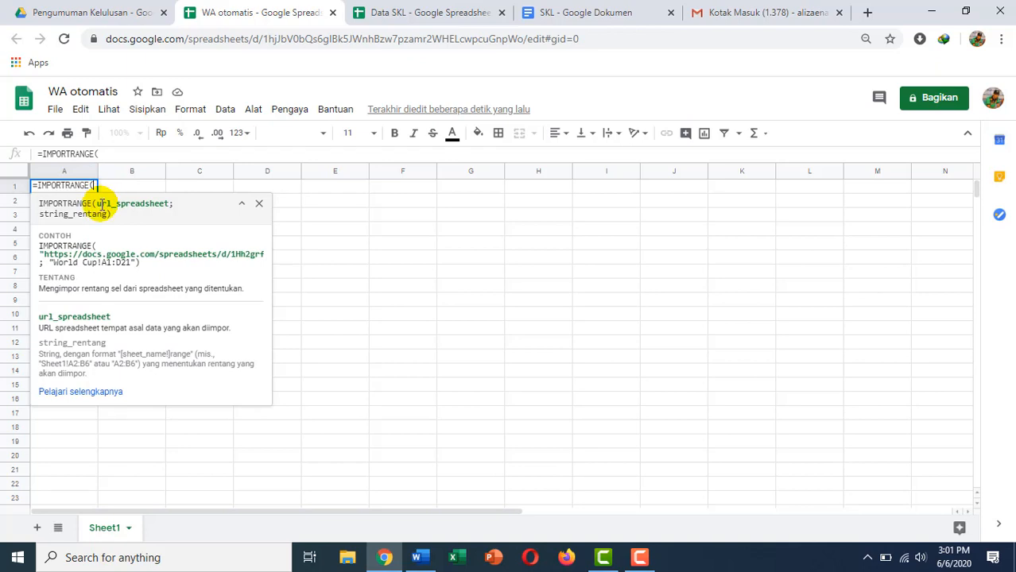
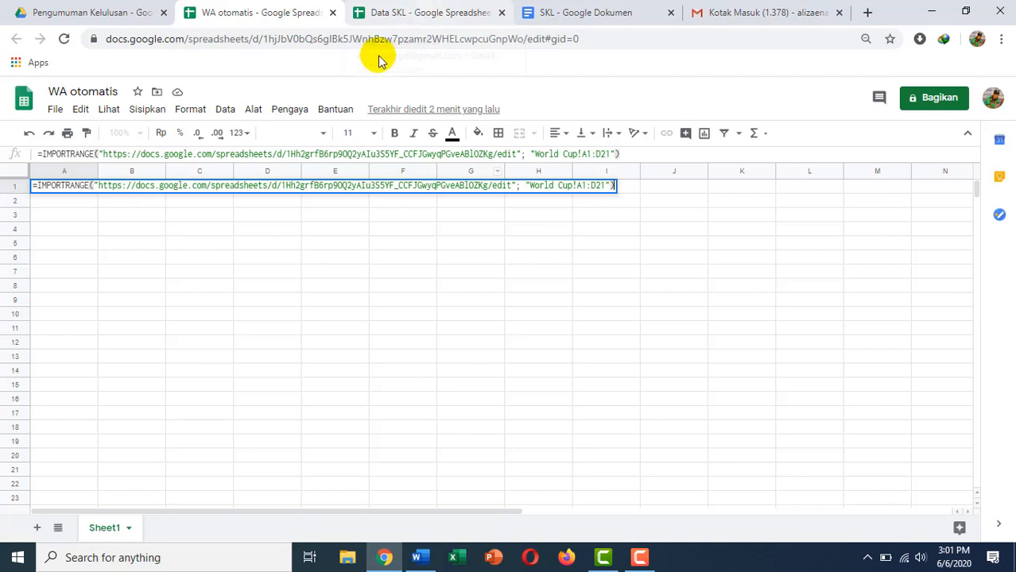
left_click(414, 14)
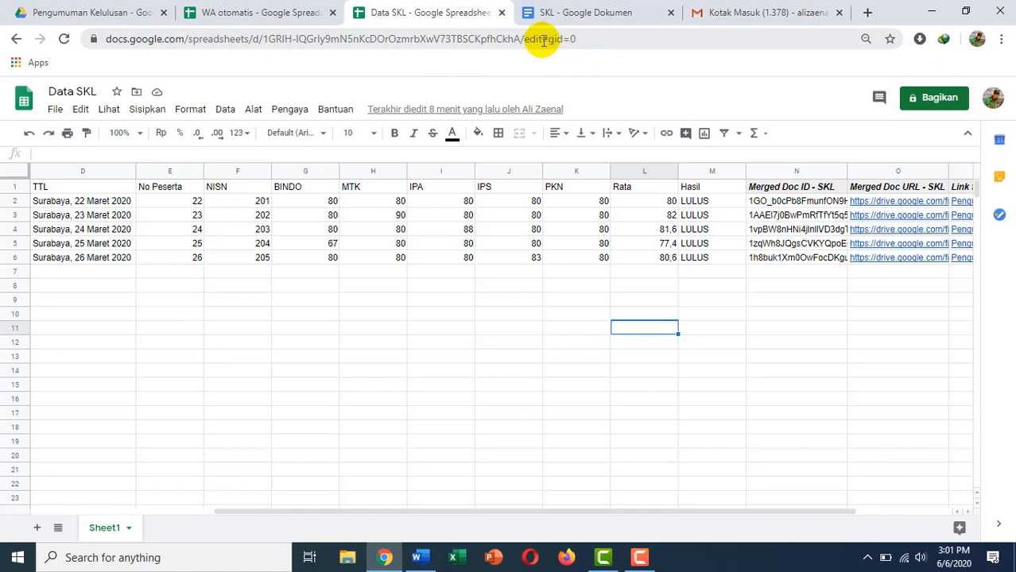
Open the Bagikan sharing dialog for Data SKL in the Pengumuman Kelulusan folder.
left_click(117, 15)
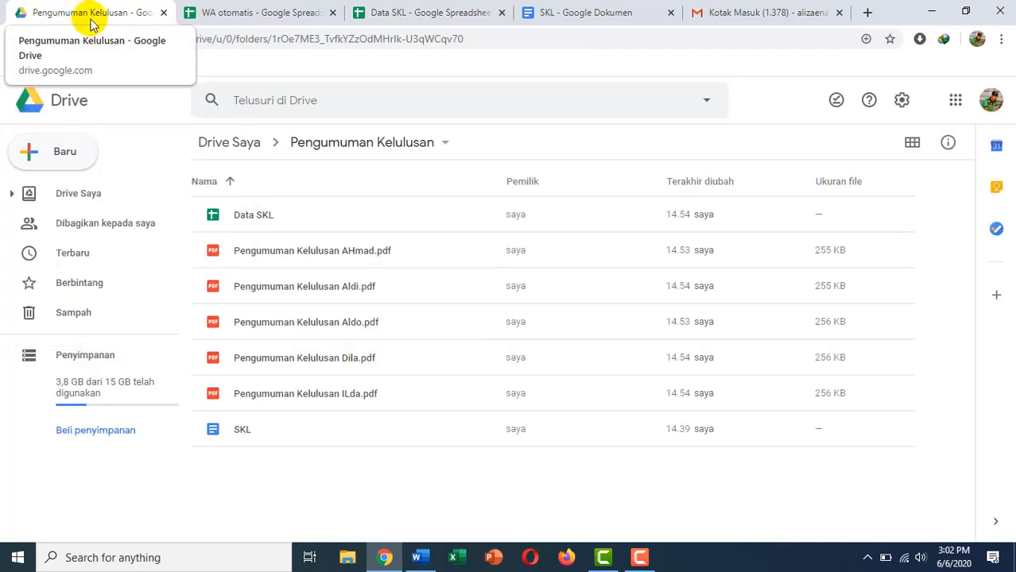
left_click(247, 218)
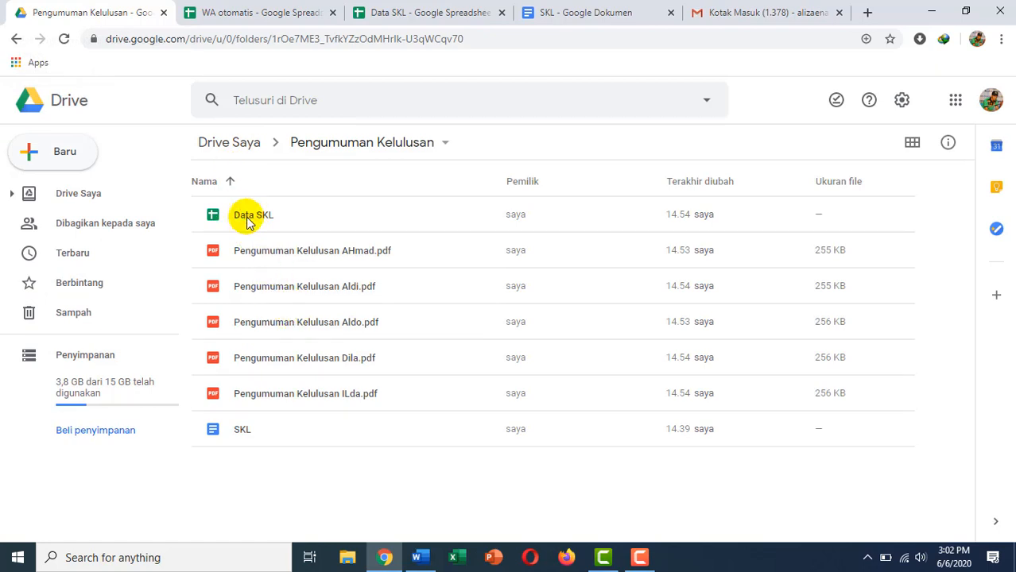
left_click(250, 220)
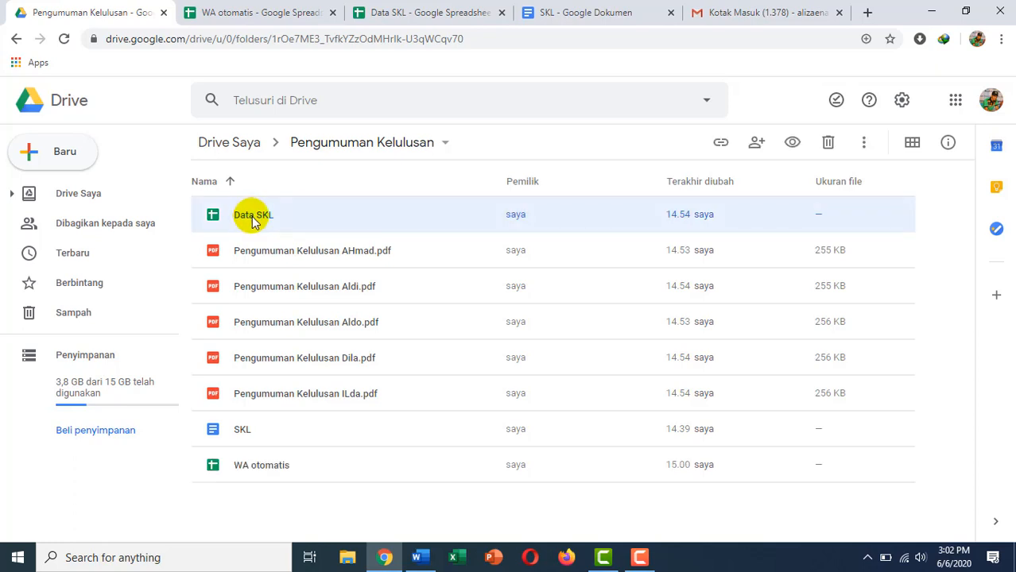
right_click(255, 225)
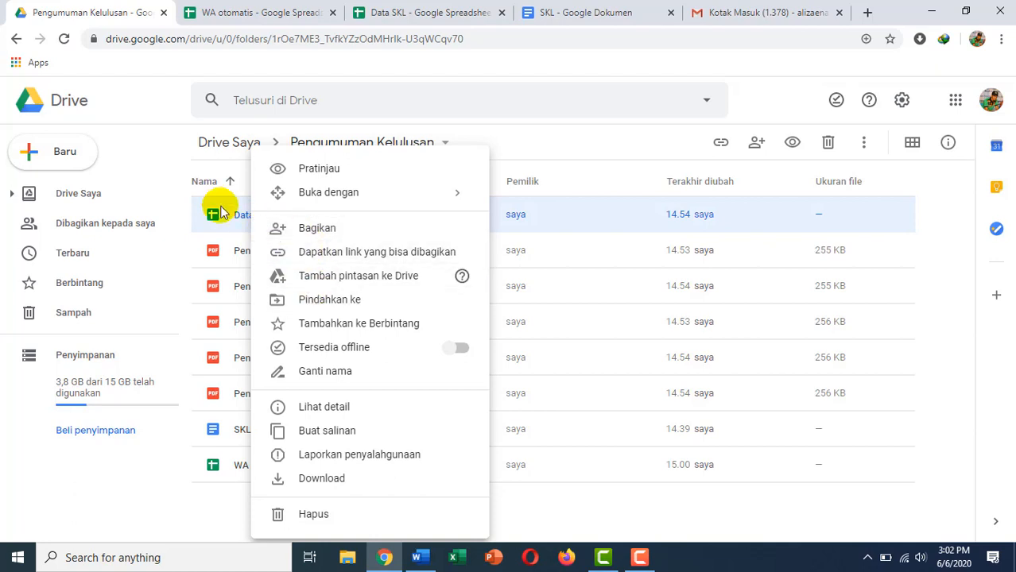
left_click(330, 234)
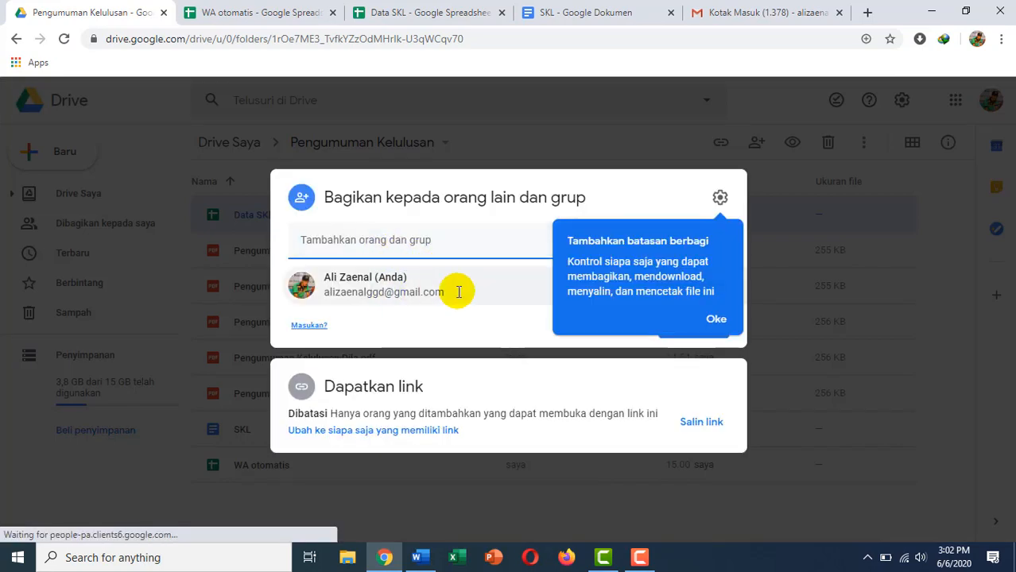
Change Data SKL's general access to anyone with the link and confirm with Selesai.
left_click(716, 319)
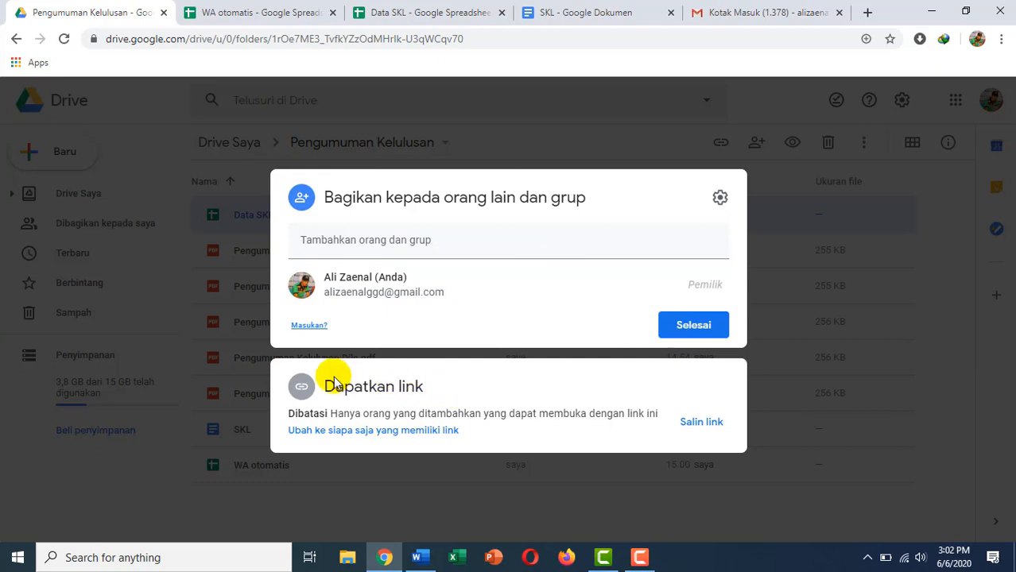
left_click(382, 429)
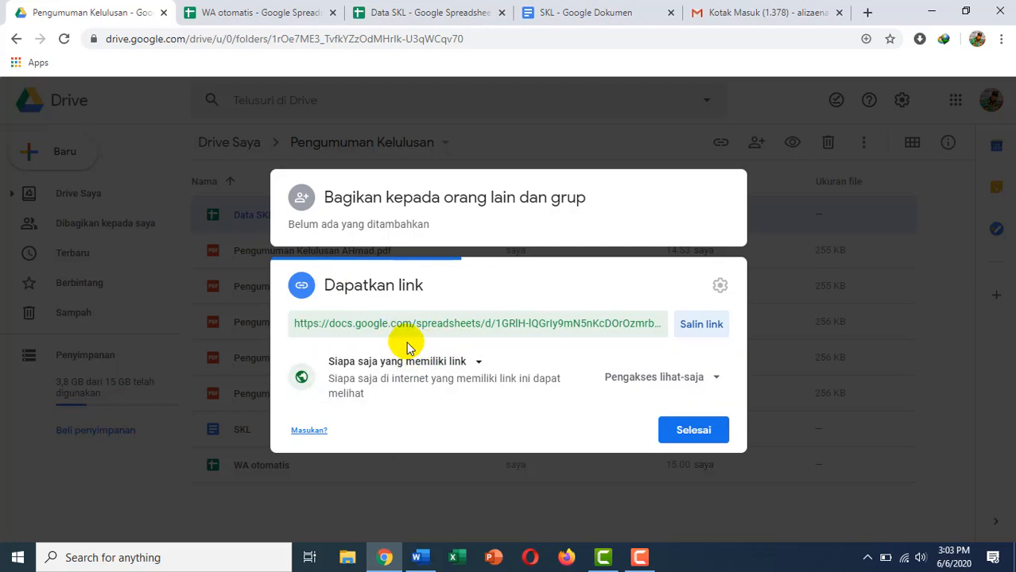
left_click(478, 366)
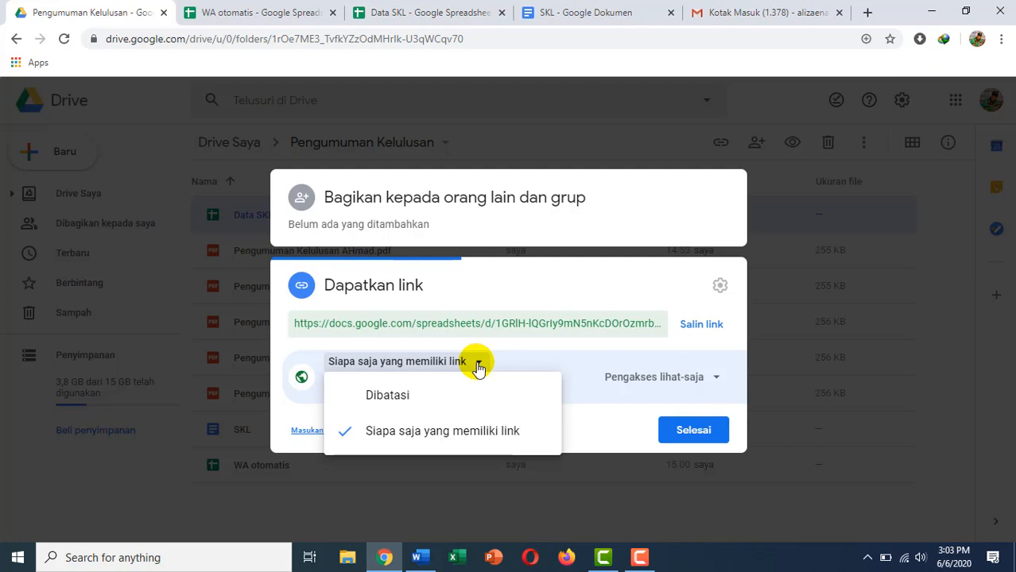
left_click(498, 435)
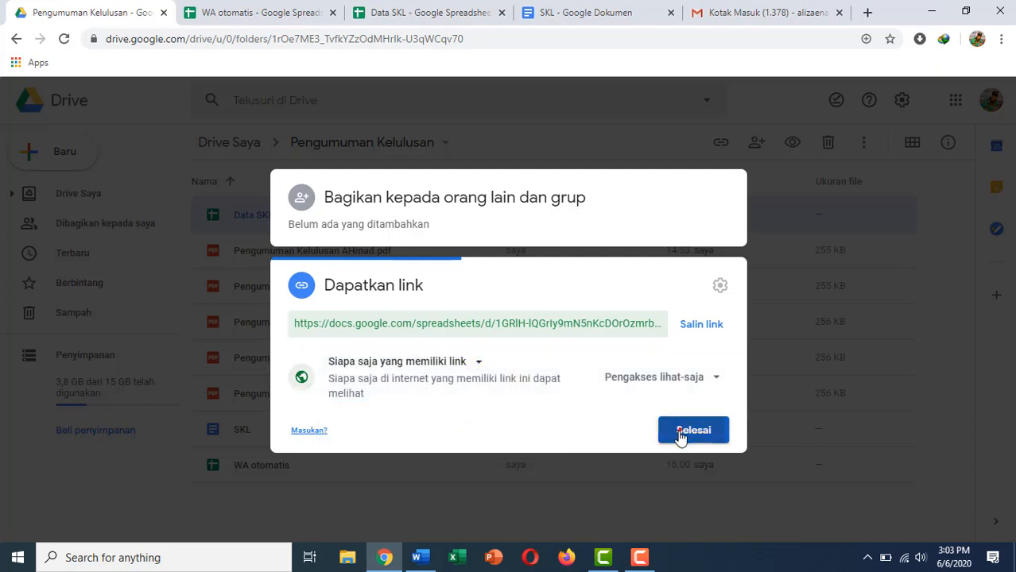
left_click(680, 436)
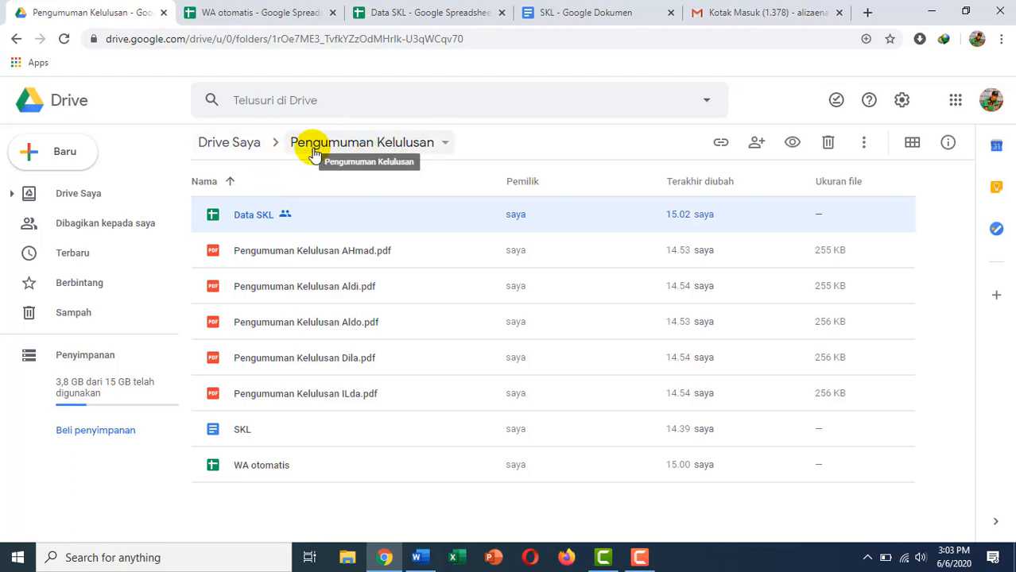
Copy Data SKL's shareable link with Dapatkan link > Salin link.
right_click(253, 220)
left_click(323, 258)
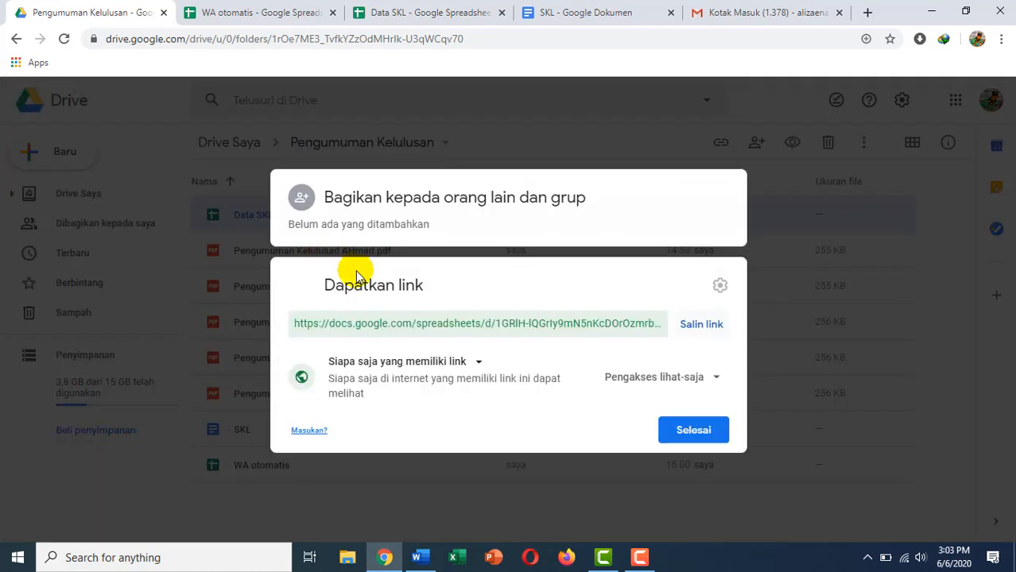
left_click(699, 330)
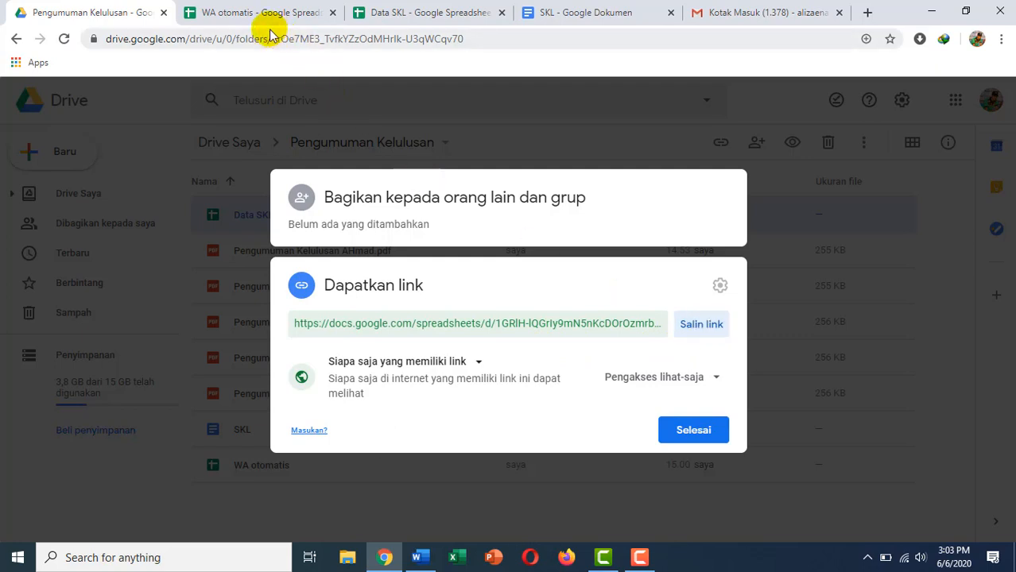
left_click(363, 13)
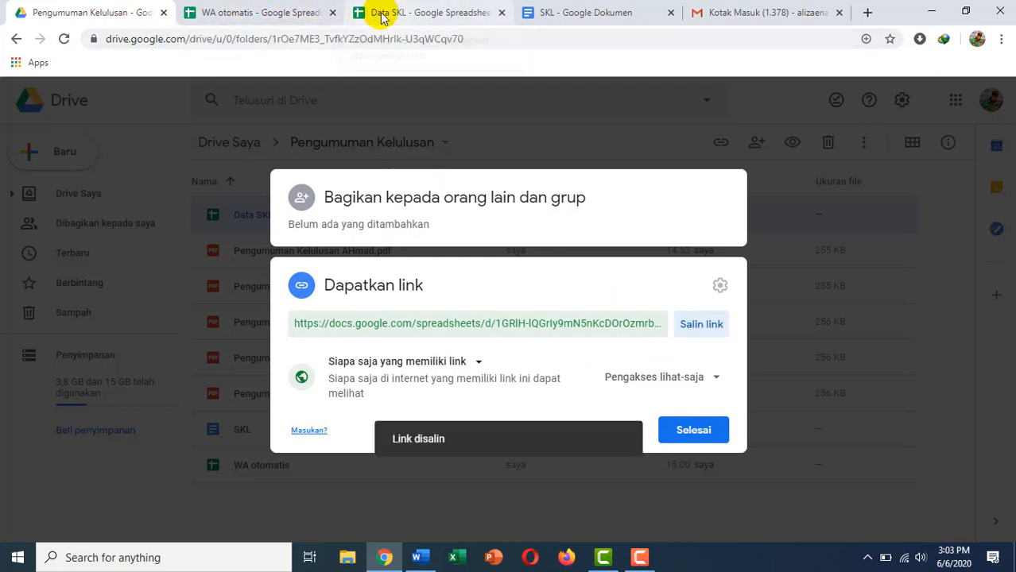
Paste the Data SKL link over the example URL in the A1 IMPORTRANGE formula.
left_click(264, 13)
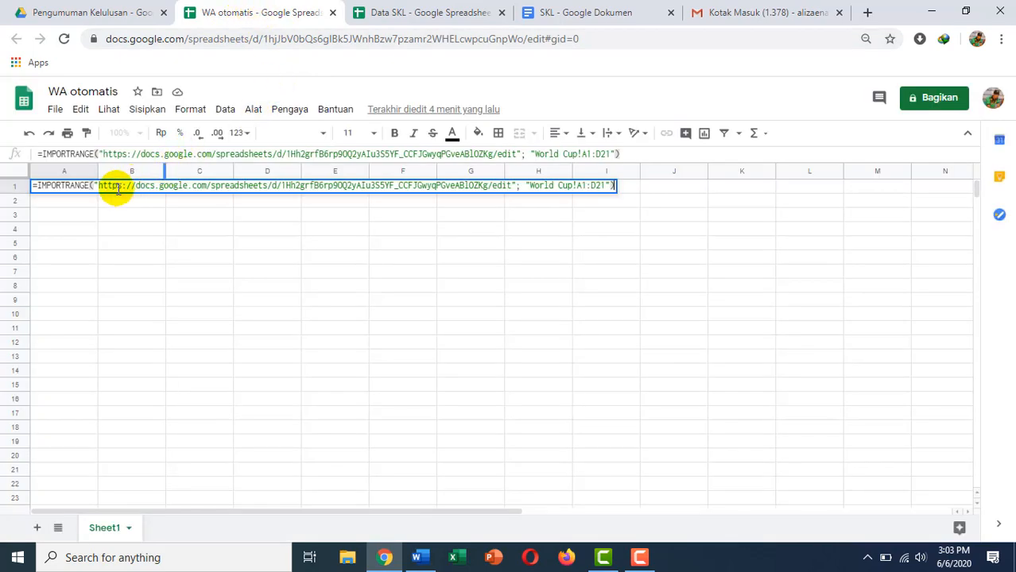
left_click_drag(97, 186, 509, 186)
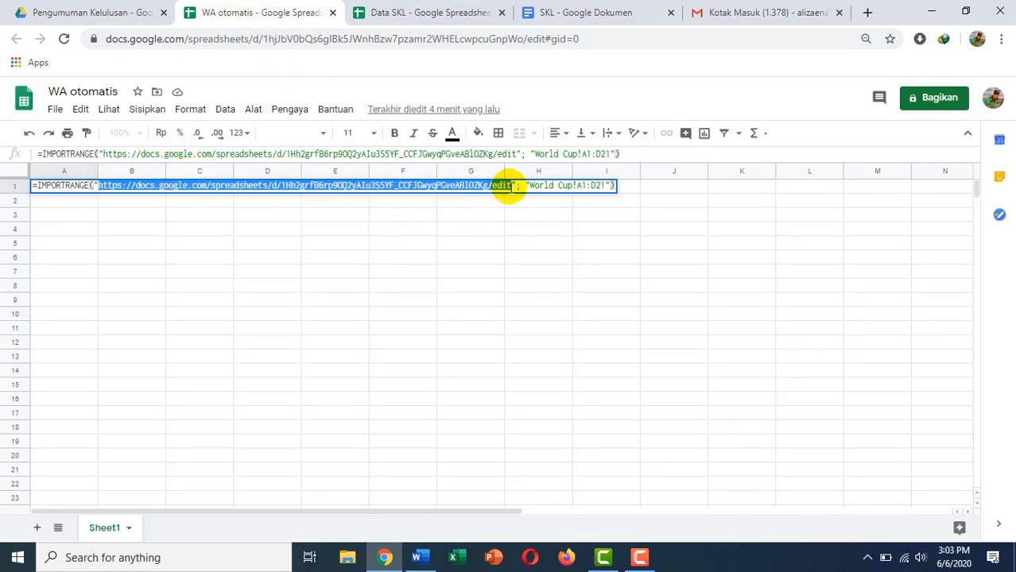
key("ctrl+v")
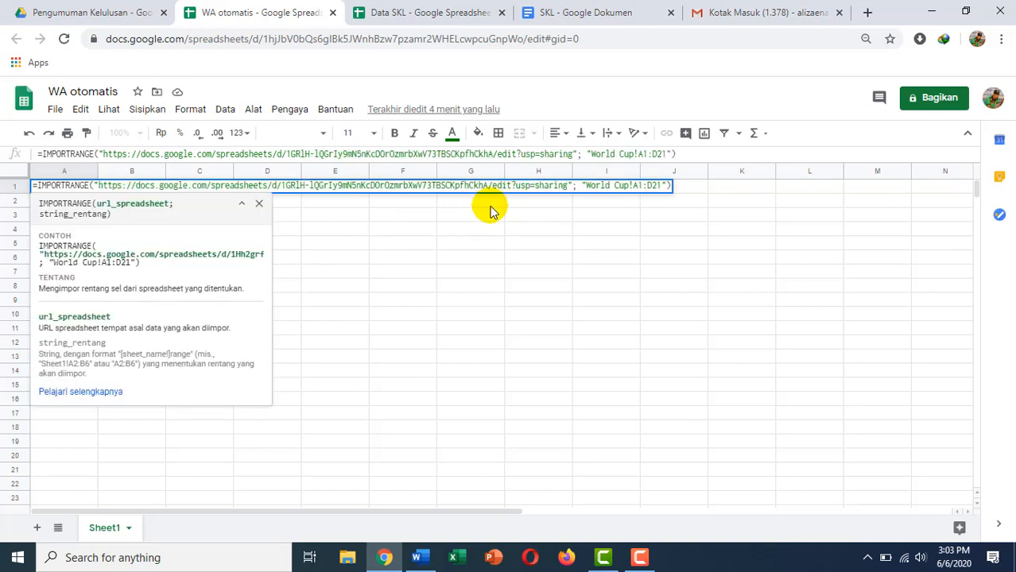
left_click(538, 187)
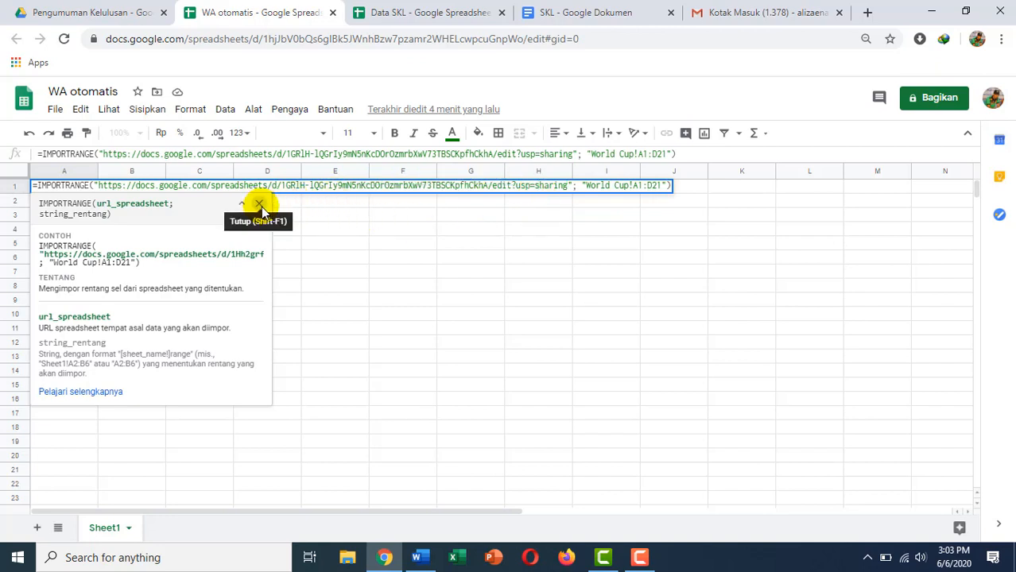
Dismiss the function help and select the example's World Cup sheet-name range for replacement.
left_click(260, 205)
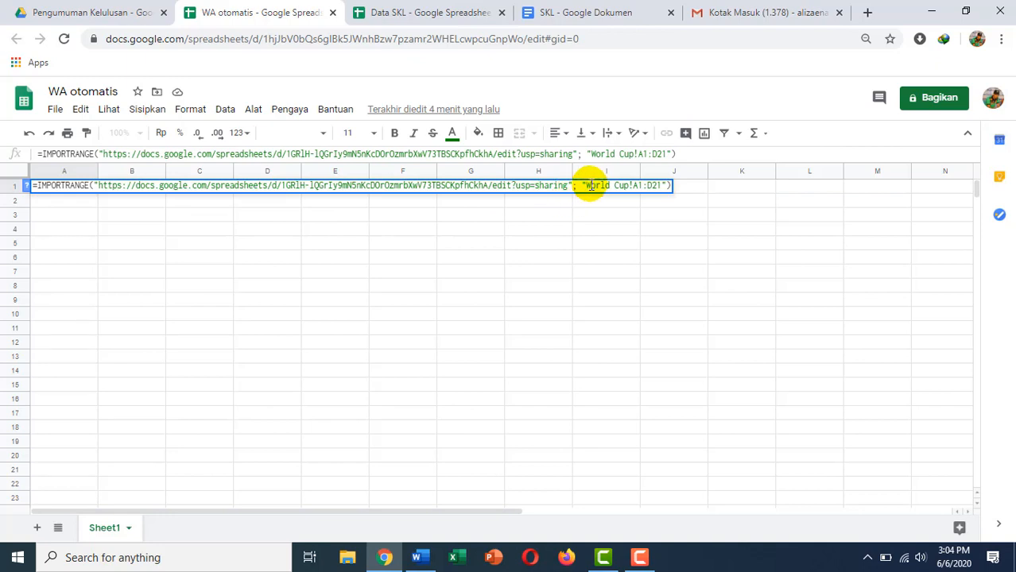
left_click(589, 186)
left_click_drag(606, 187, 627, 188)
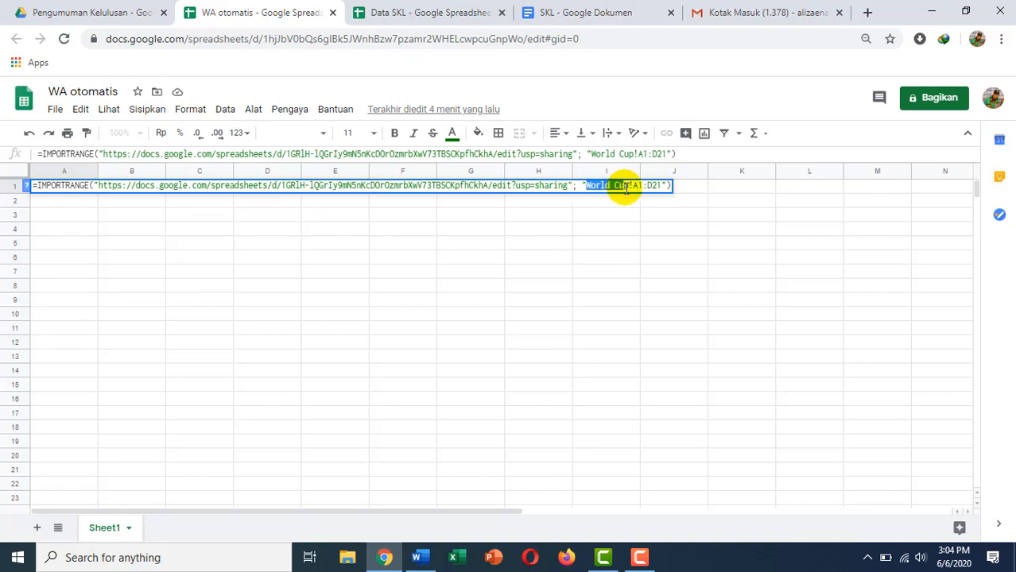
left_click(409, 12)
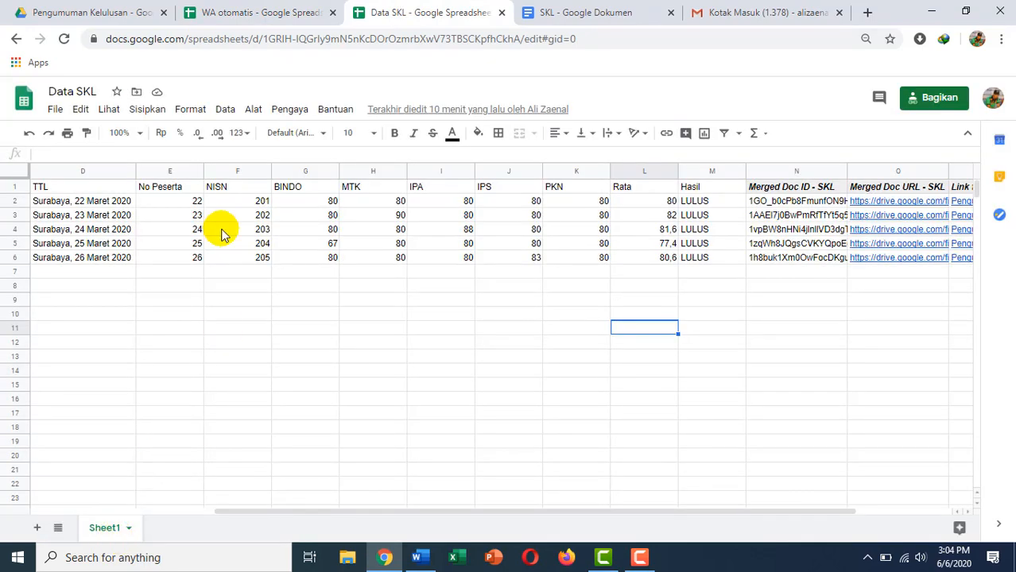
Change the IMPORTRANGE range to Sheet1!F:F and commit, listing NISN 201–205 in column A.
left_click(208, 16)
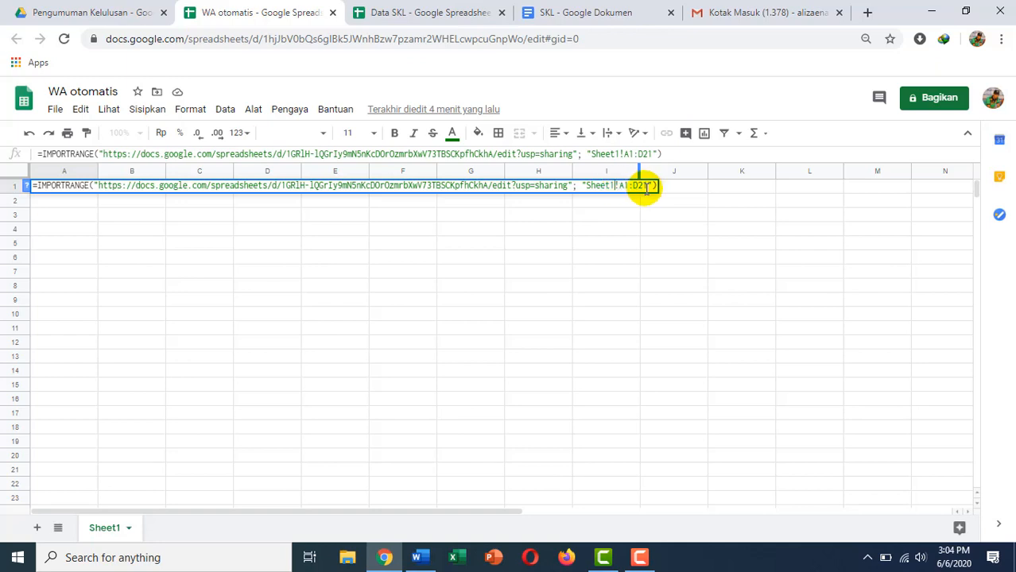
left_click(384, 18)
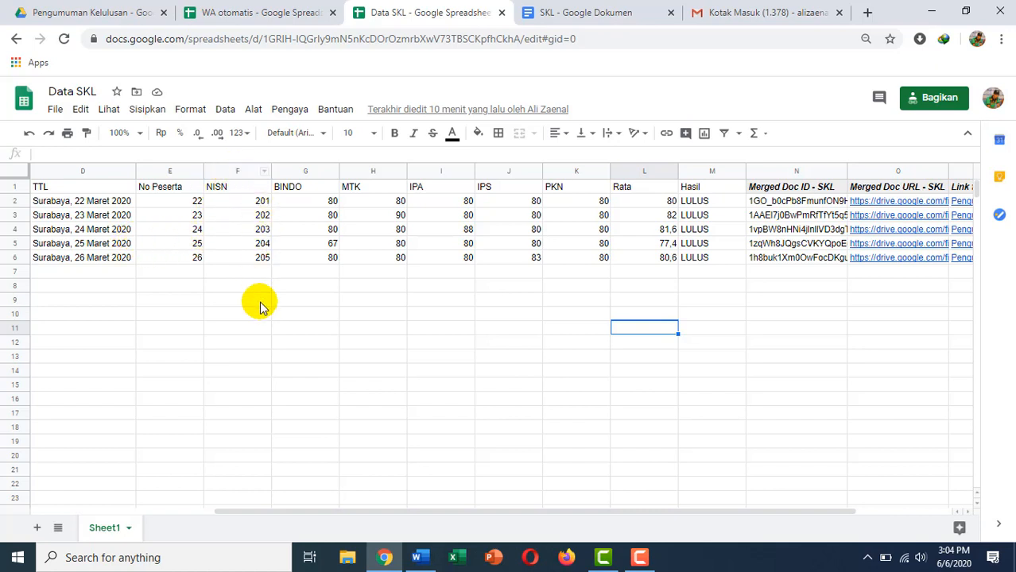
left_click(269, 13)
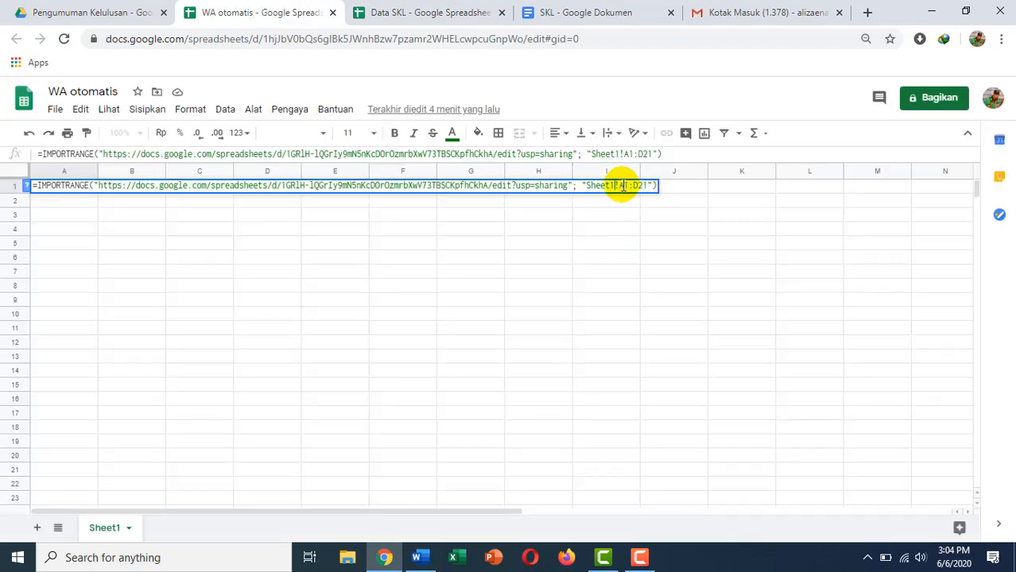
left_click_drag(620, 185, 645, 186)
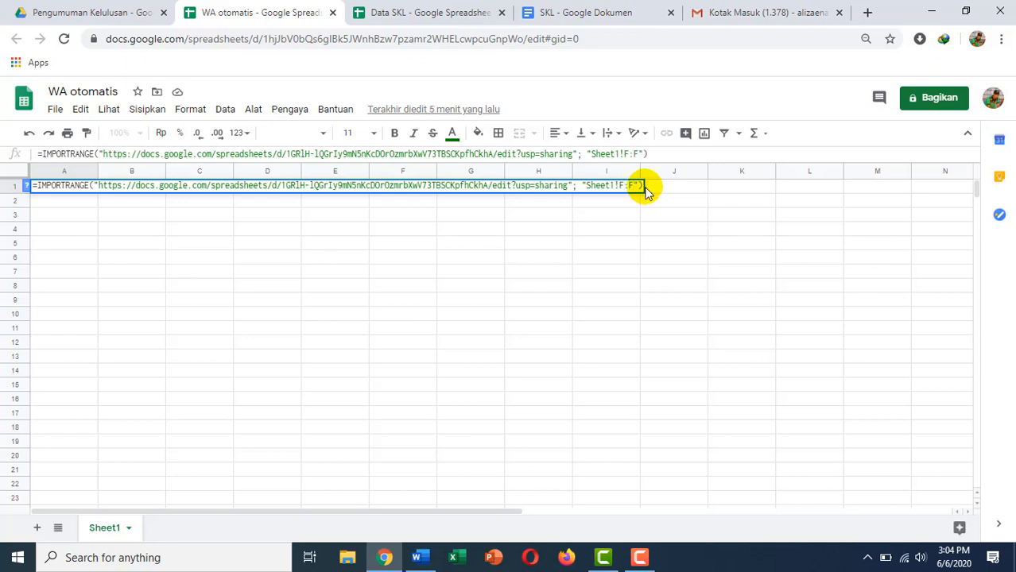
key("Return")
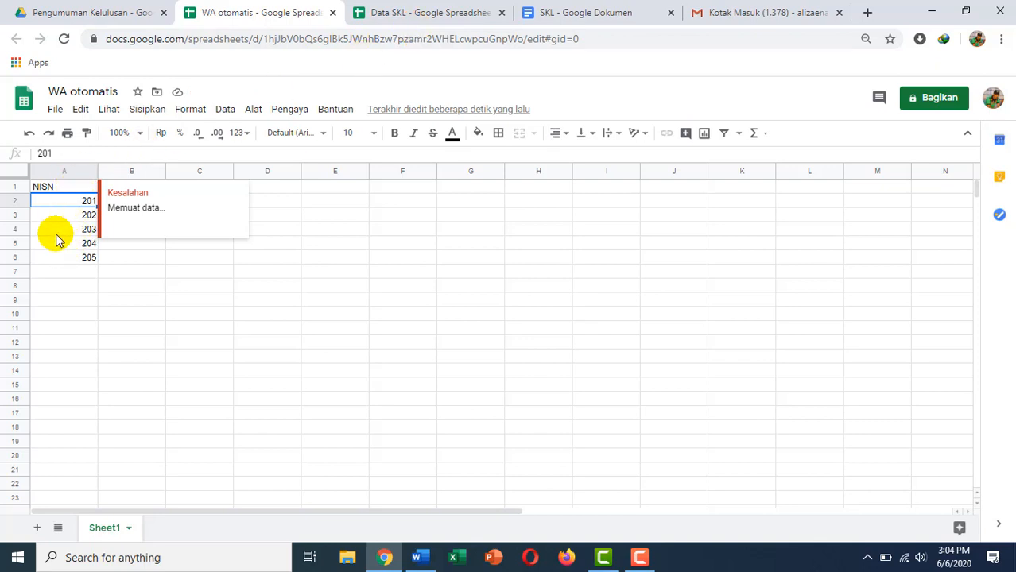
Compare Data SKL against the imported NISN list and select empty cell B1 in WA otomatis.
left_click(396, 14)
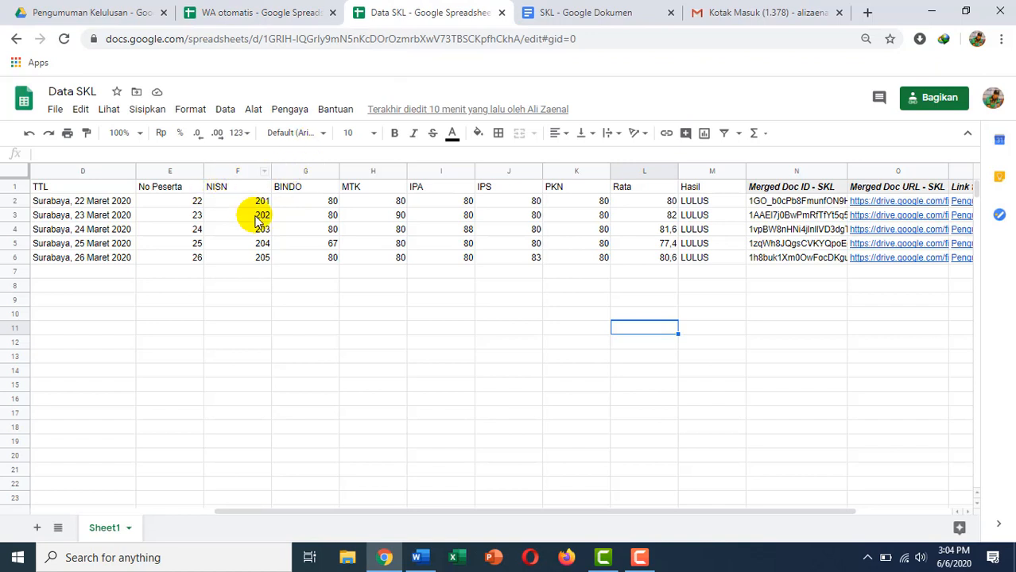
left_click(213, 8)
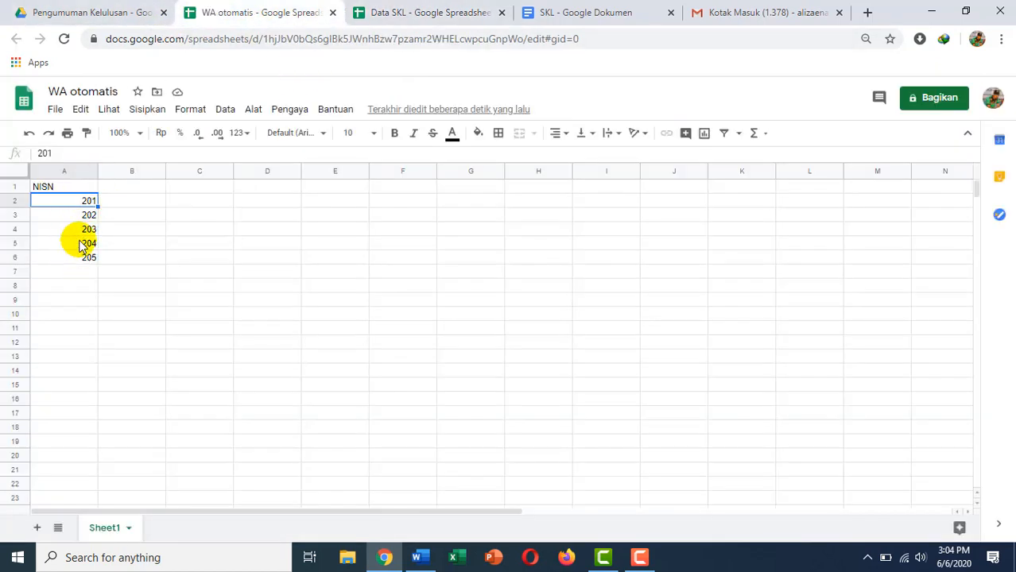
left_click(390, 14)
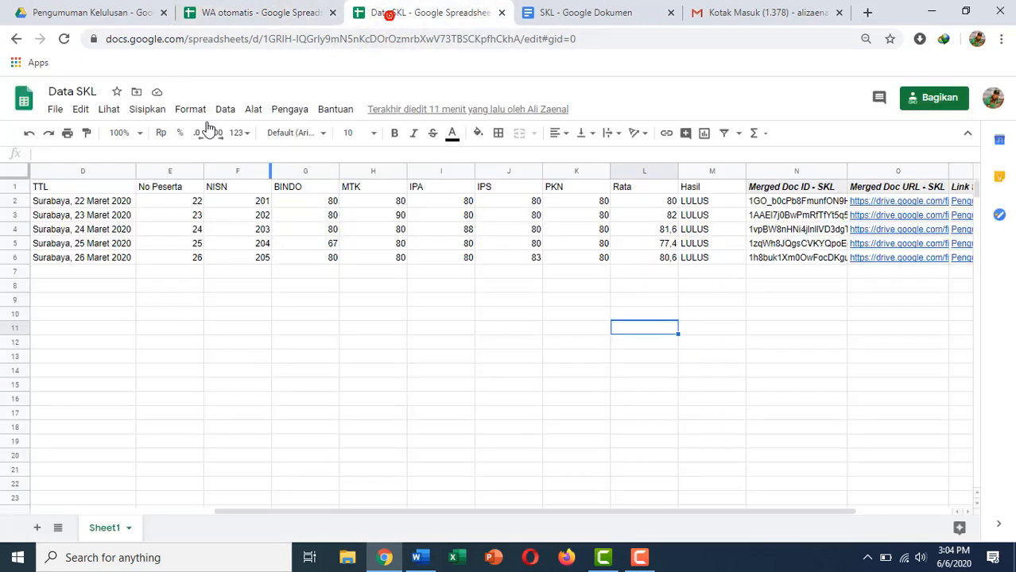
left_click(238, 11)
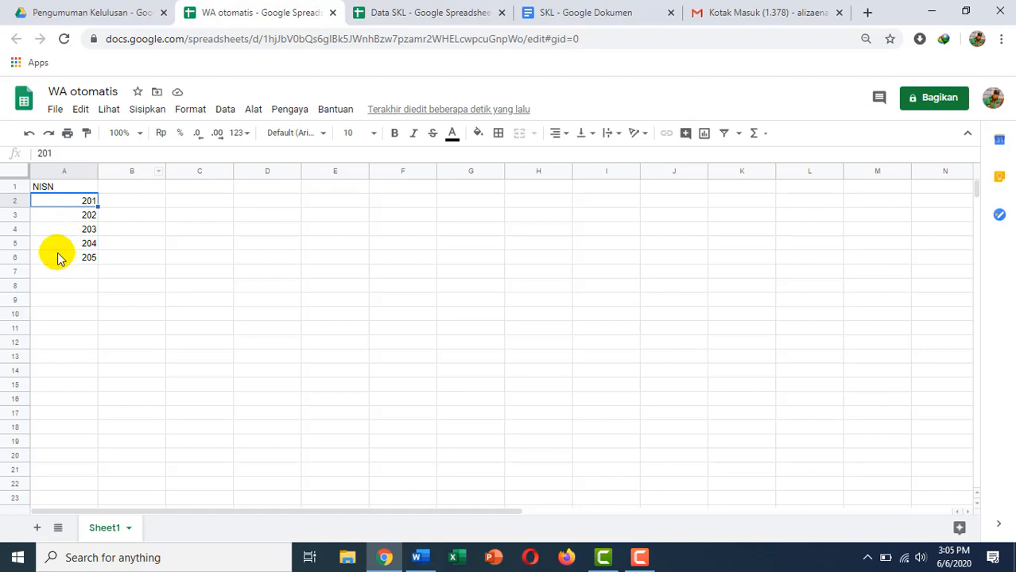
left_click(451, 14)
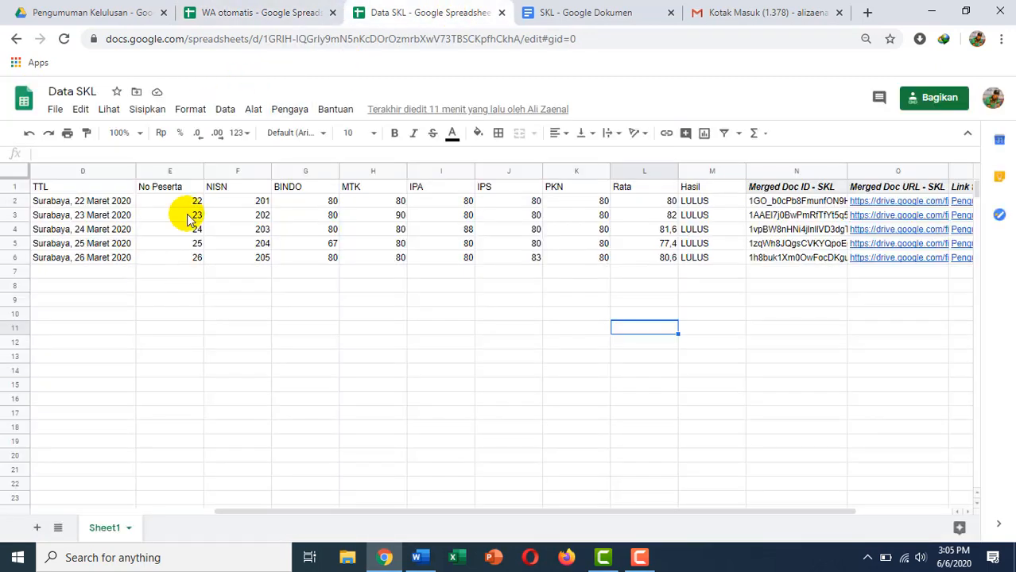
left_click(266, 13)
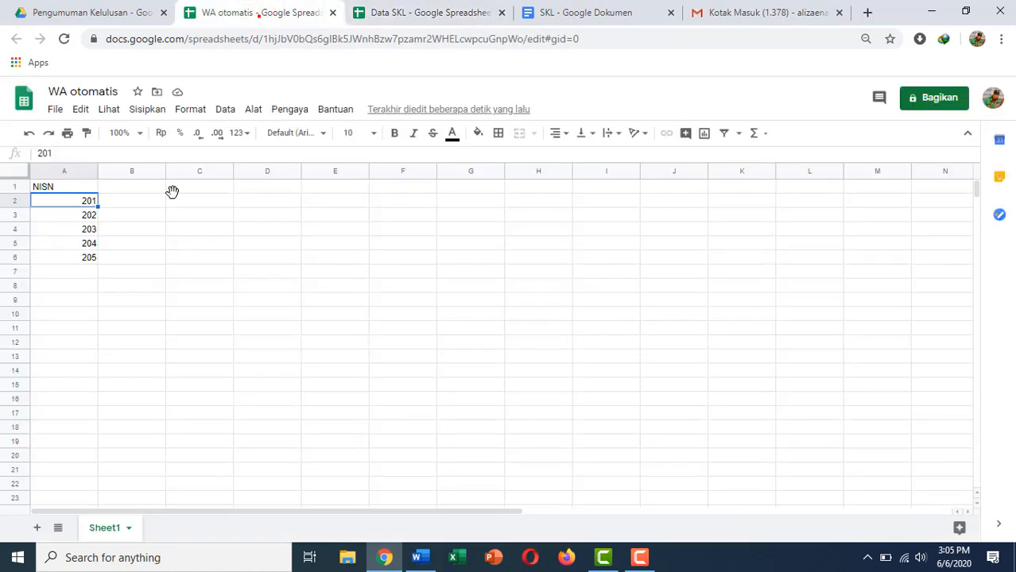
left_click(119, 189)
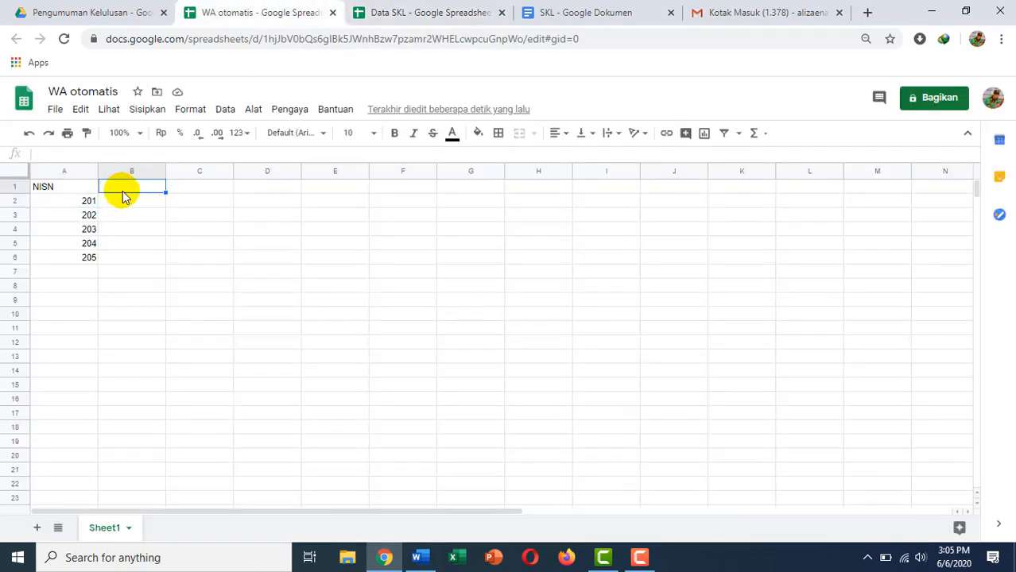
Scroll Data SKL right and widen the Merged Doc URL - SKL column to show full links.
left_click(441, 8)
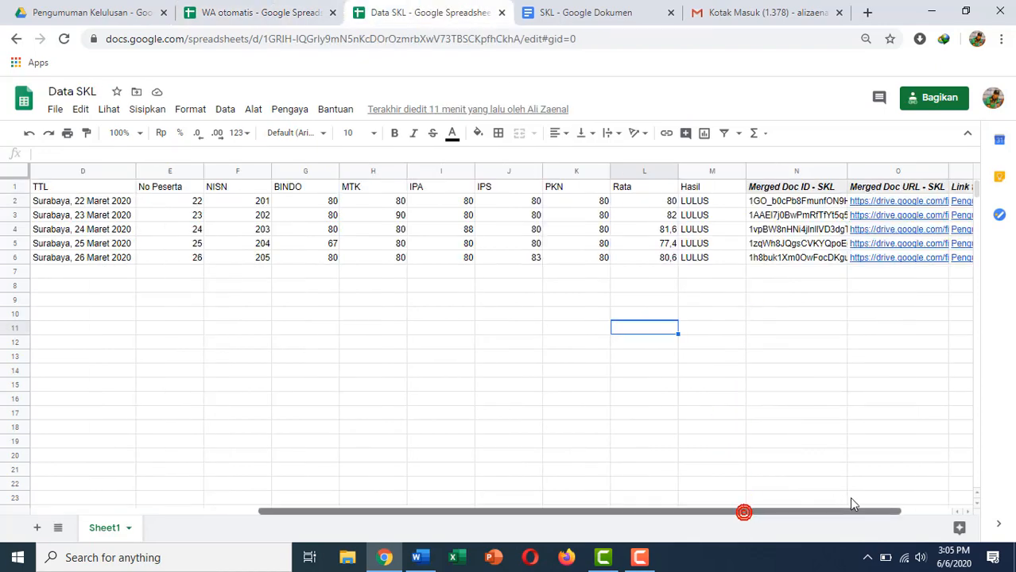
left_click_drag(850, 501, 900, 499)
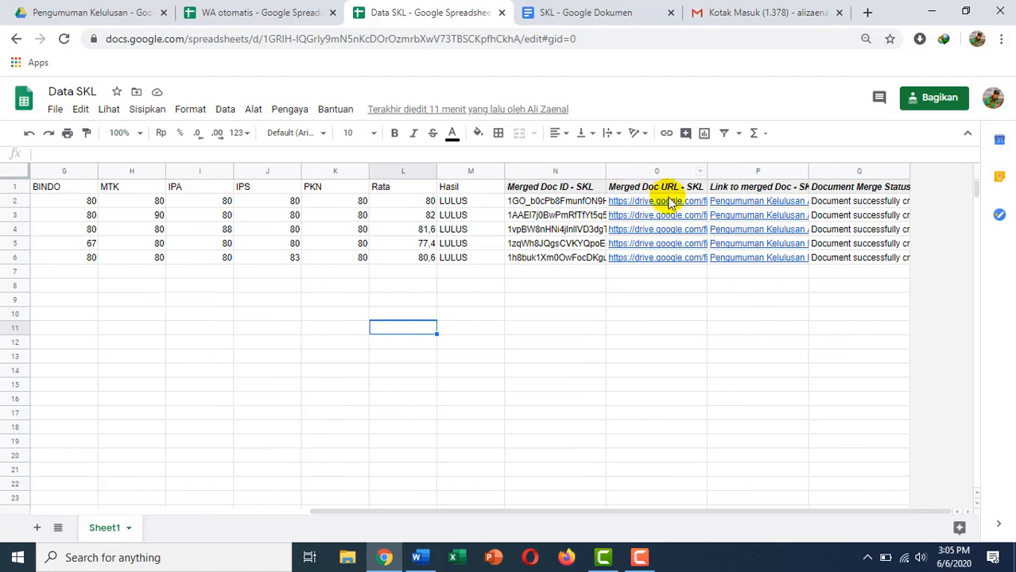
left_click_drag(706, 169, 891, 167)
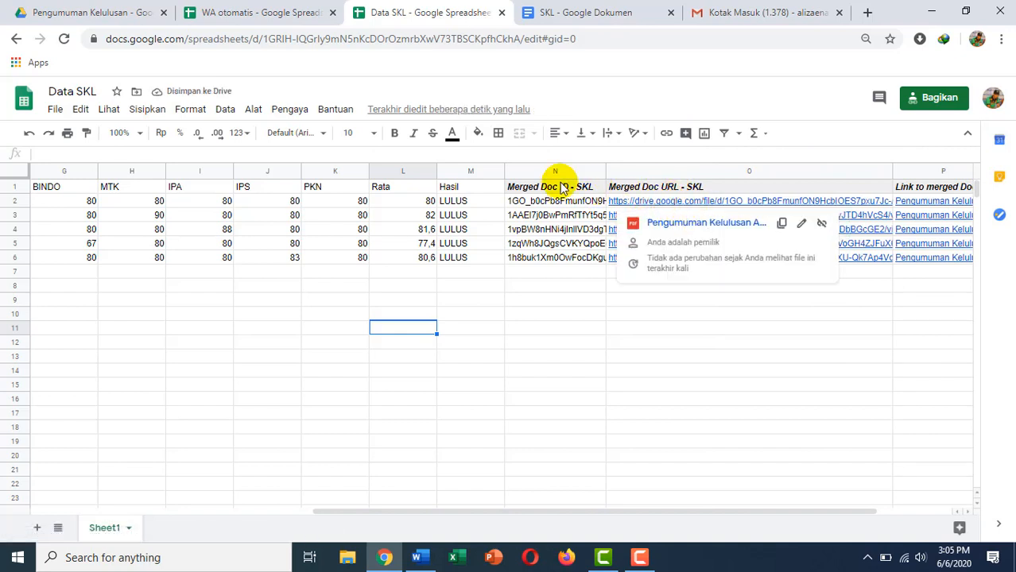
Copy the IMPORTRANGE formula from A1 of WA otomatis into cell B1.
left_click(237, 16)
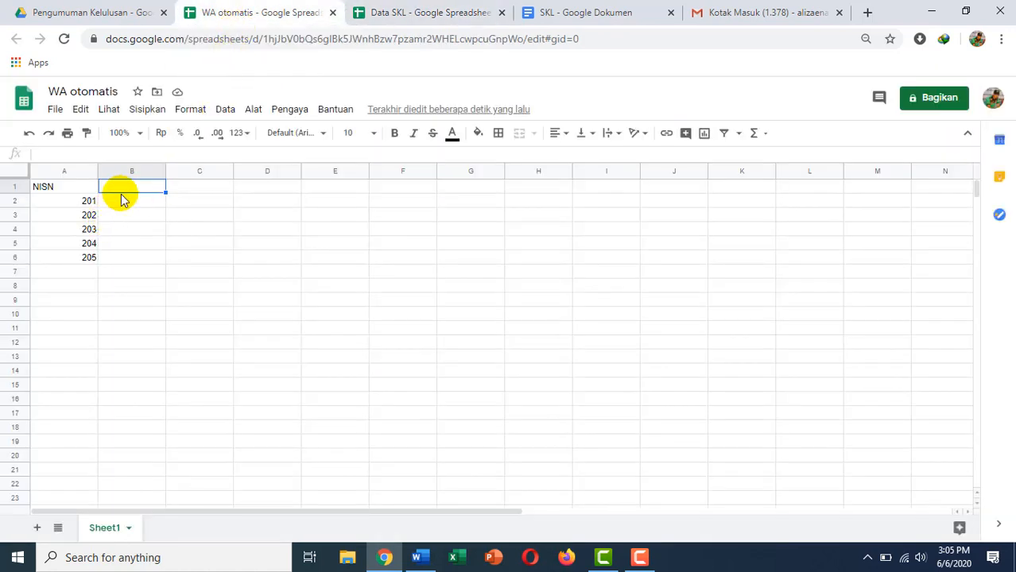
left_click(75, 179)
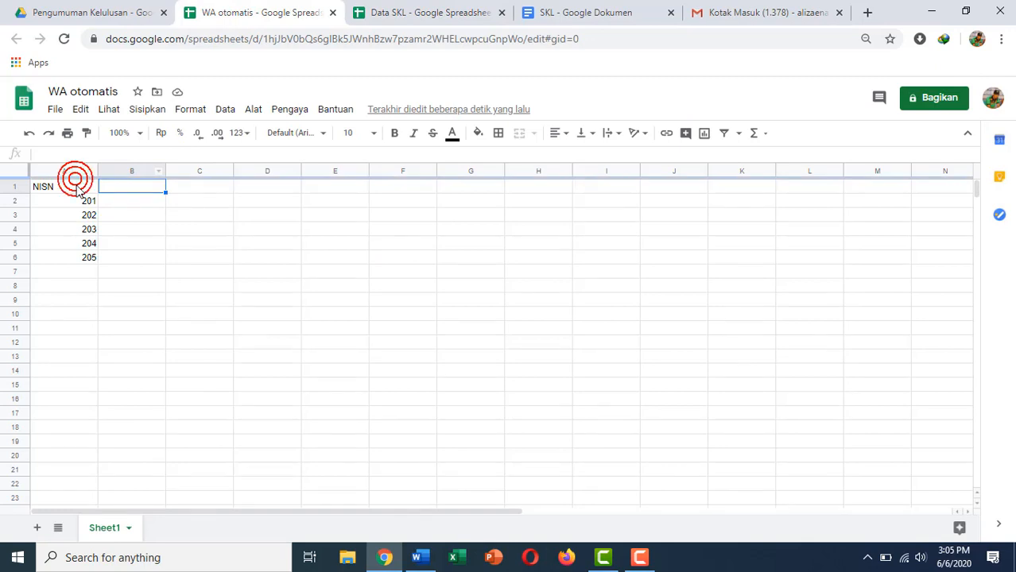
left_click(75, 186)
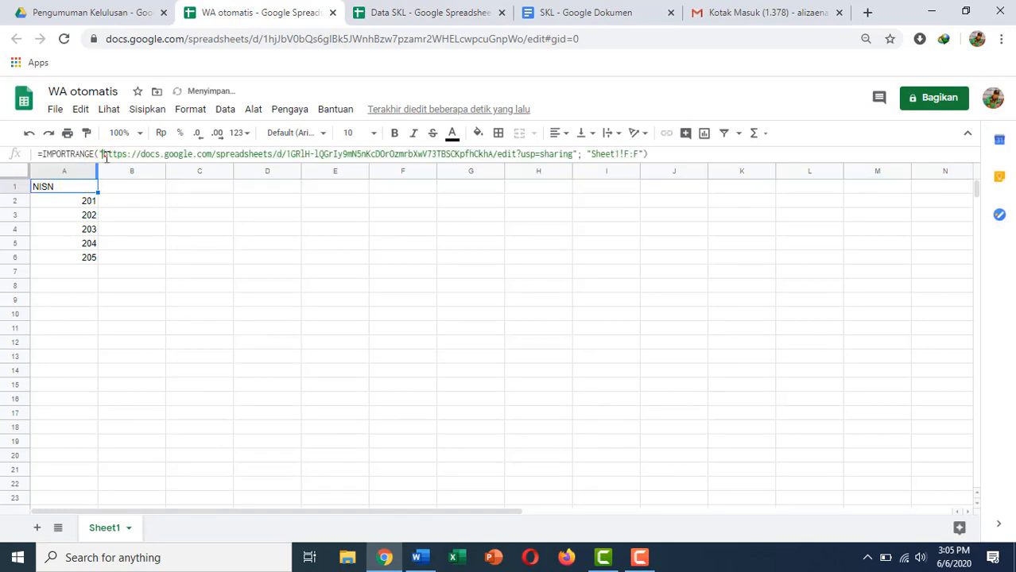
left_click(106, 157)
key("ctrl+a")
key("ctrl+c")
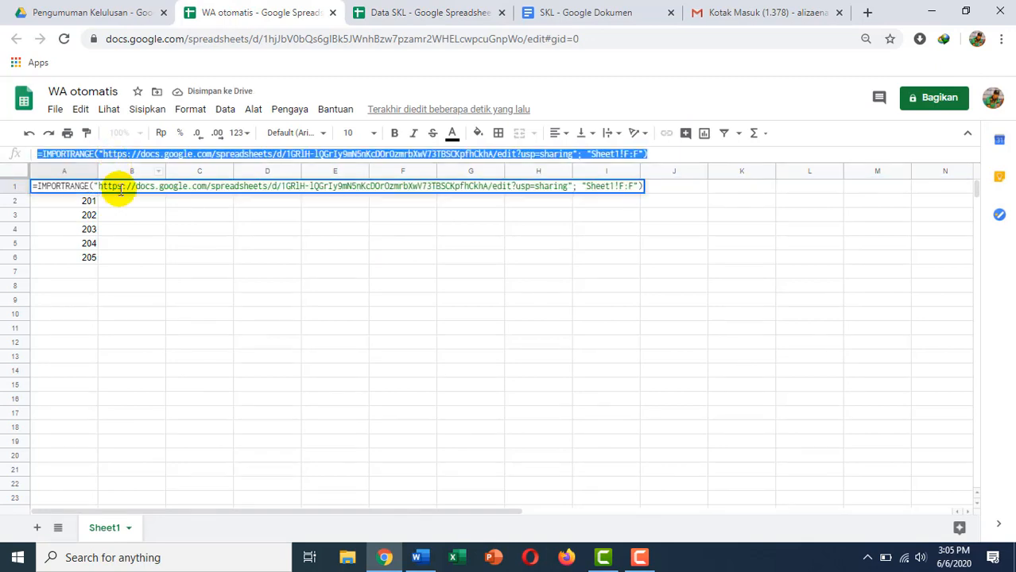
left_click(126, 191)
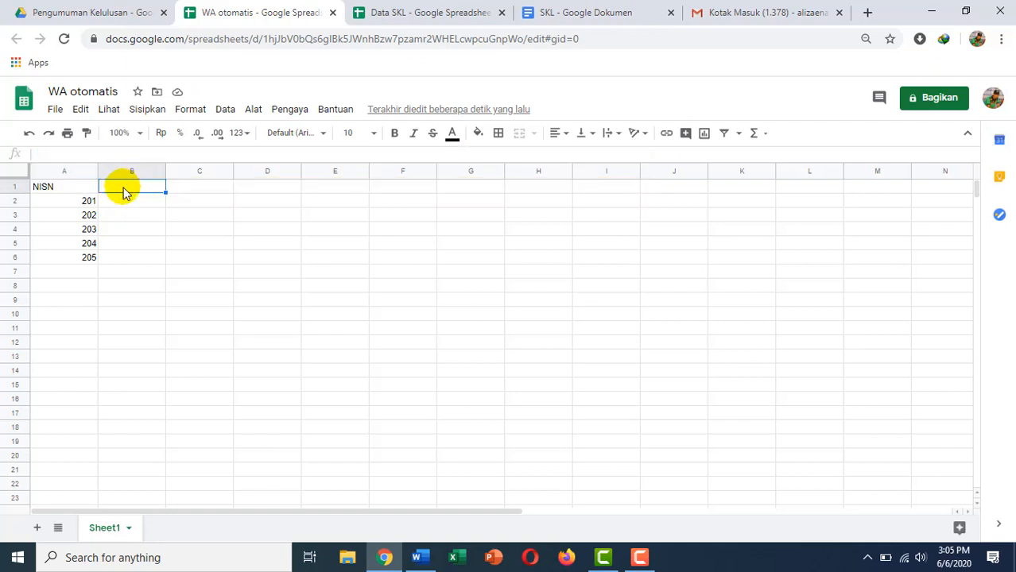
key("ctrl+v")
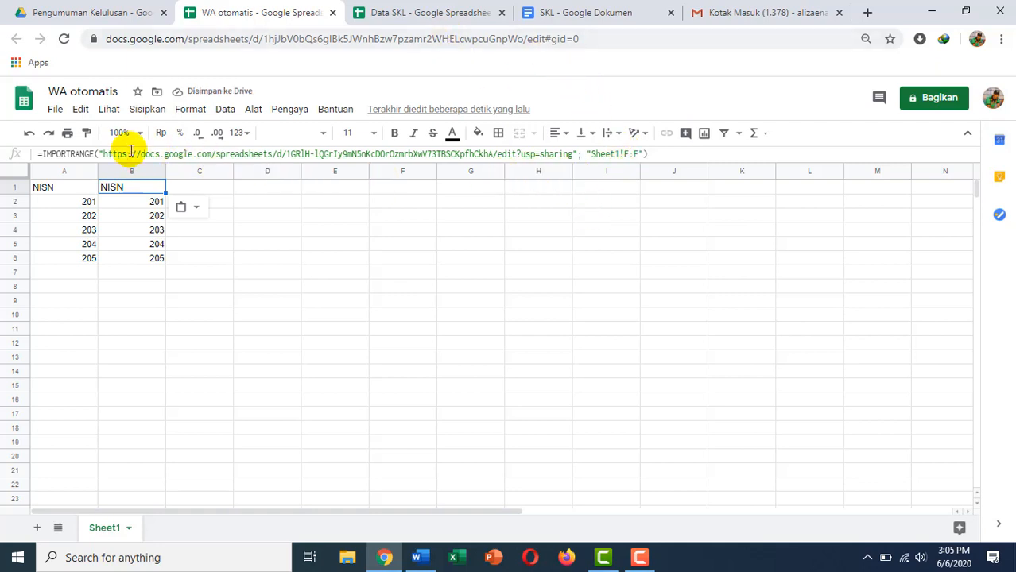
Change B1's import range from Sheet1!F:F to Sheet1!O:O to pull the merged document URLs.
left_click_drag(104, 153, 628, 159)
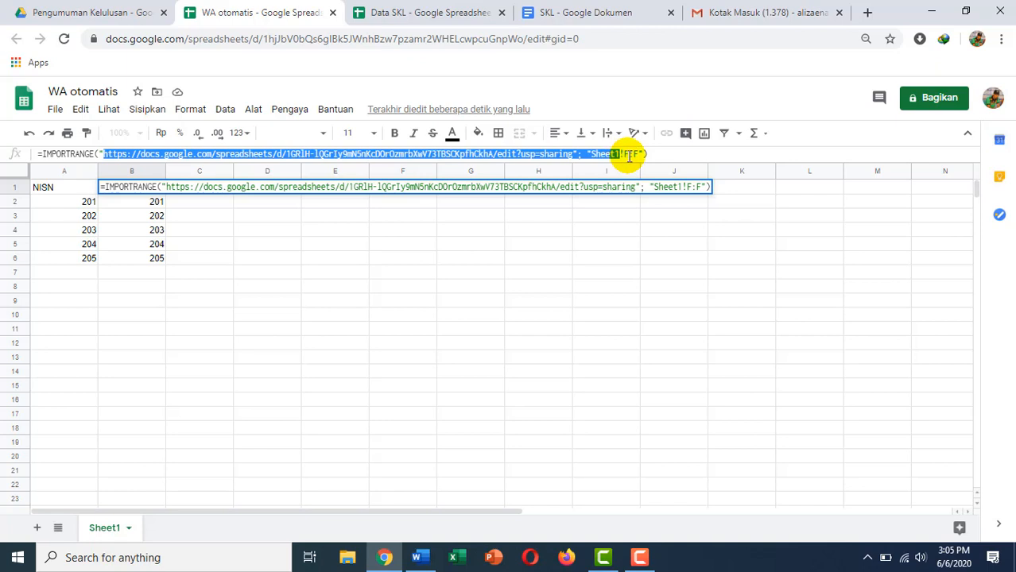
left_click(459, 13)
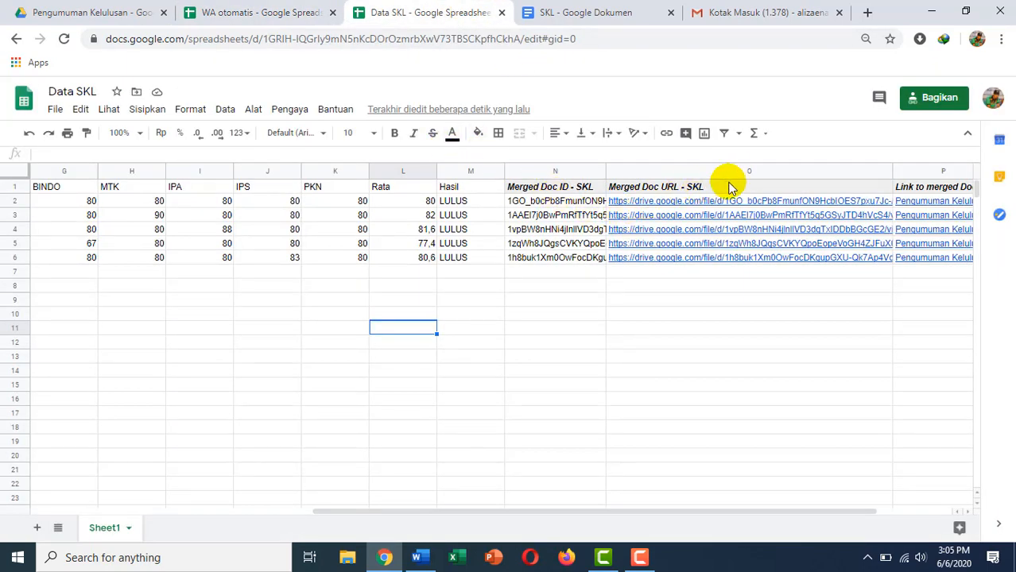
left_click(211, 12)
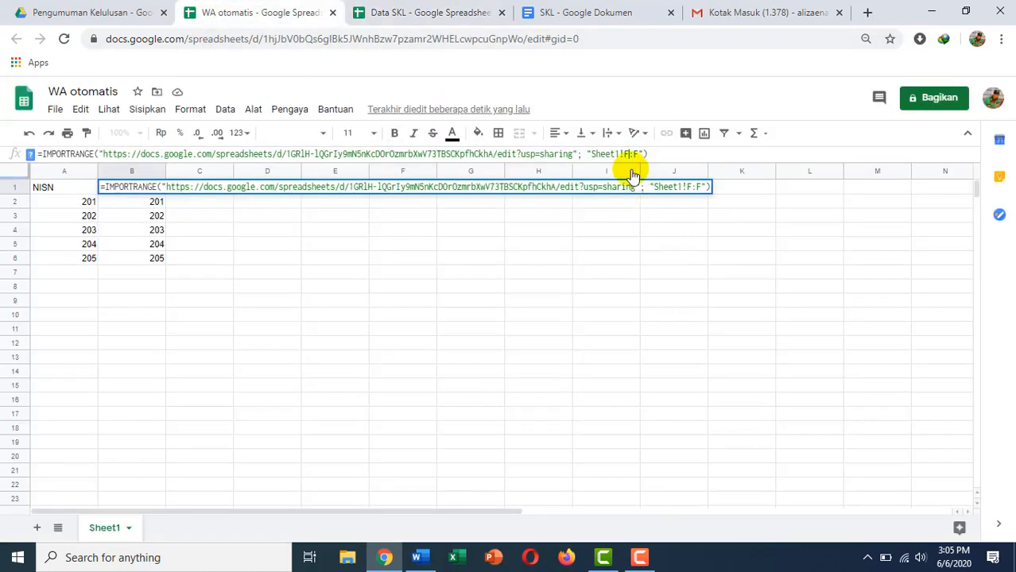
left_click_drag(623, 154, 641, 153)
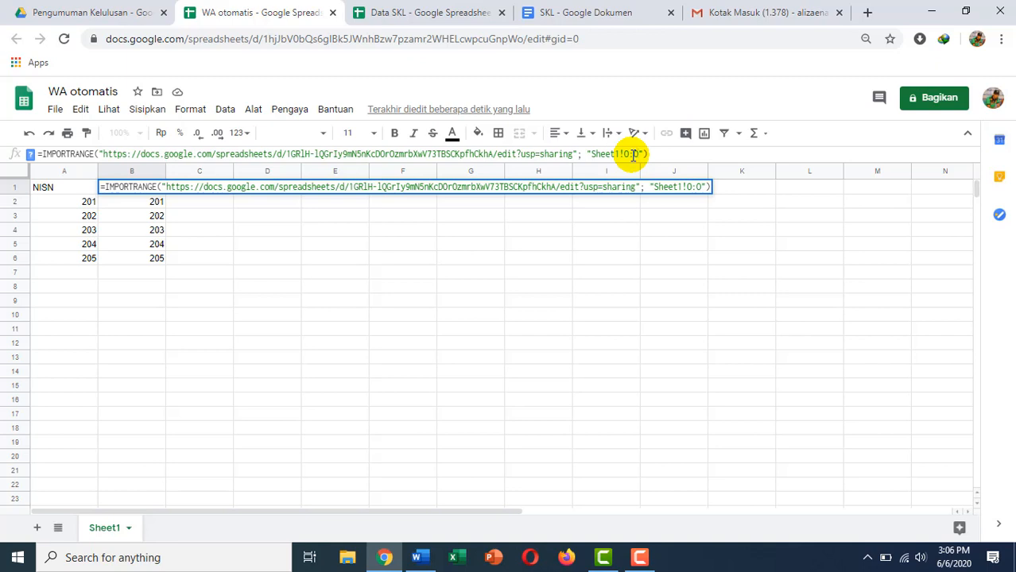
key("Return")
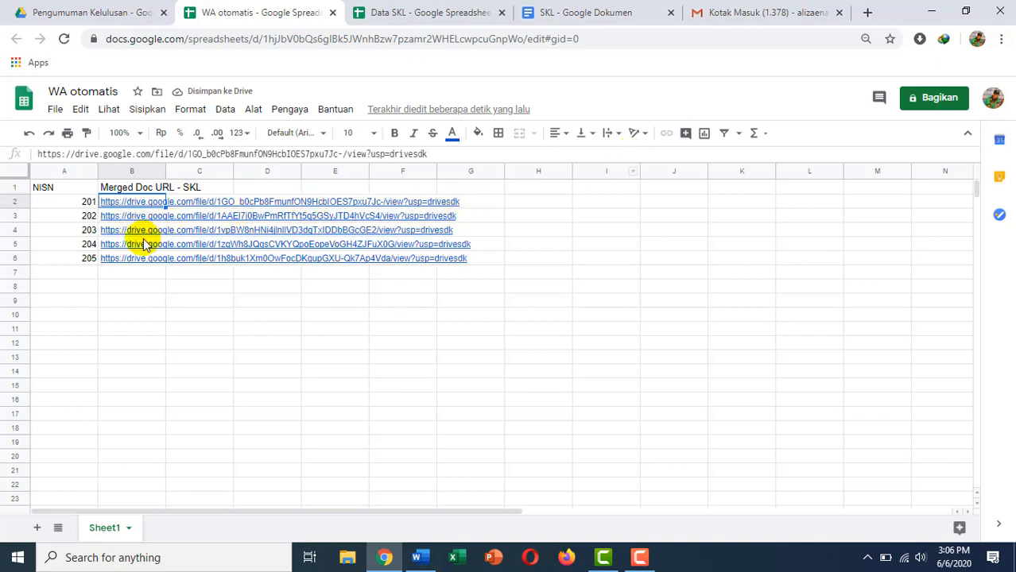
Widen column B until the full merged document Drive links fit.
left_click_drag(166, 170, 426, 231)
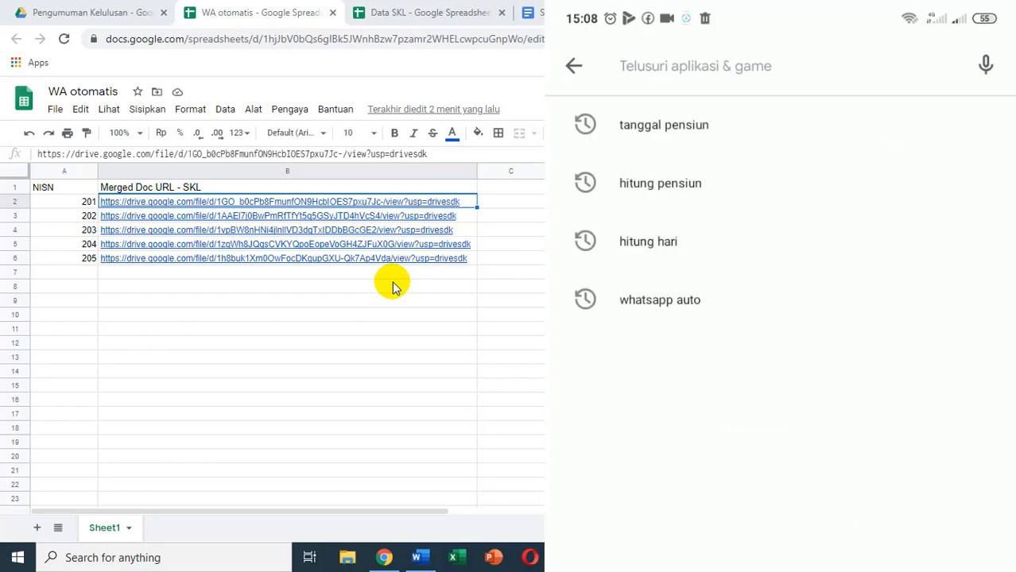
Search the Play Store for 'whatsauto'.
type("wht")
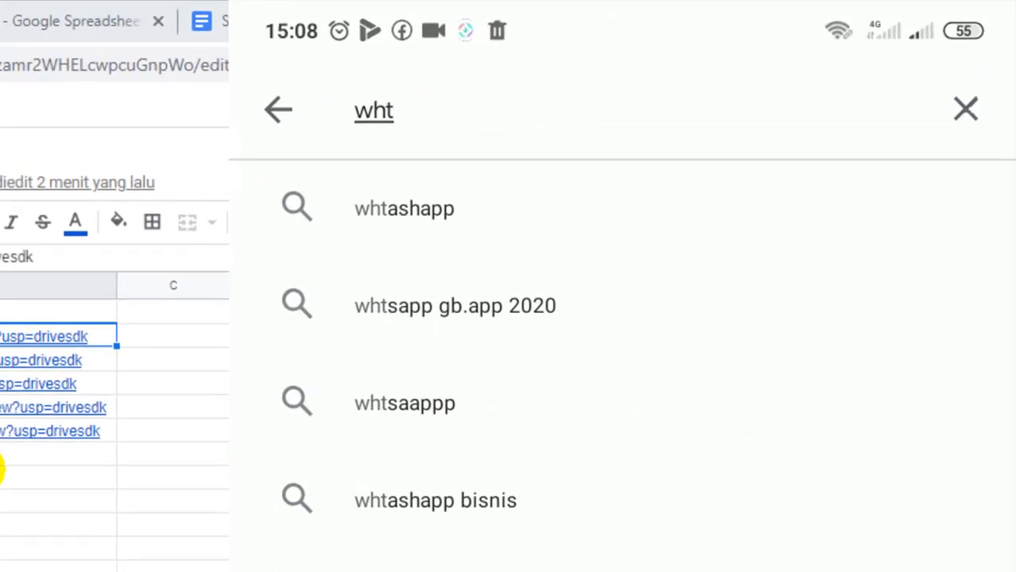
key("BackSpace")
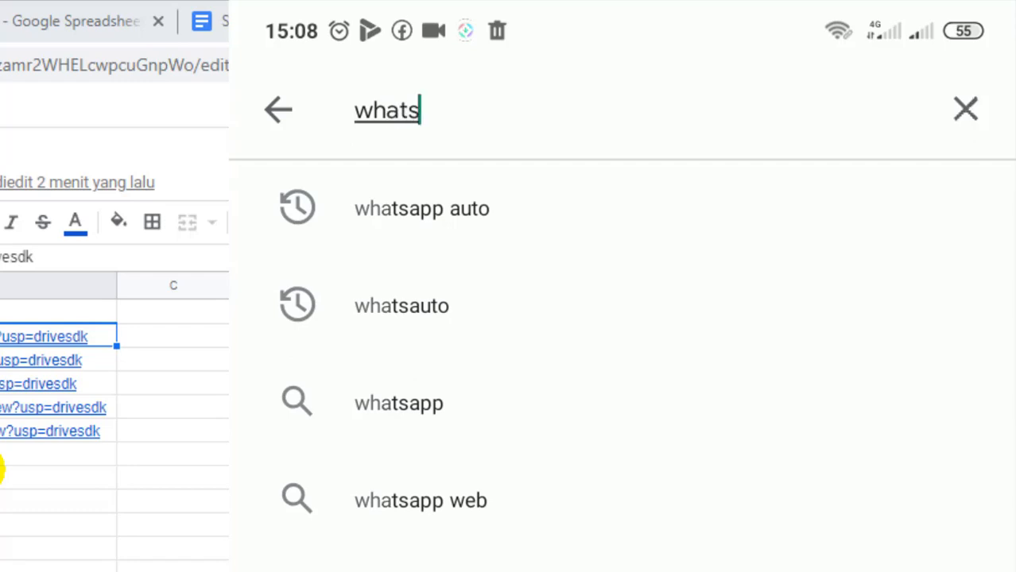
type("atsaut")
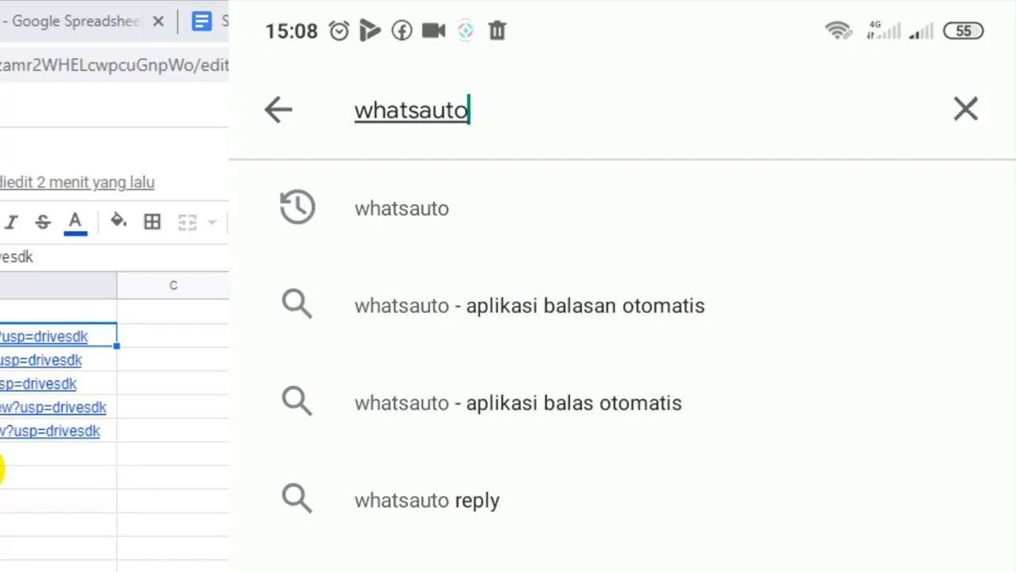
type("o")
left_click(401, 208)
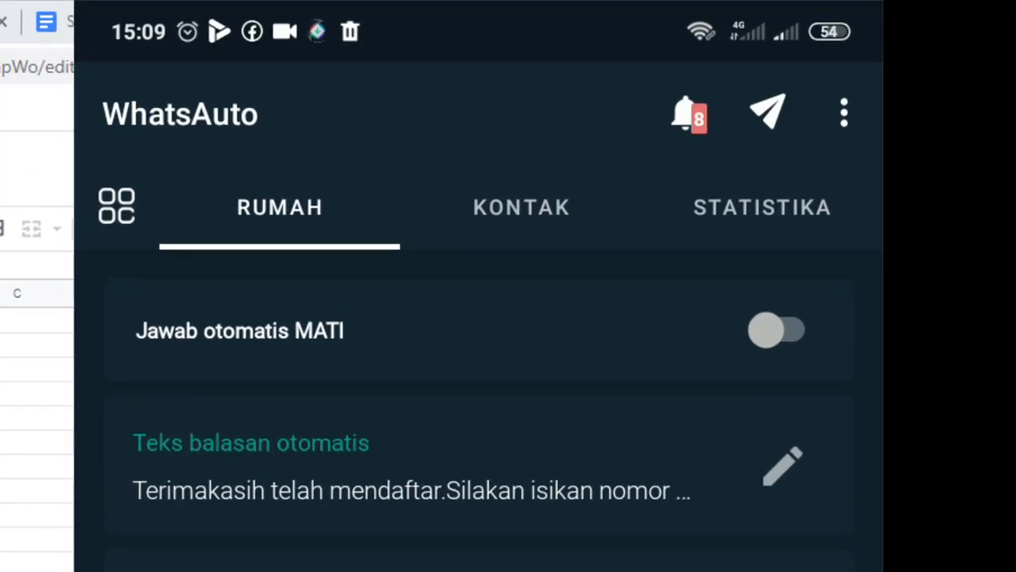
Switch Jawab otomatis on and open the Teks balasan otomatis editor.
left_click(766, 330)
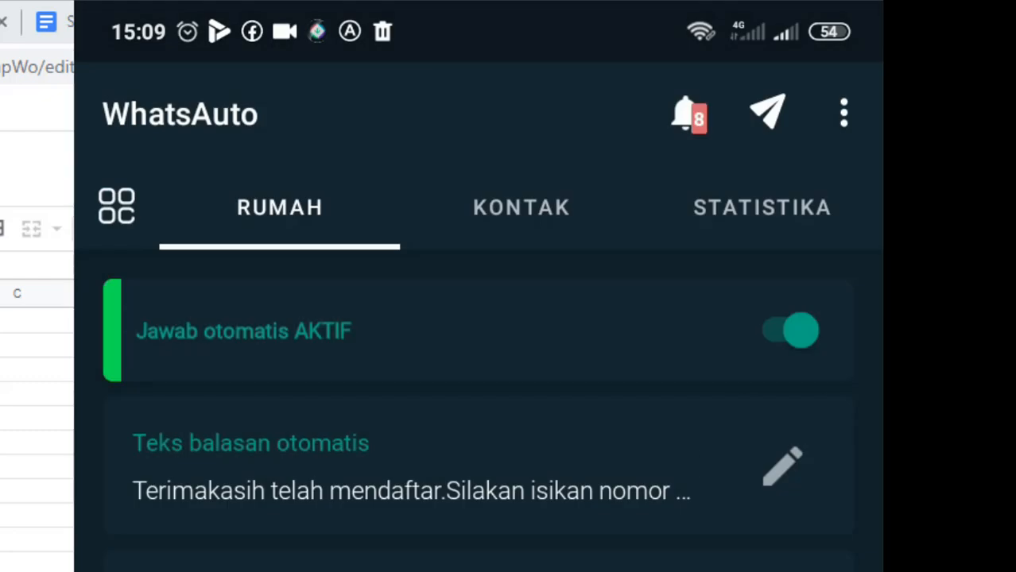
left_click(782, 466)
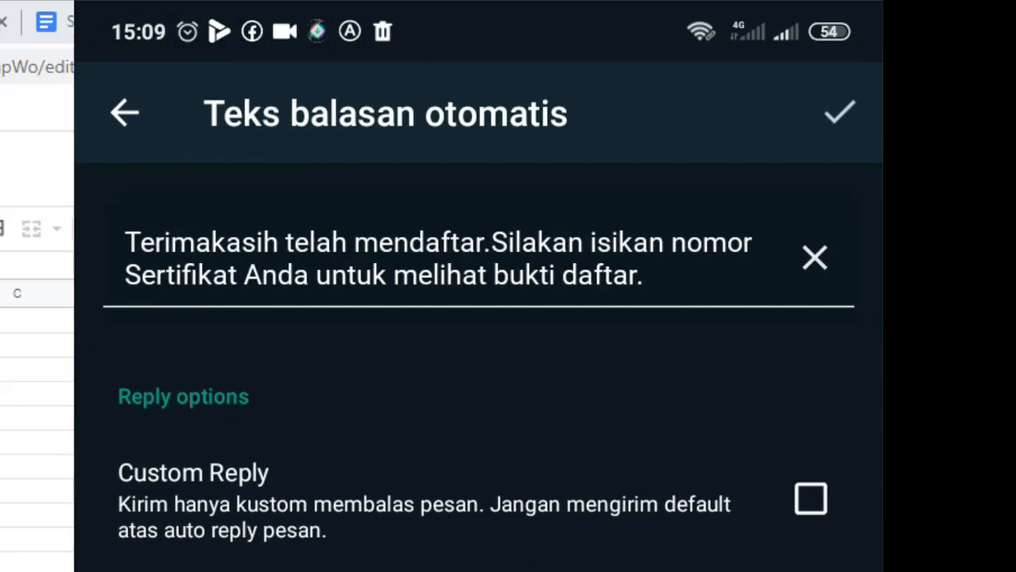
Delete the opening thank-you sentence and the word Sertifikat from the reply text.
left_click(566, 272)
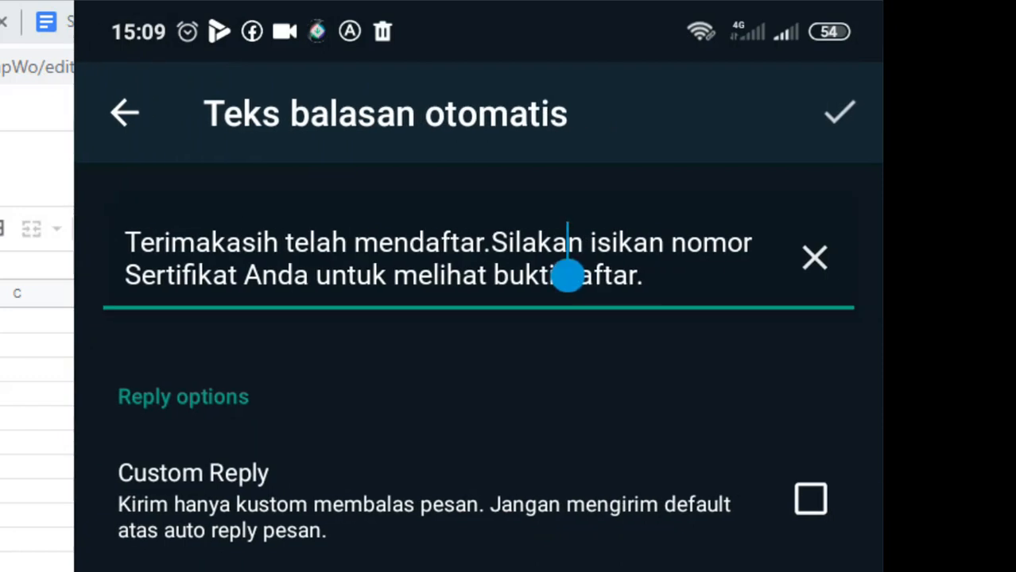
left_click_drag(567, 275, 644, 304)
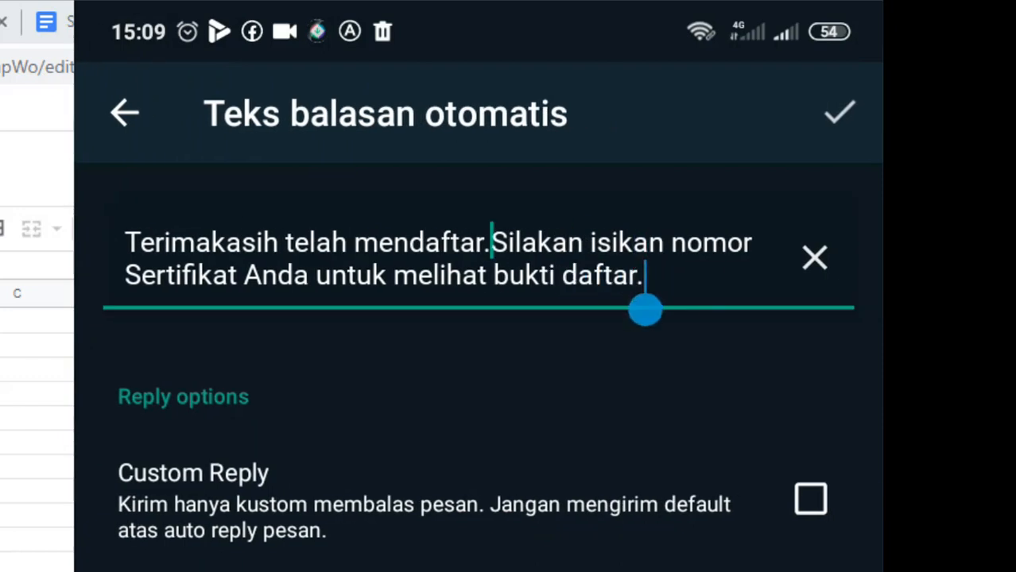
left_click(491, 243)
key("BackSpace")
key("BackSpace")
key("BackSpace")
key("BackSpace")
key("BackSpace")
key("BackSpace")
key("BackSpace")
key("BackSpace")
key("BackSpace")
key("BackSpace")
key("BackSpace")
key("BackSpace")
key("BackSpace")
key("BackSpace")
key("BackSpace")
key("BackSpace")
key("BackSpace")
key("BackSpace")
key("BackSpace")
key("BackSpace")
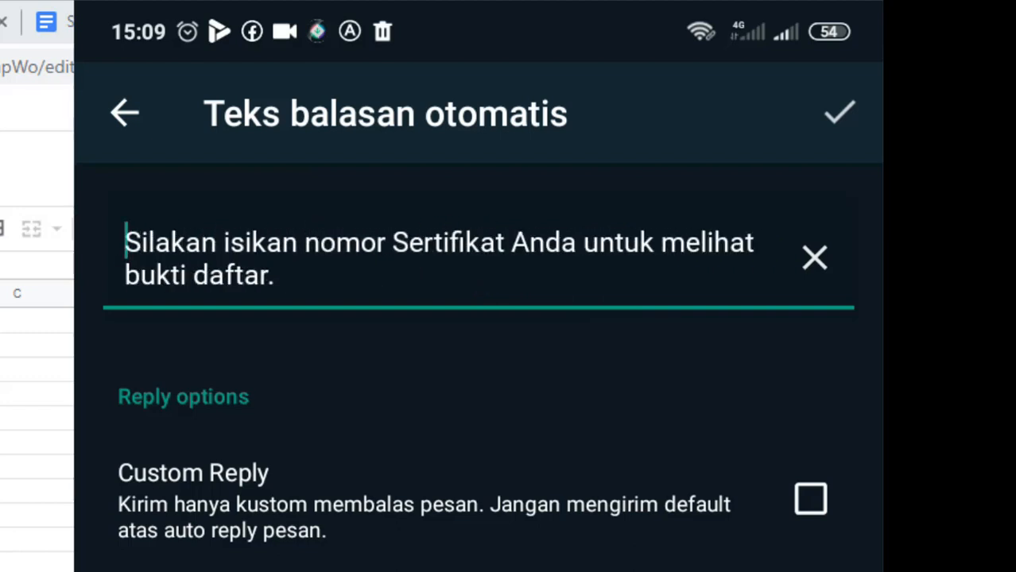
left_click(393, 244)
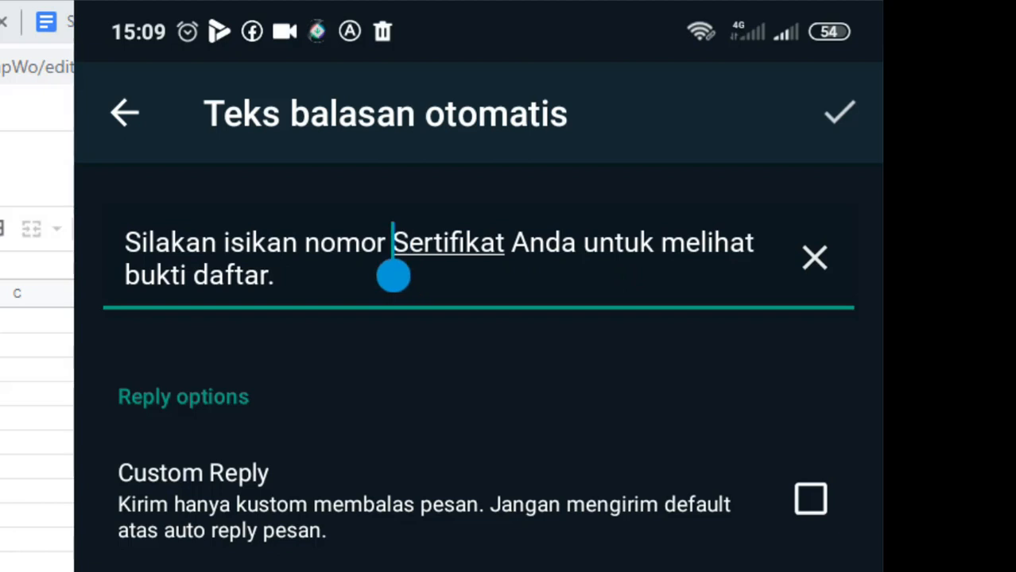
left_click_drag(394, 276, 280, 309)
left_click(509, 243)
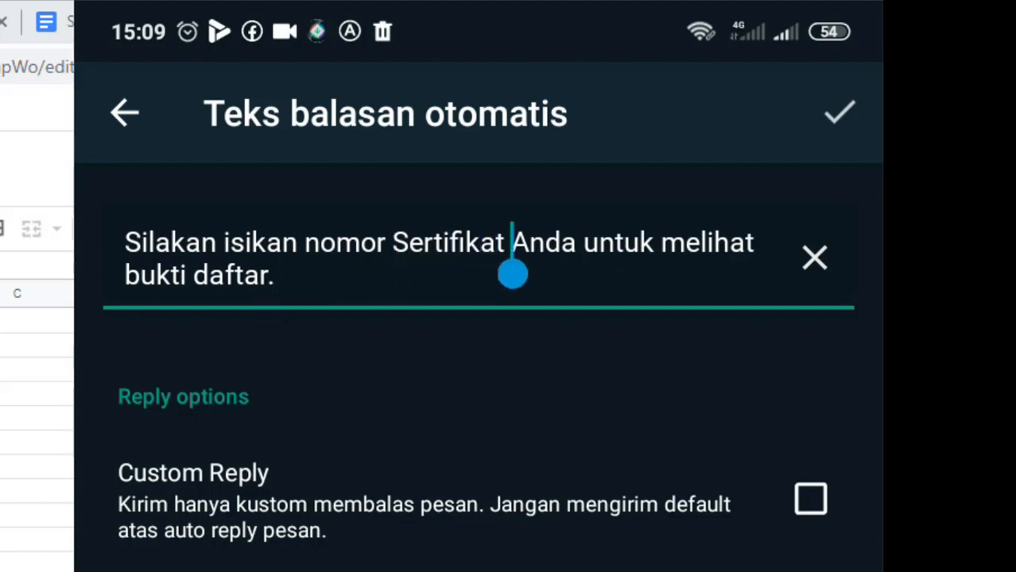
key("BackSpace")
key("BackSpace")
key("BackSpace")
key("BackSpace")
key("BackSpace")
key("BackSpace")
key("BackSpace")
key("BackSpace")
key("BackSpace")
key("BackSpace")
key("BackSpace")
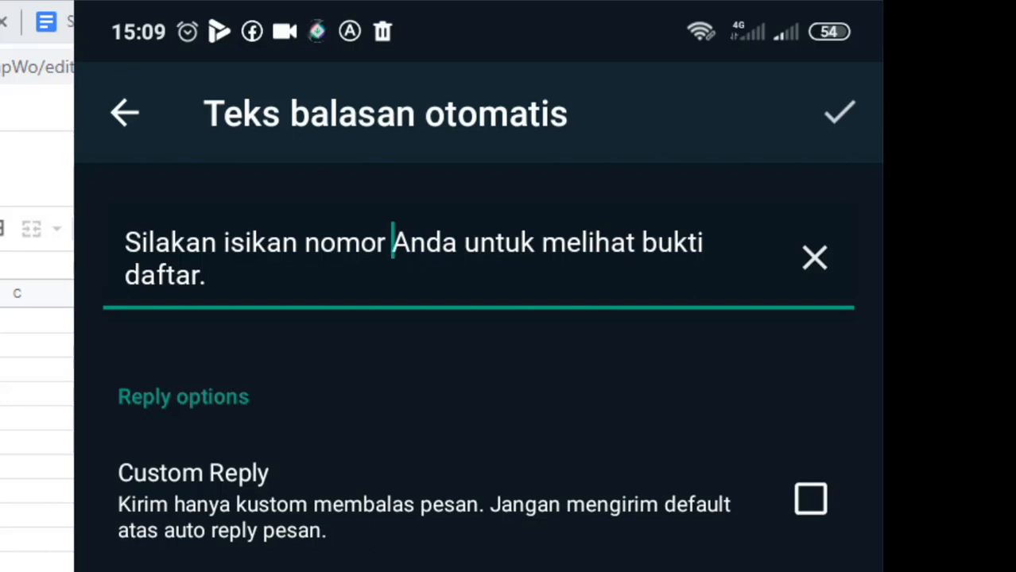
Insert 'NISN', end the reply with 'melihat Pengumuman', and save it.
type("NISN")
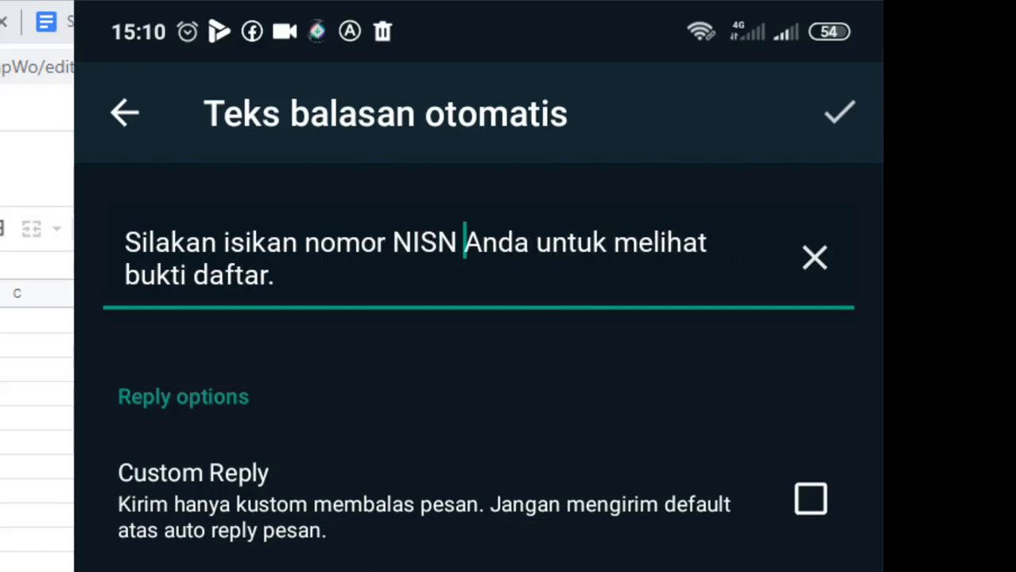
left_click(276, 276)
key("BackSpace")
key("BackSpace")
key("BackSpace")
key("BackSpace")
key("BackSpace")
key("BackSpace")
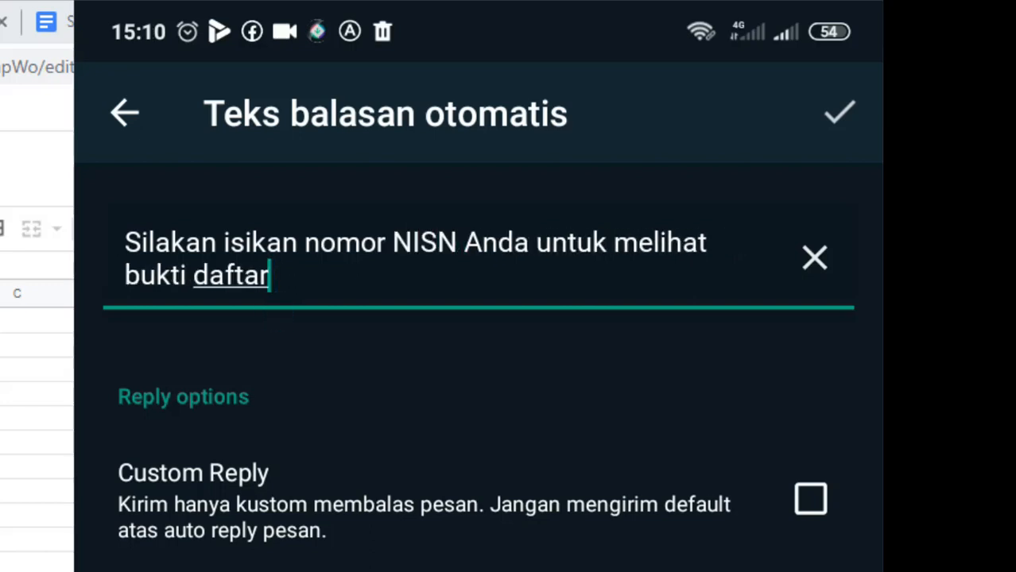
key("BackSpace")
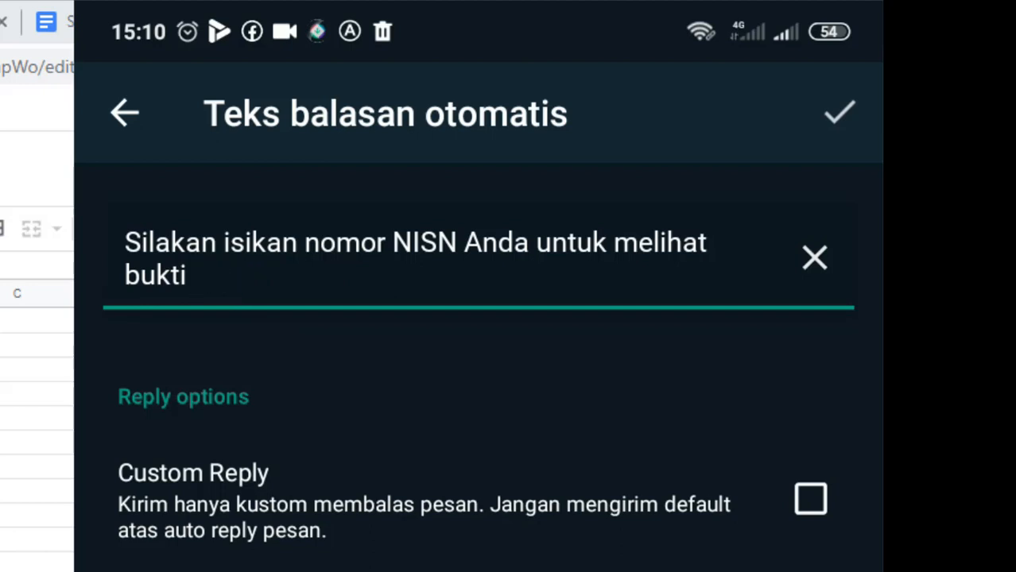
key("BackSpace")
key("BackSpace")
key("BackSpace")
key("BackSpace")
key("BackSpace")
key("BackSpace")
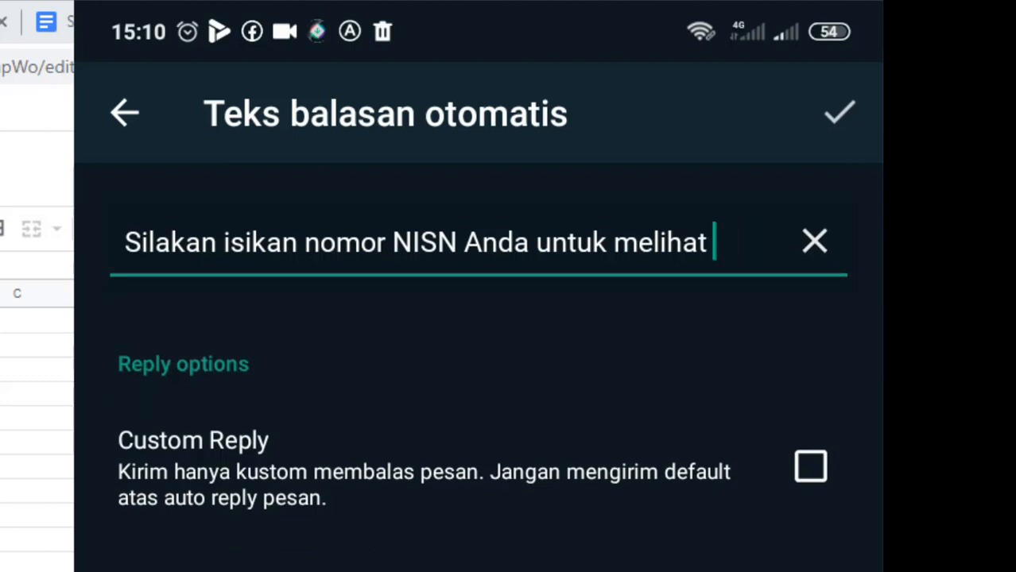
type("SURAT")
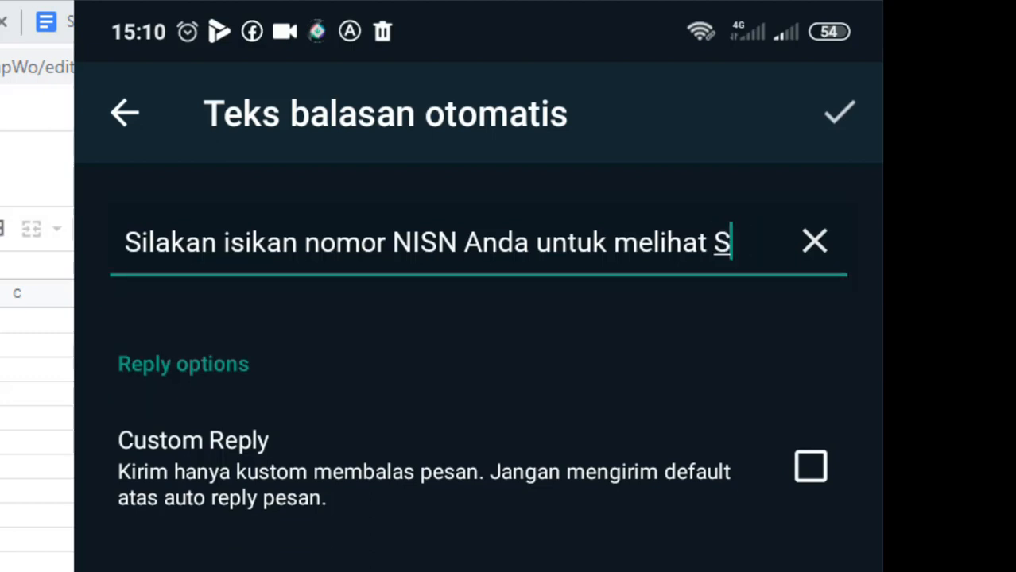
key("BackSpace")
key("BackSpace")
key("BackSpace")
key("BackSpace")
key("BackSpace")
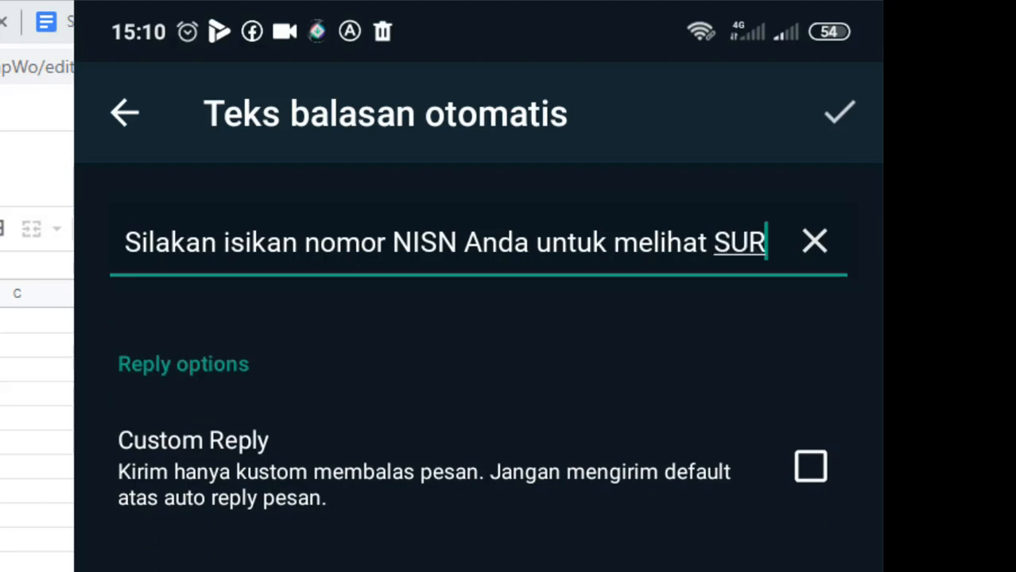
type("Pe")
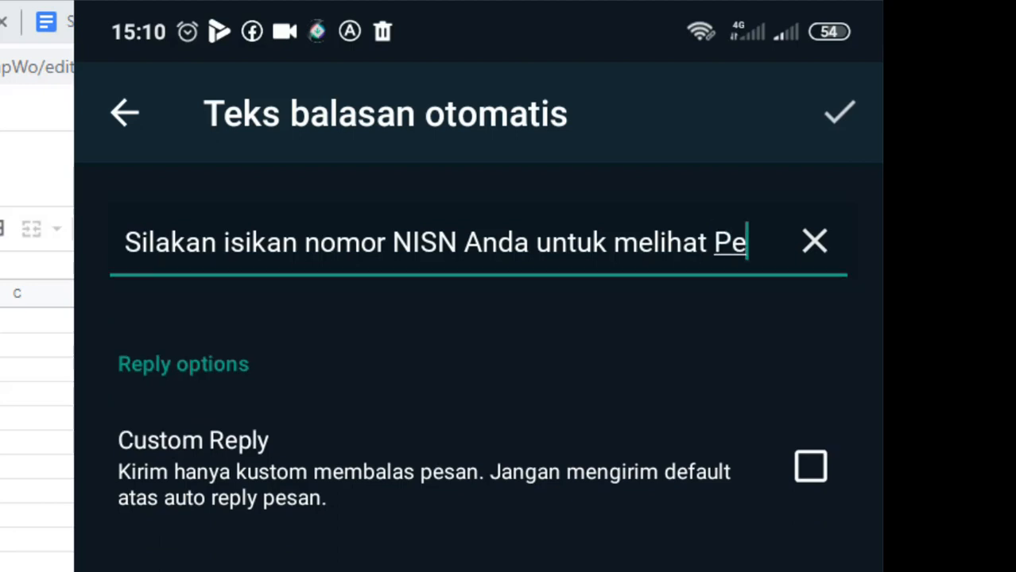
type("ngumuman")
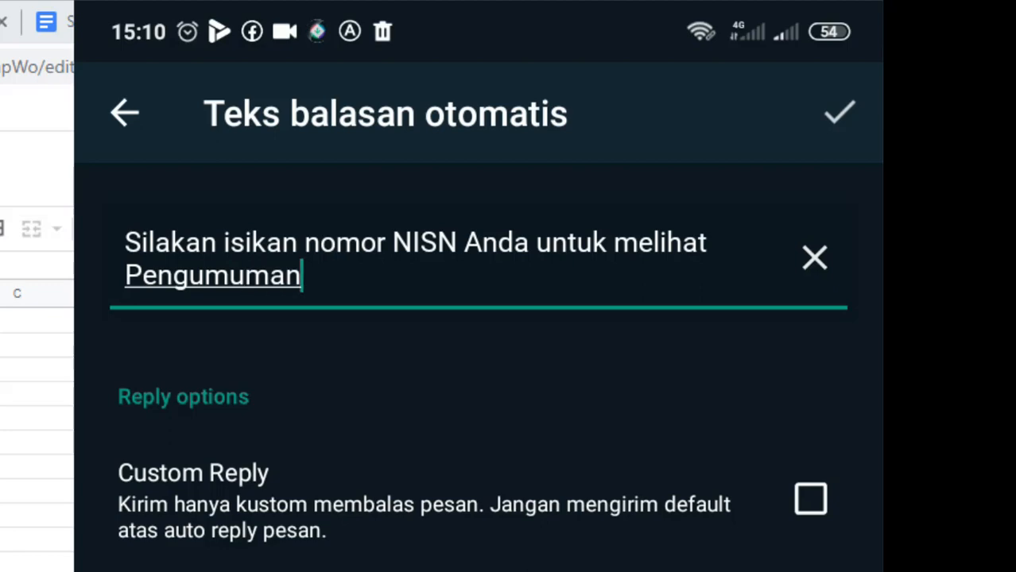
left_click(839, 113)
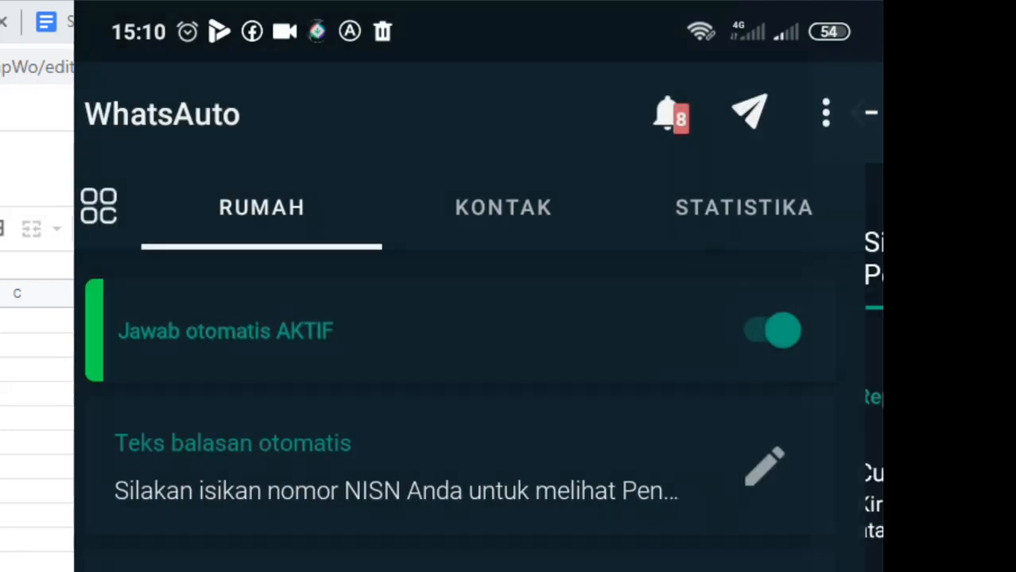
Set auto-replies to go to Semua orang (everyone), then view the extra features page.
left_click(521, 208)
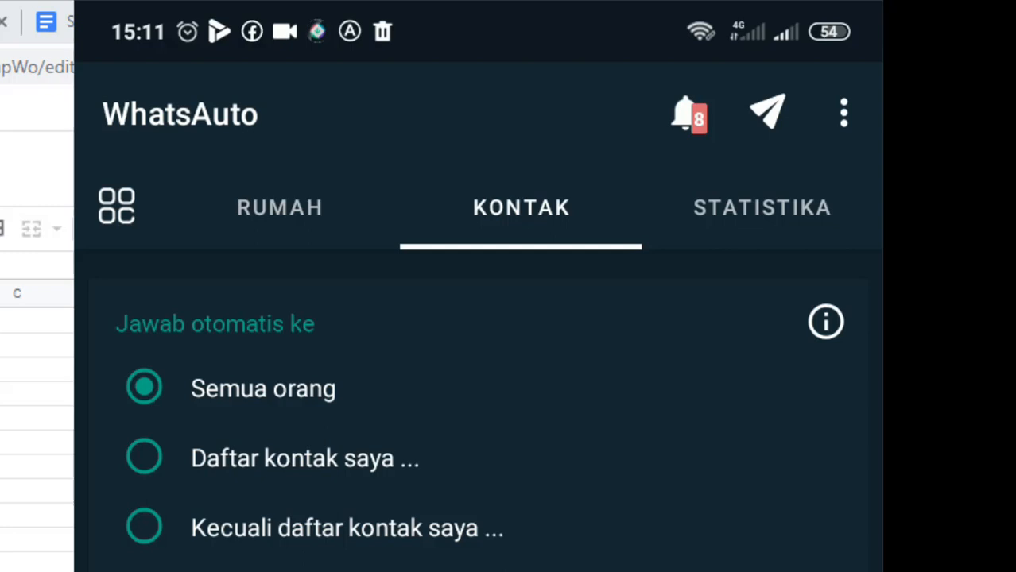
left_click(149, 570)
left_click(144, 569)
left_click(144, 387)
left_click(117, 207)
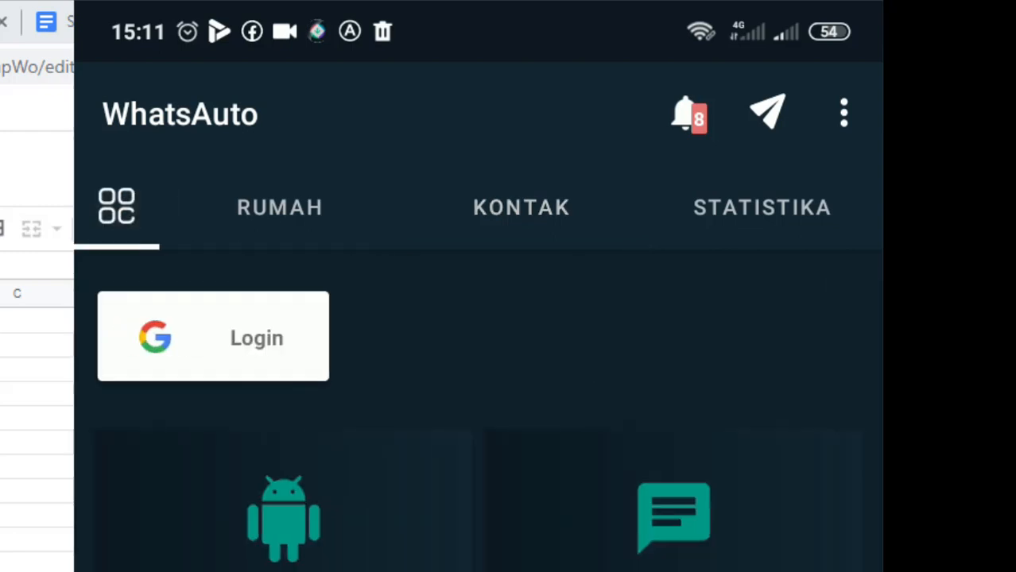